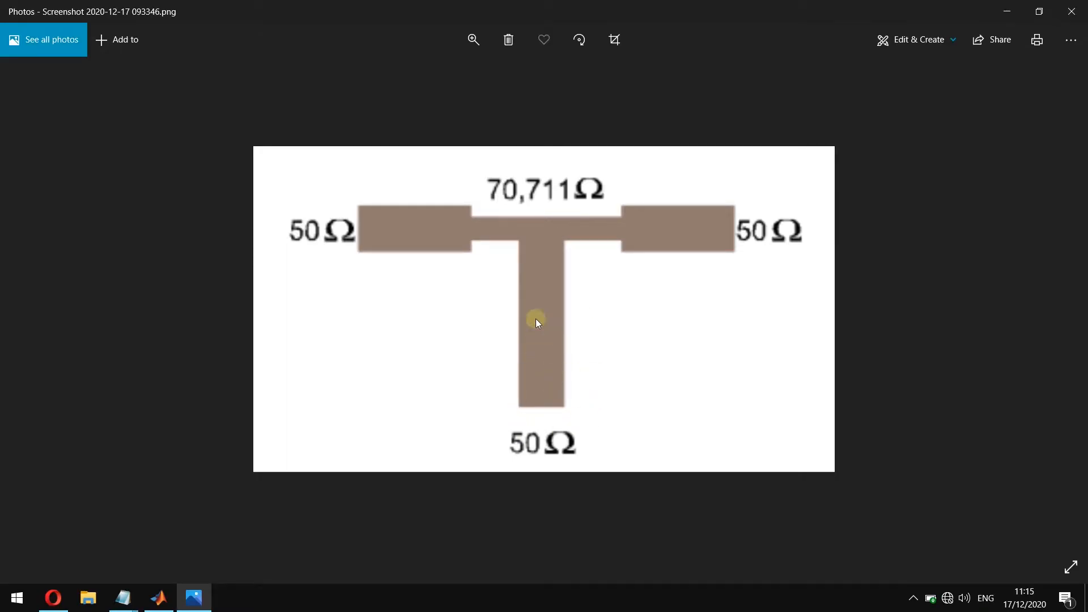
# Close the T-junction picture and maximize the optimize.txt notes in Notepad.
pyautogui.hotkey('alt', 'F4')
pyautogui.click(943, 17)
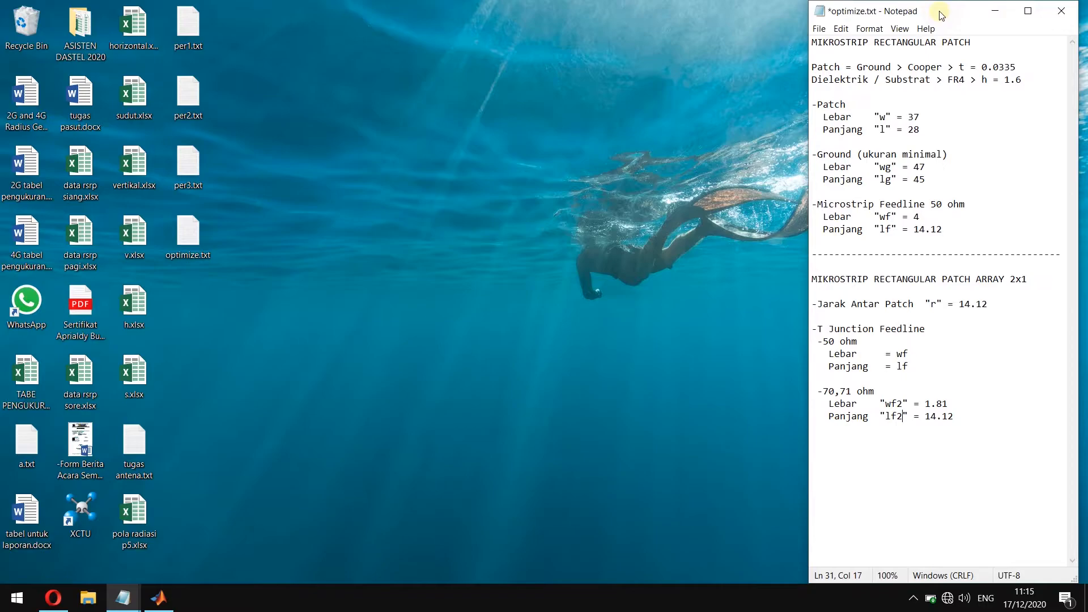
pyautogui.click(1021, 17)
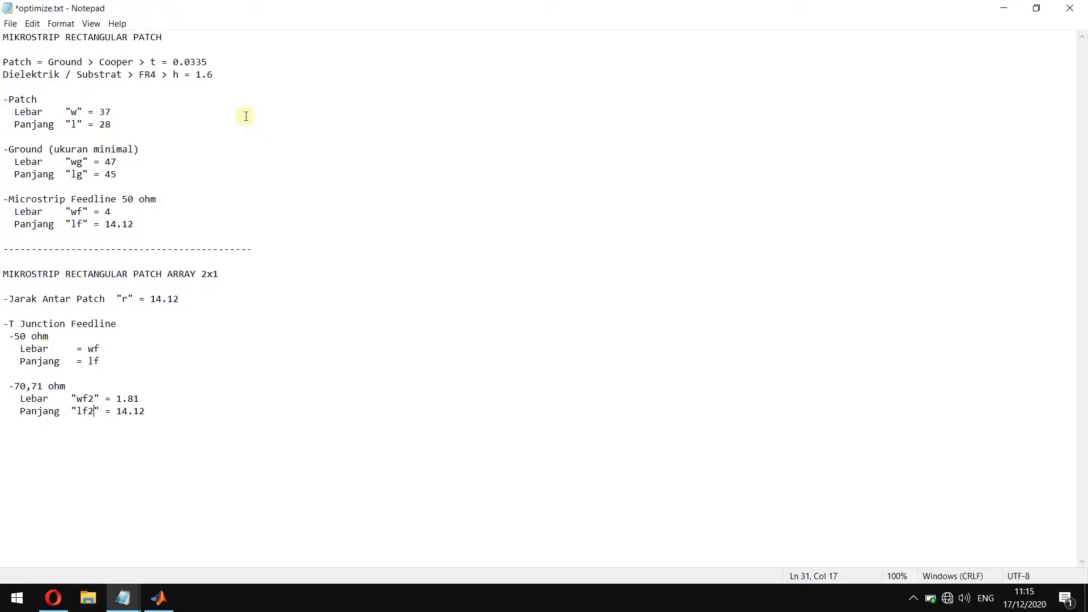
# Review the antenna dimension formulas in the MATLAB script aldy_mikrostrip_rectangular_patch.m and return to the notes.
pyautogui.click(165, 595)
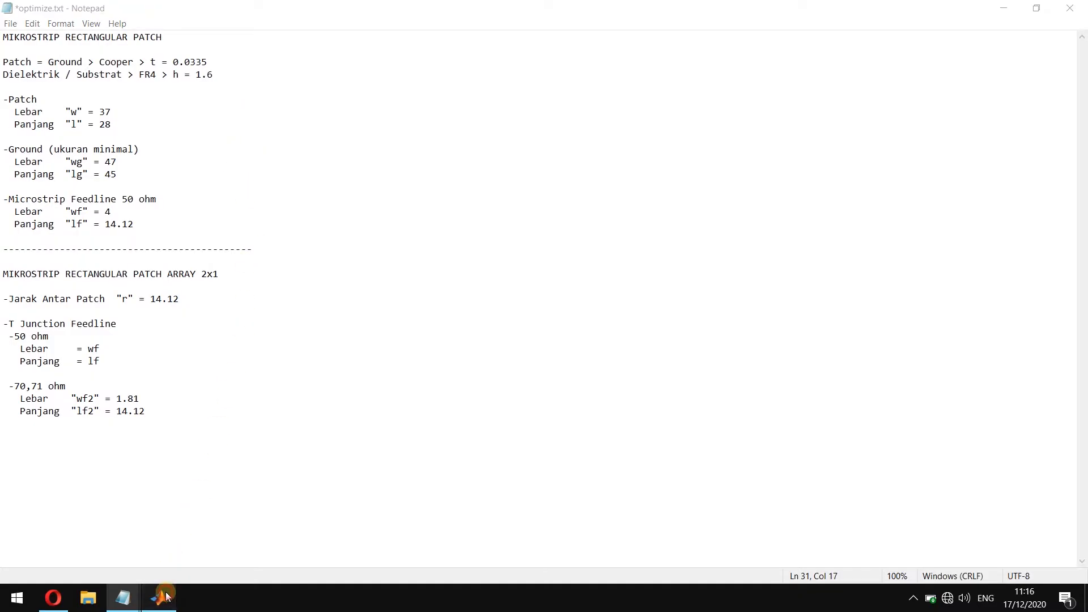
pyautogui.scroll(-7, 555, 295)
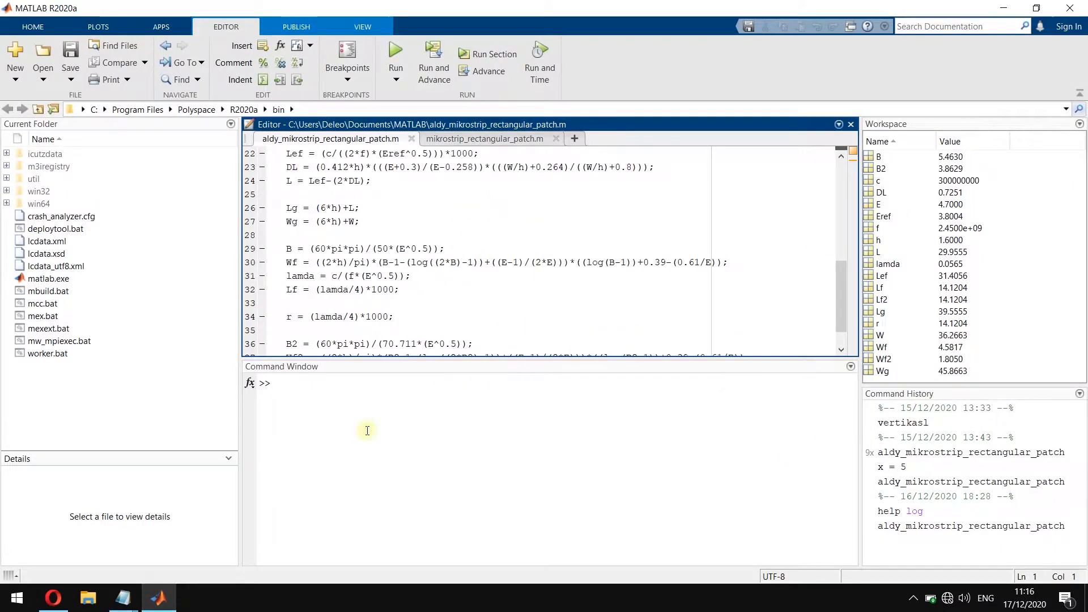
pyautogui.click(157, 599)
# Add "> E = 4.7" to the end of the Dielektrik / Substrat line in the notes.
pyautogui.click(217, 171)
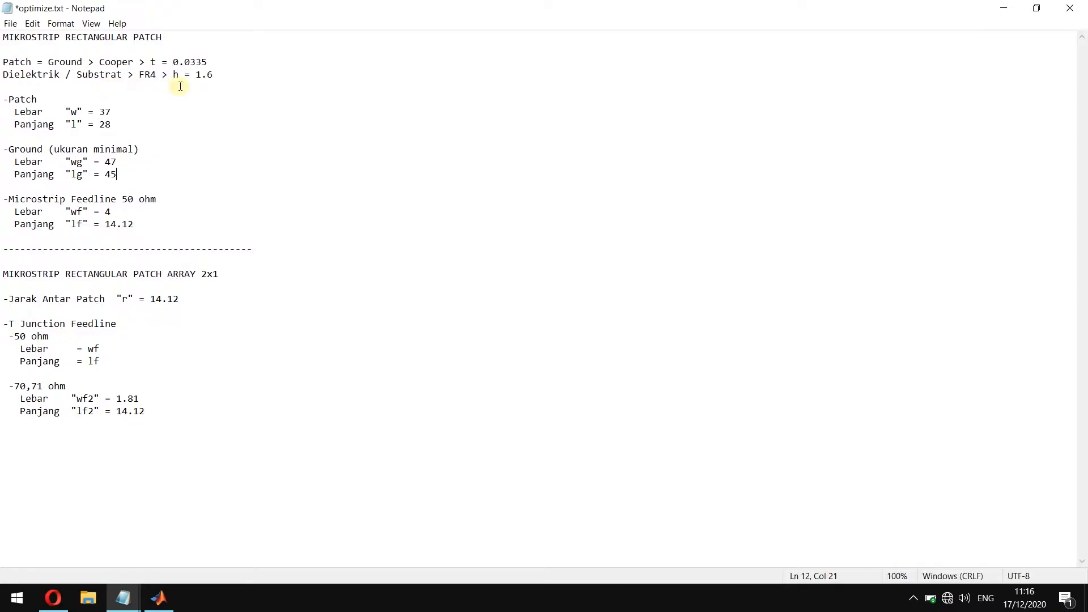
pyautogui.click(221, 76)
pyautogui.write('> E=4.7')
pyautogui.press('BackSpace')
pyautogui.press('Left')
pyautogui.press('Left')
pyautogui.press('Right')
pyautogui.click(184, 116)
# Search Windows for "cst" and launch CST STUDIO SUITE 2017.
pyautogui.click(10, 598)
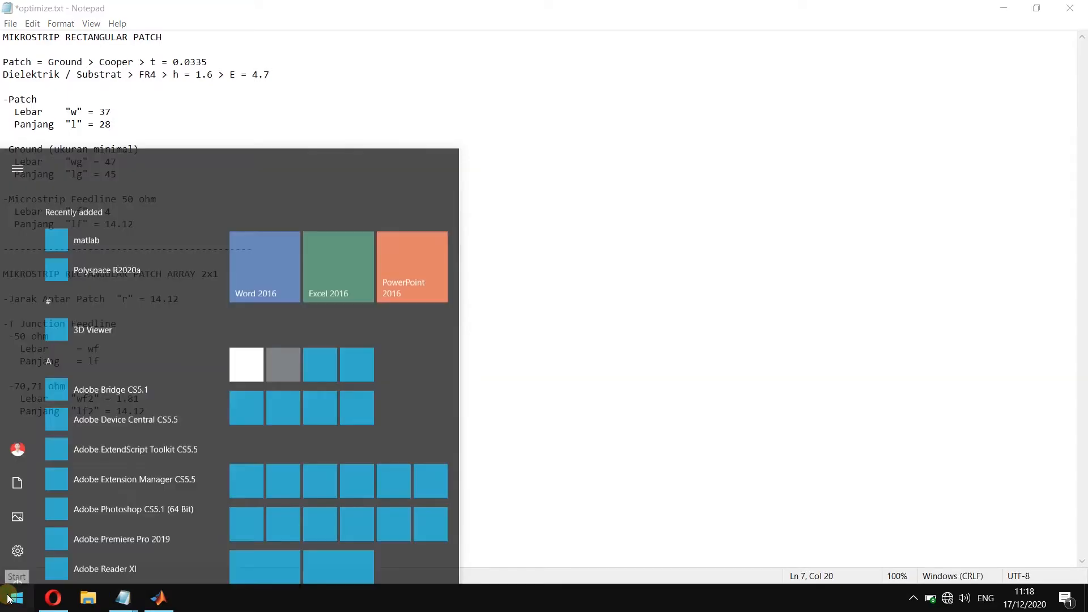
pyautogui.click(142, 468)
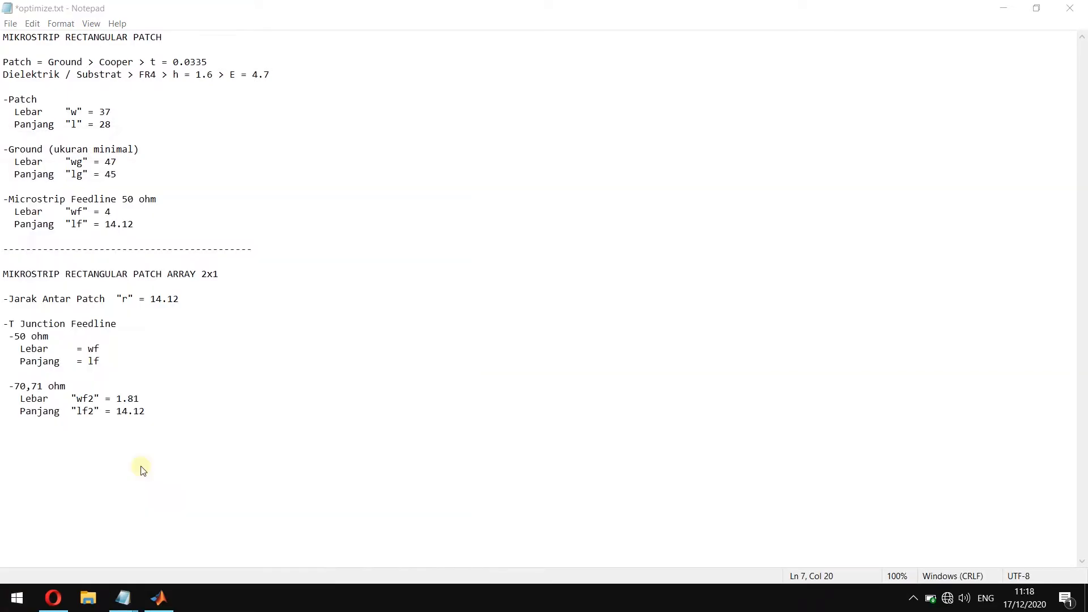
pyautogui.press('super')
pyautogui.write('cst')
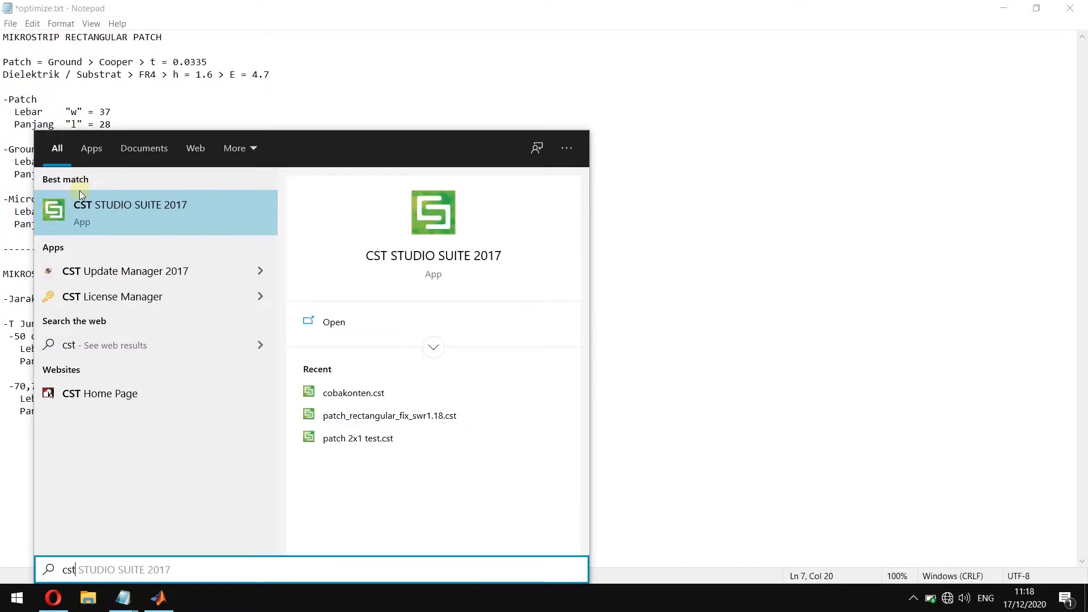
pyautogui.click(164, 210)
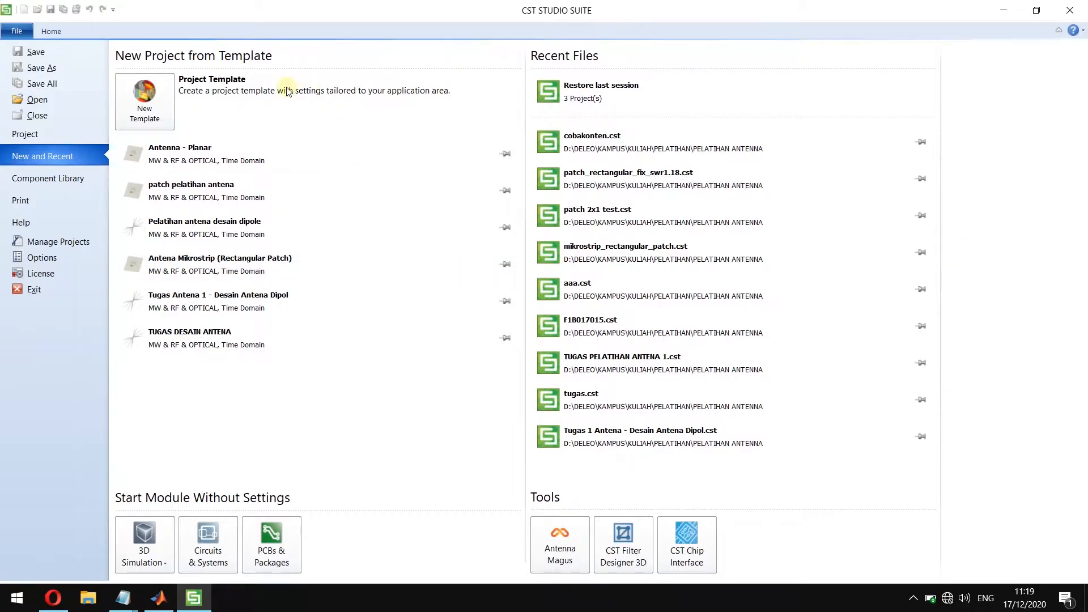
# Start a new project template for MW & RF & Optical antennas with the Planar (Patch, Slot, etc.) workflow and Time Domain solver.
pyautogui.click(145, 107)
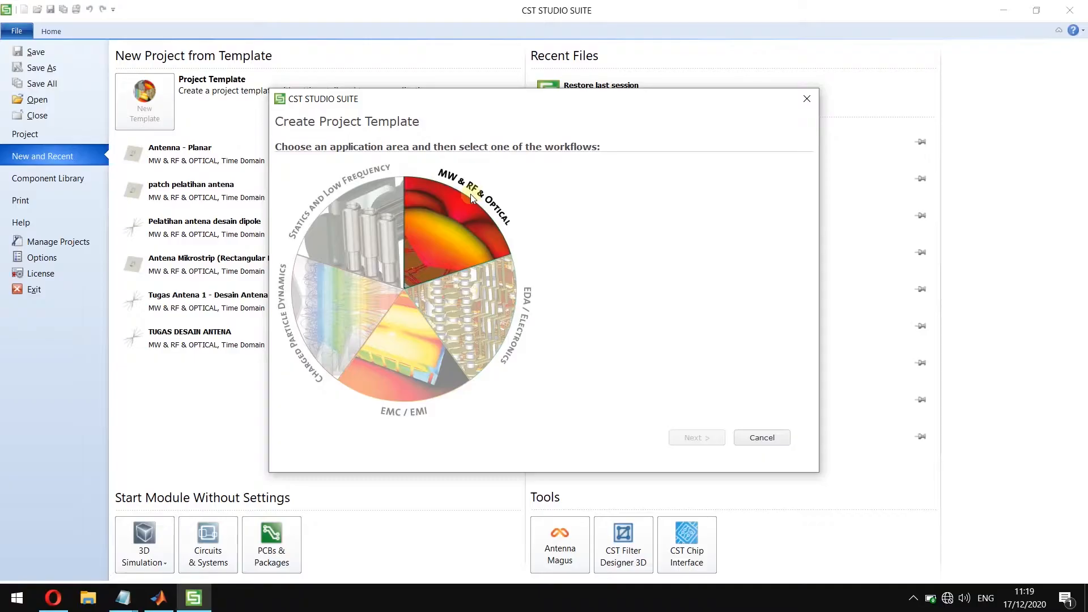
pyautogui.click(456, 236)
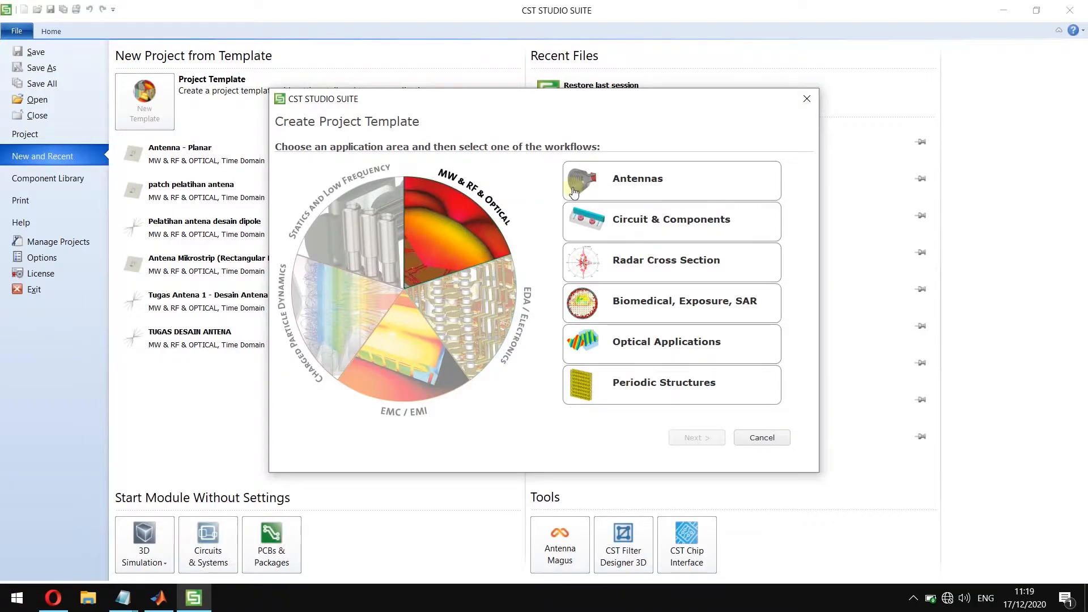
pyautogui.click(603, 191)
pyautogui.click(696, 438)
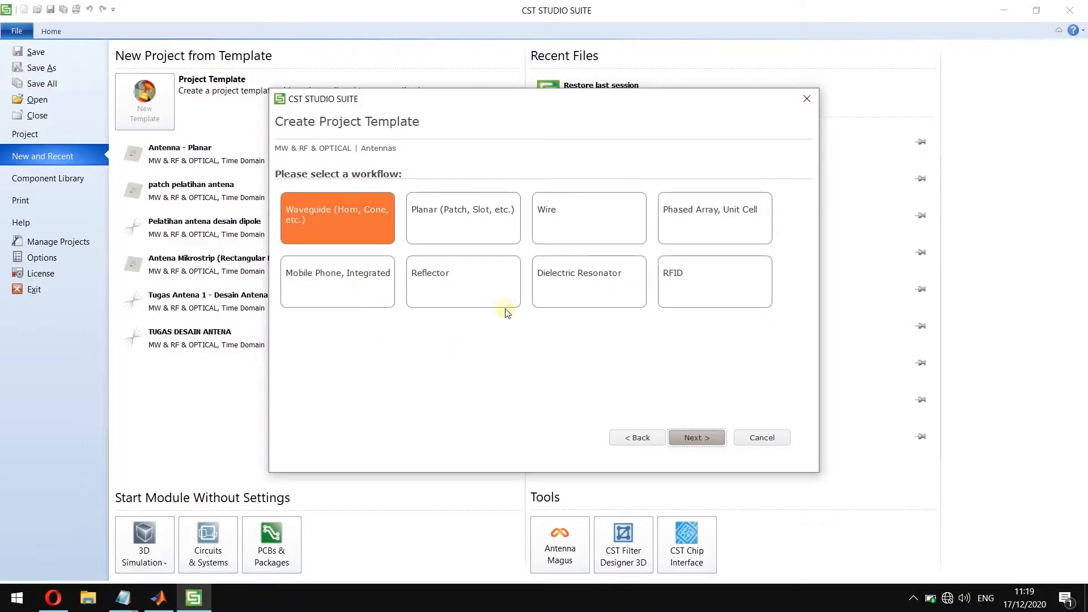
pyautogui.click(480, 237)
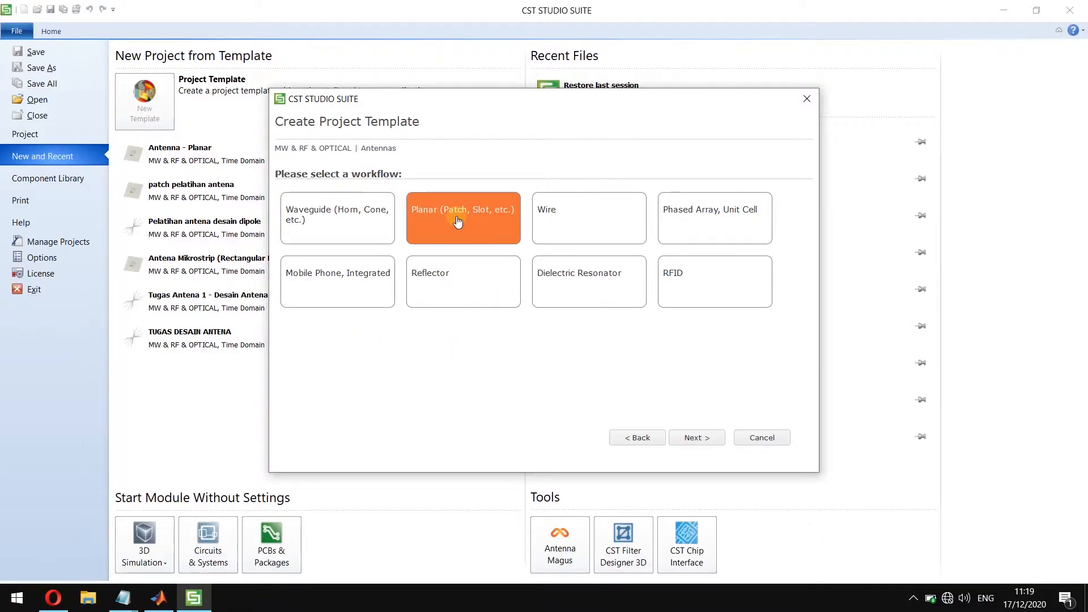
pyautogui.click(699, 443)
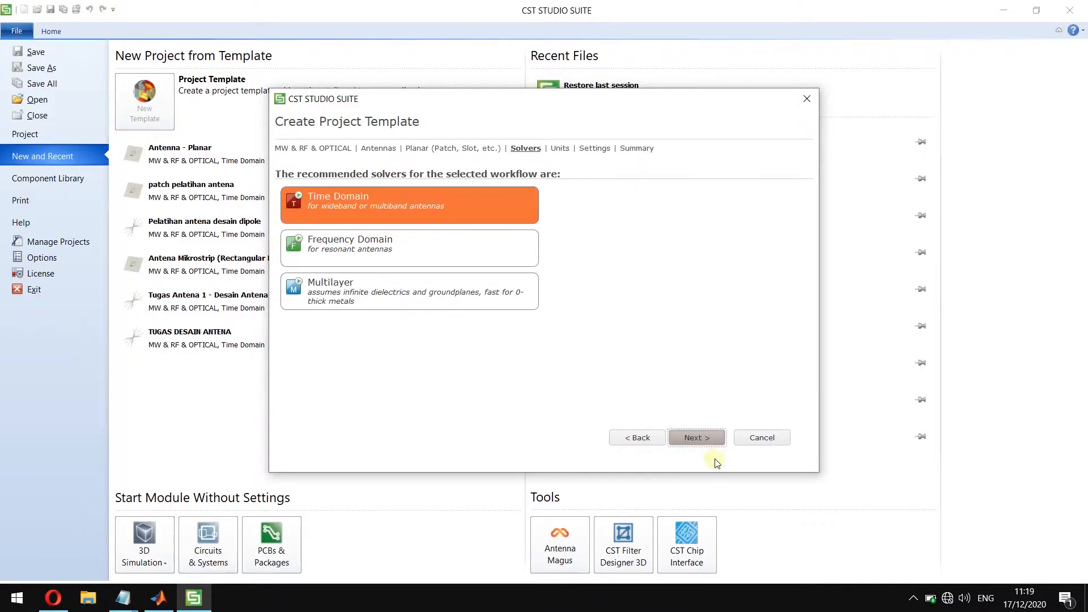
pyautogui.click(702, 439)
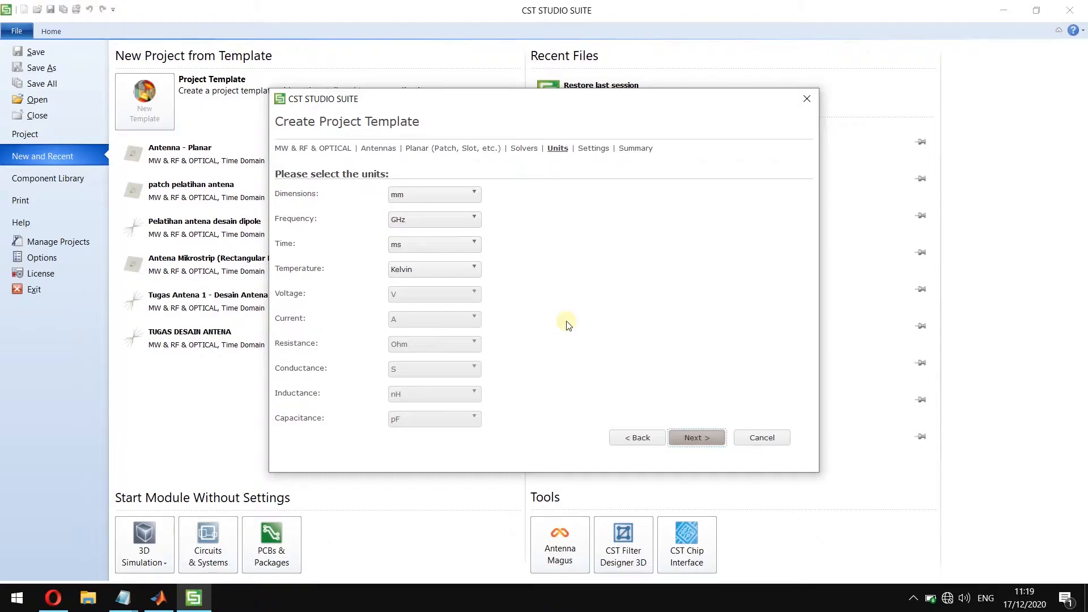
# Accept the mm, GHz, ms and Kelvin units and set the frequency range from 1 to 4 GHz.
pyautogui.click(697, 437)
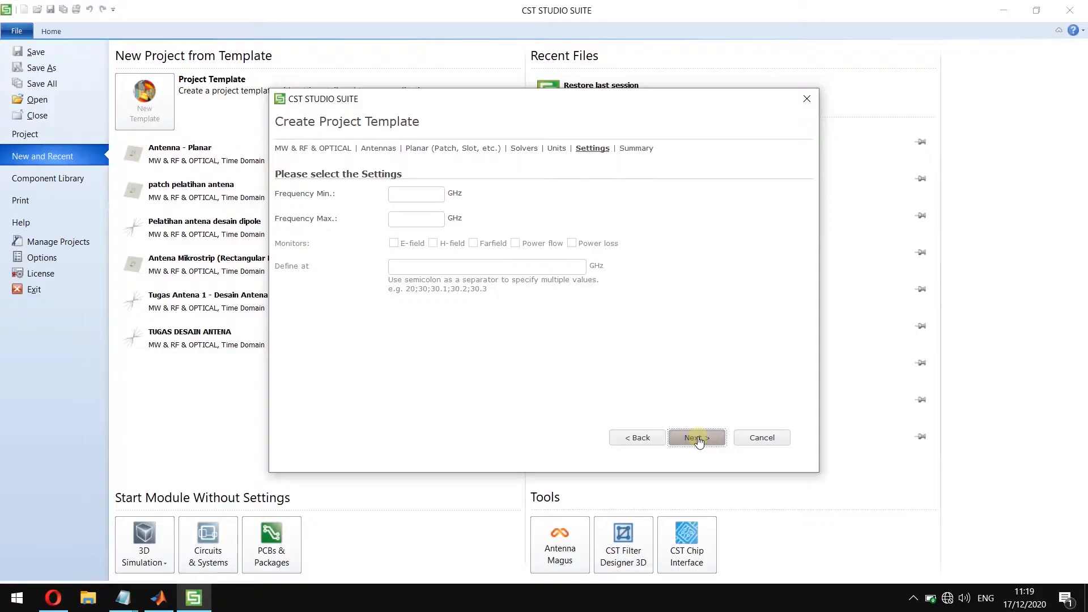
pyautogui.click(402, 194)
pyautogui.write('1')
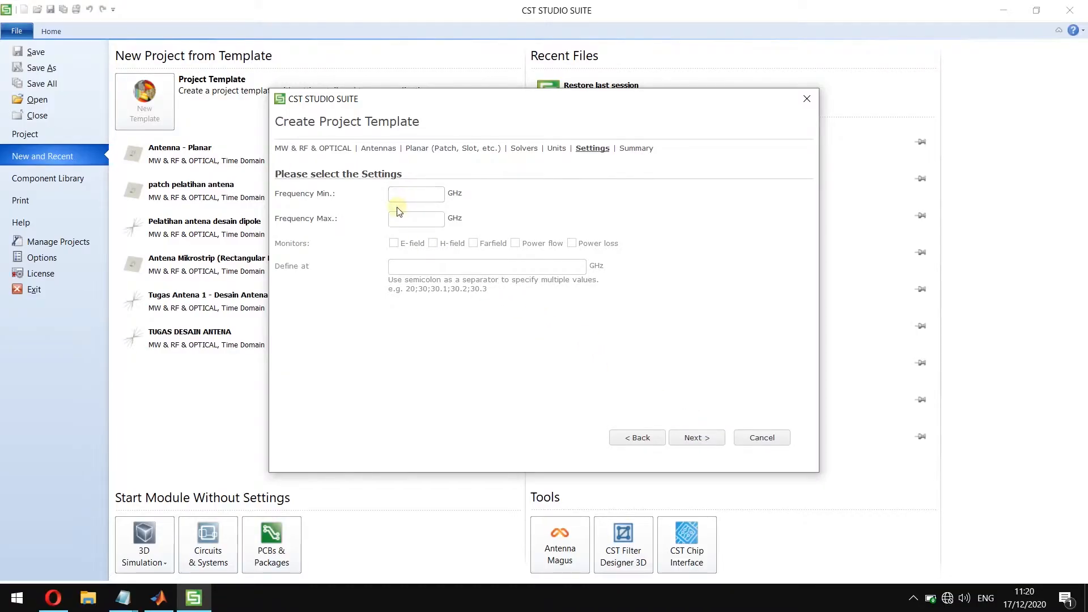
pyautogui.click(399, 221)
pyautogui.write('4')
pyautogui.click(421, 273)
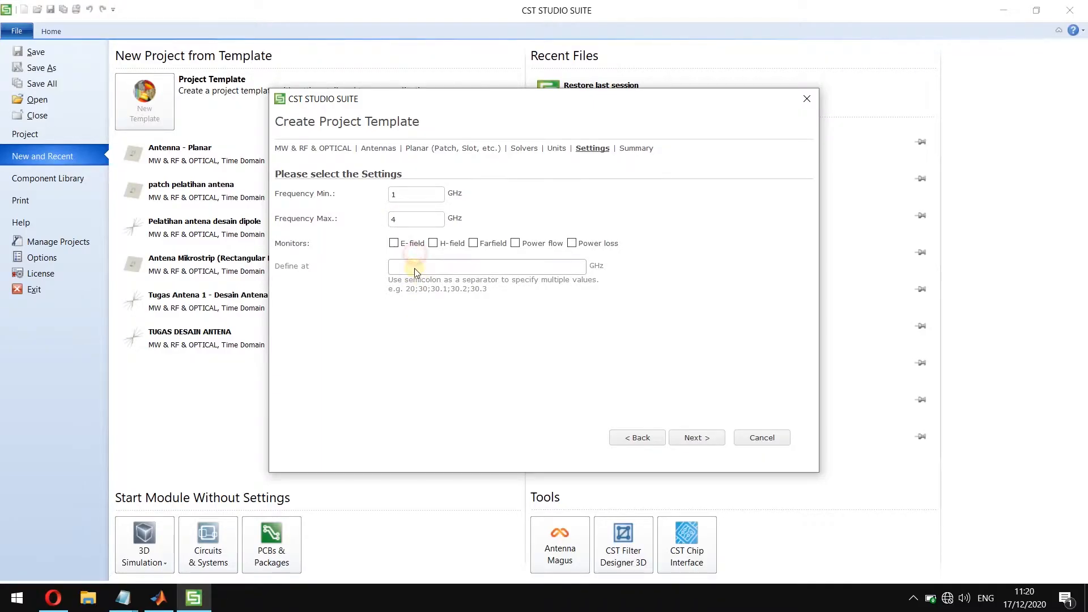
# Enable E-field, H-field and Farfield monitors defined at 1;2.45;4 GHz.
pyautogui.click(393, 244)
pyautogui.click(433, 244)
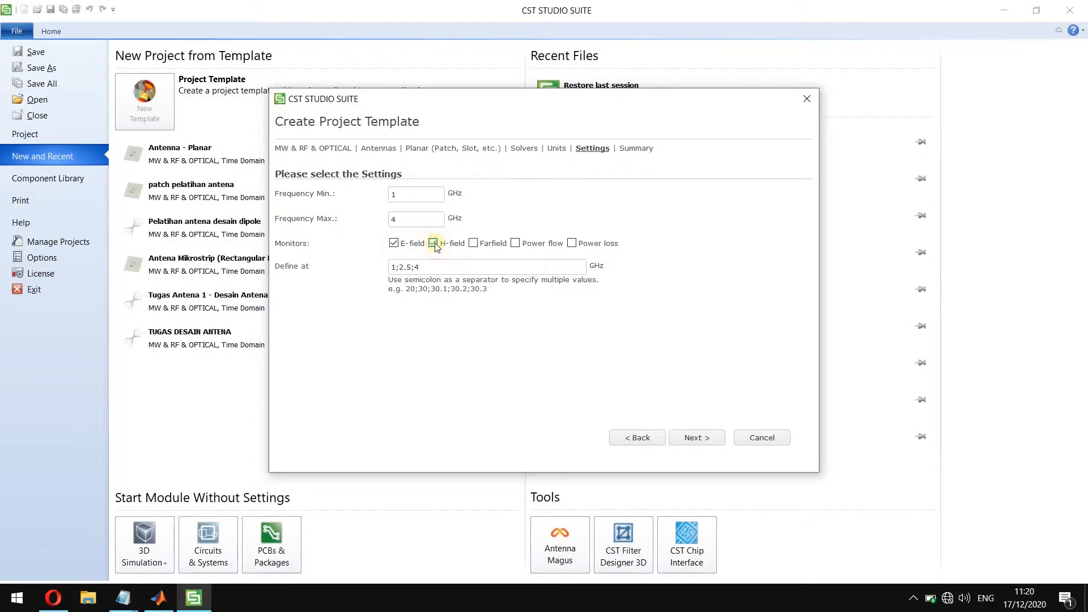
pyautogui.click(473, 243)
pyautogui.click(405, 268)
pyautogui.write('4')
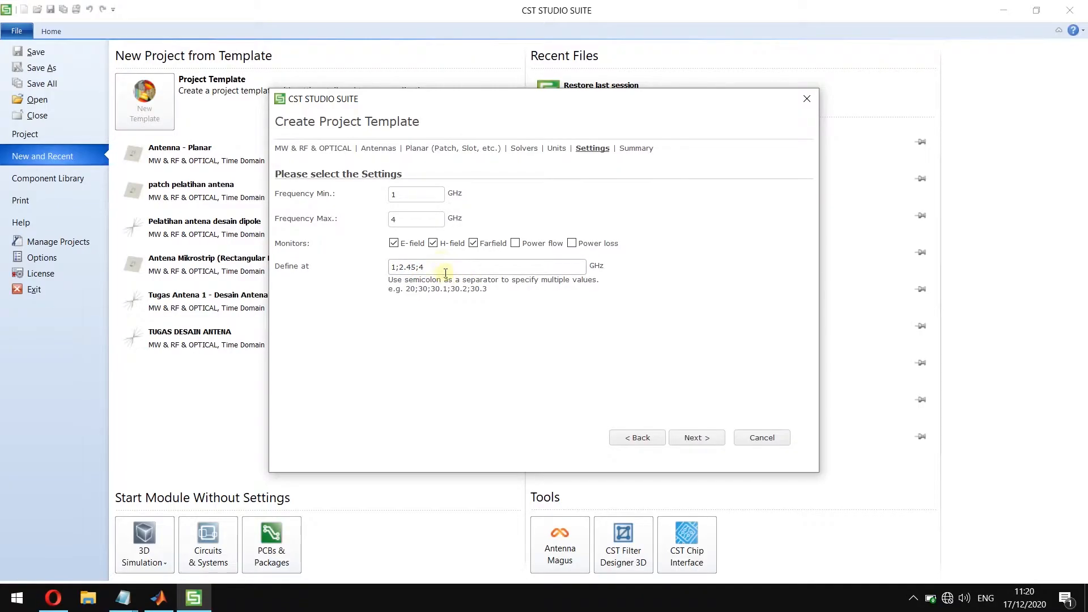
pyautogui.click(700, 437)
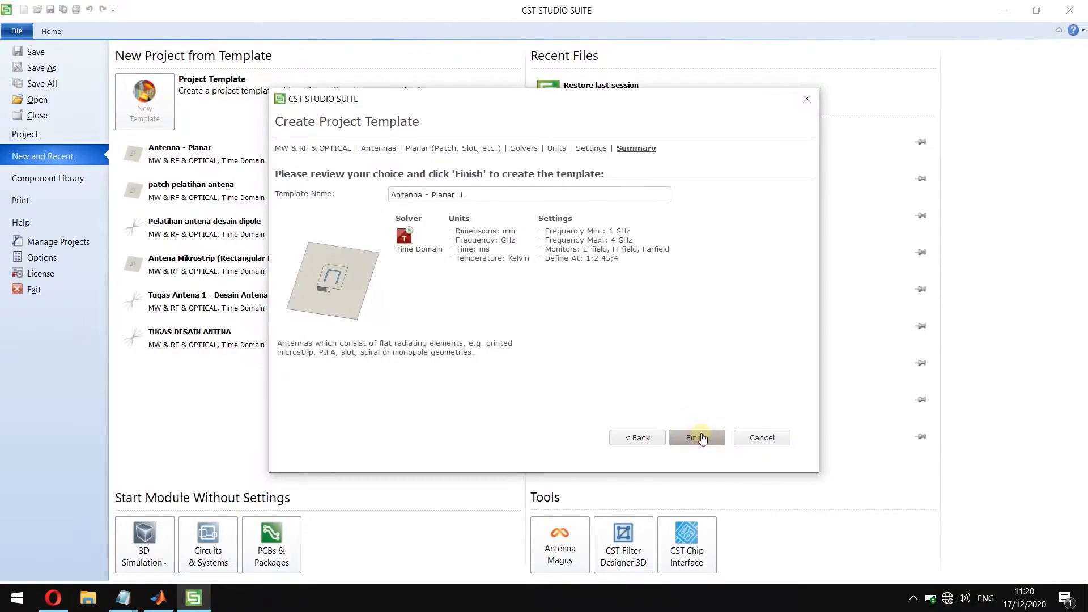
# Name the template "ANTENA MIKROSTRIP ARRAY PATCH" and finish creating the project.
pyautogui.click(482, 197)
pyautogui.hotkey('ctrl', 'a')
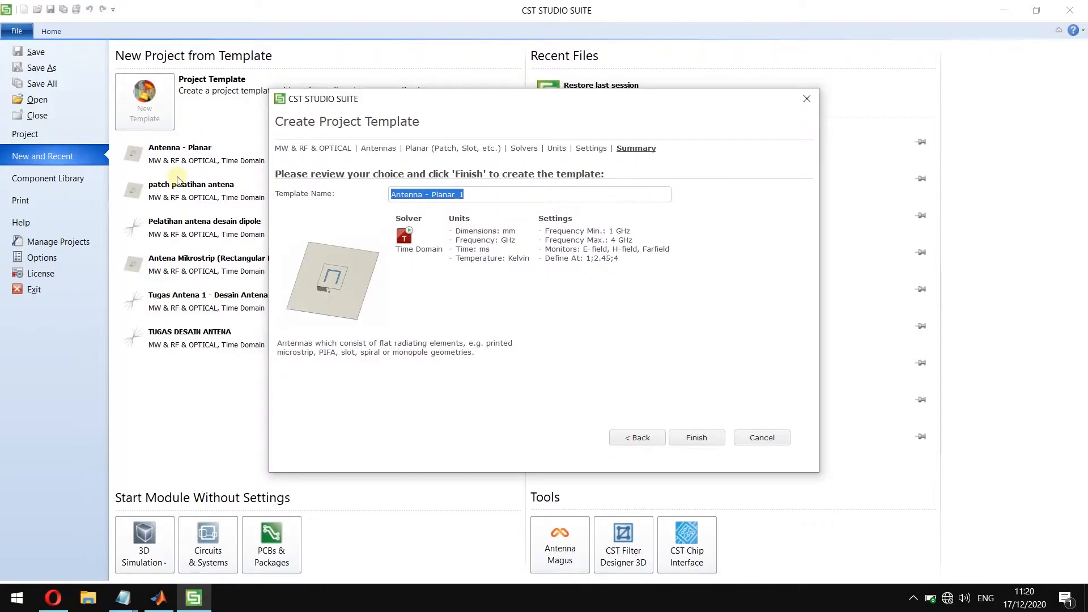
pyautogui.write('ANTENA MIKROSTRIP ARRAY')
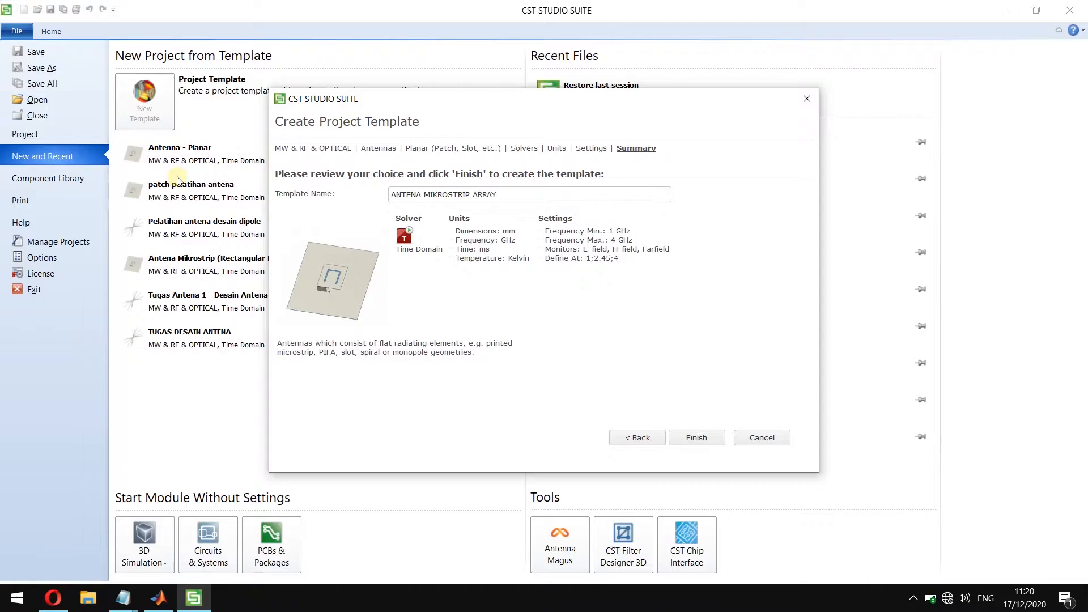
pyautogui.write('PATCH')
pyautogui.click(703, 437)
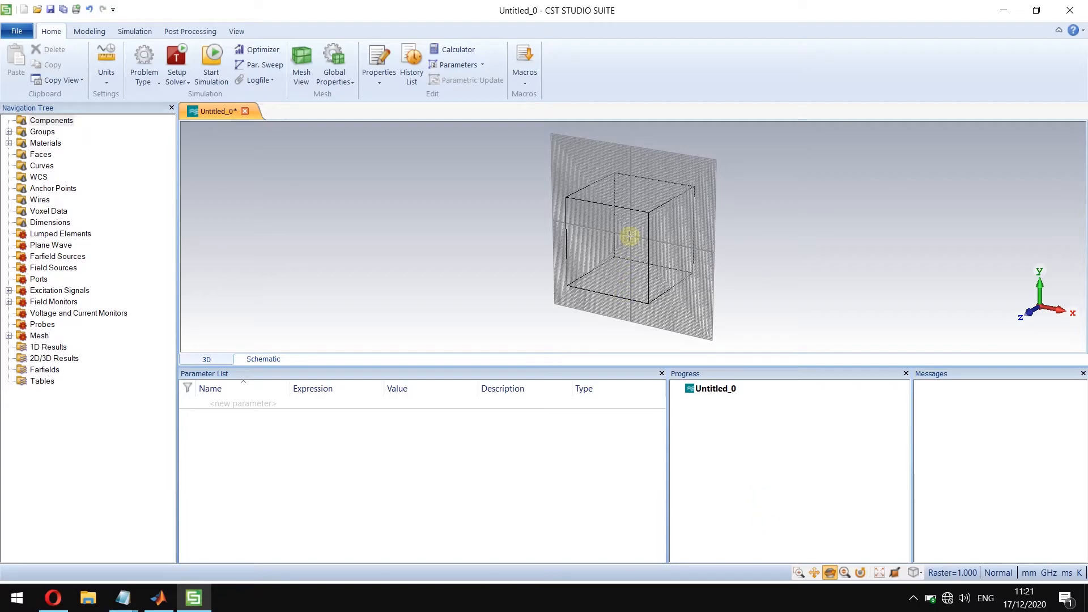
# Switch the 3D view to the Front perspective.
pyautogui.scroll(-2, 628, 235)
pyautogui.scroll(5, 629, 236)
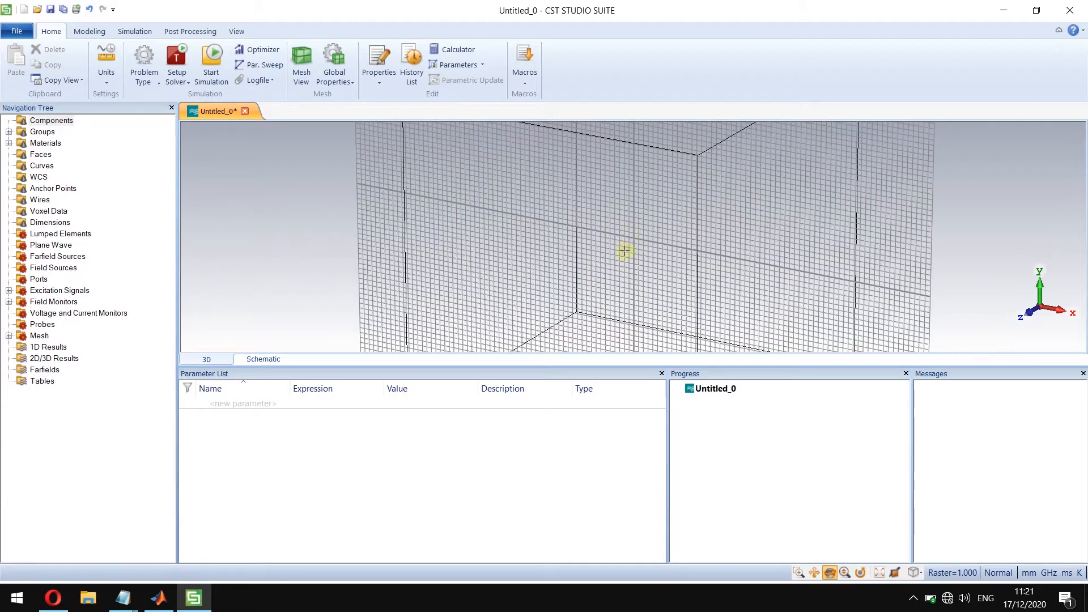
pyautogui.click(913, 573)
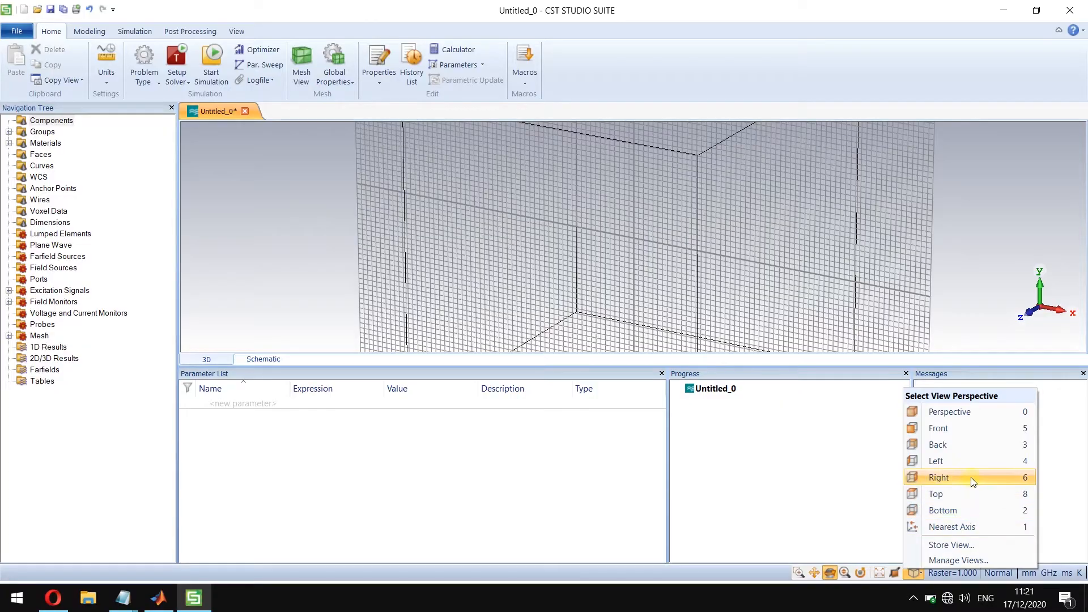
pyautogui.click(972, 432)
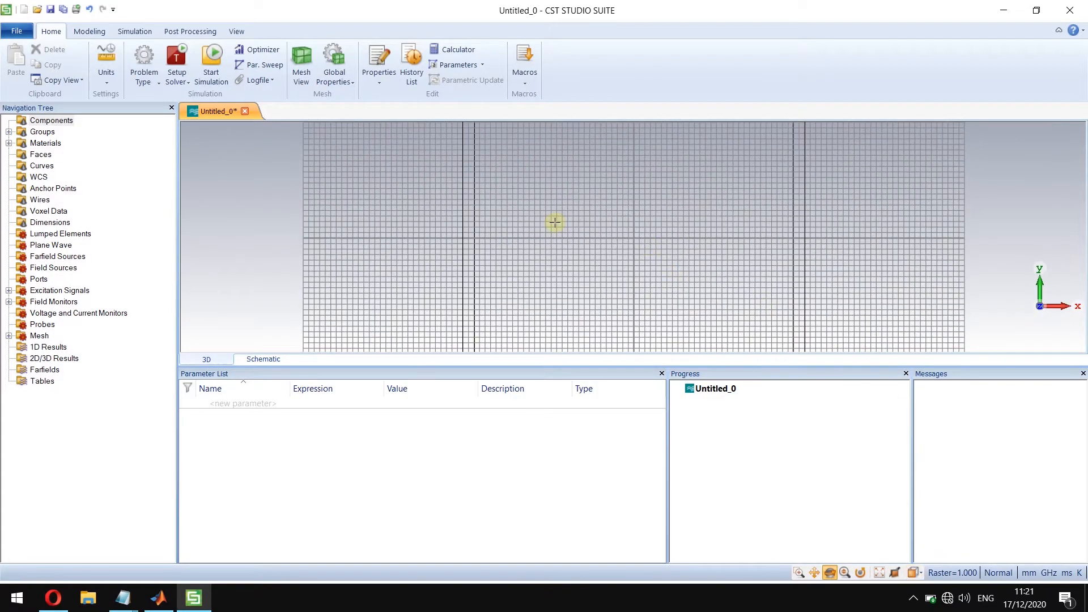
pyautogui.scroll(-2, 609, 221)
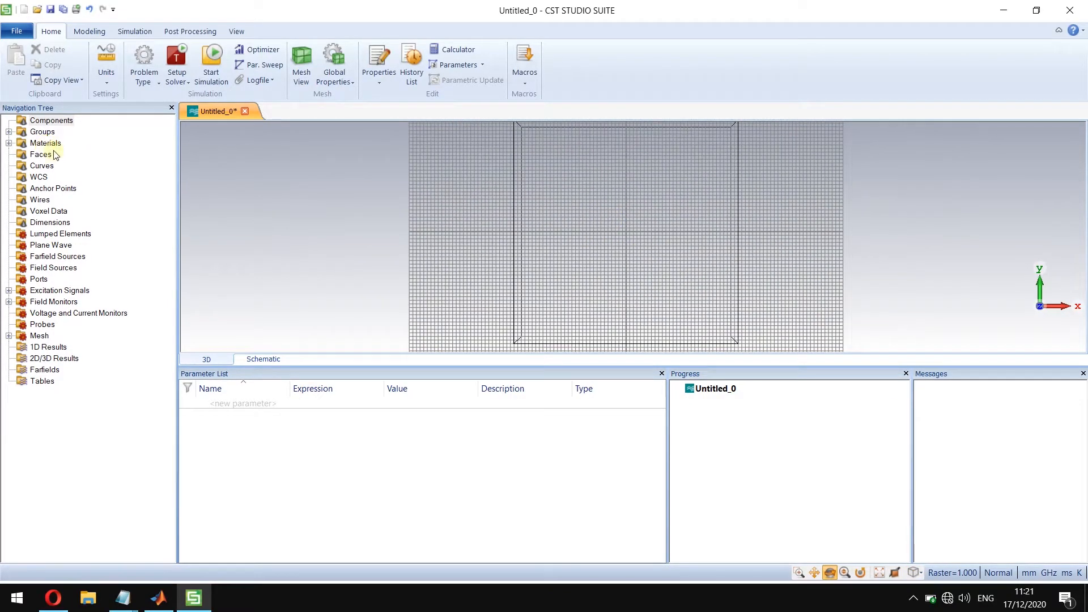
pyautogui.click(59, 124)
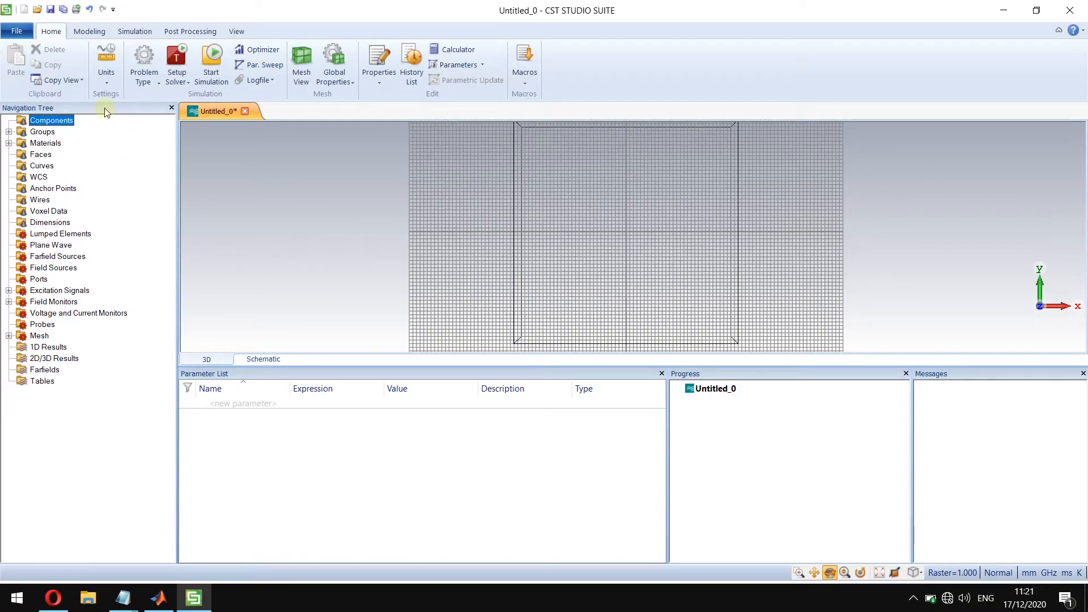
pyautogui.click(92, 31)
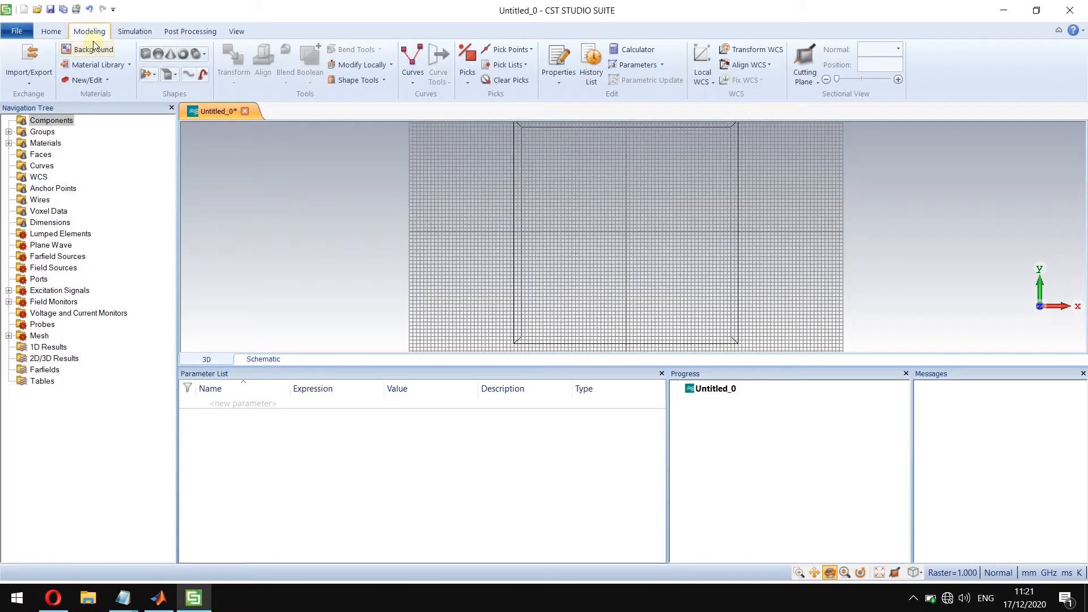
pyautogui.click(151, 56)
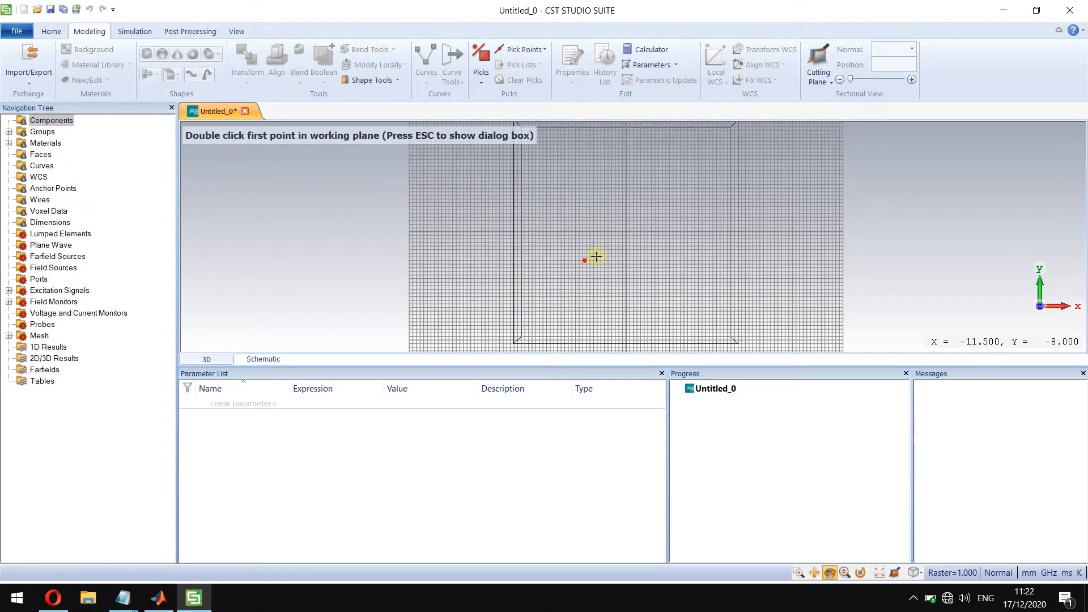
pyautogui.press('Escape')
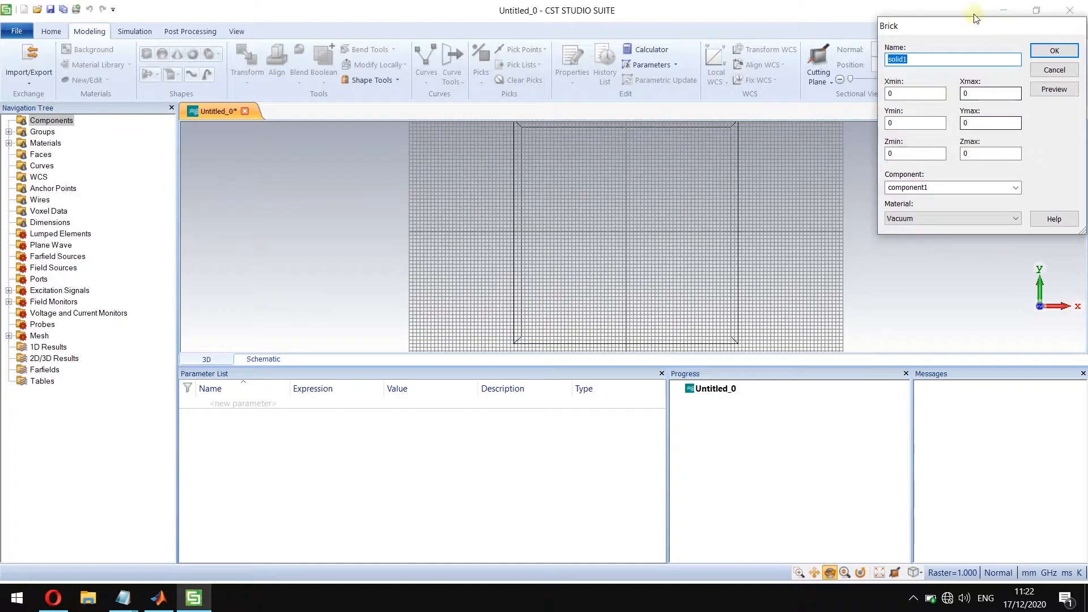
pyautogui.moveTo(956, 27); pyautogui.dragTo(671, 55)
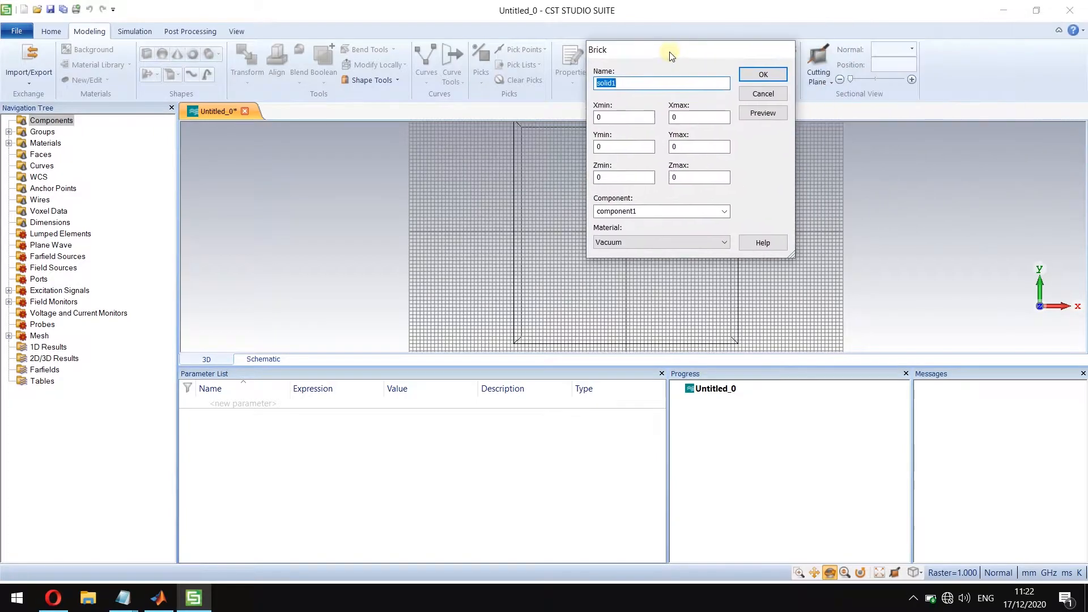
pyautogui.click(761, 99)
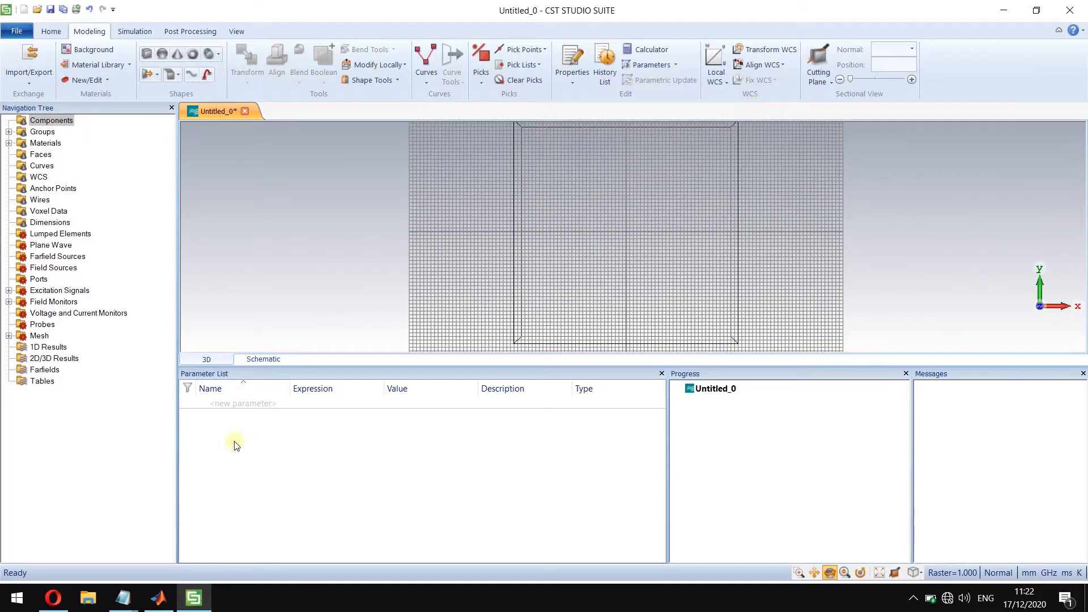
# Check the dimensions in the optimize.txt notes, then add parameter w = 37 with the description "lebar patch".
pyautogui.click(242, 408)
pyautogui.moveTo(135, 602)
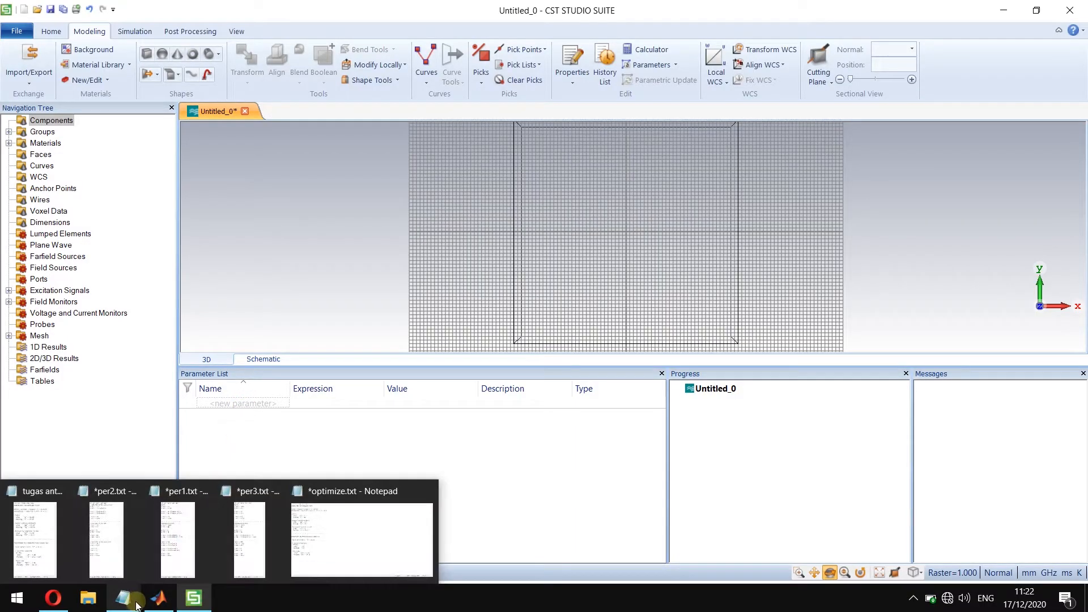
pyautogui.click(337, 561)
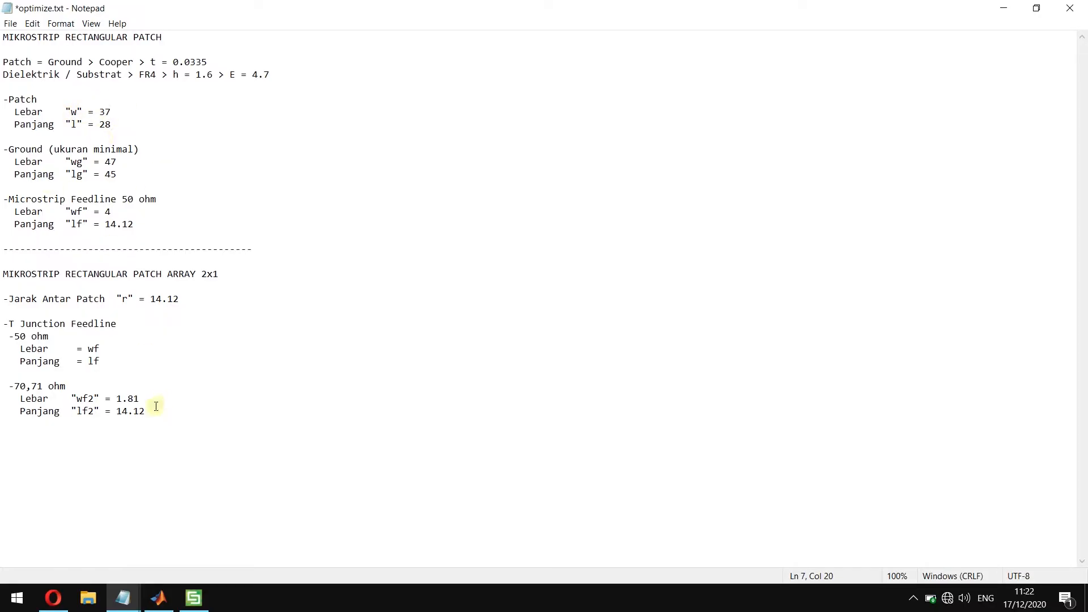
pyautogui.click(1003, 9)
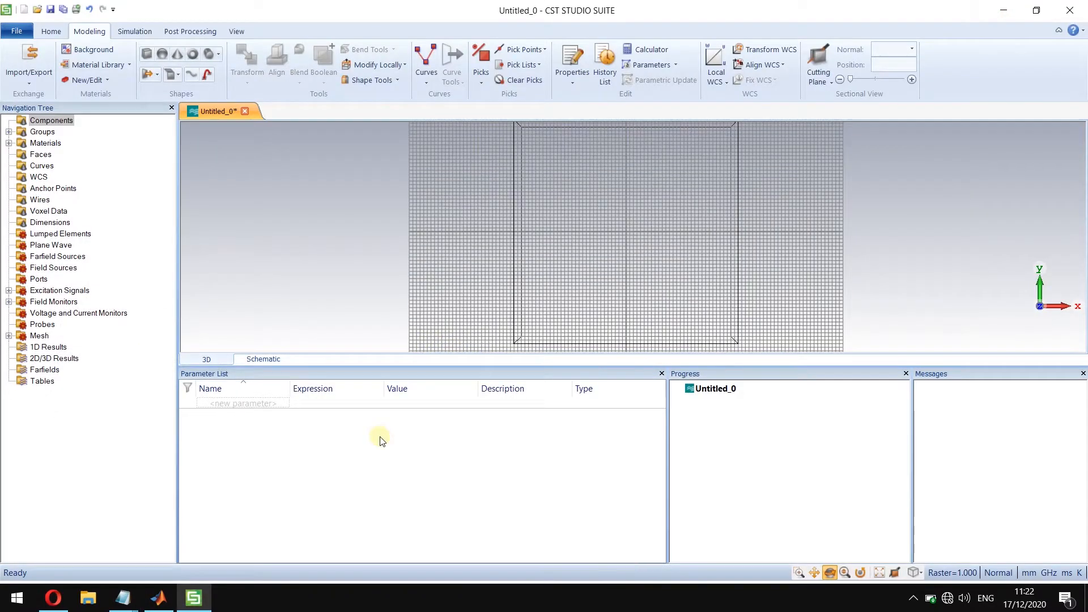
pyautogui.click(255, 403)
pyautogui.write('W')
pyautogui.press('Tab')
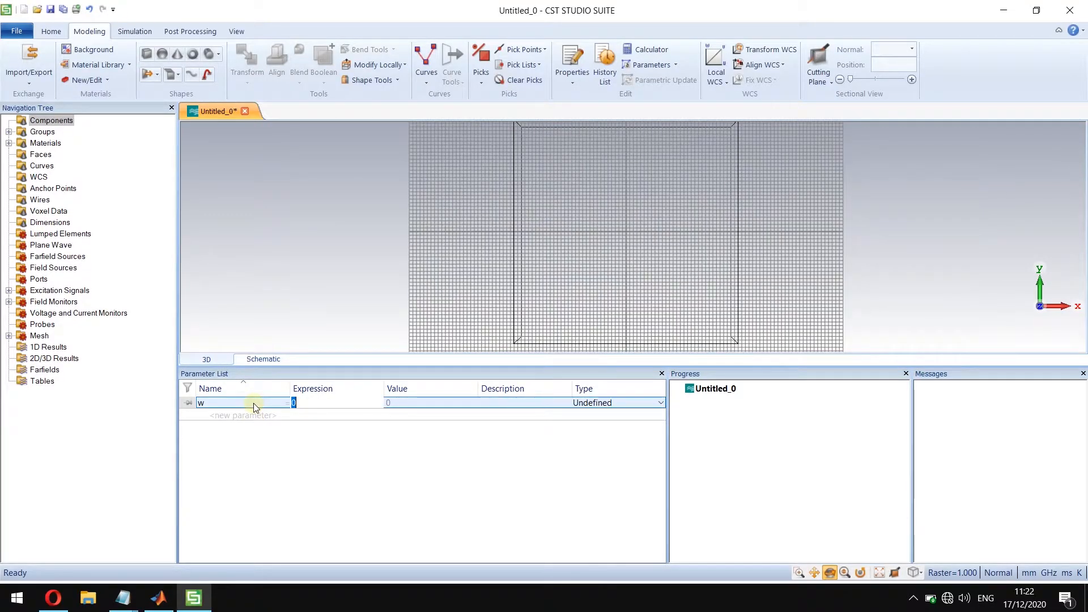
pyautogui.write('37')
pyautogui.press('Tab')
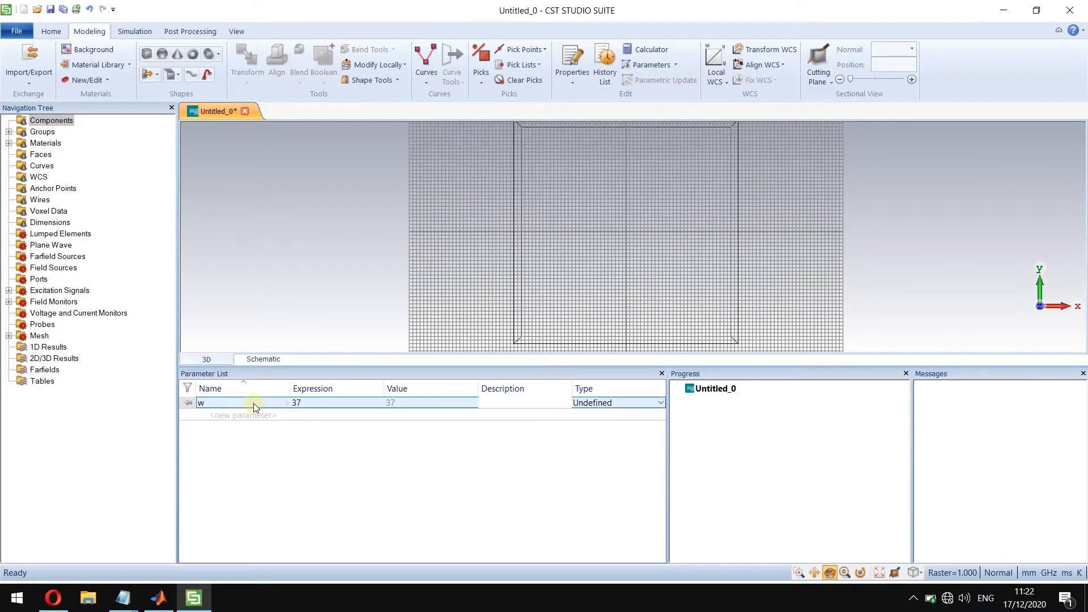
pyautogui.write('lebar patch')
pyautogui.press('Return')
# Add parameter l = 28 with the description "panjang patch" to the parameter list.
pyautogui.click(254, 414)
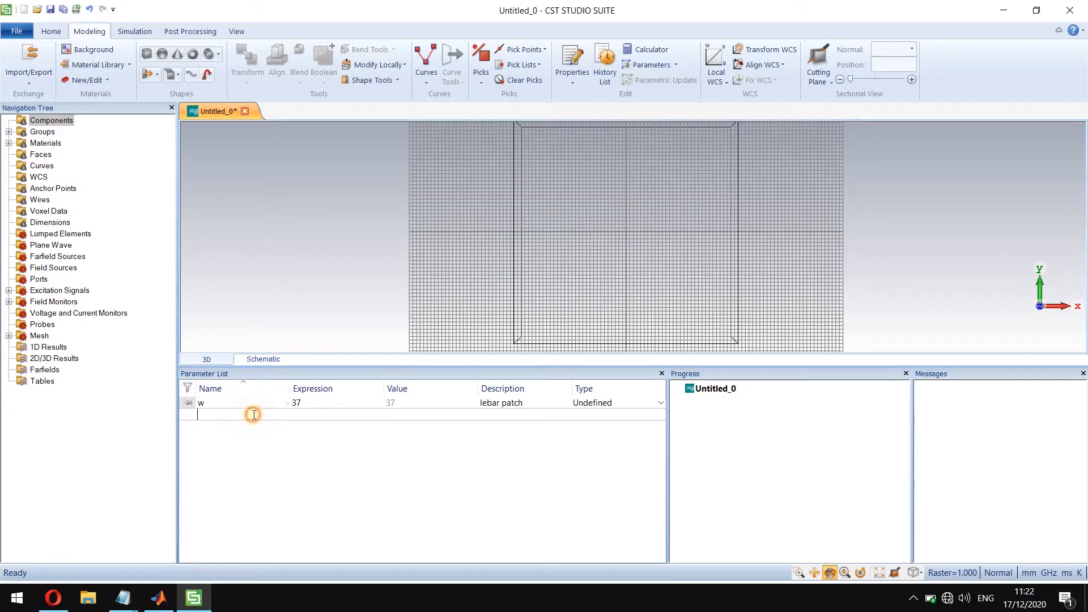
pyautogui.press('Tab')
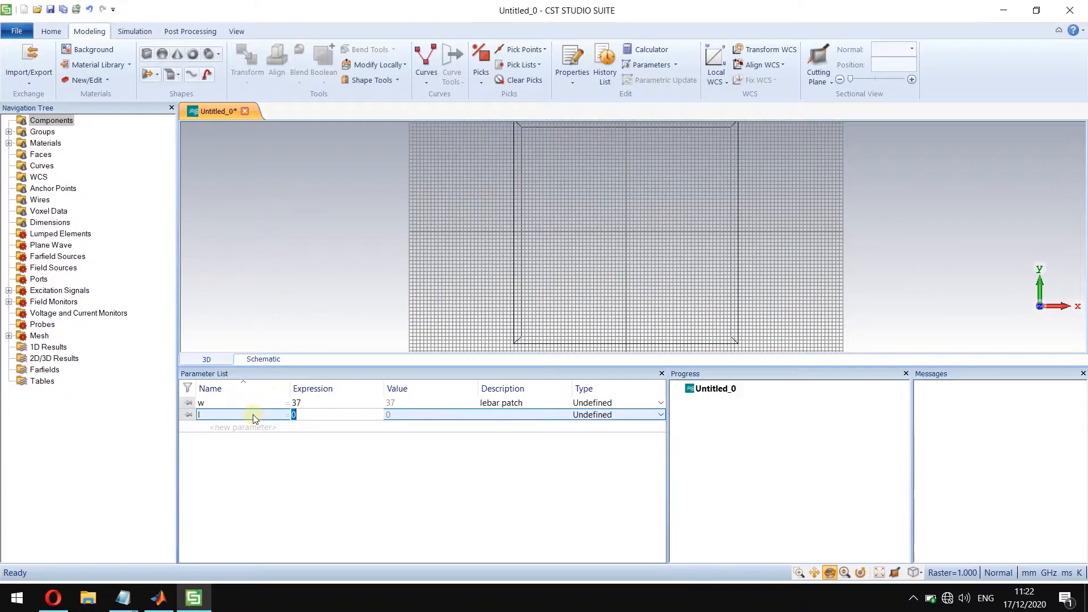
pyautogui.write('28')
pyautogui.press('Tab')
pyautogui.write('pa')
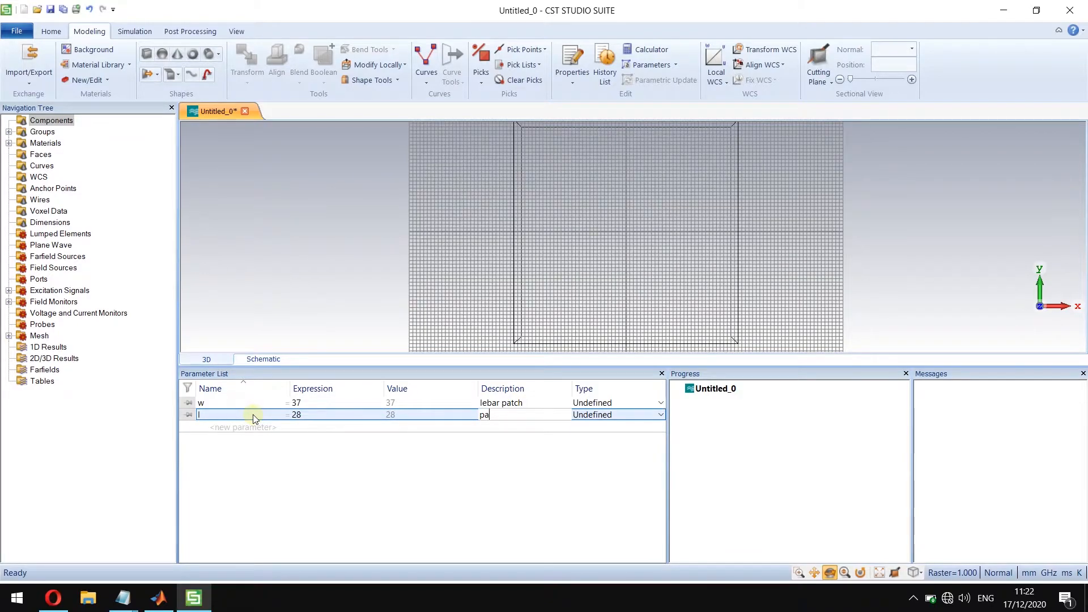
pyautogui.write('njang patch')
pyautogui.press('Return')
# Add parameter wg = 47 with the description "lebar ground", keeping its type Undefined.
pyautogui.click(247, 426)
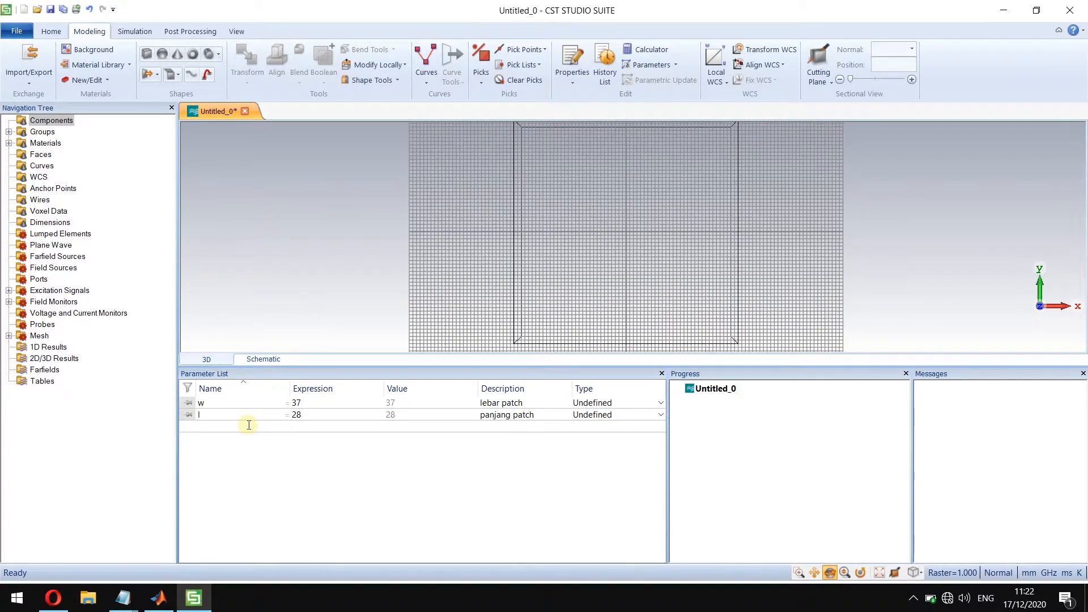
pyautogui.write('wg')
pyautogui.press('Tab')
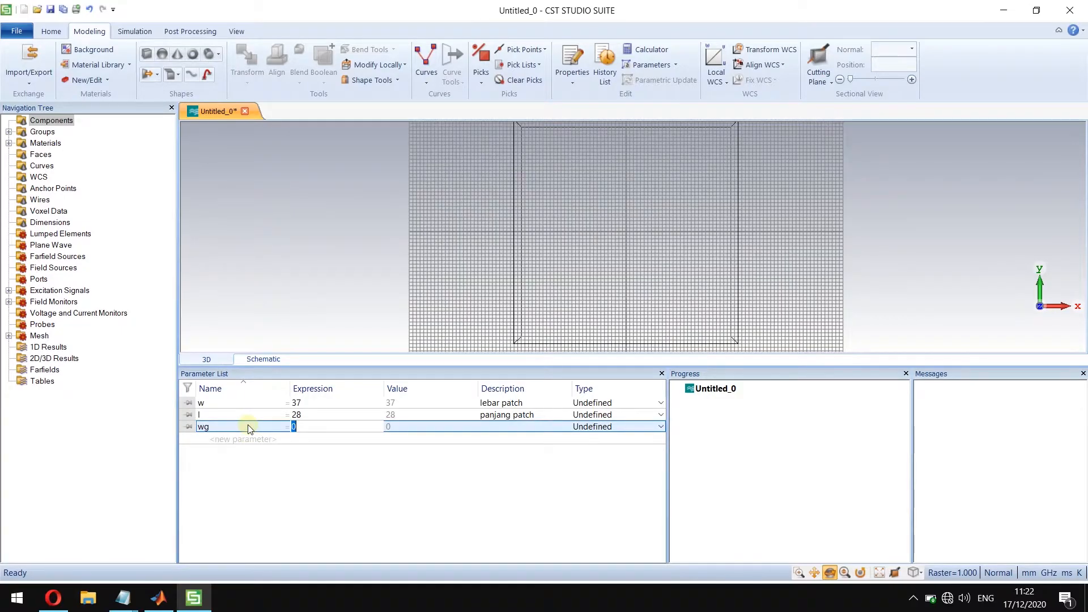
pyautogui.write('47')
pyautogui.press('Tab')
pyautogui.write('leb')
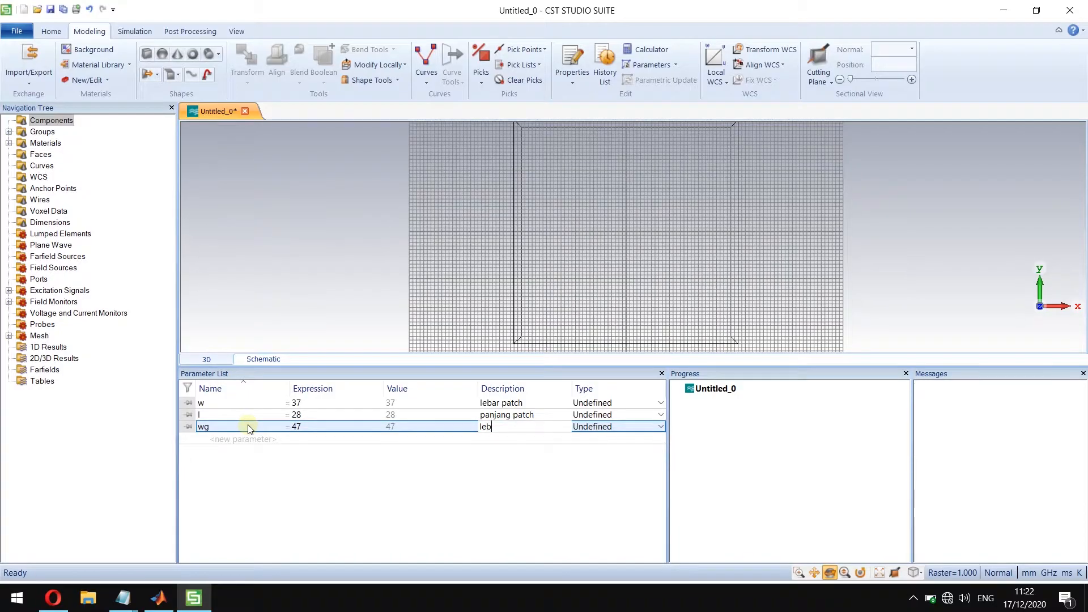
pyautogui.write('ar ground')
pyautogui.press('Tab')
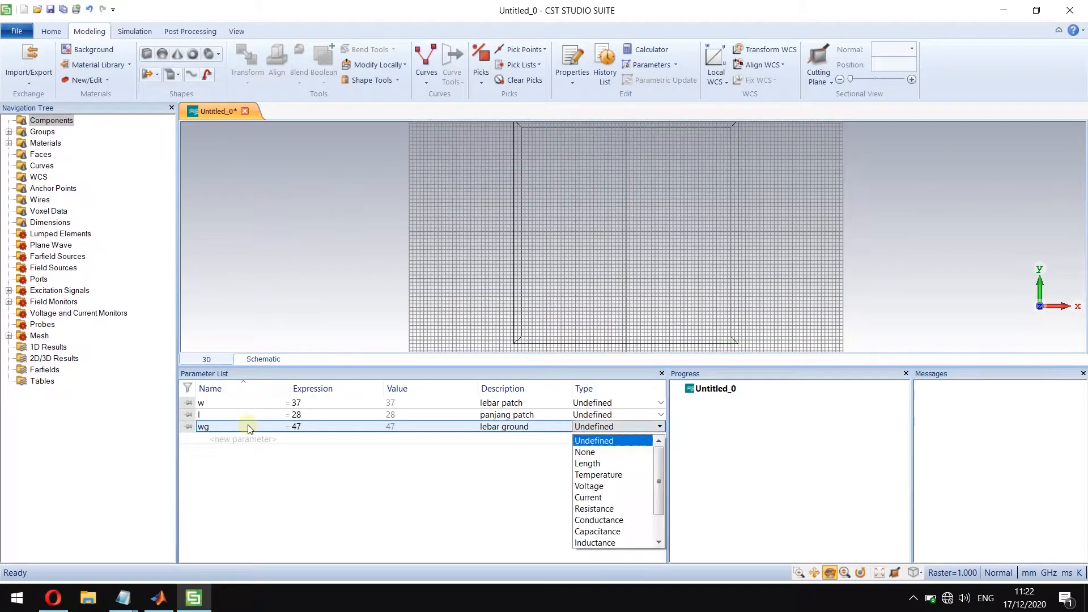
pyautogui.click(250, 439)
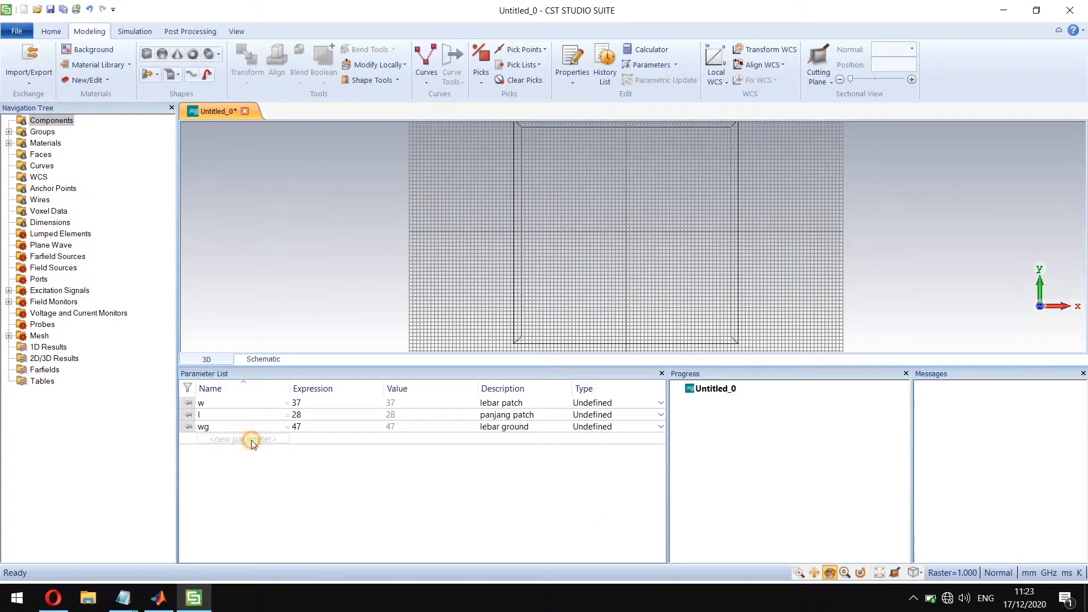
# Add parameter lg = 45 with the description "panjang ground" to the parameter list.
pyautogui.click(249, 438)
pyautogui.write('lg')
pyautogui.press('Tab')
pyautogui.write('45')
pyautogui.press('Tab')
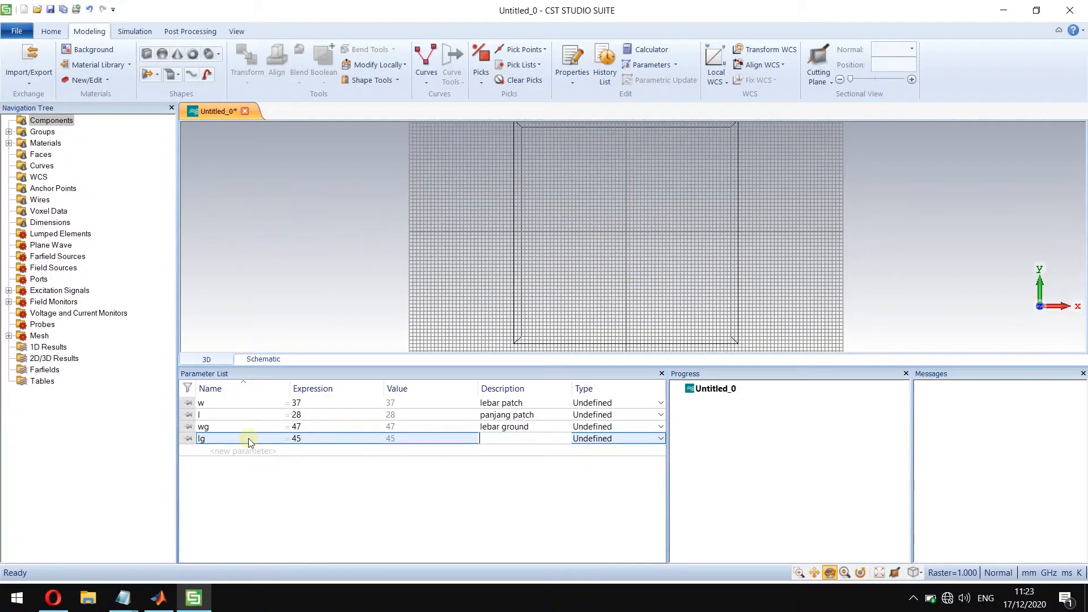
pyautogui.write('panjang gro')
pyautogui.write('unf')
# Add parameter wf = 4 with the description "lebar feed 50 ohm" to the parameter list.
pyautogui.click(232, 450)
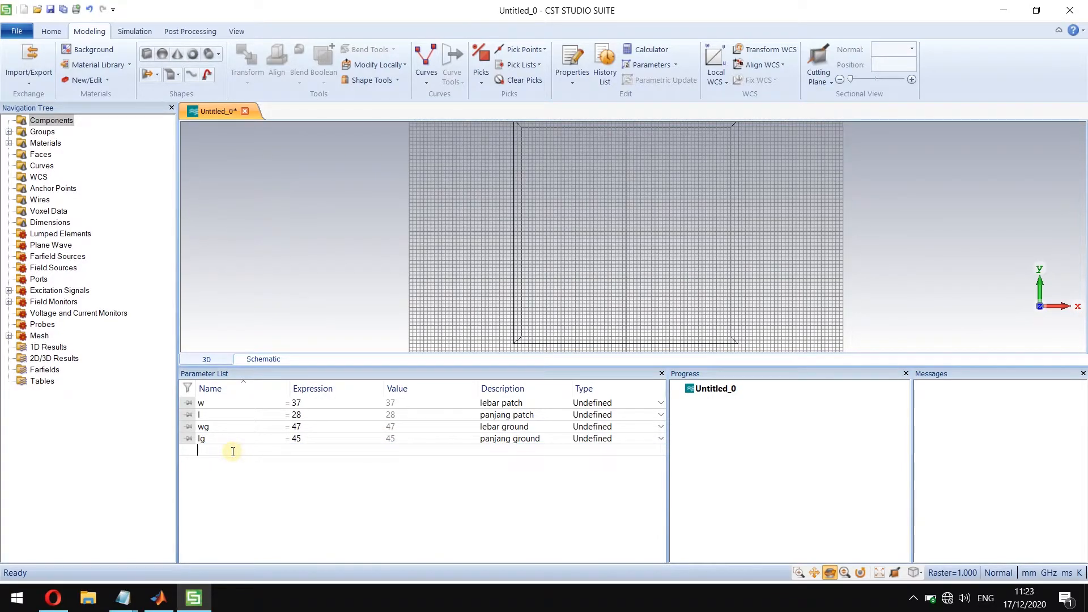
pyautogui.write('wf')
pyautogui.press('Tab')
pyautogui.write('4')
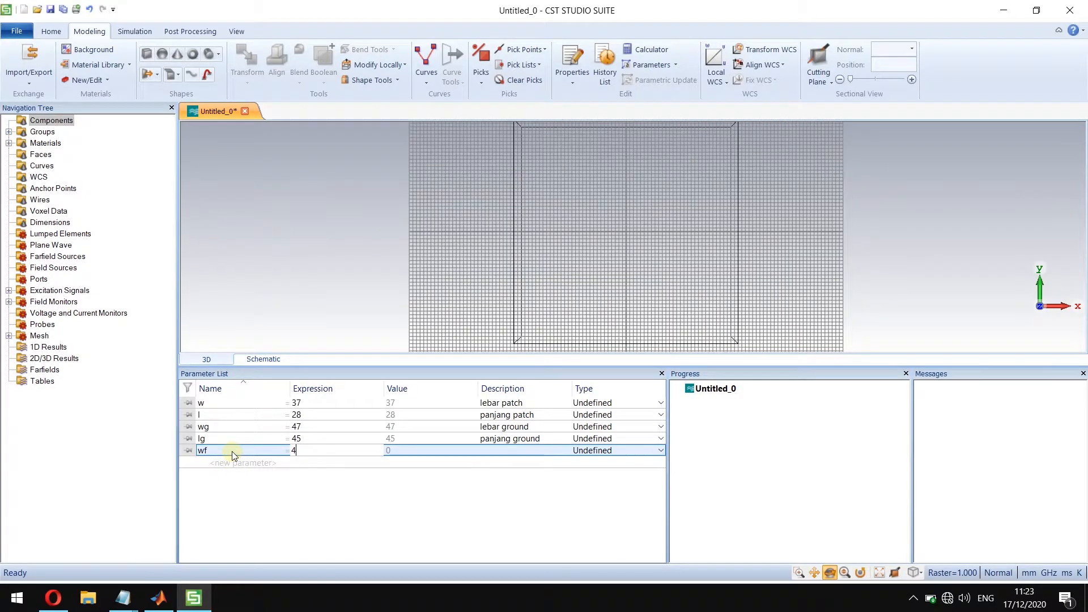
pyautogui.press('Tab')
pyautogui.write('panjan')
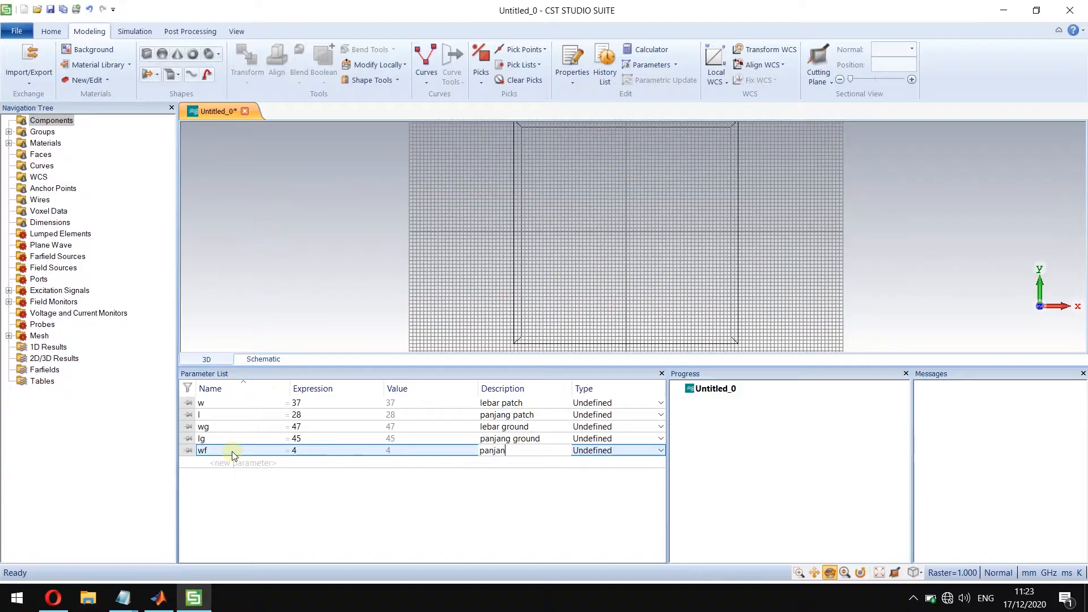
pyautogui.write('g fee')
pyautogui.press('BackSpace')
pyautogui.press('BackSpace')
pyautogui.press('BackSpace')
pyautogui.press('BackSpace')
pyautogui.press('BackSpace')
pyautogui.press('BackSpace')
pyautogui.press('BackSpace')
pyautogui.press('BackSpace')
pyautogui.press('BackSpace')
pyautogui.press('BackSpace')
pyautogui.write('lebar feed 50 oh')
# Add parameter lf = 14.12 with the description "panjang feed 50 ohm" to the parameter list.
pyautogui.click(233, 461)
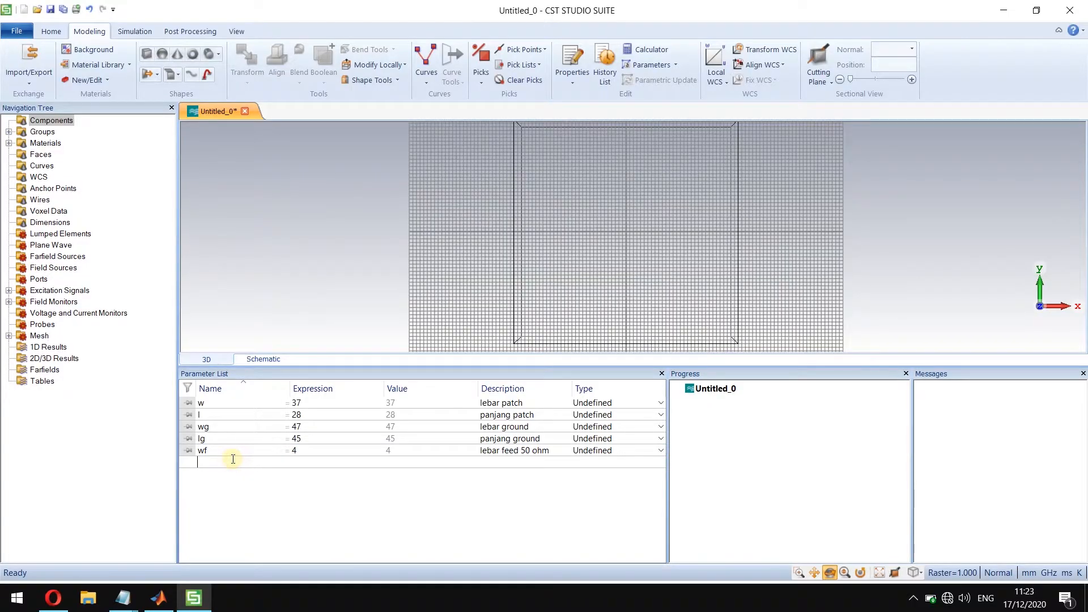
pyautogui.write('lf')
pyautogui.press('Tab')
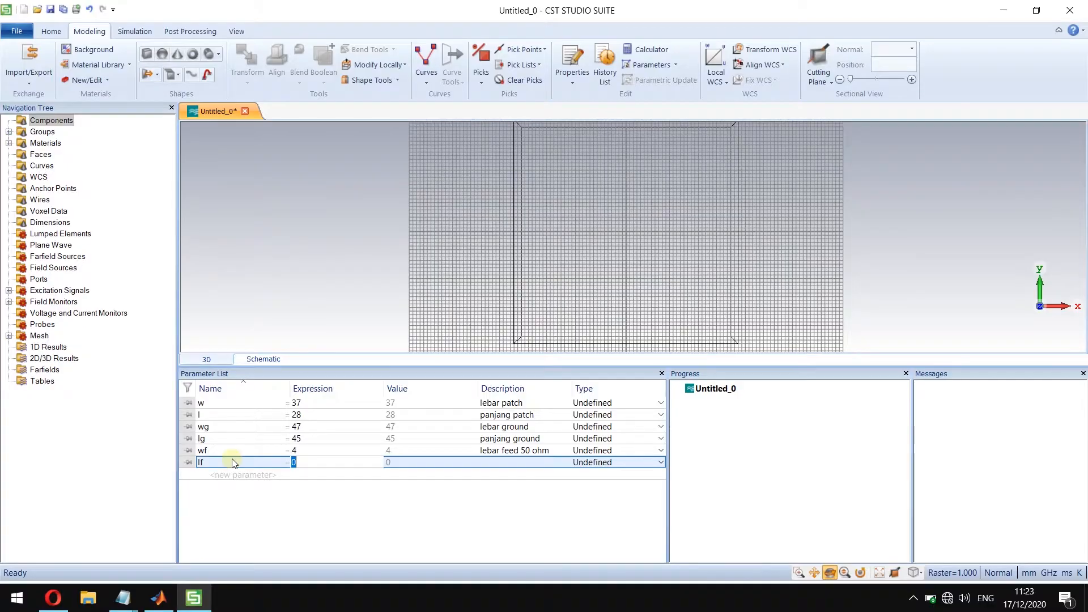
pyautogui.write('14.12')
pyautogui.press('Tab')
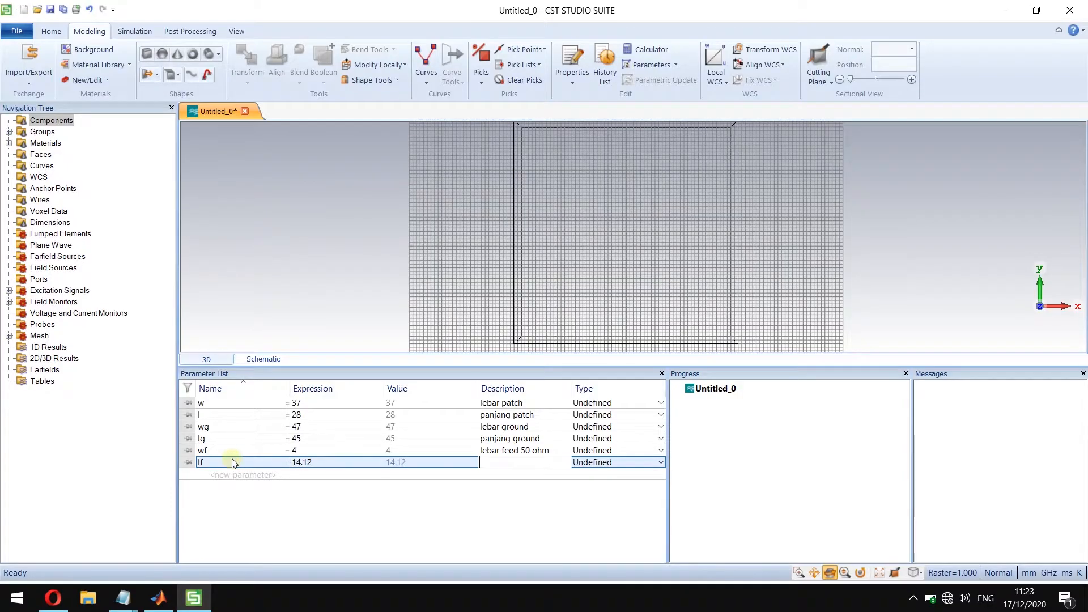
pyautogui.write('panjang feed 50 ohm')
# Add parameter wf2 = 1.81, taken from the optimize.txt notes, with the description "lebar t junction 70 ohm".
pyautogui.click(227, 476)
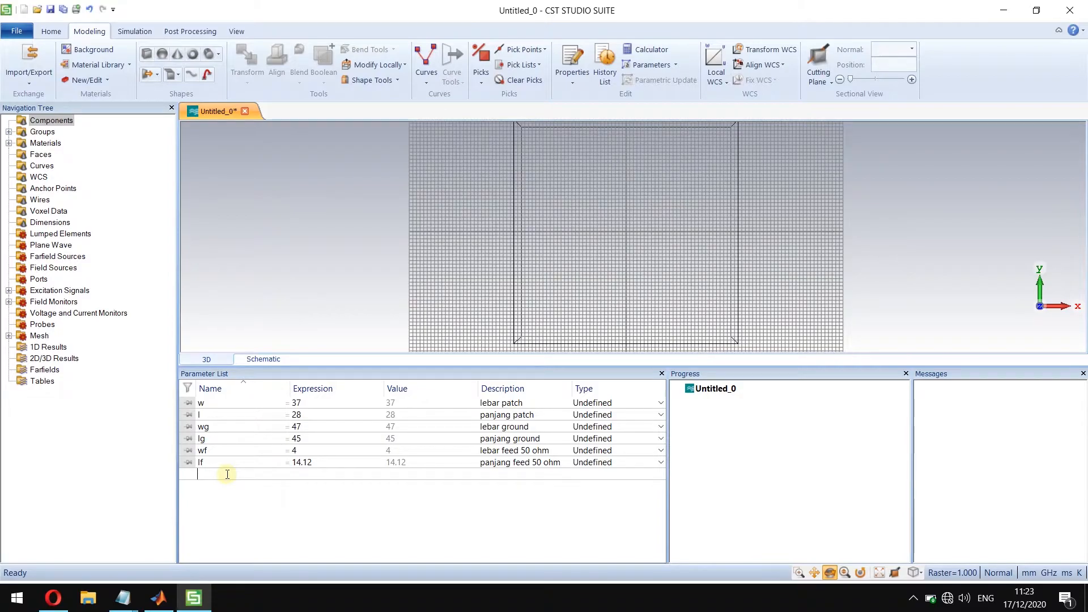
pyautogui.write('wf2')
pyautogui.press('Return')
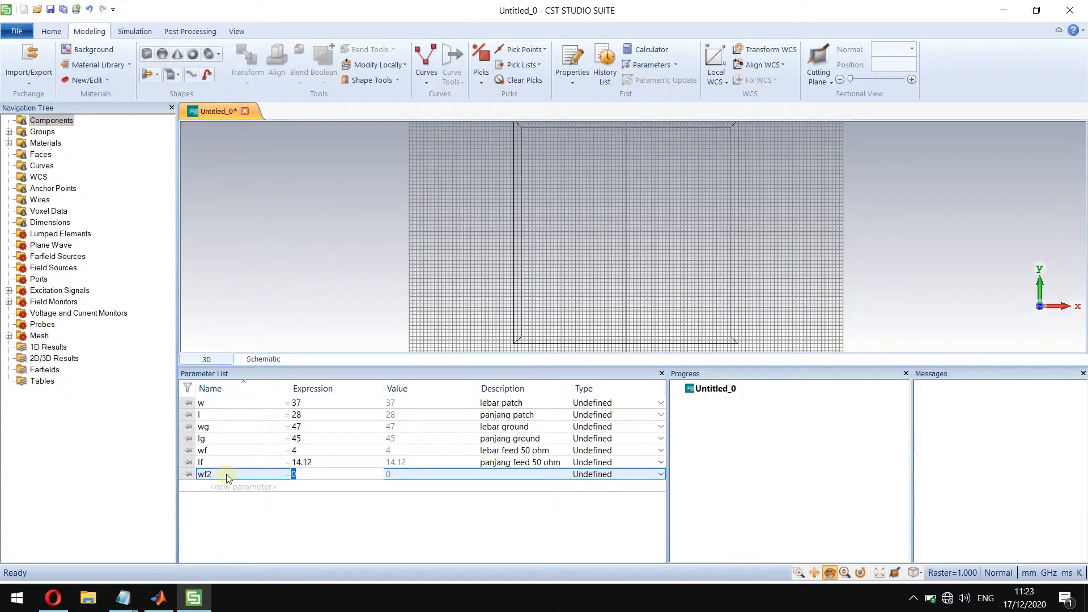
pyautogui.click(123, 598)
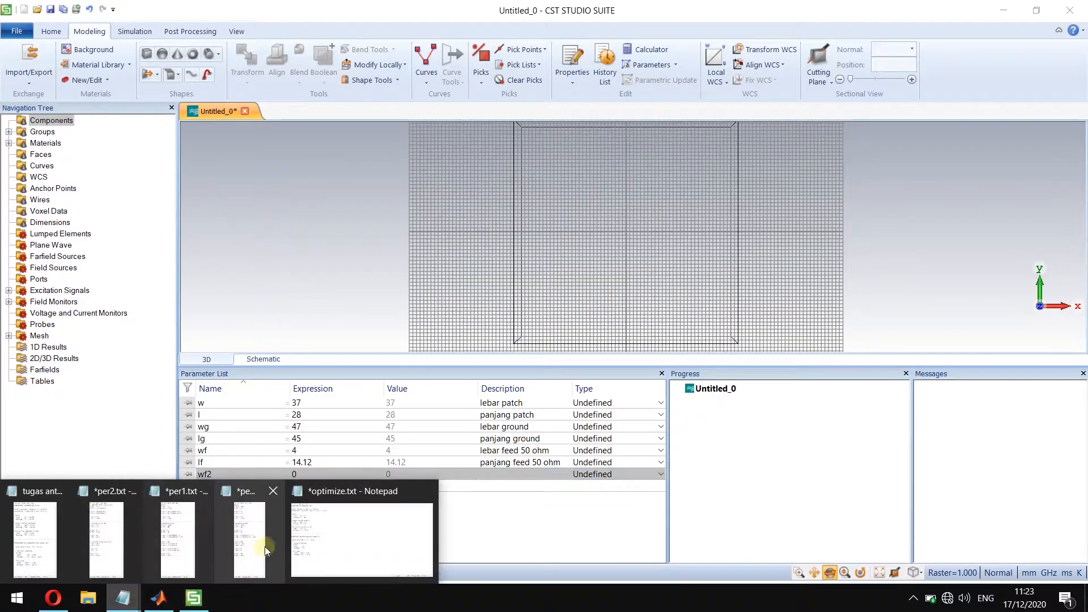
pyautogui.click(358, 525)
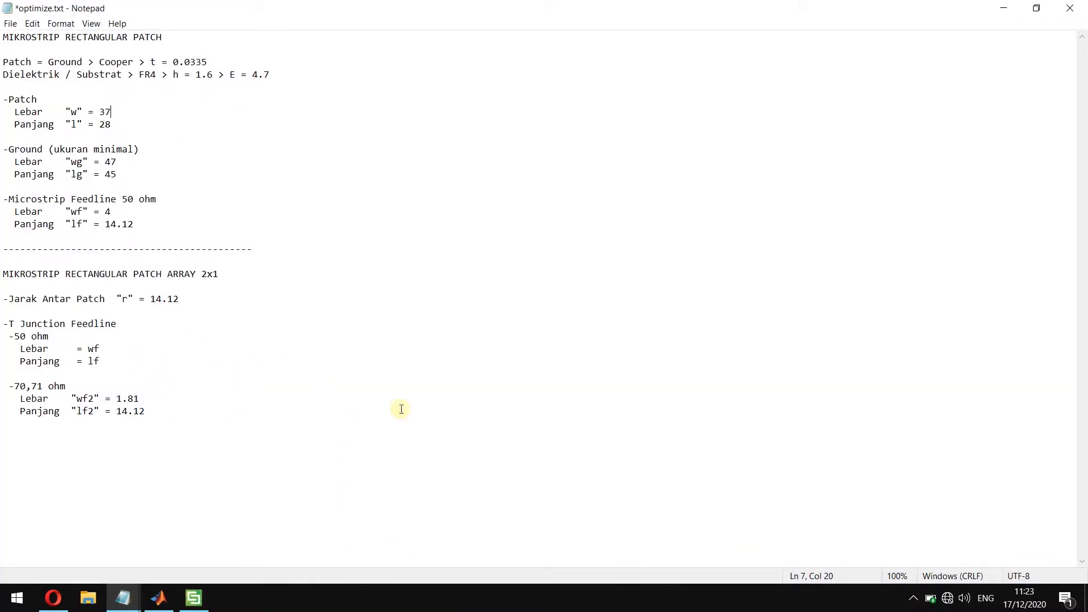
pyautogui.click(1002, 8)
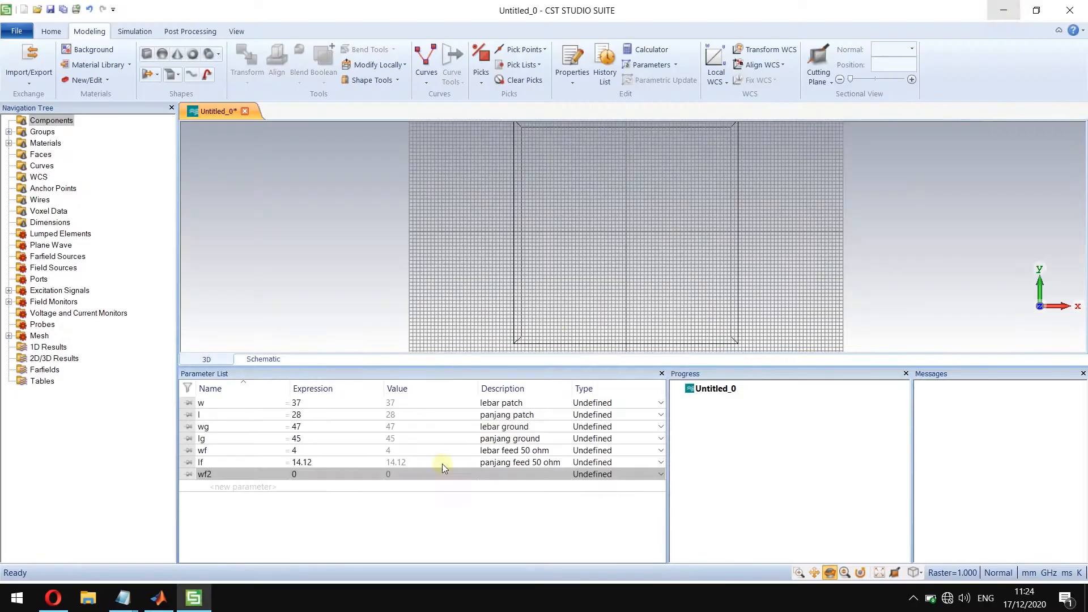
pyautogui.click(310, 476)
pyautogui.write('1.81')
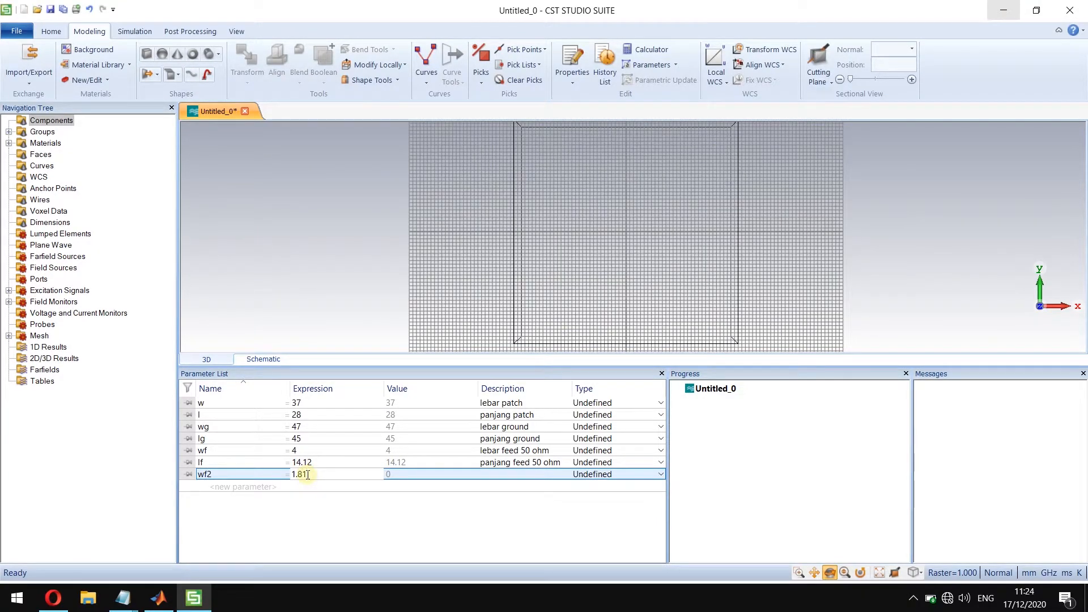
pyautogui.press('Tab')
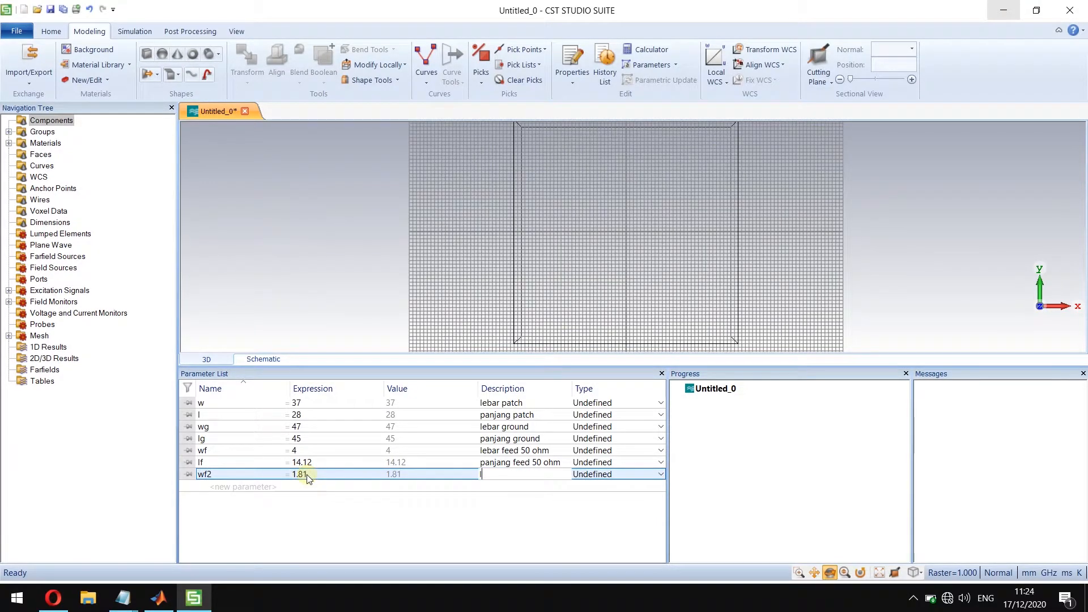
pyautogui.write('lebar t junction 70 ohm')
pyautogui.press('Return')
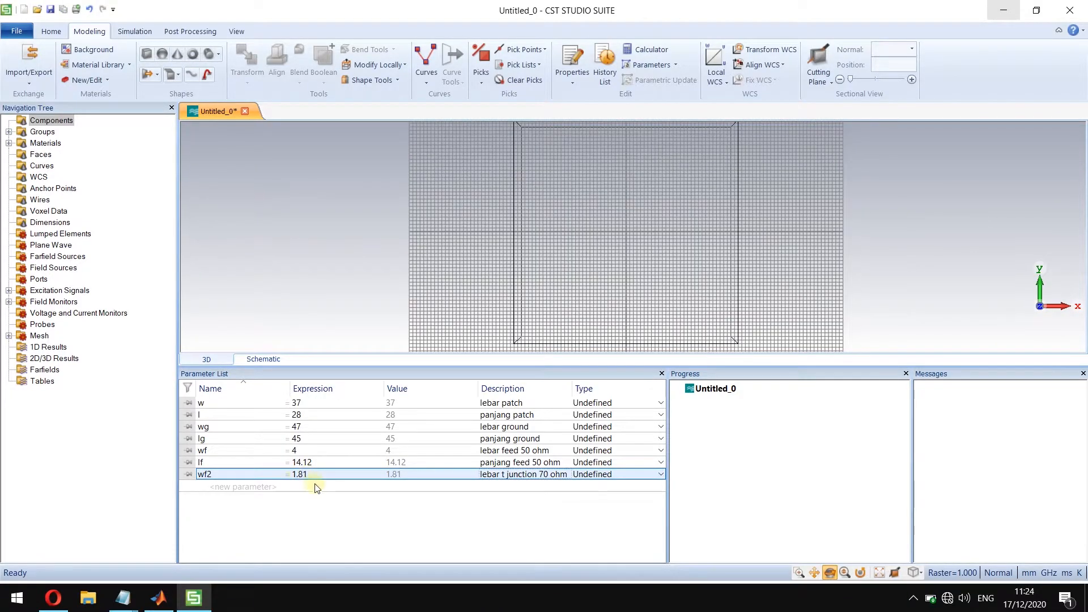
# Look up lf2 in the optimize.txt notes and add parameter lf2 = 14.12 with the description "panjang t junction 70 ohm".
pyautogui.click(238, 485)
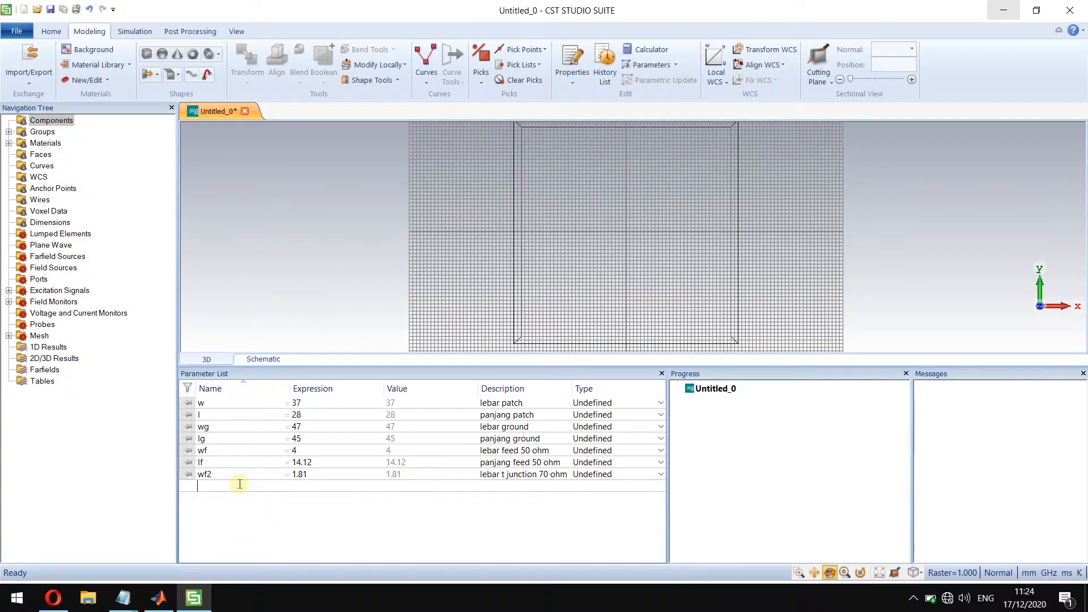
pyautogui.hotkey('alt', 'Tab')
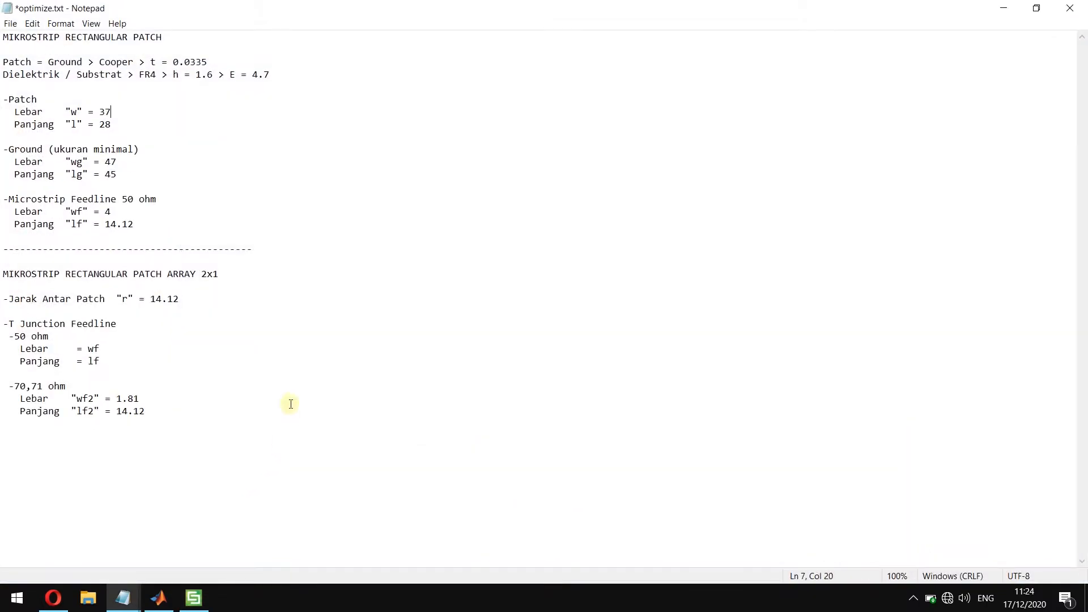
pyautogui.click(147, 411)
pyautogui.moveTo(158, 411); pyautogui.dragTo(120, 411)
pyautogui.click(124, 311)
pyautogui.click(151, 299)
pyautogui.click(998, 10)
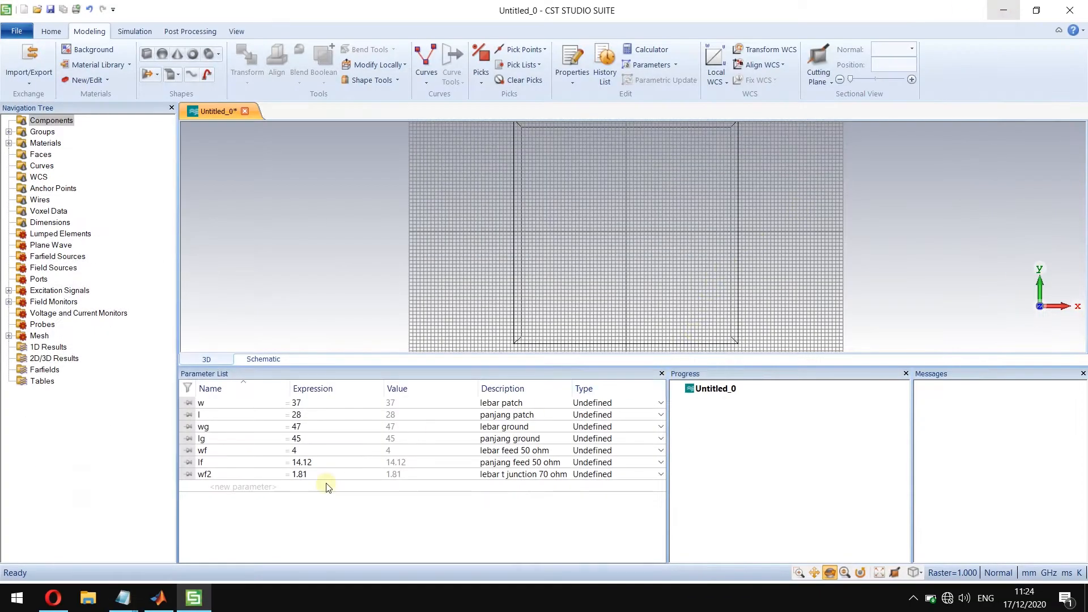
pyautogui.click(218, 486)
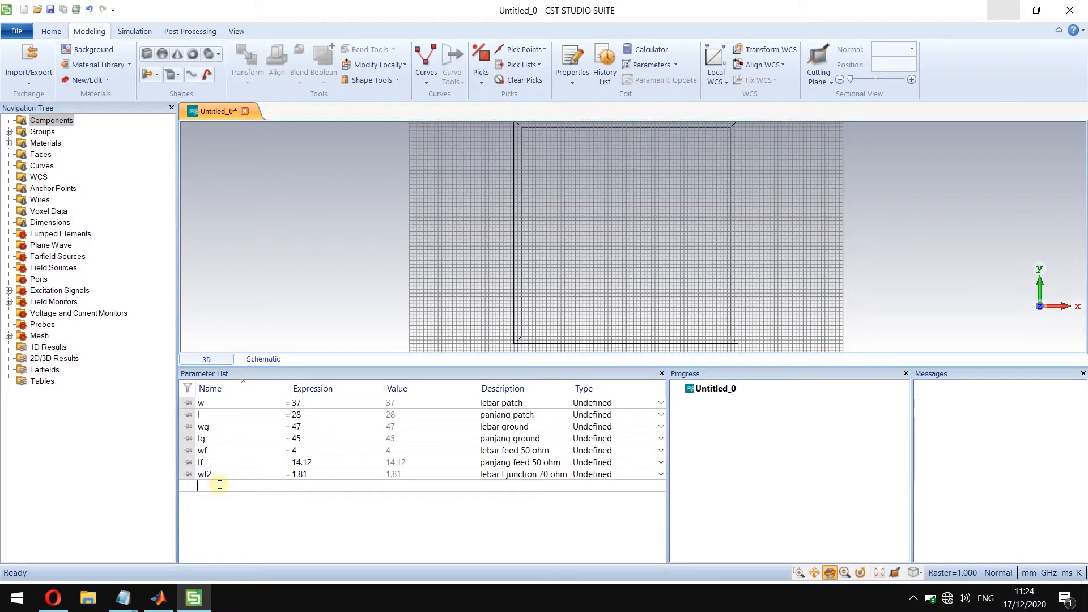
pyautogui.write('lf2')
pyautogui.press('Tab')
pyautogui.write('14.12')
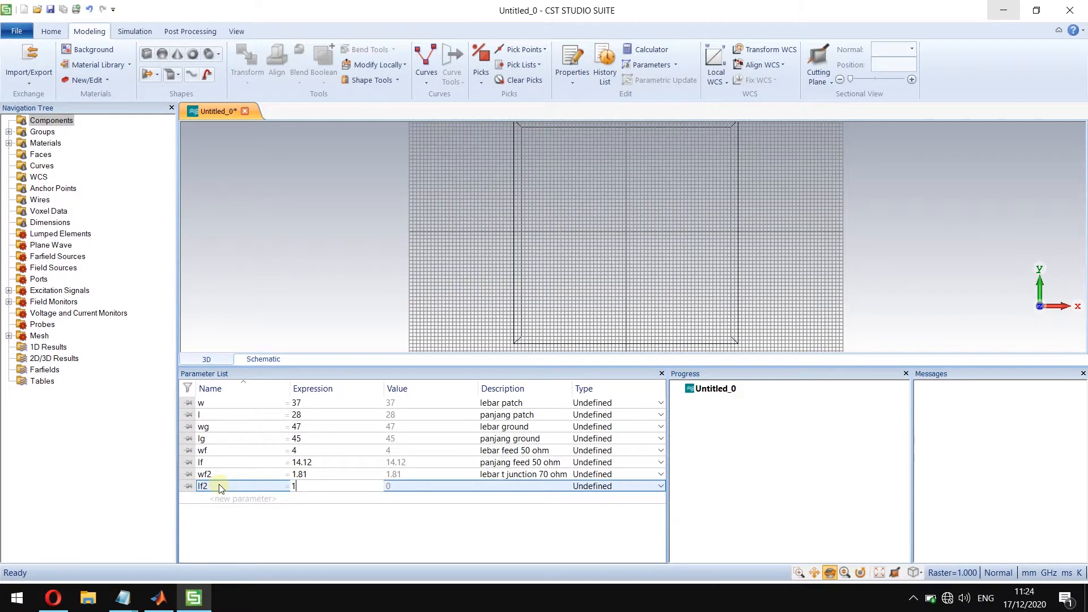
pyautogui.press('Tab')
pyautogui.write('p')
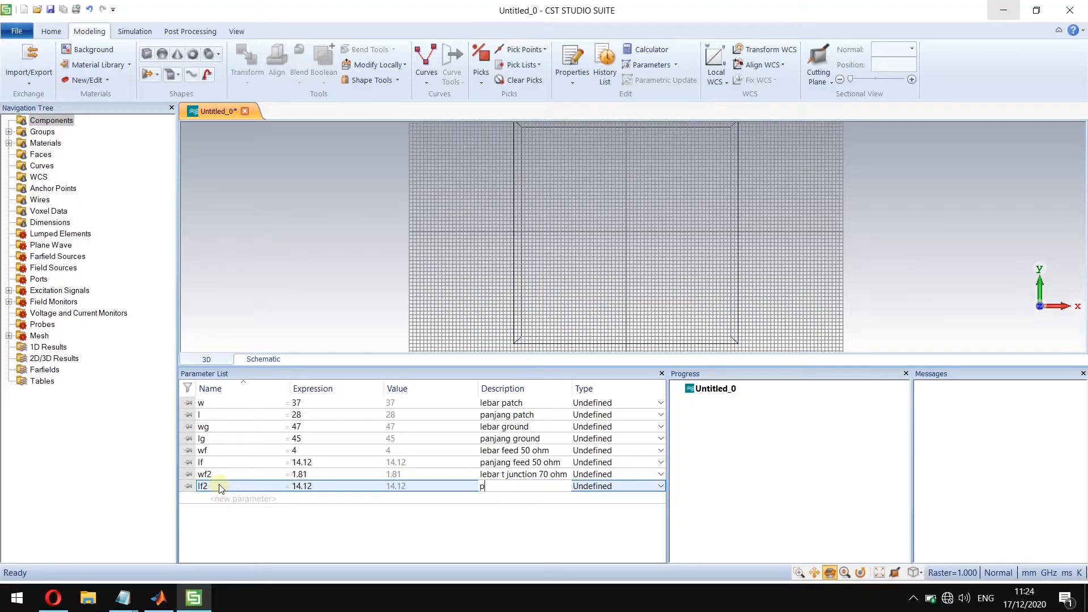
pyautogui.write('anjang t junction 70 ohm')
pyautogui.click(221, 487)
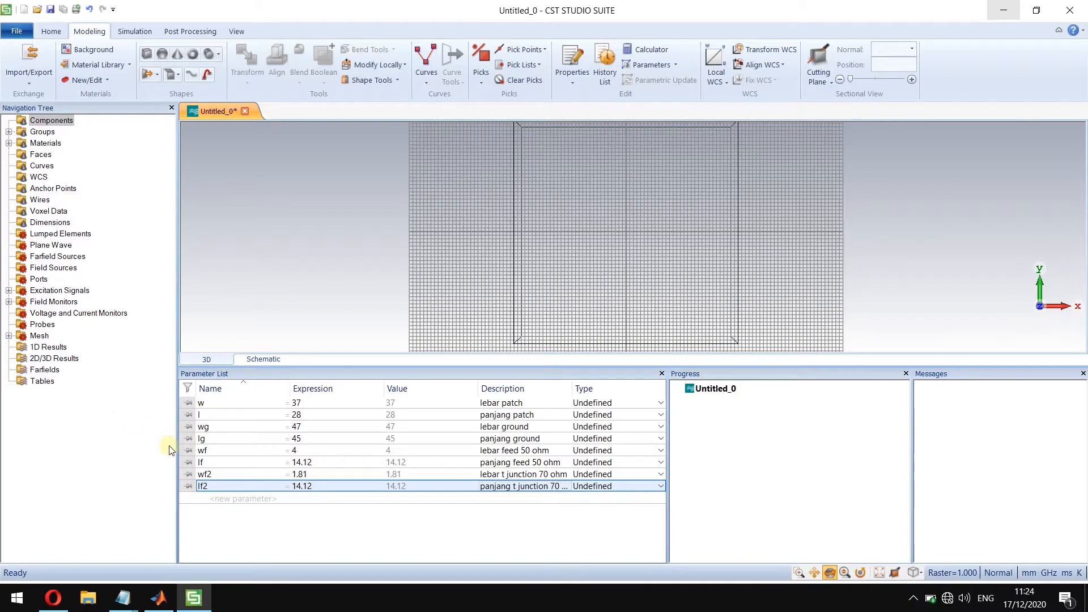
# Rename parameter lf2 as r and change its description to "jarak antar patch / panjang t junction 50 ohm".
pyautogui.click(208, 485)
pyautogui.write('r')
pyautogui.click(275, 504)
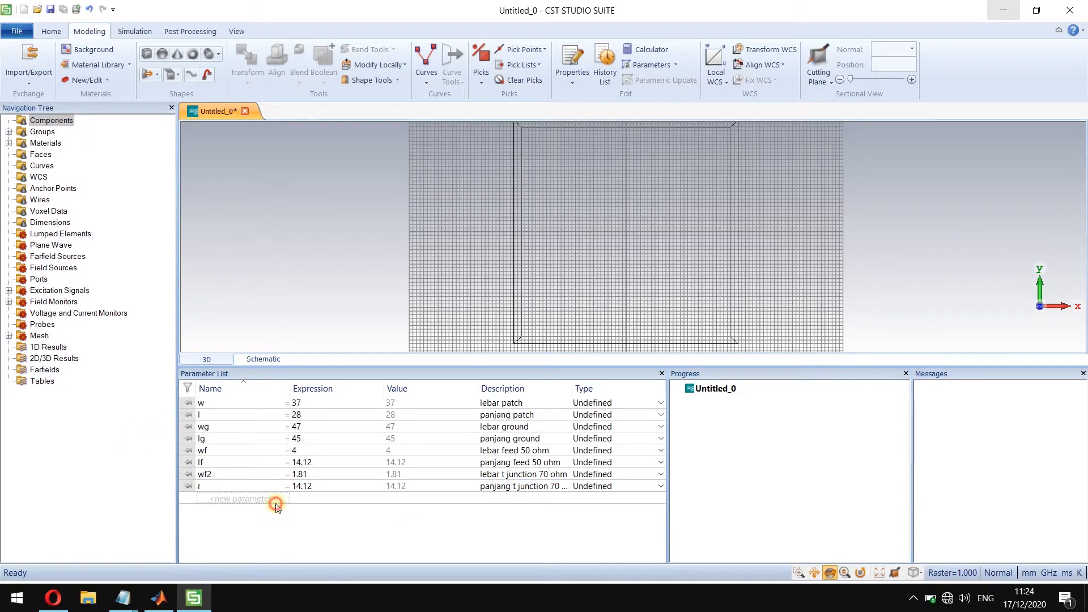
pyautogui.doubleClick(536, 489)
pyautogui.write('jarak ')
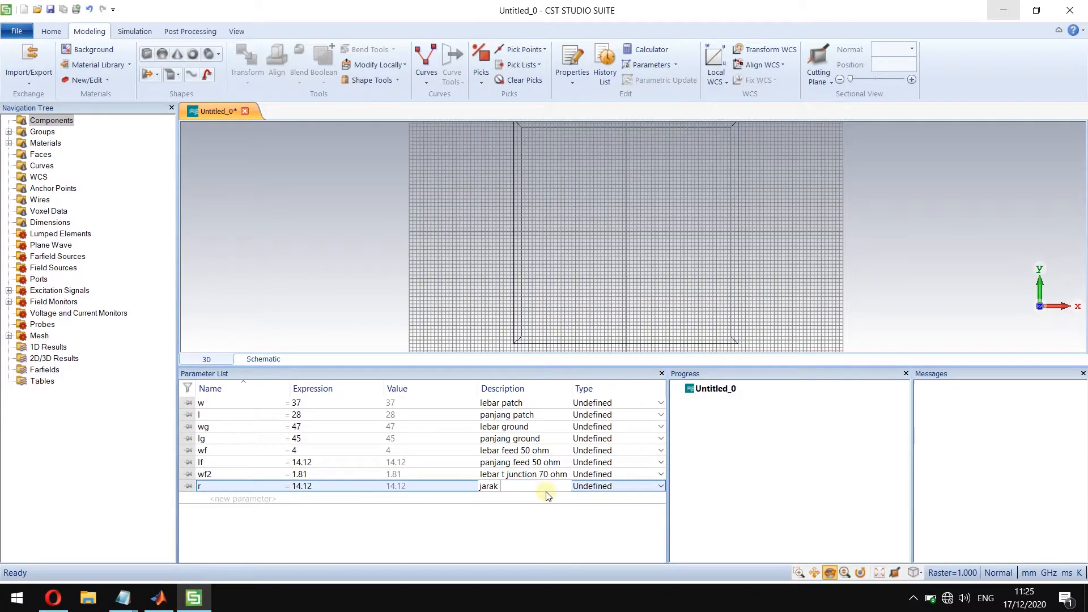
pyautogui.write('antar')
pyautogui.write(' patch /')
pyautogui.write(' panjang t')
pyautogui.write(' junction 50 o')
pyautogui.press('Return')
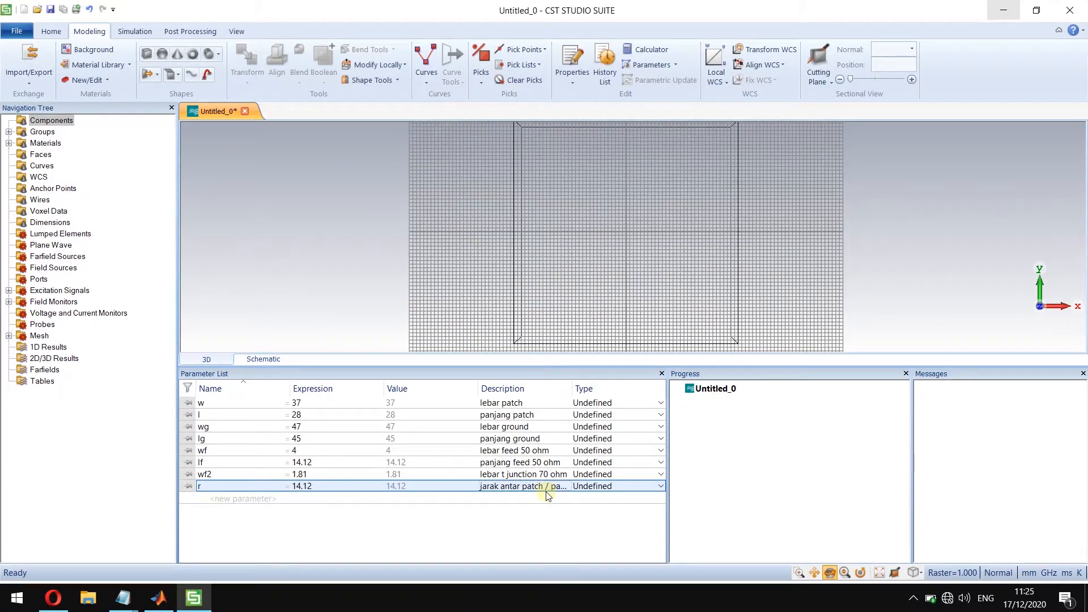
# Add parameter h = 1.6 with the description "tebal dielektrik / substrat" to the parameter list.
pyautogui.click(242, 501)
pyautogui.write('h')
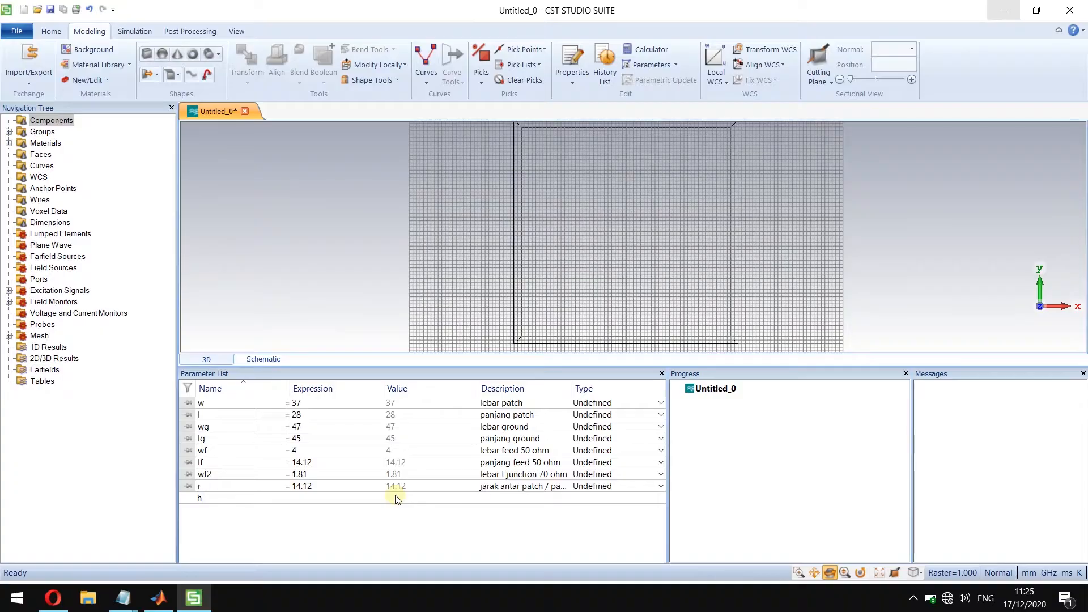
pyautogui.press('Tab')
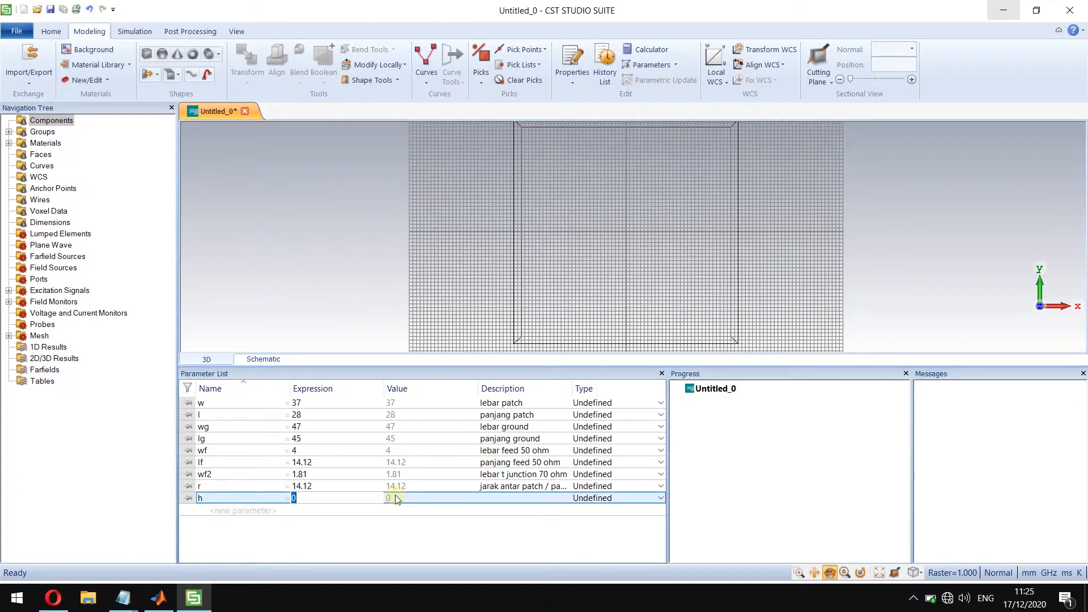
pyautogui.write('1.6')
pyautogui.press('Tab')
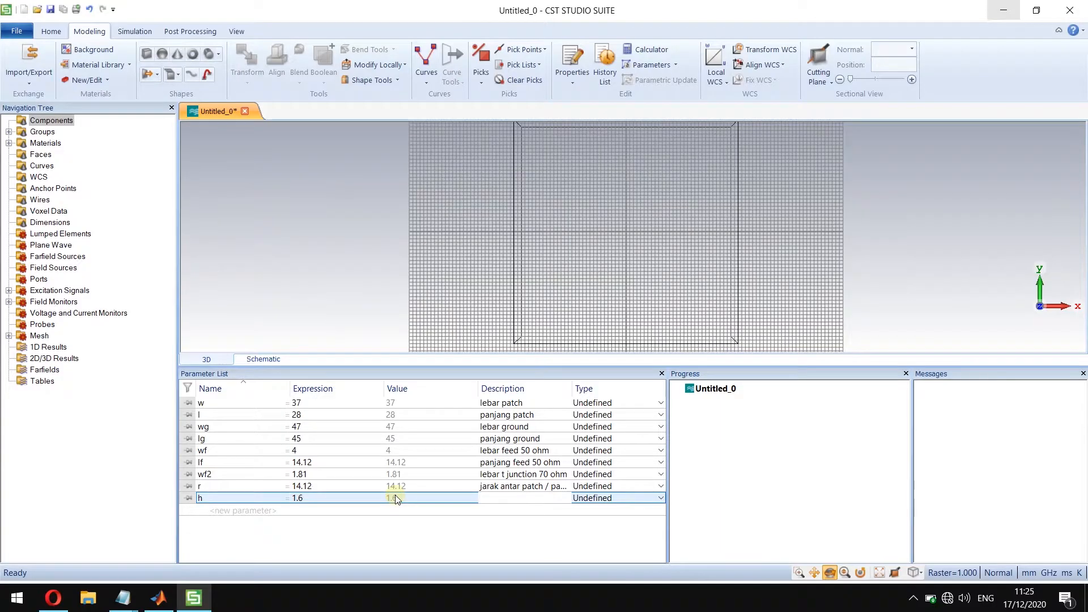
pyautogui.write('tebal dielektrik / substrat')
pyautogui.press('Return')
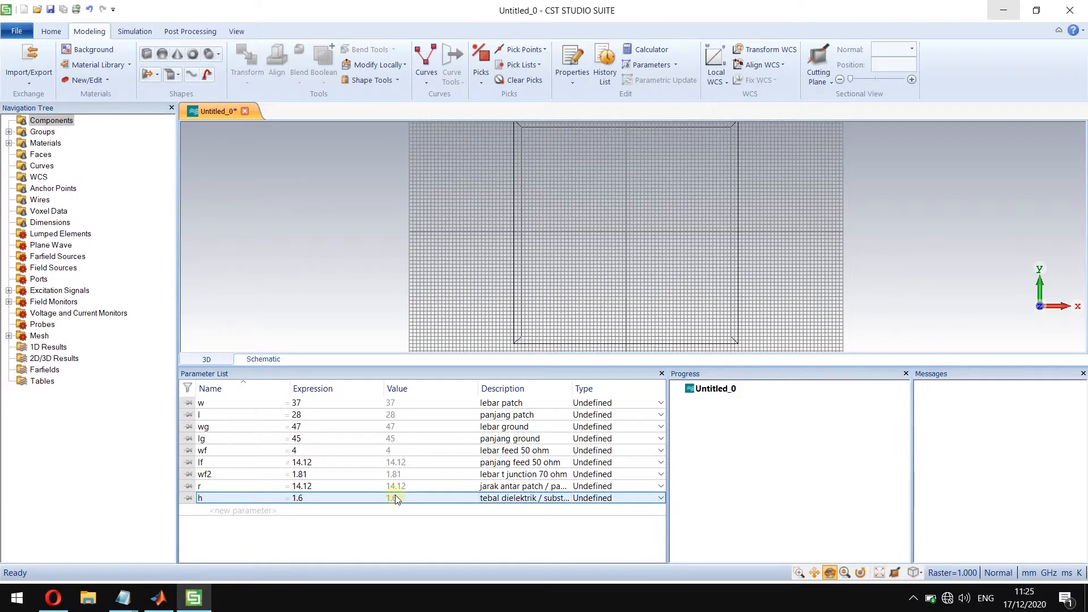
# Add parameter t = 0.0335 with the description "tebal konduktor" to the parameter list.
pyautogui.click(247, 511)
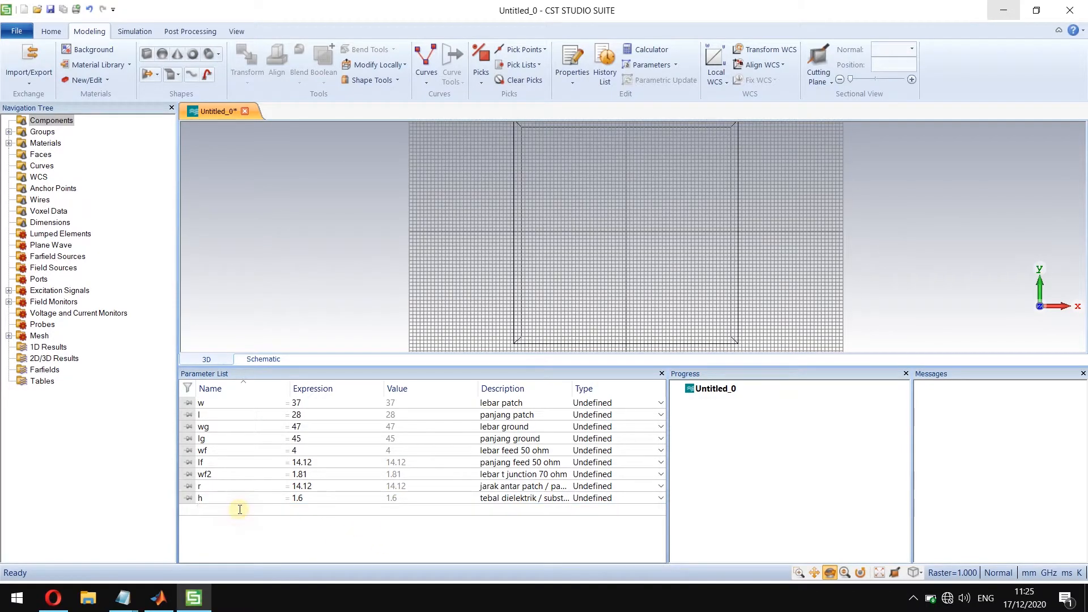
pyautogui.write('t')
pyautogui.press('Return')
pyautogui.write('0.')
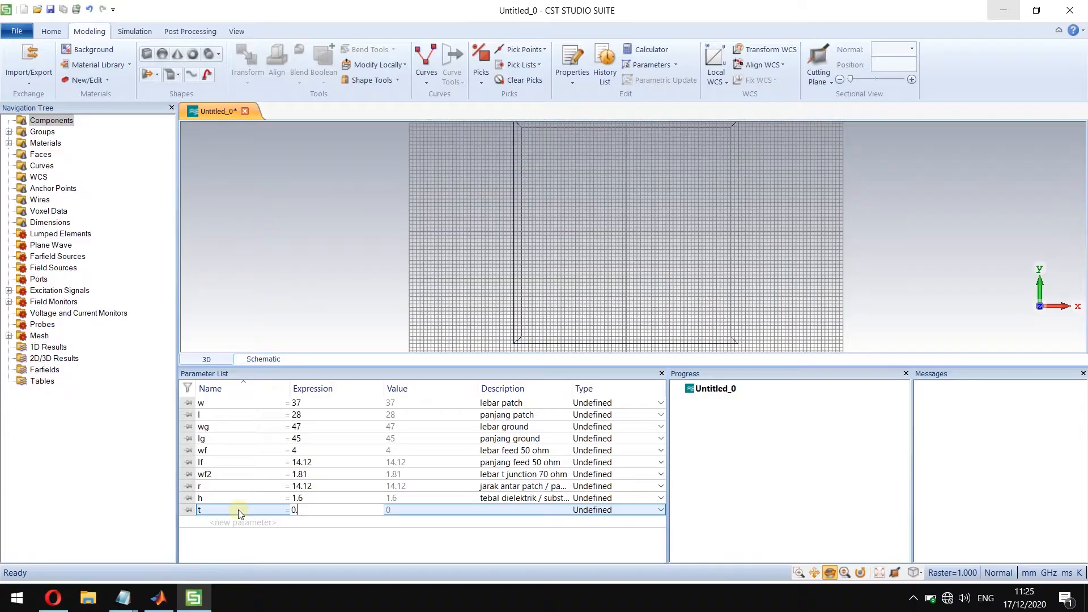
pyautogui.write('0335')
pyautogui.press('Return')
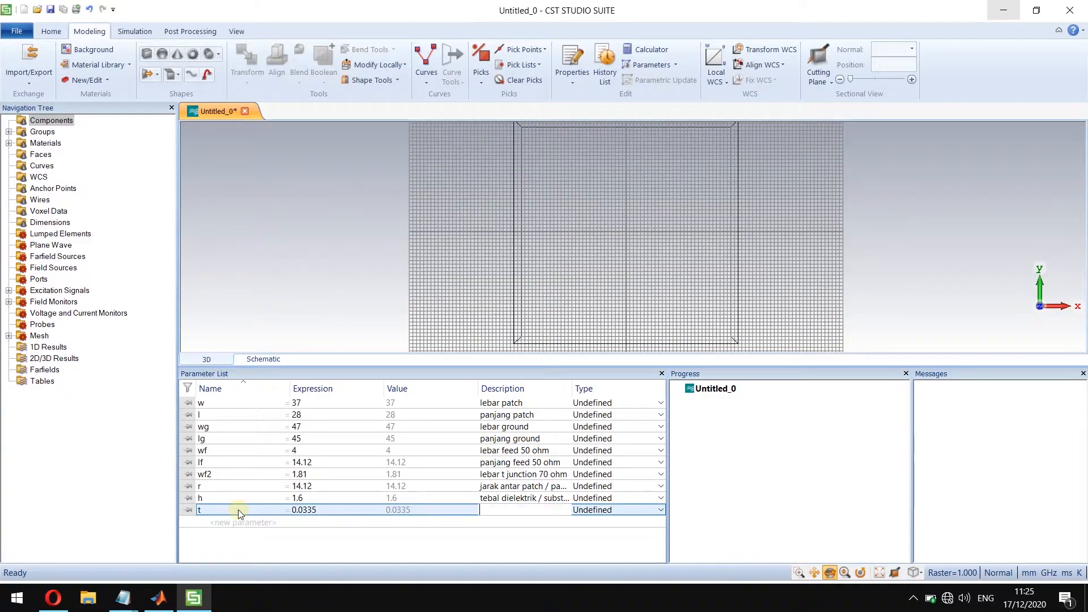
pyautogui.write('tebal konduktor')
pyautogui.press('Return')
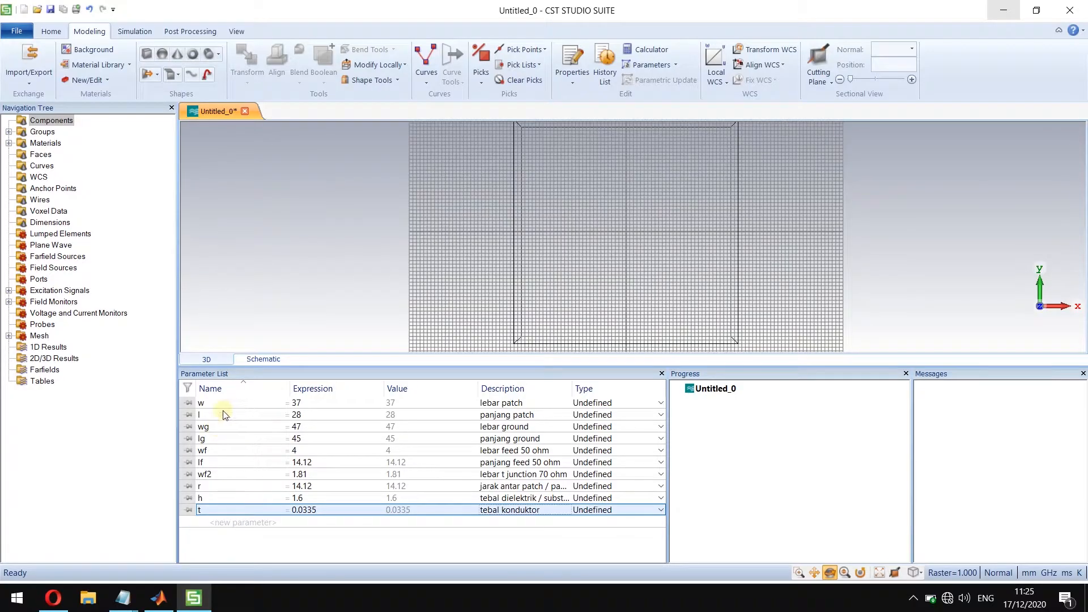
pyautogui.click(224, 523)
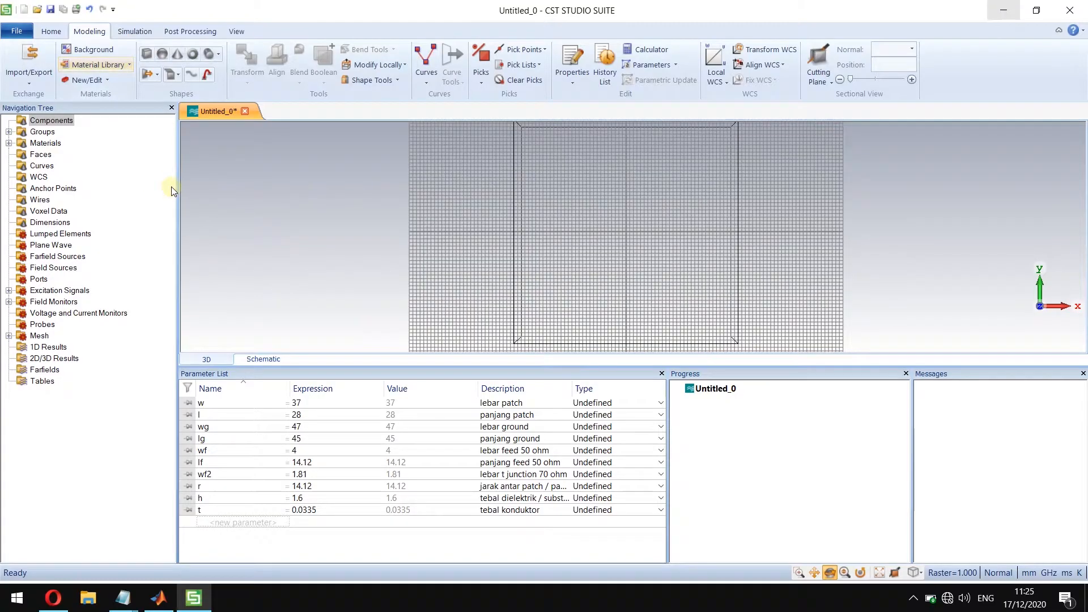
# Start a new brick defined by numeric entry and name it "TJ 50 ohm Vertikal".
pyautogui.click(52, 121)
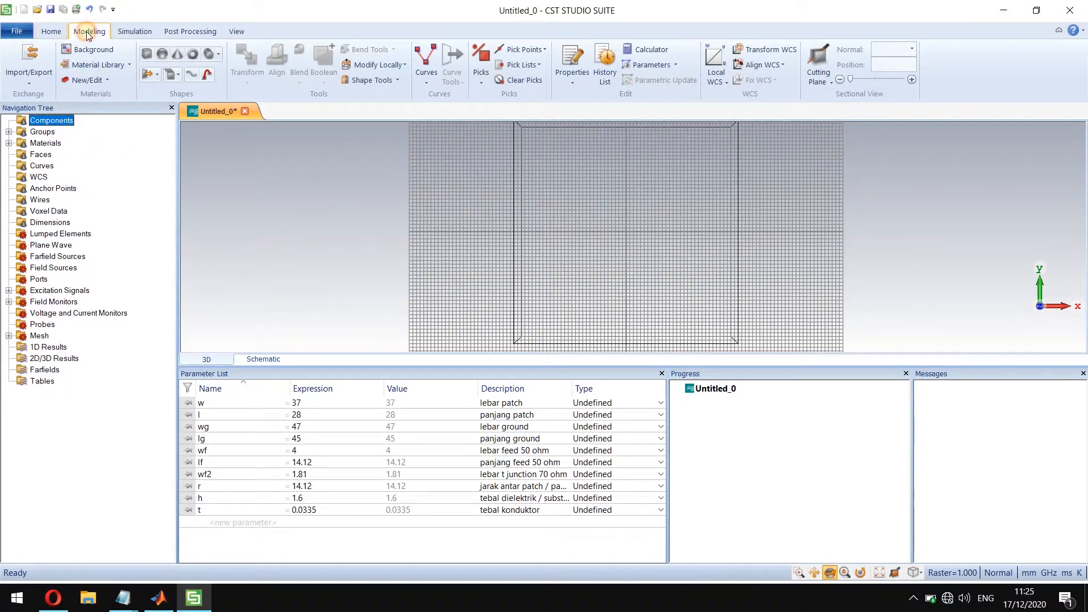
pyautogui.click(147, 56)
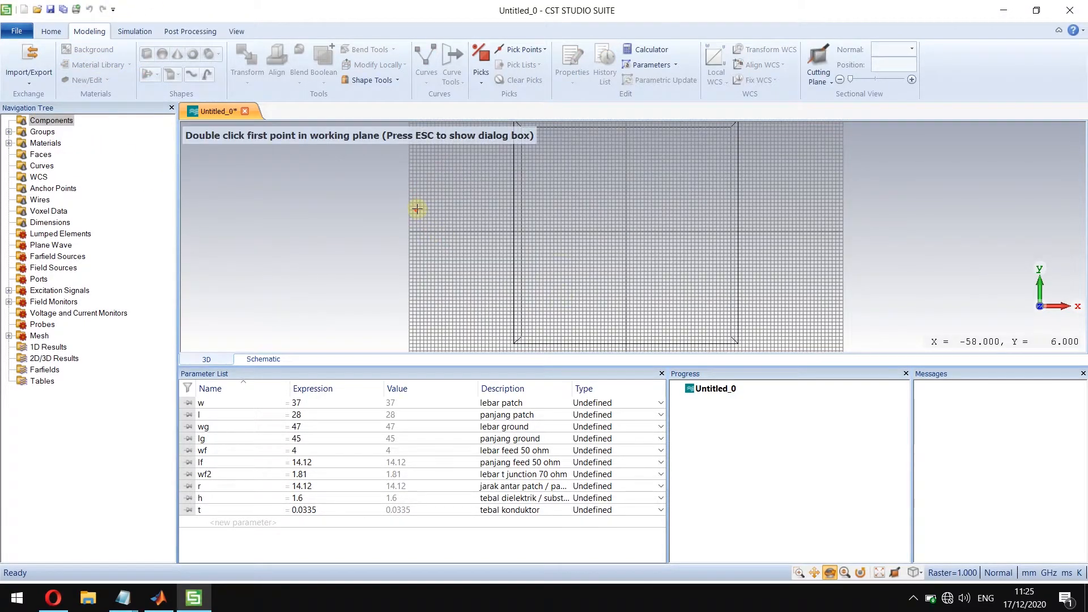
pyautogui.press('Escape')
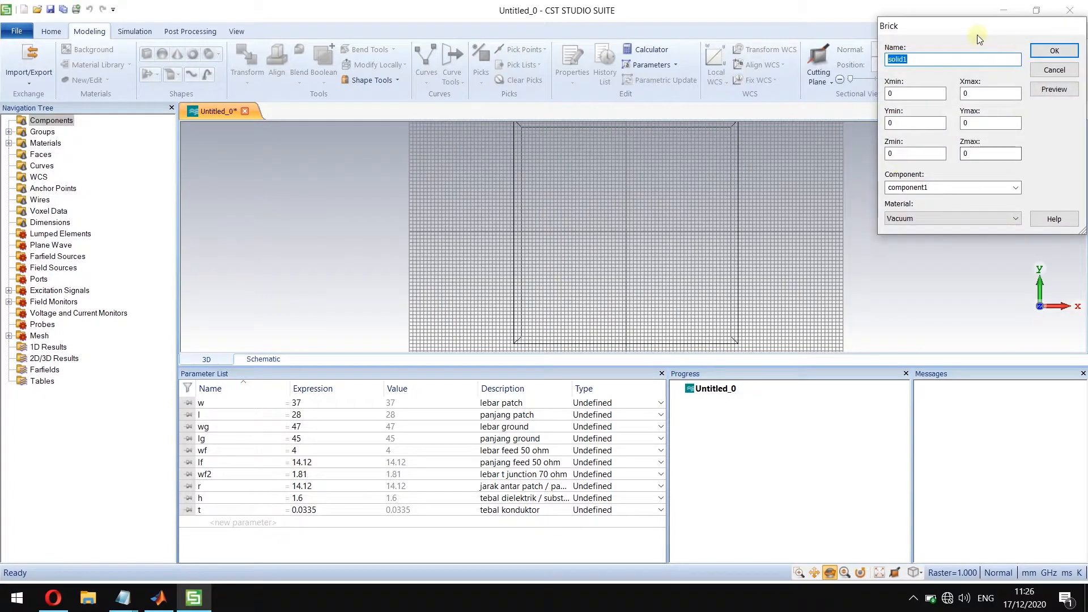
pyautogui.moveTo(987, 22); pyautogui.dragTo(627, 127)
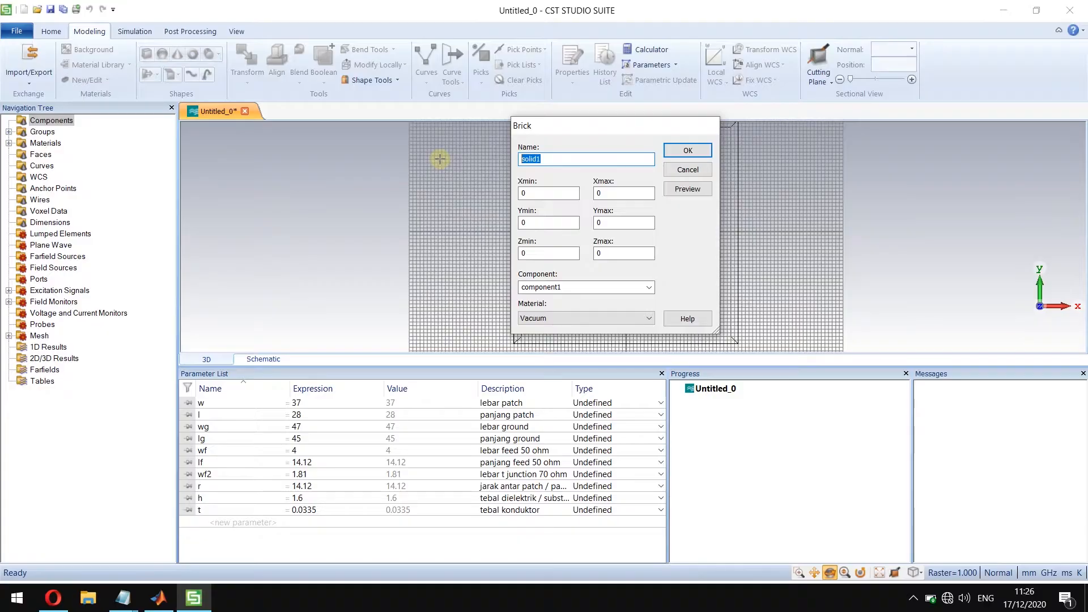
pyautogui.moveTo(592, 127); pyautogui.dragTo(865, 119)
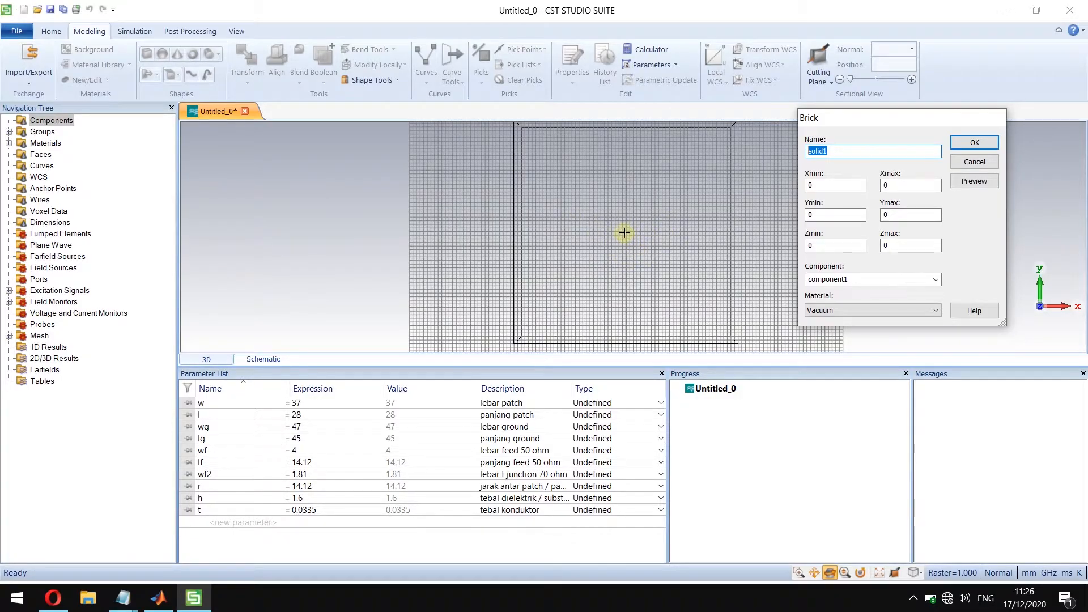
pyautogui.moveTo(852, 122); pyautogui.dragTo(692, 121)
pyautogui.moveTo(706, 119); pyautogui.dragTo(743, 119)
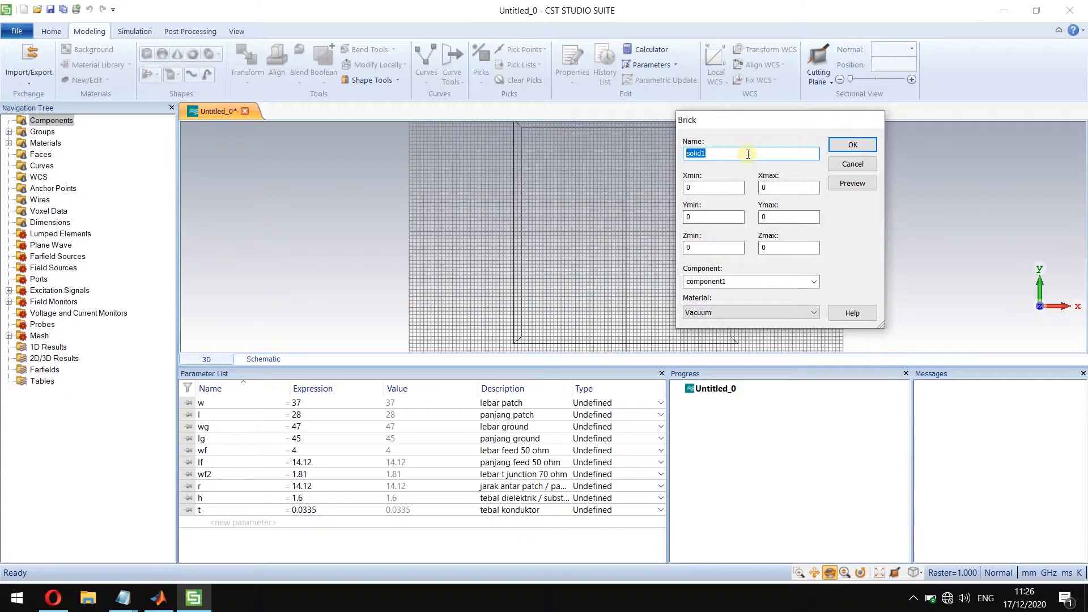
pyautogui.write('T junctin')
pyautogui.press('BackSpace')
pyautogui.press('BackSpace')
pyautogui.press('BackSpace')
pyautogui.press('BackSpace')
pyautogui.press('BackSpace')
pyautogui.press('BackSpace')
pyautogui.press('BackSpace')
pyautogui.press('BackSpace')
pyautogui.press('BackSpace')
pyautogui.write('J')
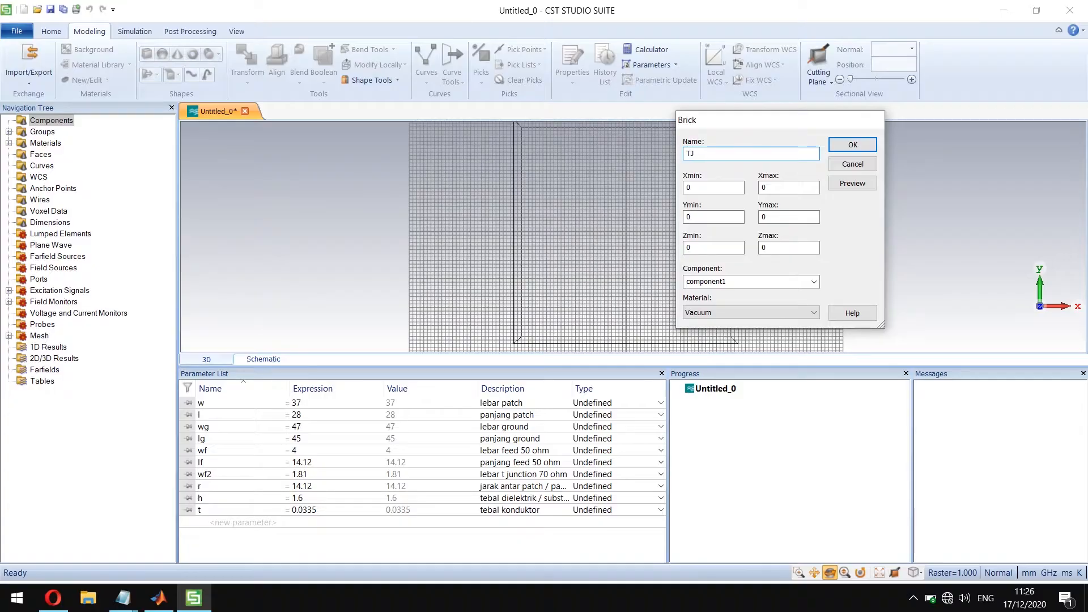
pyautogui.write(' 50 ohm Vertikal')
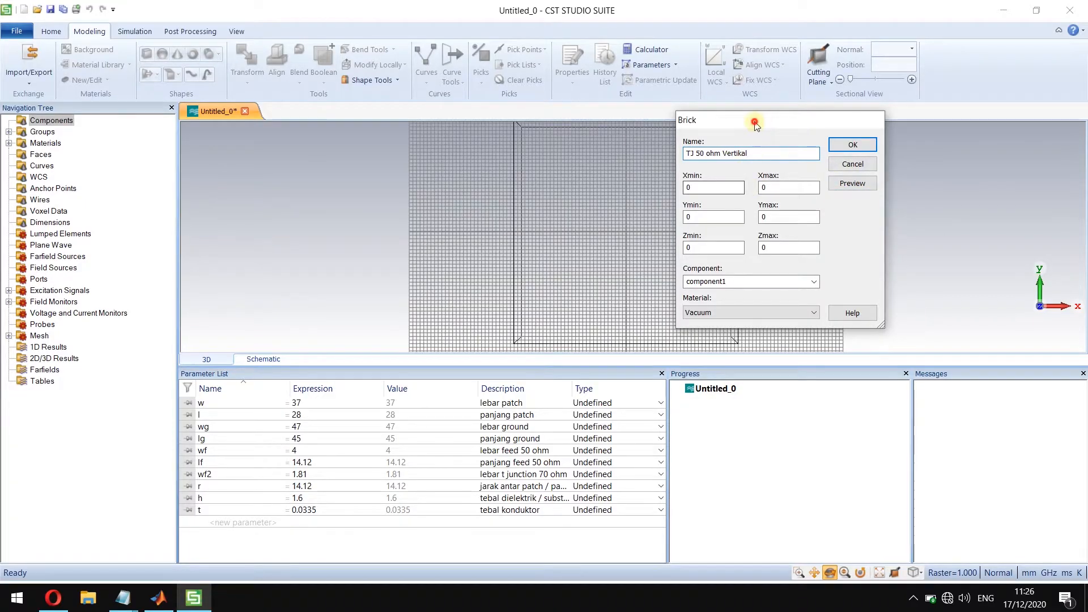
# Set the brick's Zmin to t+h and its Zmax to t+h+t.
pyautogui.moveTo(753, 117); pyautogui.dragTo(783, 124)
pyautogui.click(756, 256)
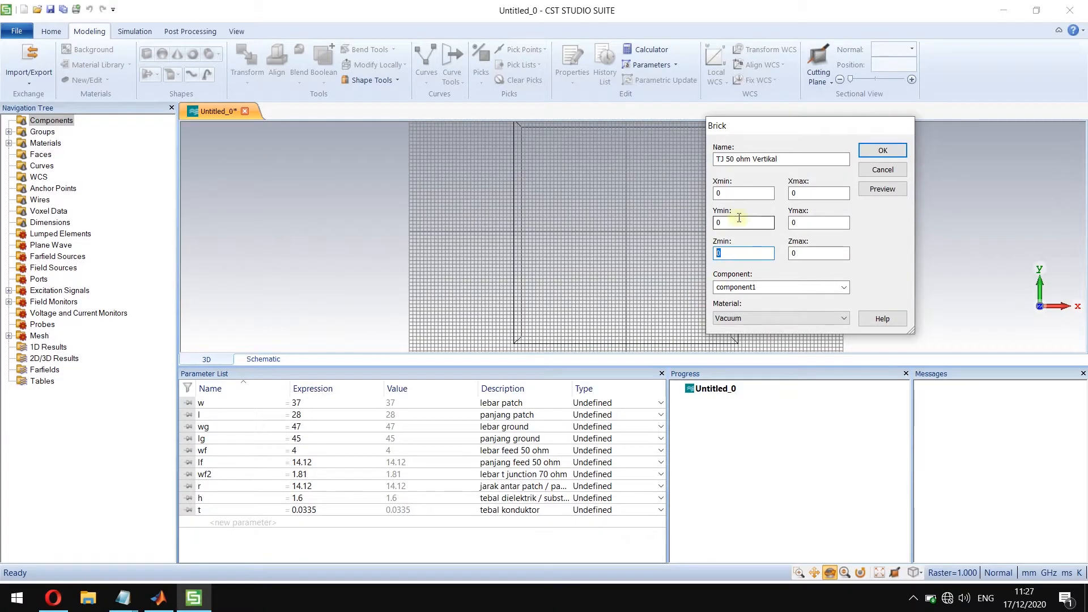
pyautogui.write('T+h')
pyautogui.press('Tab')
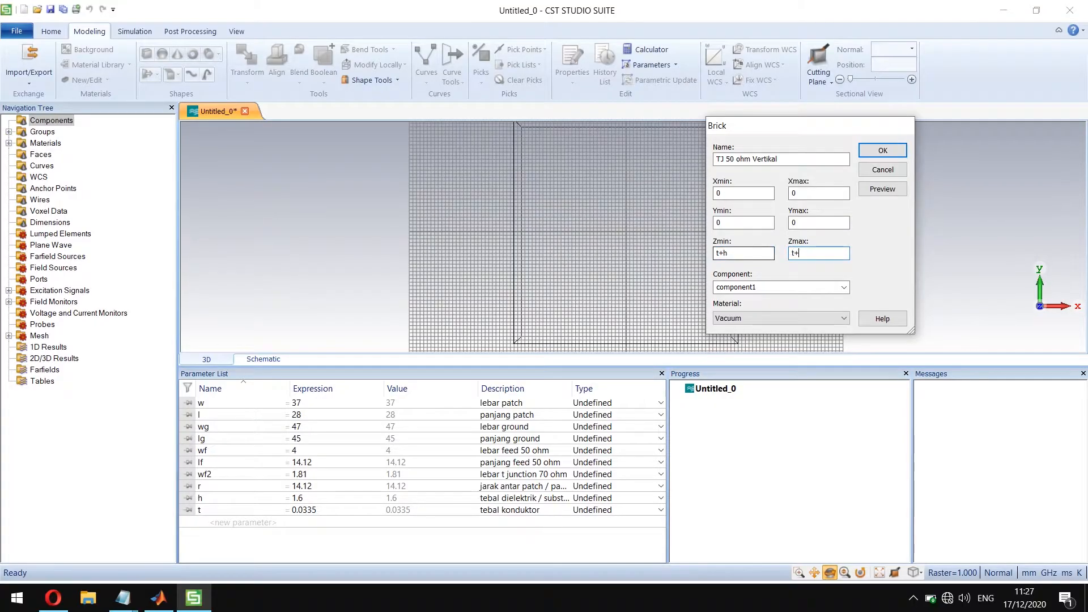
pyautogui.write('t+h+t')
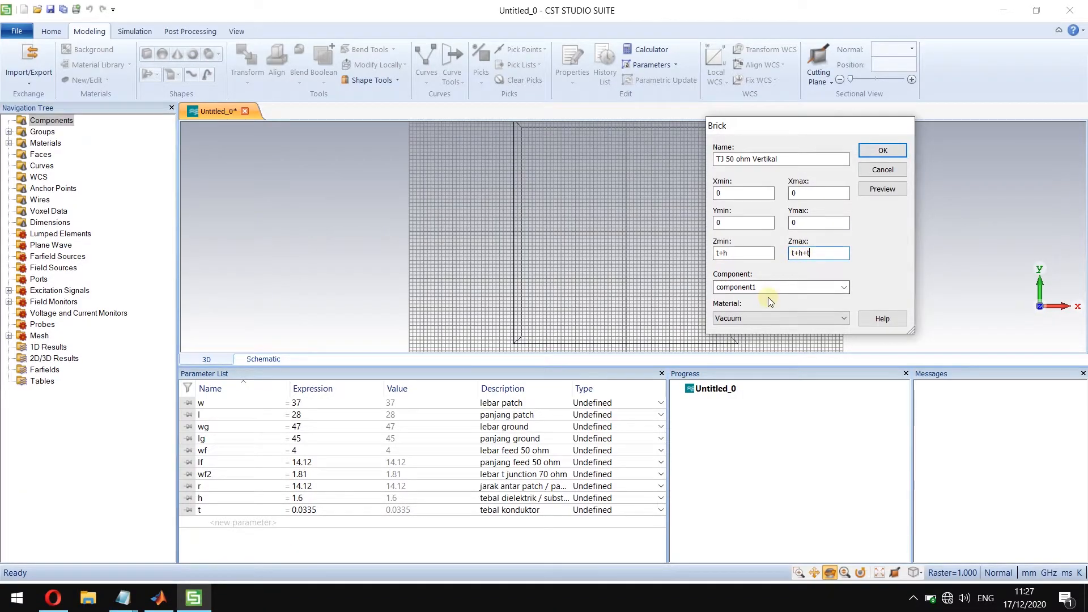
# Load Copper (annealed) from the material library as the brick's material.
pyautogui.click(740, 318)
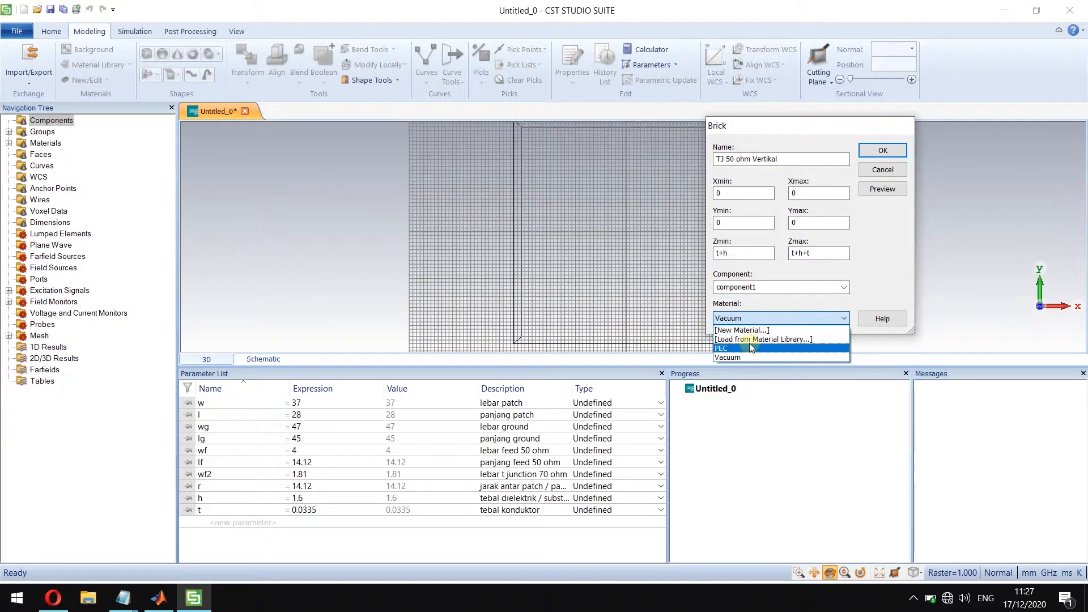
pyautogui.click(750, 339)
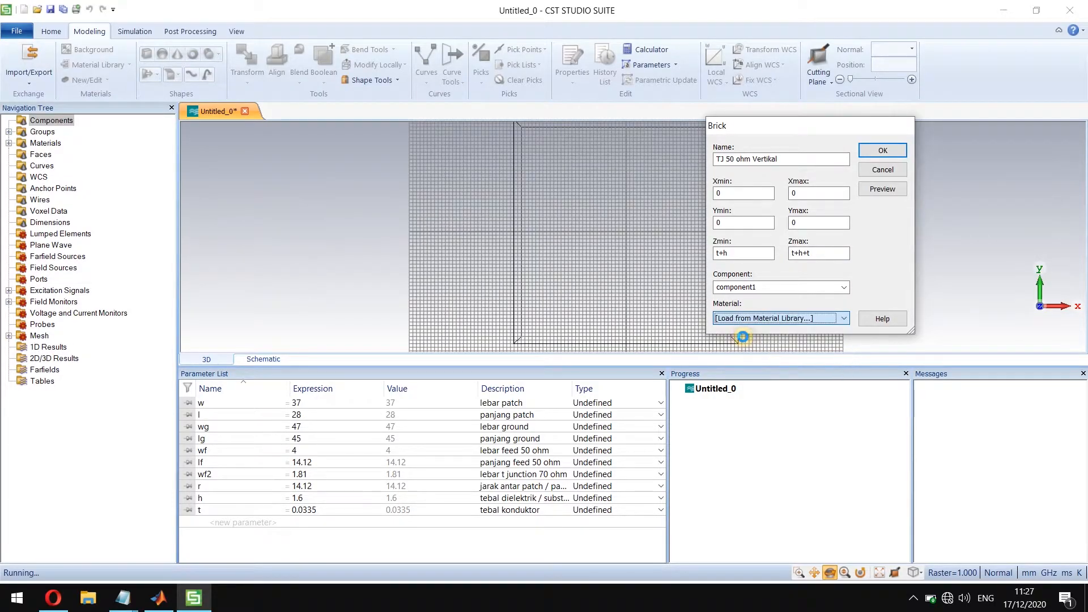
pyautogui.scroll(-2, 719, 181)
pyautogui.click(698, 153)
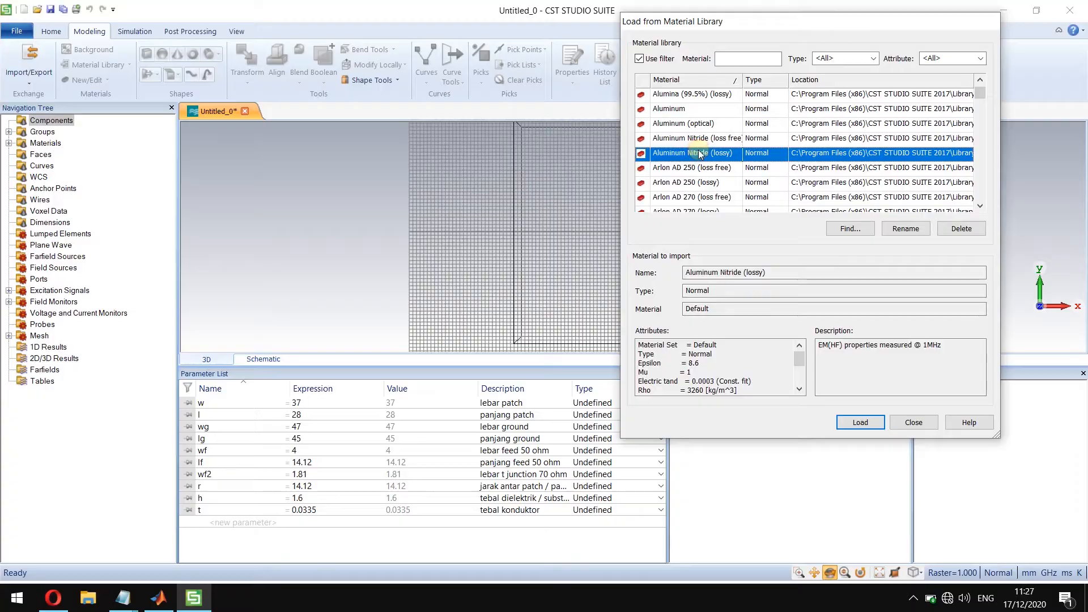
pyautogui.press('c')
pyautogui.scroll(-1, 694, 169)
pyautogui.scroll(-4, 694, 168)
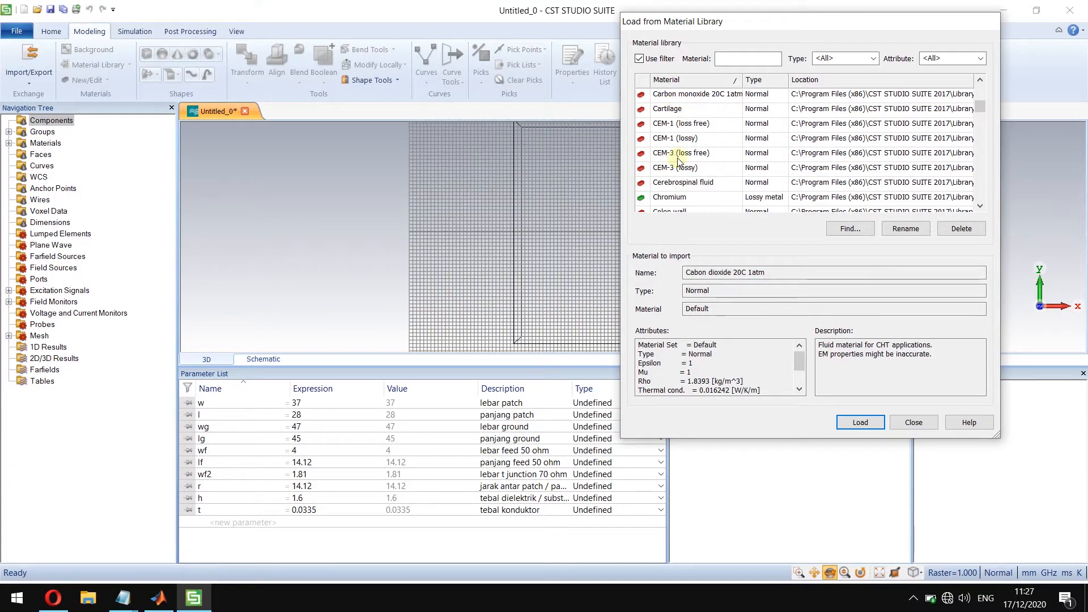
pyautogui.click(693, 168)
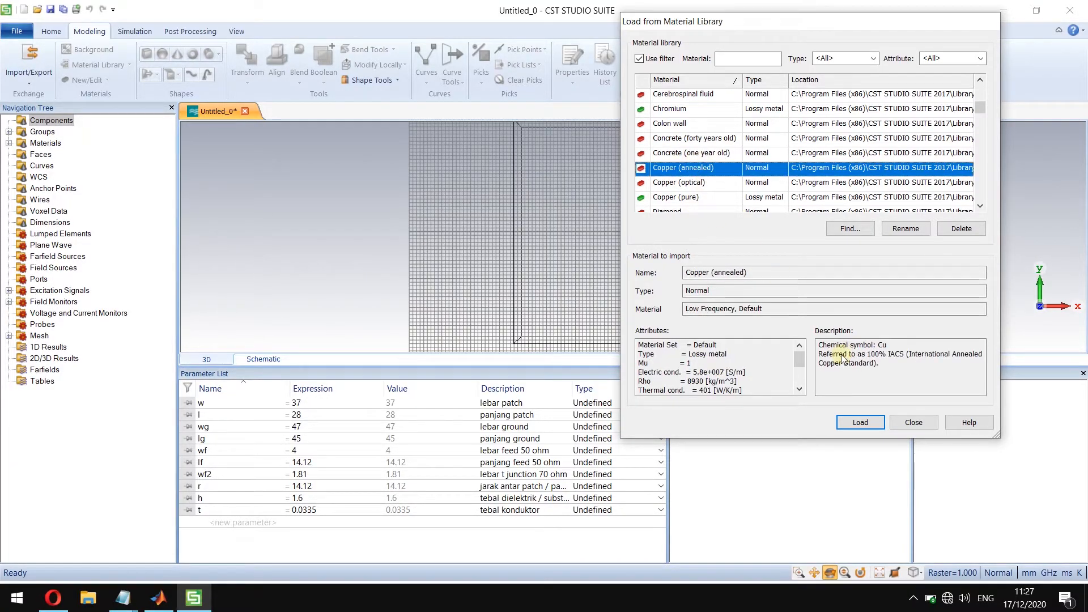
pyautogui.click(875, 427)
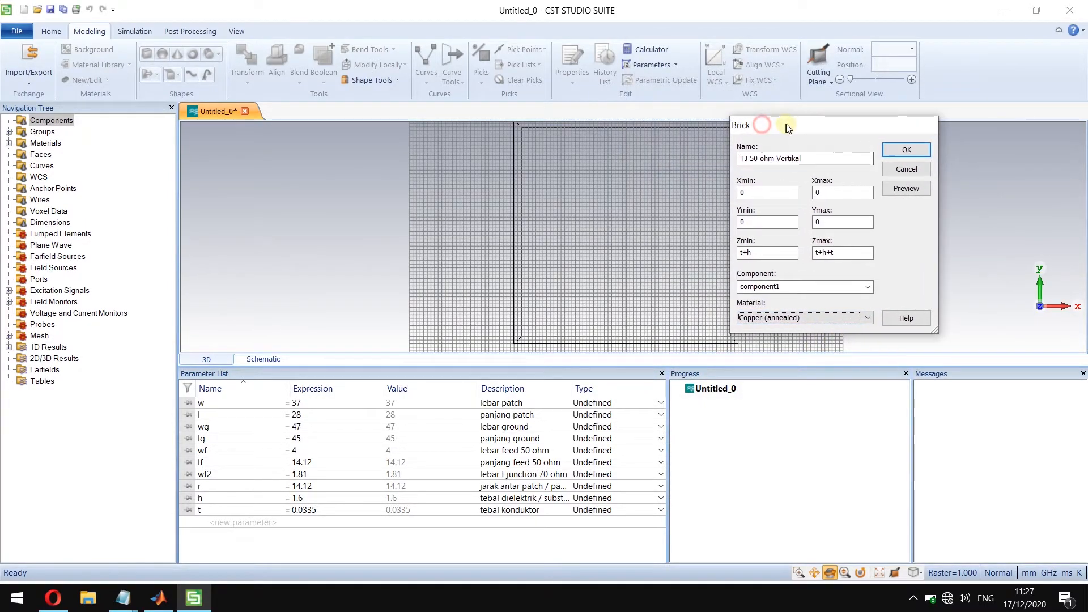
# Set the brick's Xmin to -wf/2, Xmax to wf/2 and Ymax to lf, keeping Ymin at 0, and preview the shape.
pyautogui.moveTo(764, 125); pyautogui.dragTo(816, 134)
pyautogui.click(801, 205)
pyautogui.doubleClick(768, 203)
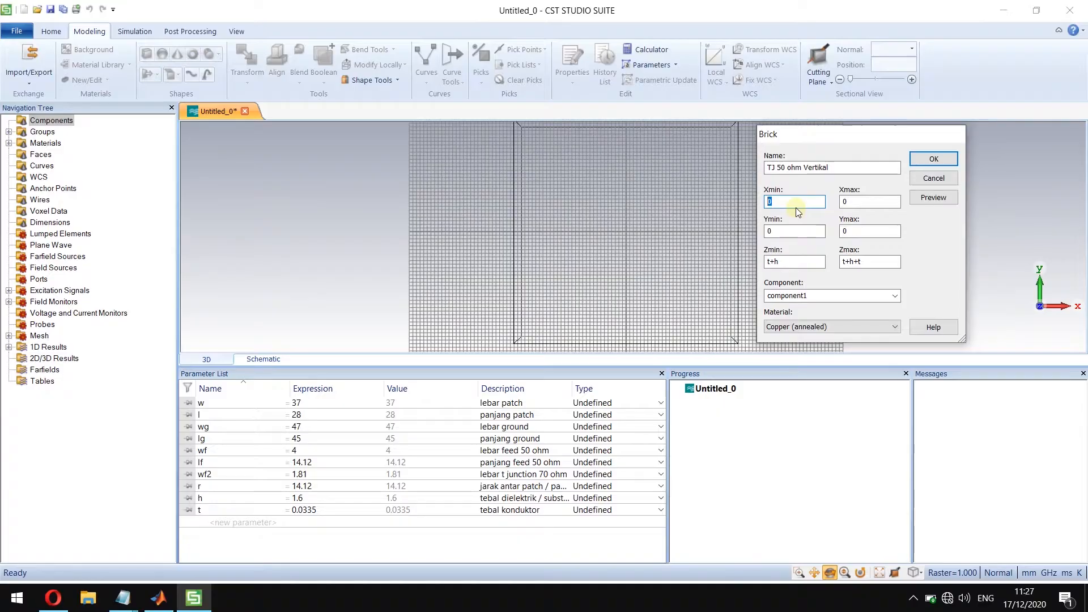
pyautogui.write('-')
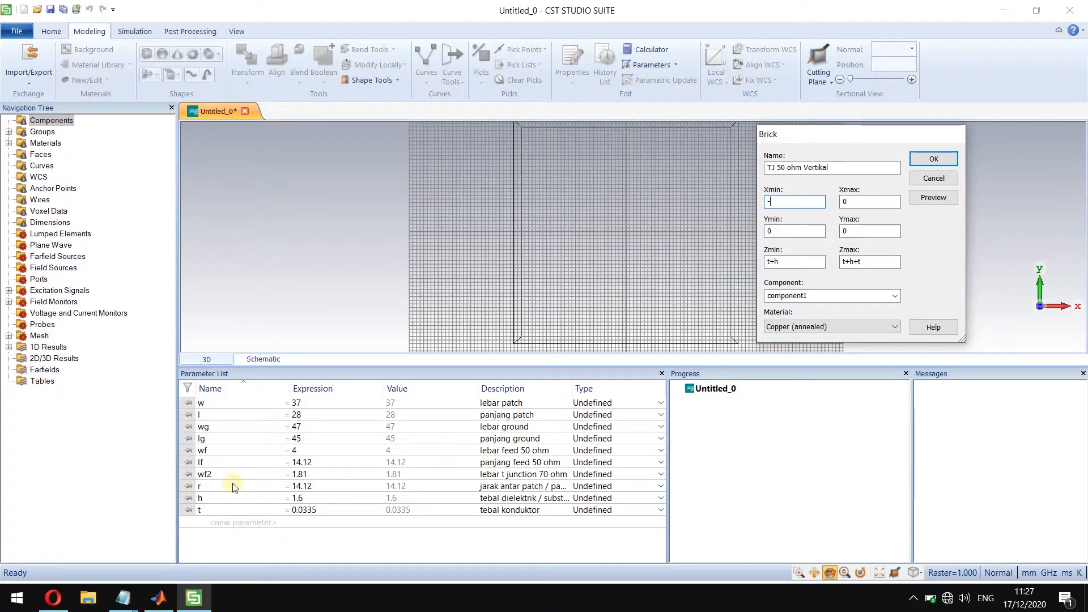
pyautogui.write('wf/2')
pyautogui.press('Tab')
pyautogui.write('wf/2')
pyautogui.press('Tab')
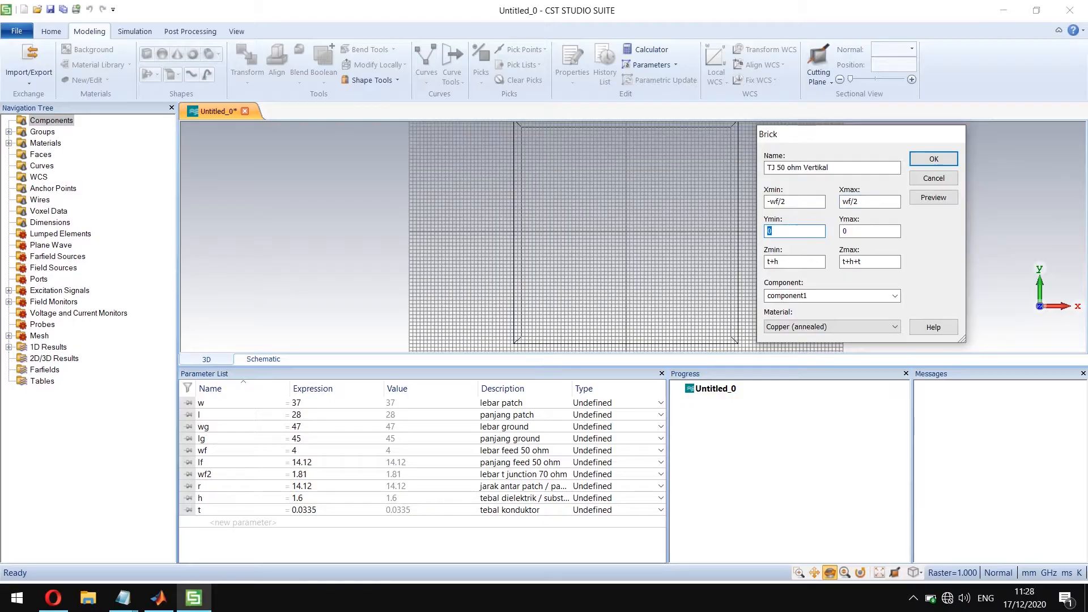
pyautogui.press('Tab')
pyautogui.write('lf')
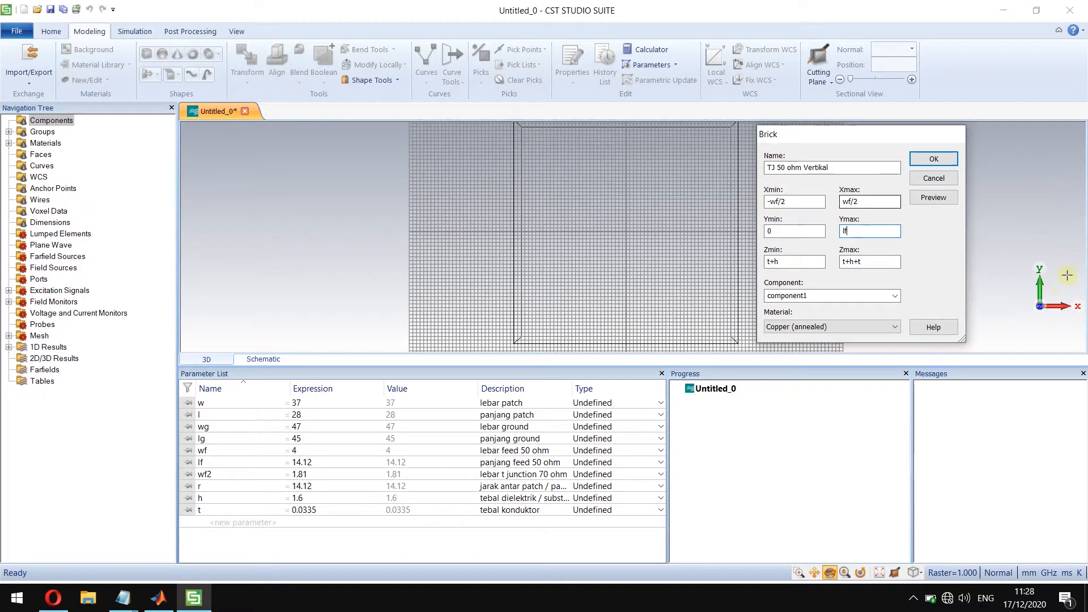
pyautogui.click(943, 197)
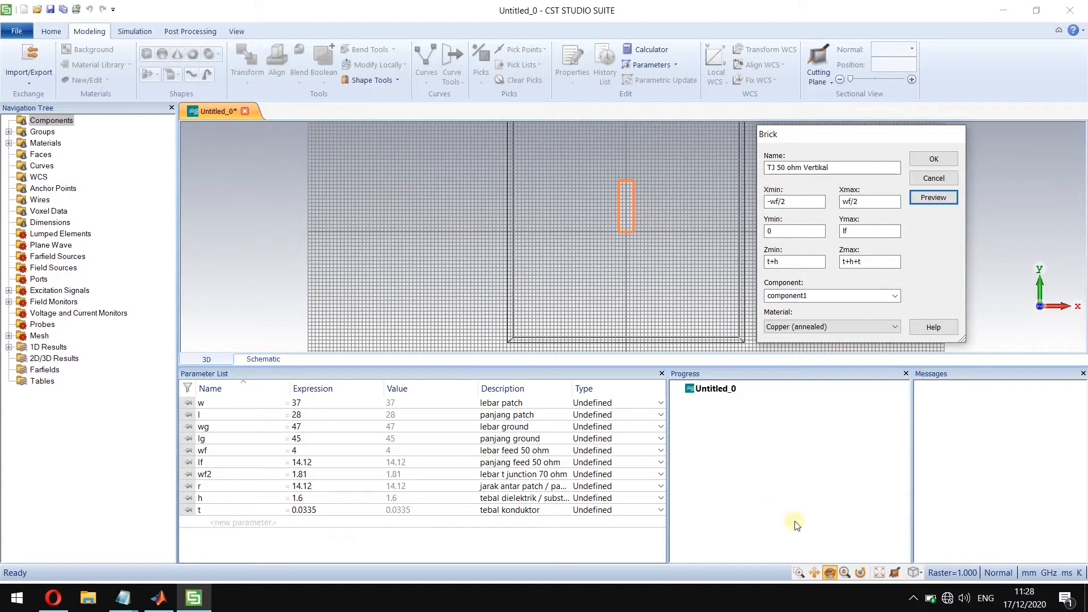
pyautogui.click(879, 572)
pyautogui.scroll(-3, 681, 243)
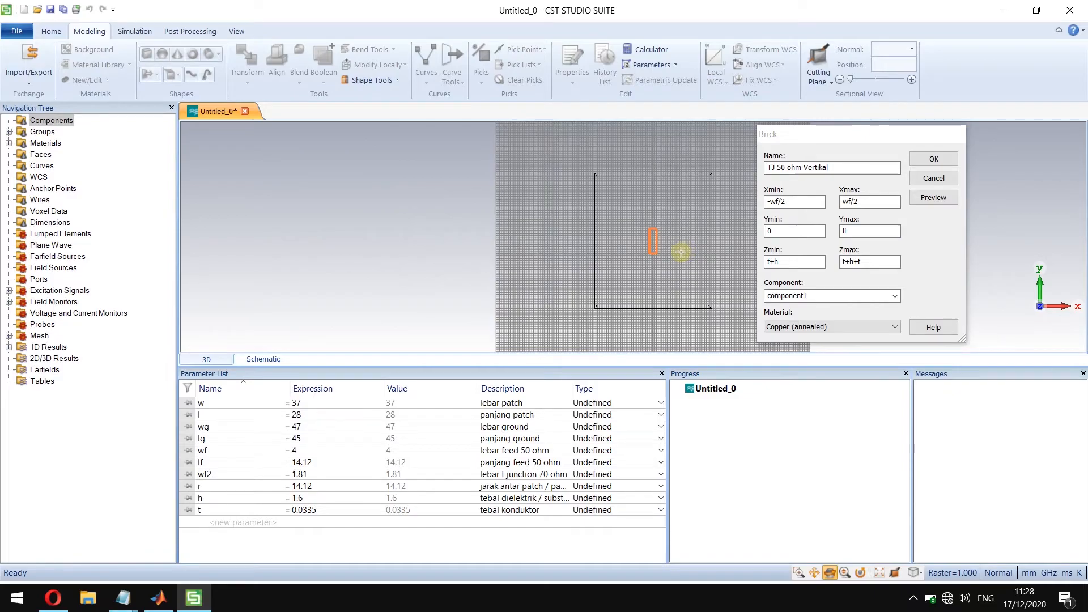
# Create the previewed 50 ohm feed brick and expand the component tree down to its solid.
pyautogui.scroll(6, 681, 243)
pyautogui.scroll(2, 669, 235)
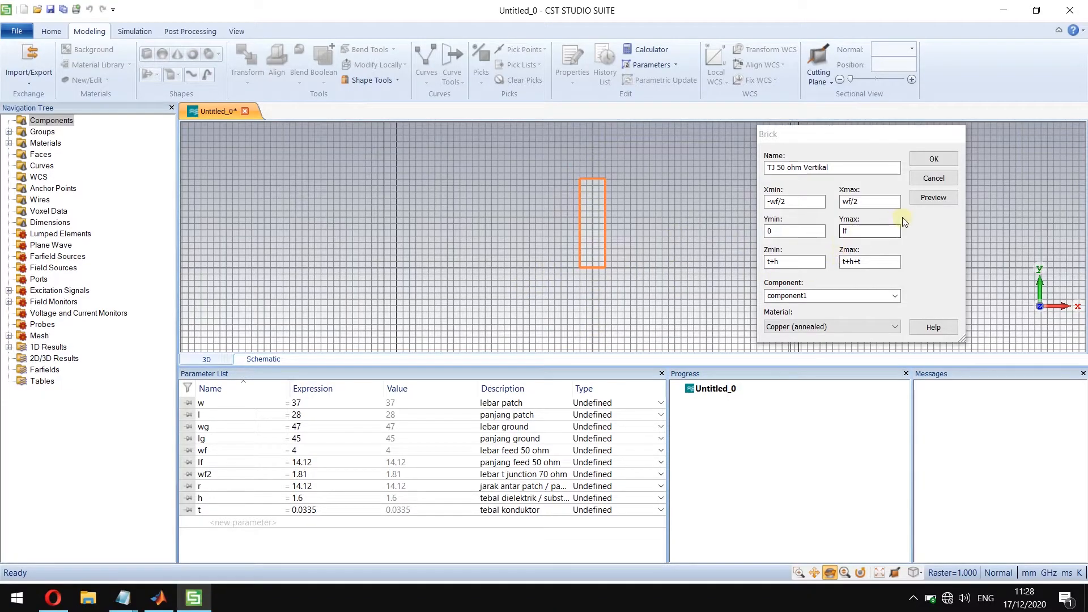
pyautogui.click(926, 162)
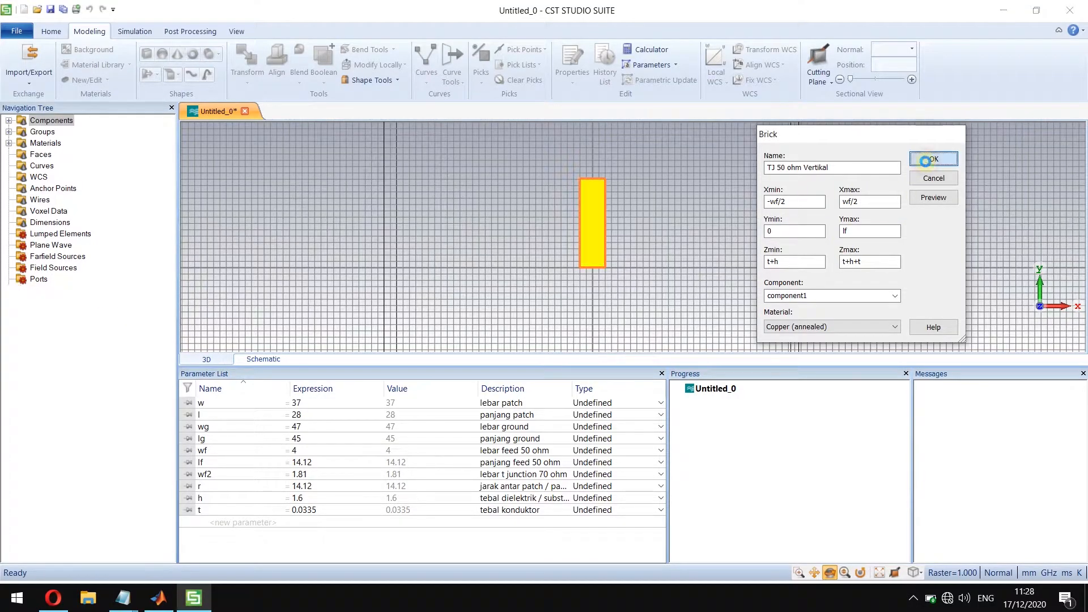
pyautogui.click(879, 572)
pyautogui.doubleClick(23, 120)
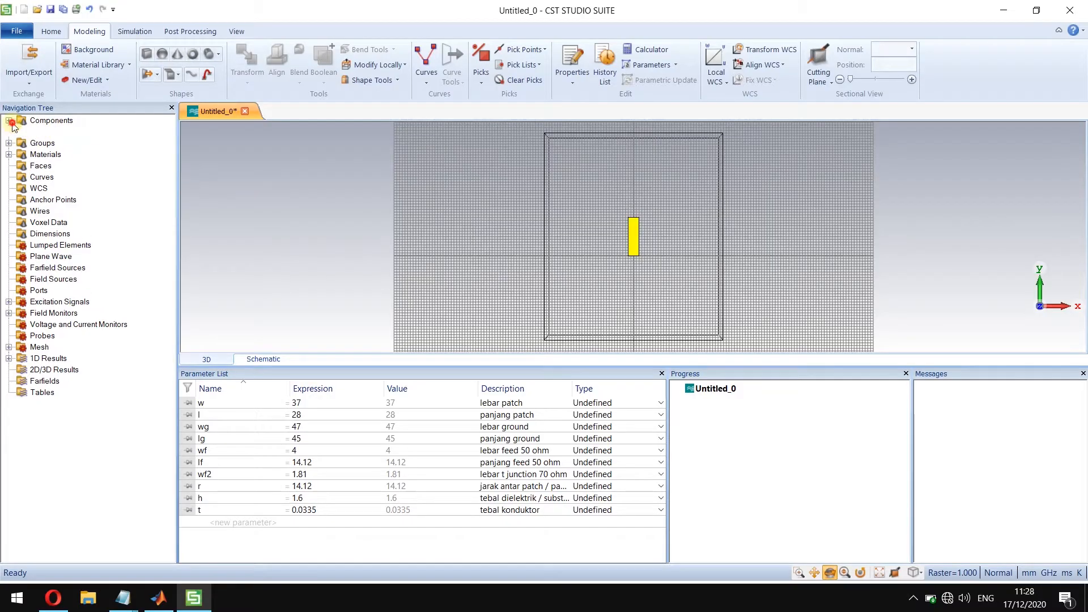
pyautogui.click(21, 132)
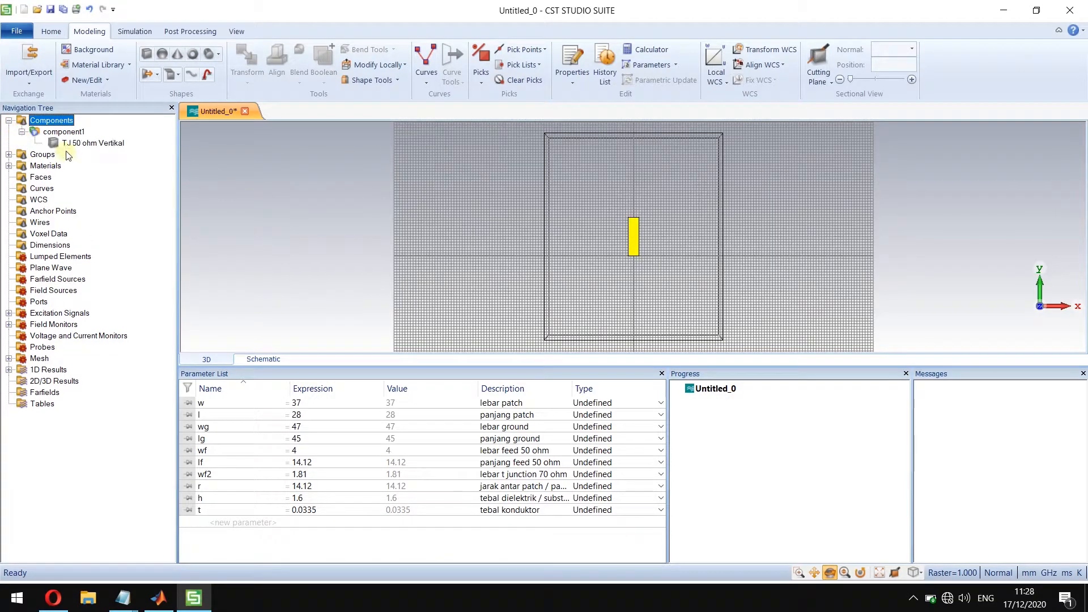
# Start a new numerically defined brick named "TJ 70 ohm" with Zmin t+h and Zmax t+h+t.
pyautogui.click(152, 55)
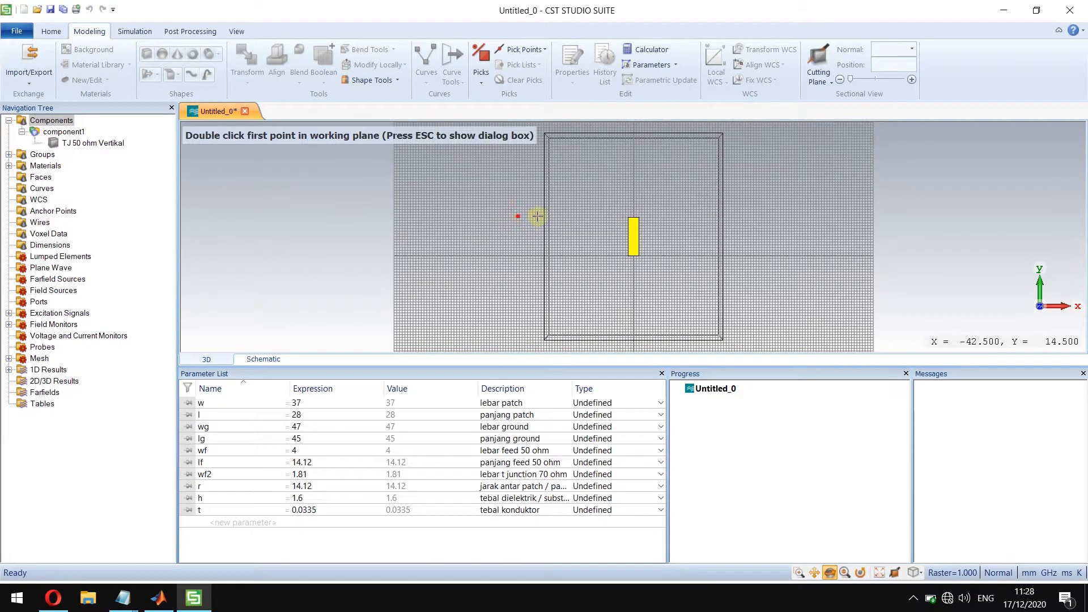
pyautogui.press('Escape')
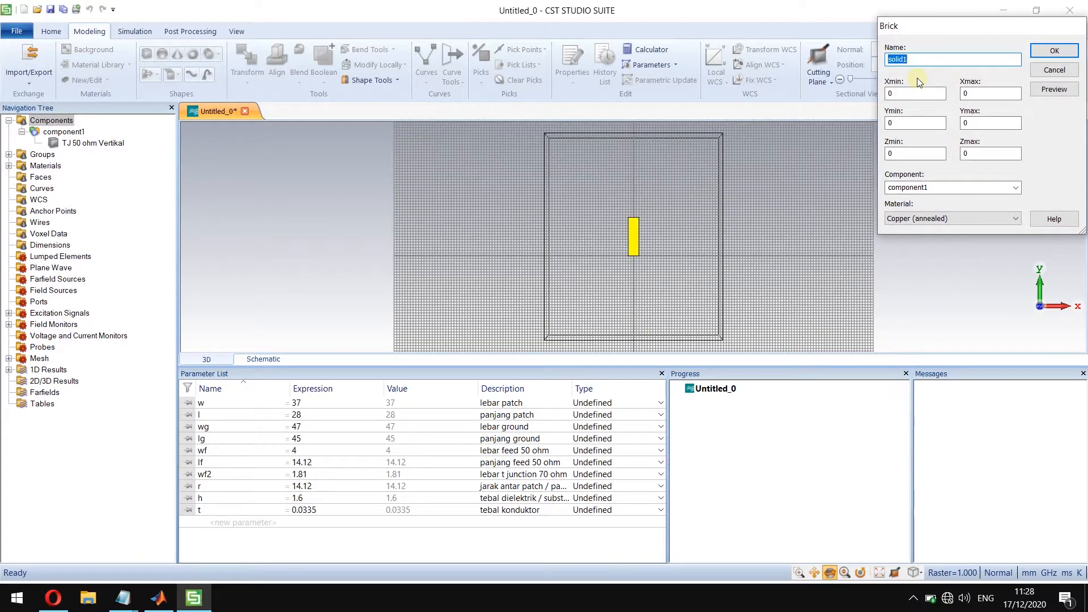
pyautogui.write('TJ 70 ohm')
pyautogui.click(923, 153)
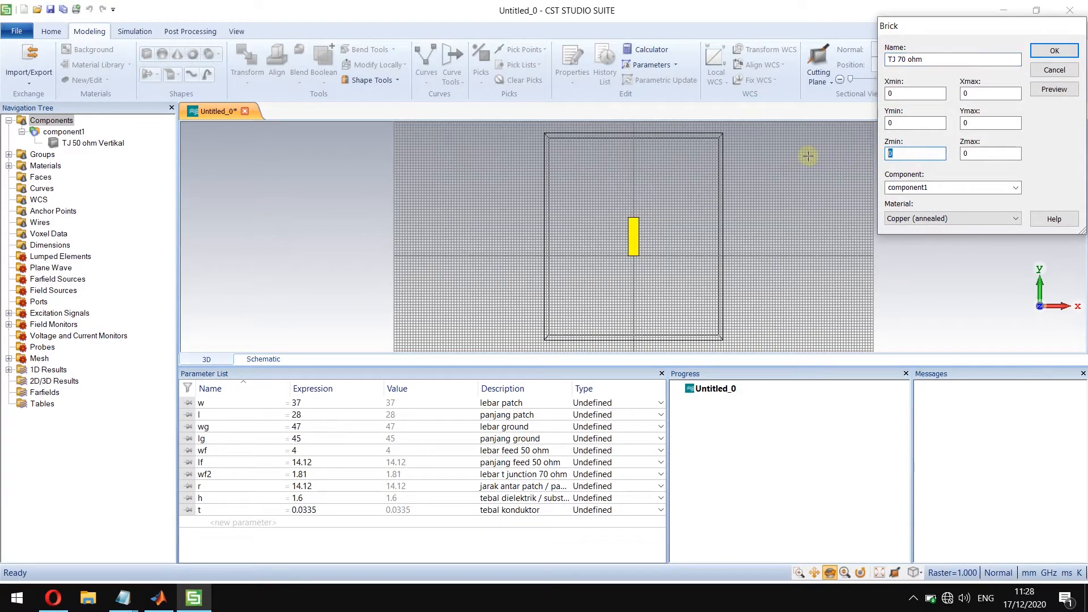
pyautogui.write('t+h')
pyautogui.press('Tab')
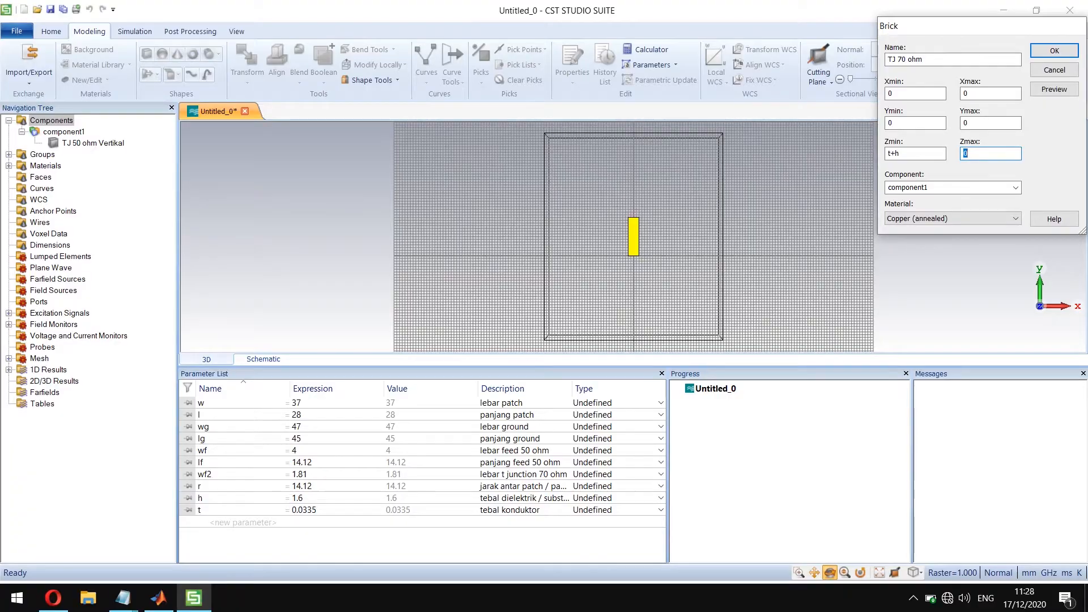
pyautogui.write('t+h+t')
# Set the brick's Xmin to -r/2, Xmax to r/2, Ymin to lf and Ymax to lf+wf2, and try to preview it.
pyautogui.click(931, 97)
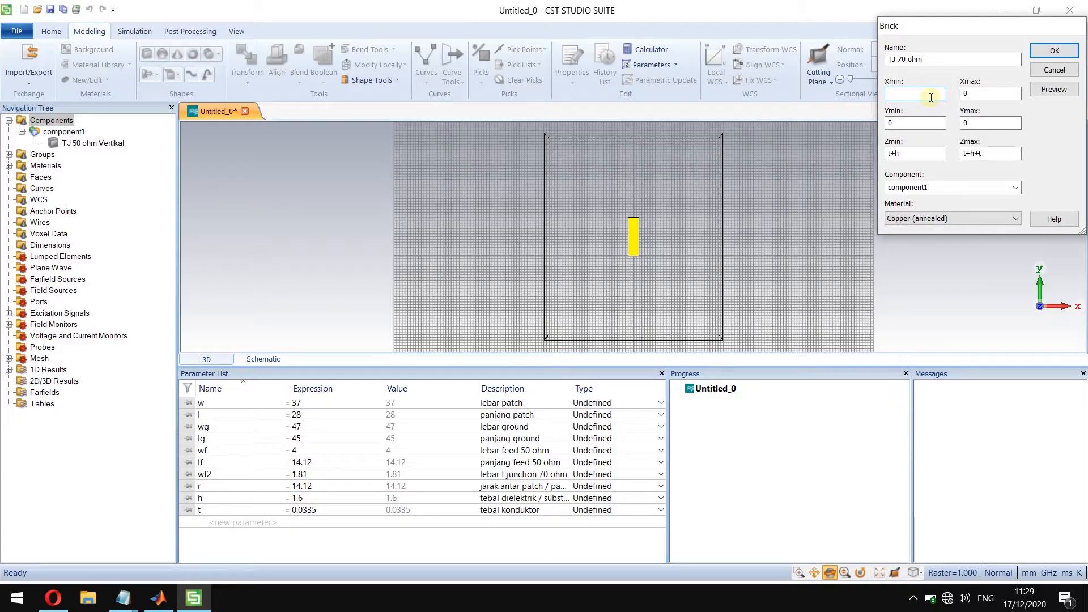
pyautogui.write('-r/2')
pyautogui.press('Tab')
pyautogui.write('r')
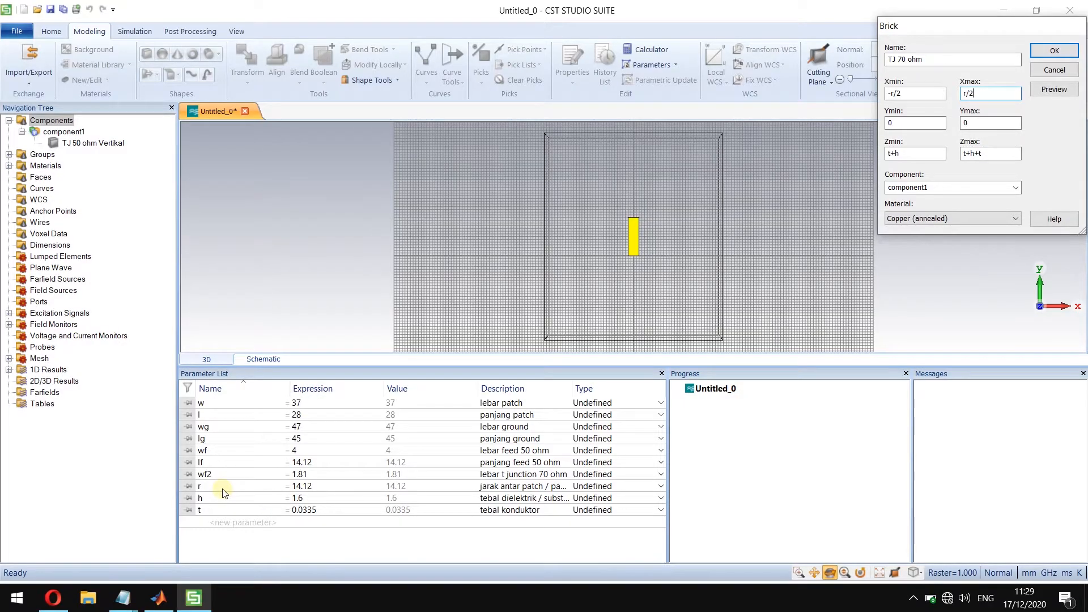
pyautogui.click(927, 123)
pyautogui.write('lf')
pyautogui.press('Tab')
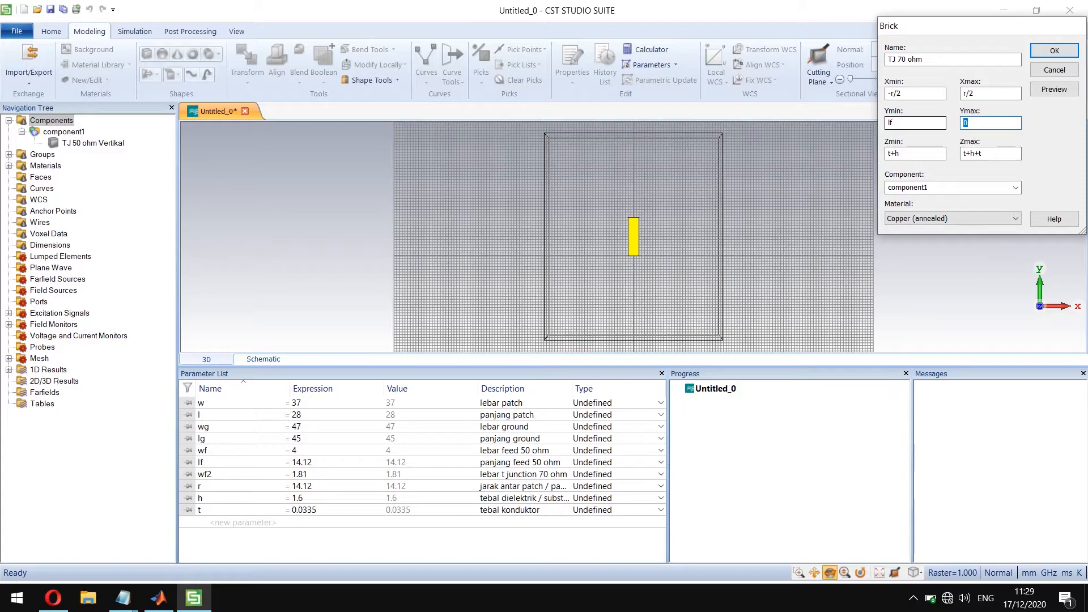
pyautogui.write('lf+wf2')
pyautogui.click(1050, 90)
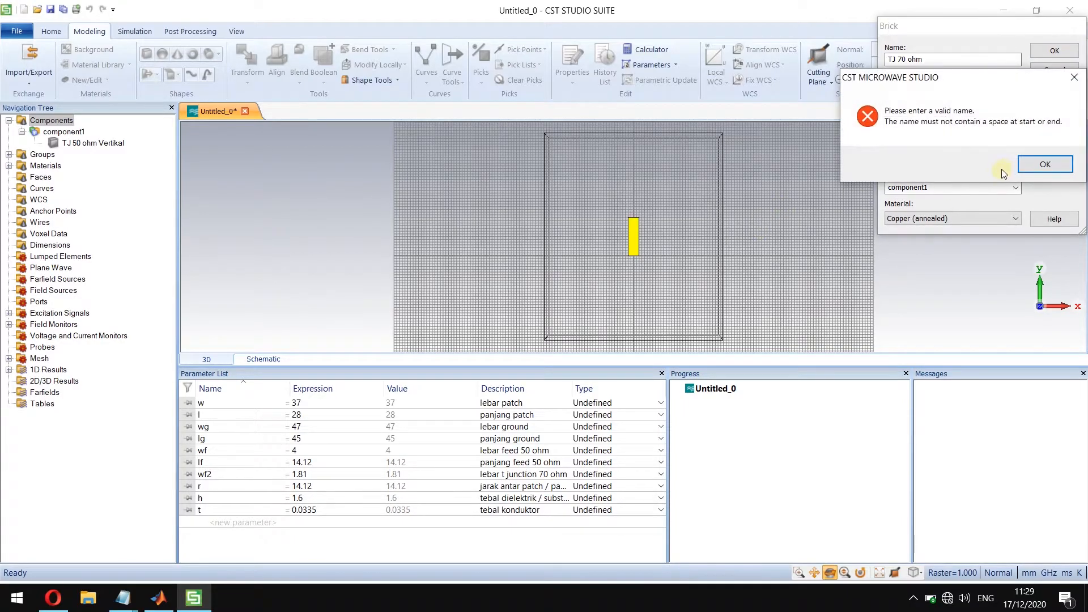
pyautogui.click(1038, 164)
pyautogui.click(1002, 127)
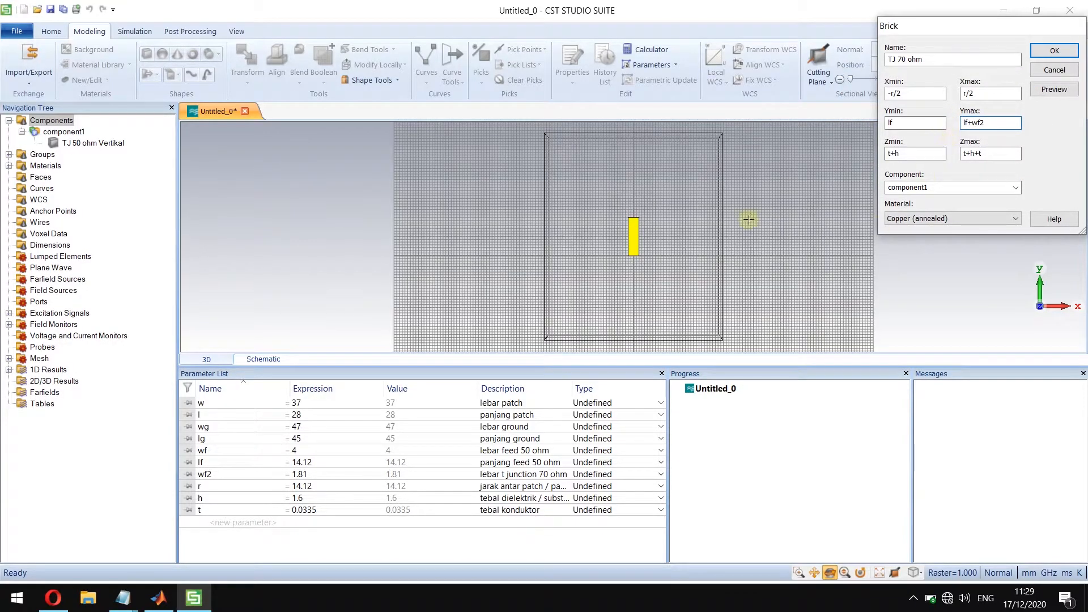
pyautogui.scroll(3, 640, 233)
pyautogui.scroll(2, 648, 230)
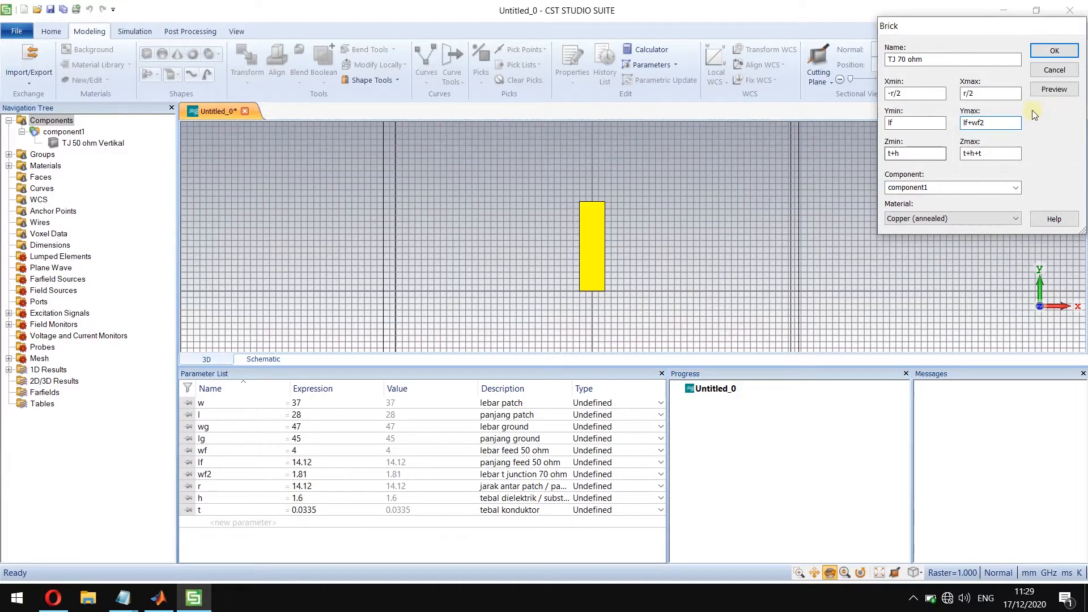
# Try to preview the brick with Ymin set to 0 and Ymax set to lf.
pyautogui.doubleClick(975, 124)
pyautogui.press('BackSpace')
pyautogui.press('BackSpace')
pyautogui.press('BackSpace')
pyautogui.press('BackSpace')
pyautogui.doubleClick(910, 122)
pyautogui.write('0')
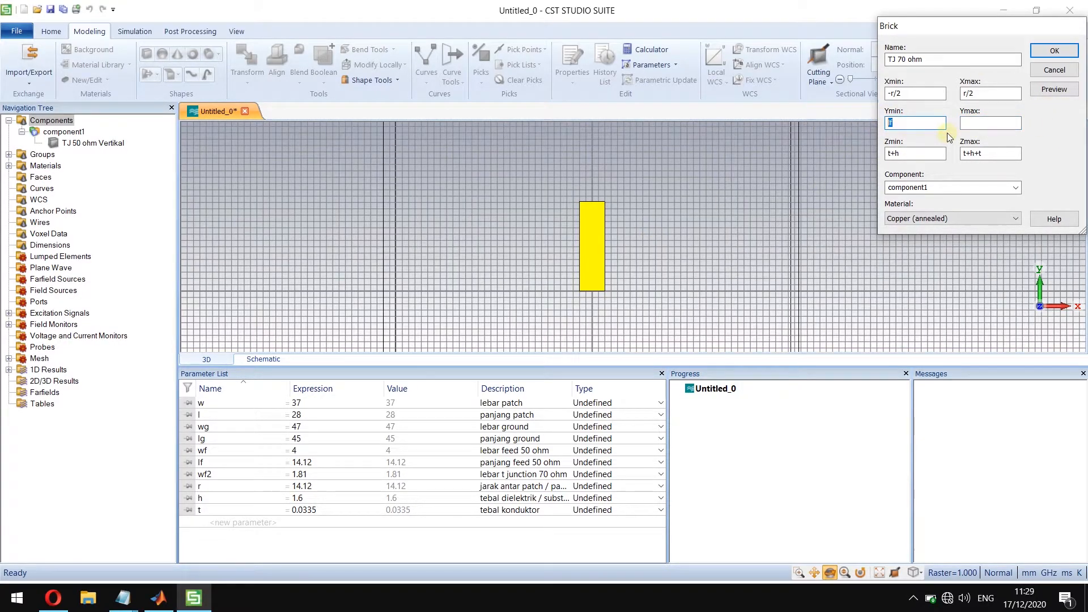
pyautogui.click(1011, 124)
pyautogui.write('lf')
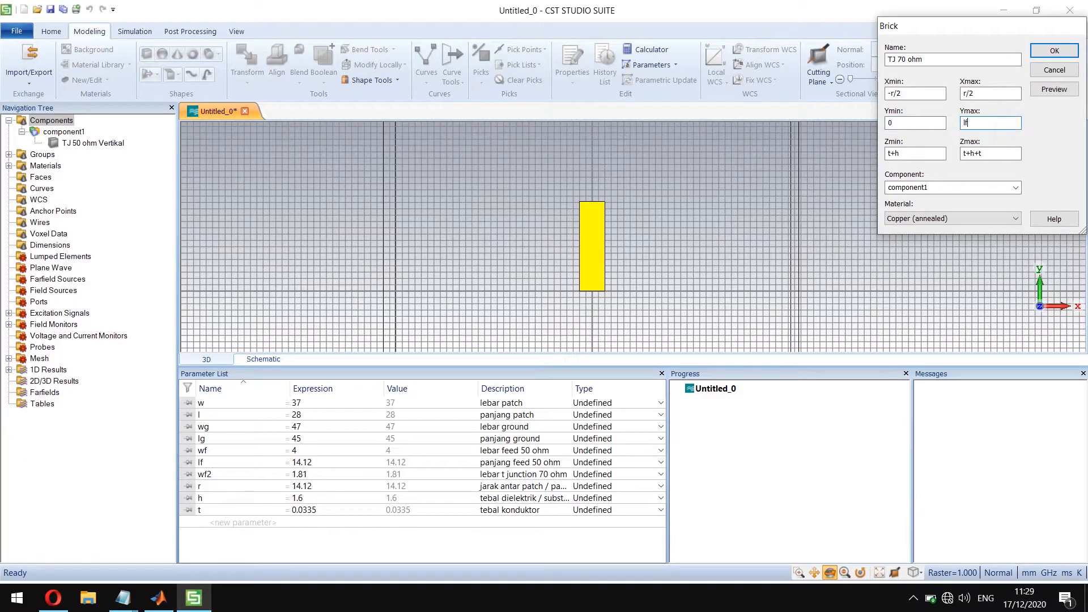
pyautogui.click(1035, 86)
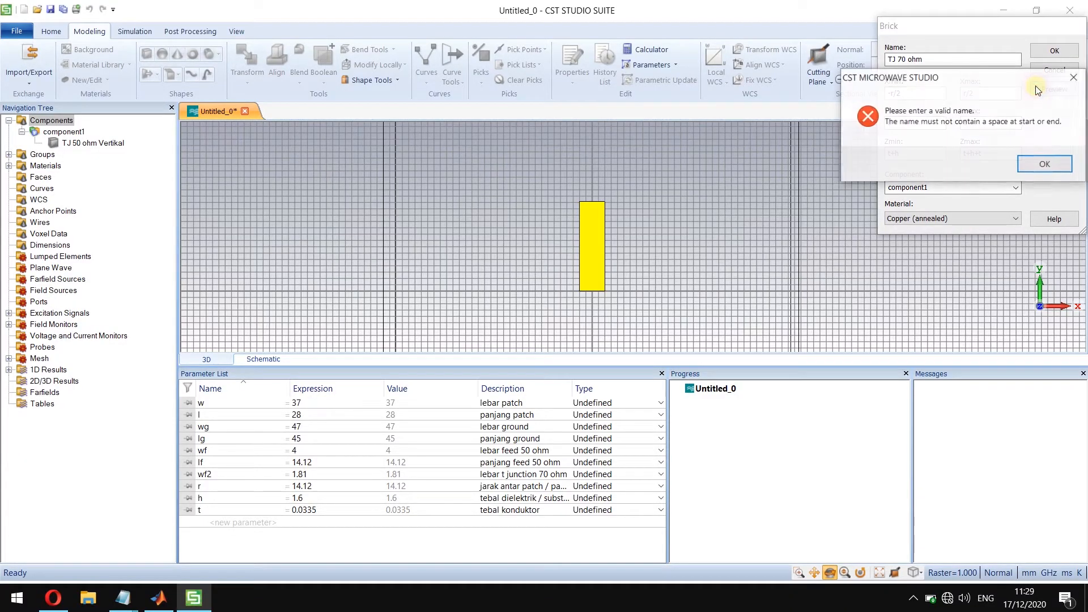
pyautogui.click(1028, 165)
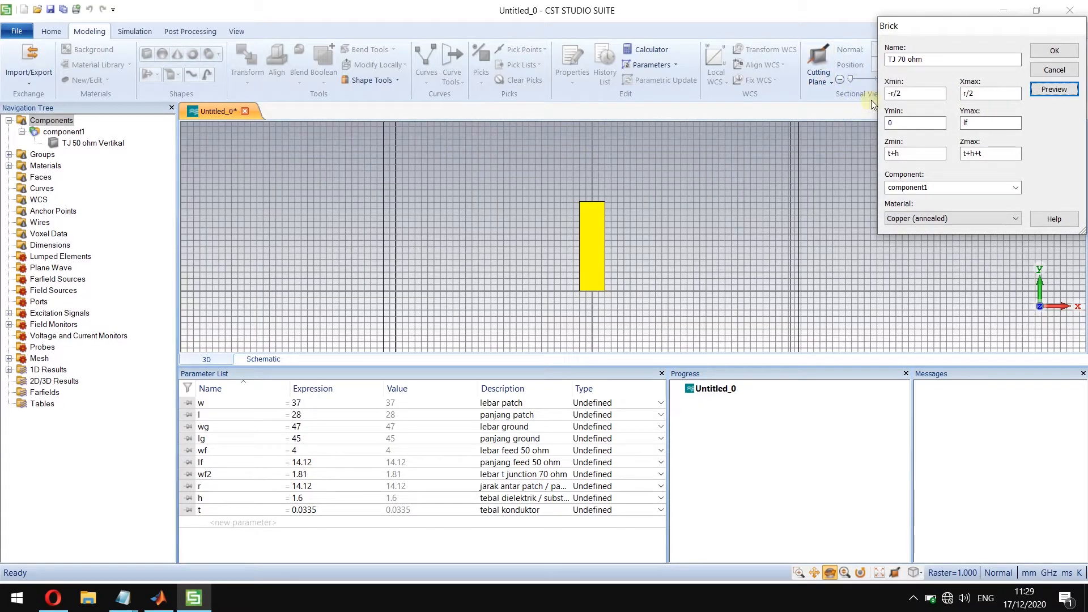
# Rename the brick as "TJ_70_ohm" and preview its shape.
pyautogui.click(1051, 89)
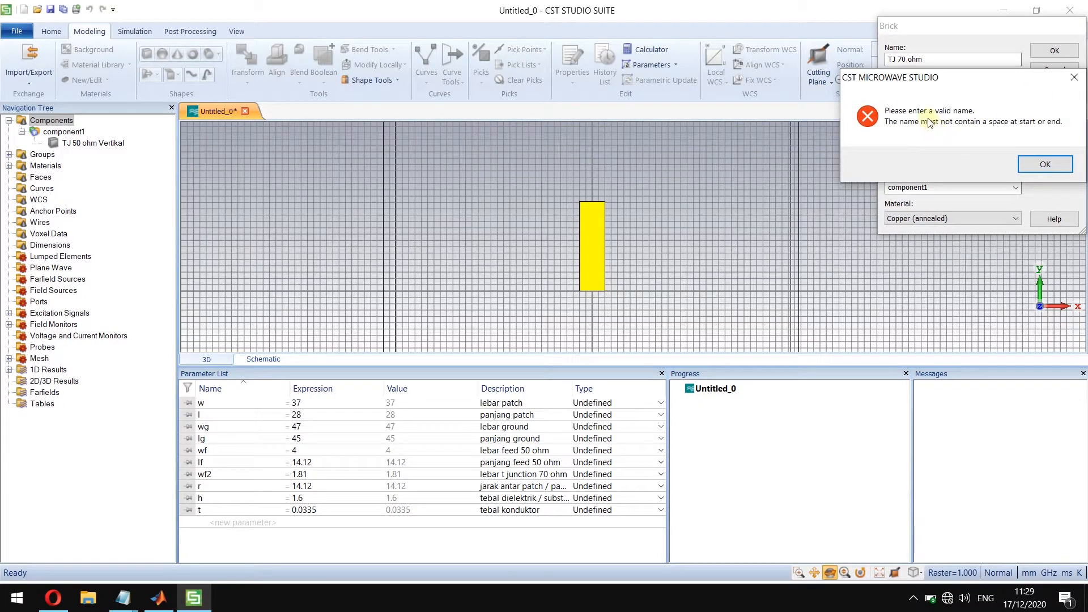
pyautogui.click(1045, 163)
pyautogui.moveTo(1017, 58); pyautogui.dragTo(731, 64)
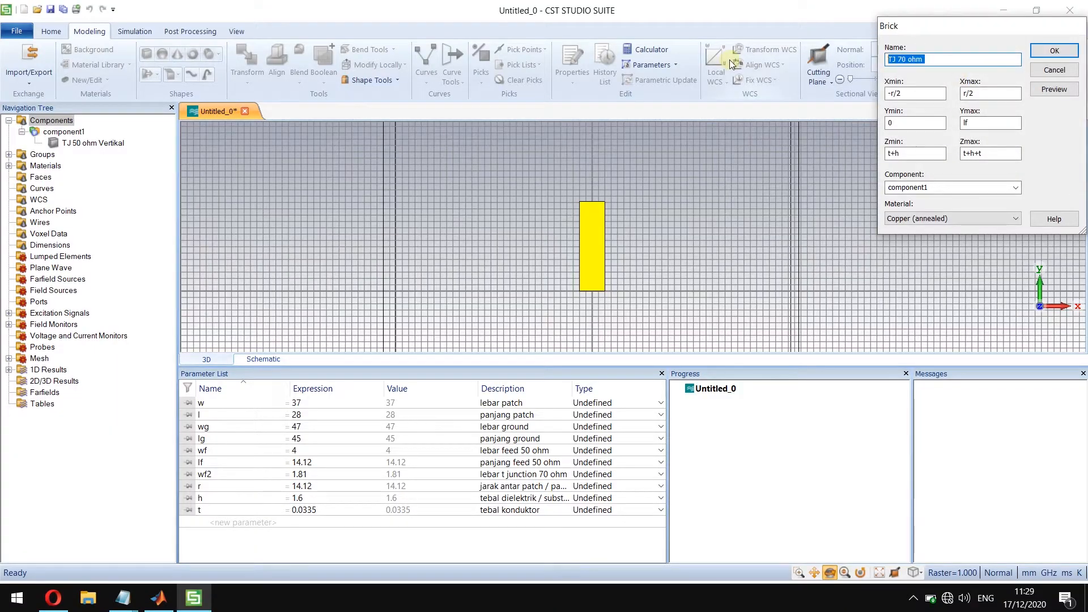
pyautogui.write('T')
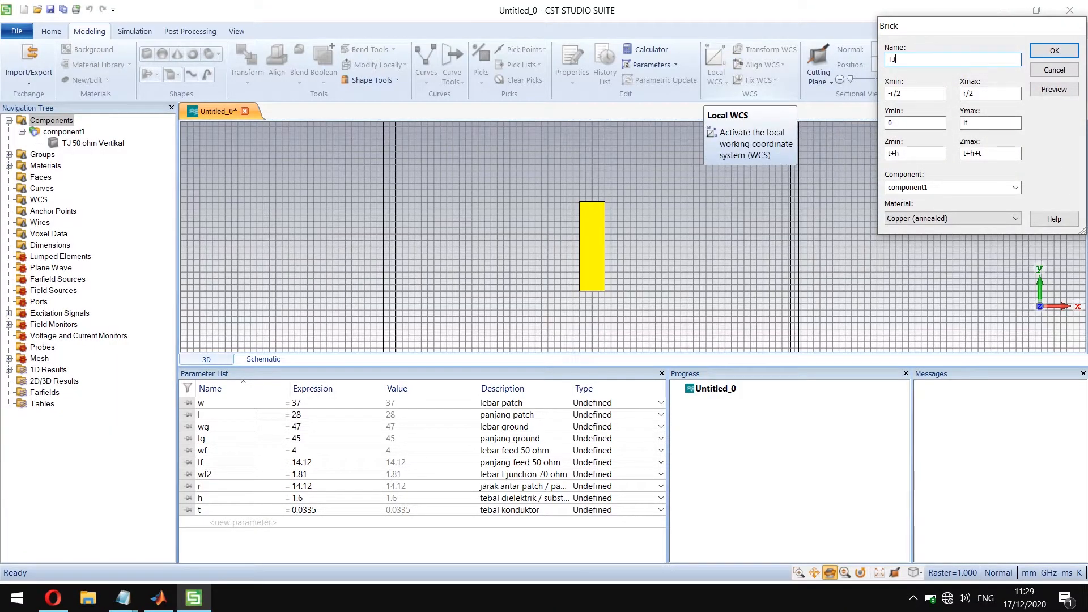
pyautogui.write('J_7-)')
pyautogui.click(1043, 91)
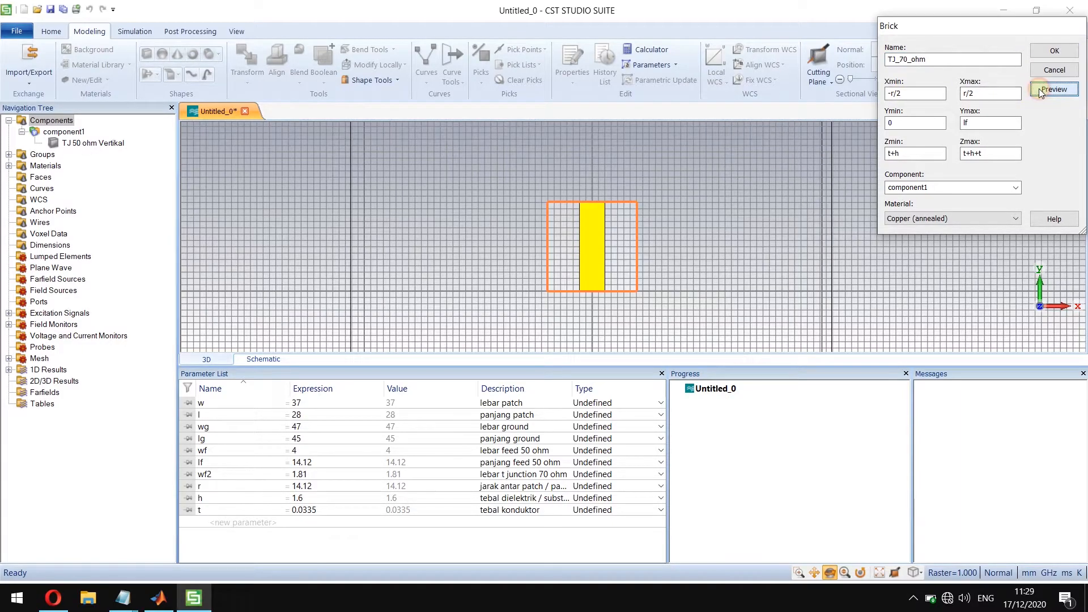
# Set the brick's Ymin to lf and Ymax to lf+wf2, and preview it above the vertical feed line.
pyautogui.doubleClick(919, 125)
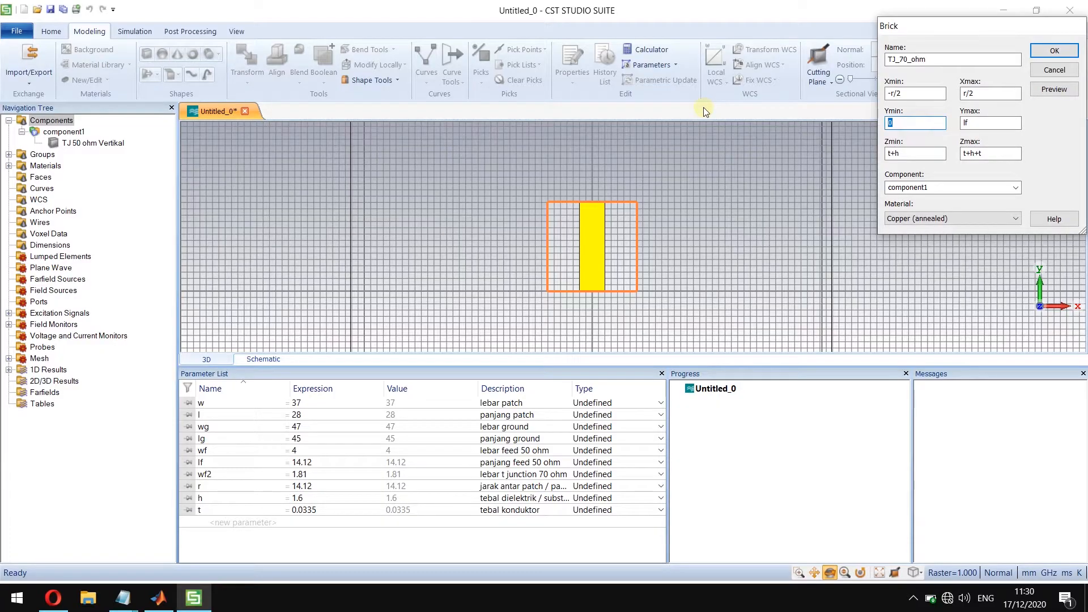
pyautogui.write('lf')
pyautogui.press('Tab')
pyautogui.press('Right')
pyautogui.write('+wf2')
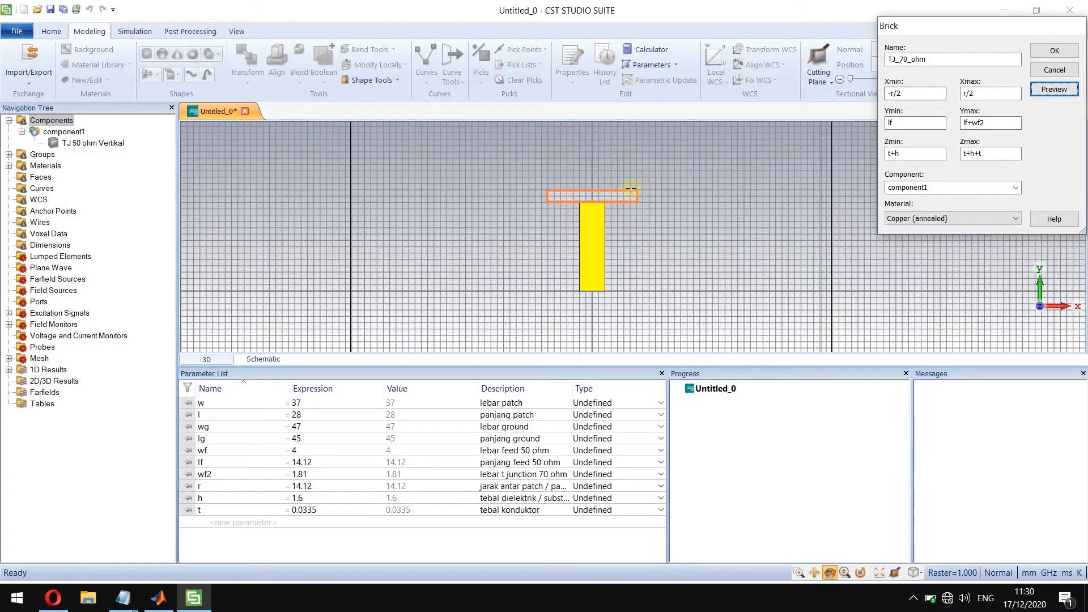
pyautogui.scroll(-1, 616, 184)
pyautogui.scroll(4, 615, 184)
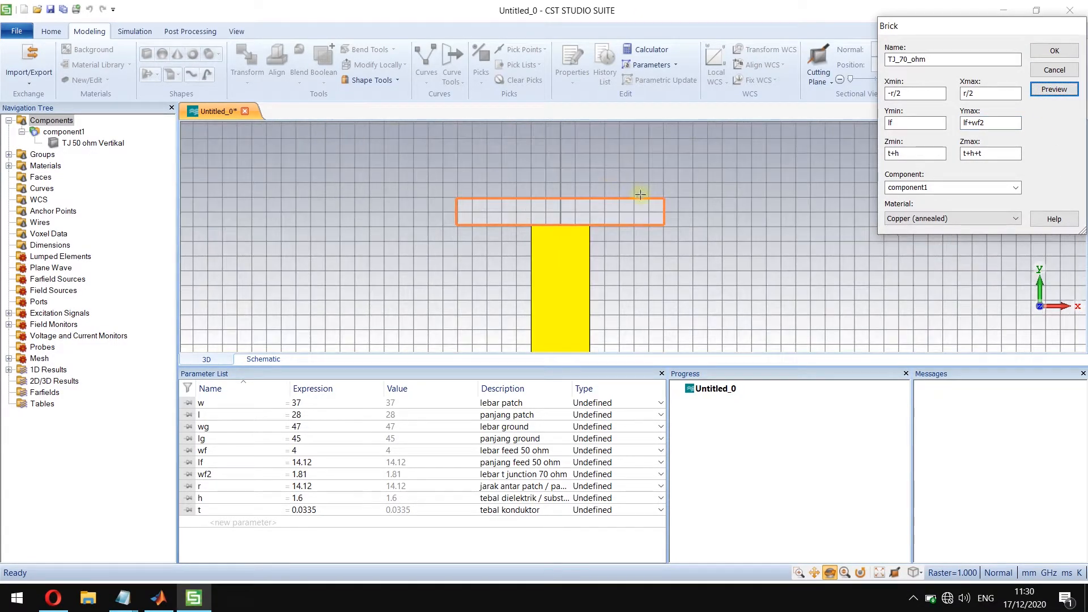
# Preview the brick with Ymax reduced to lf, and restore Ymax to lf+wf2 for comparison.
pyautogui.click(906, 93)
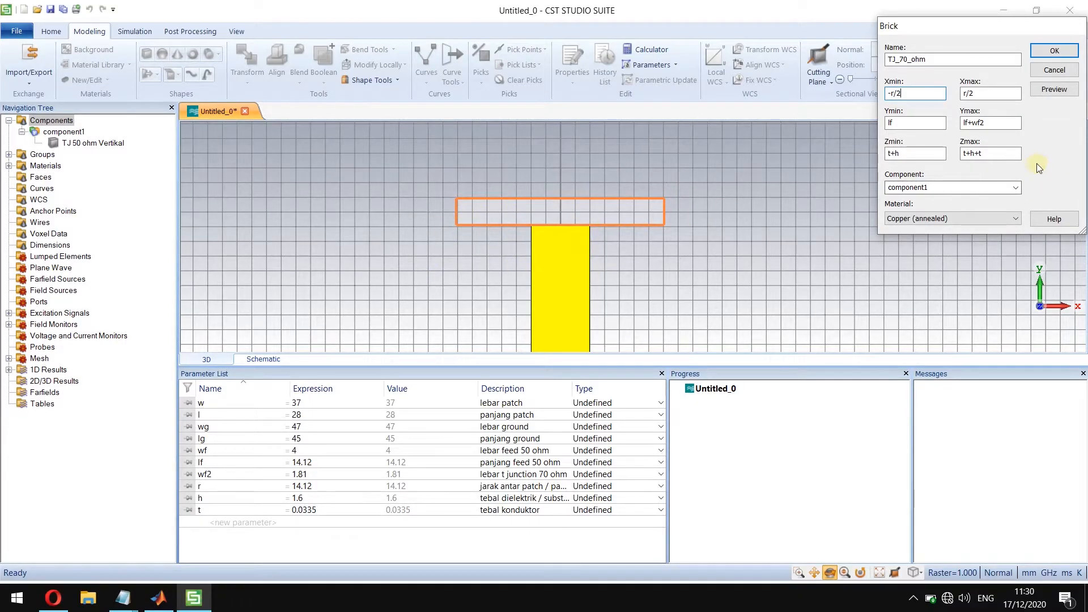
pyautogui.moveTo(984, 122); pyautogui.dragTo(968, 122)
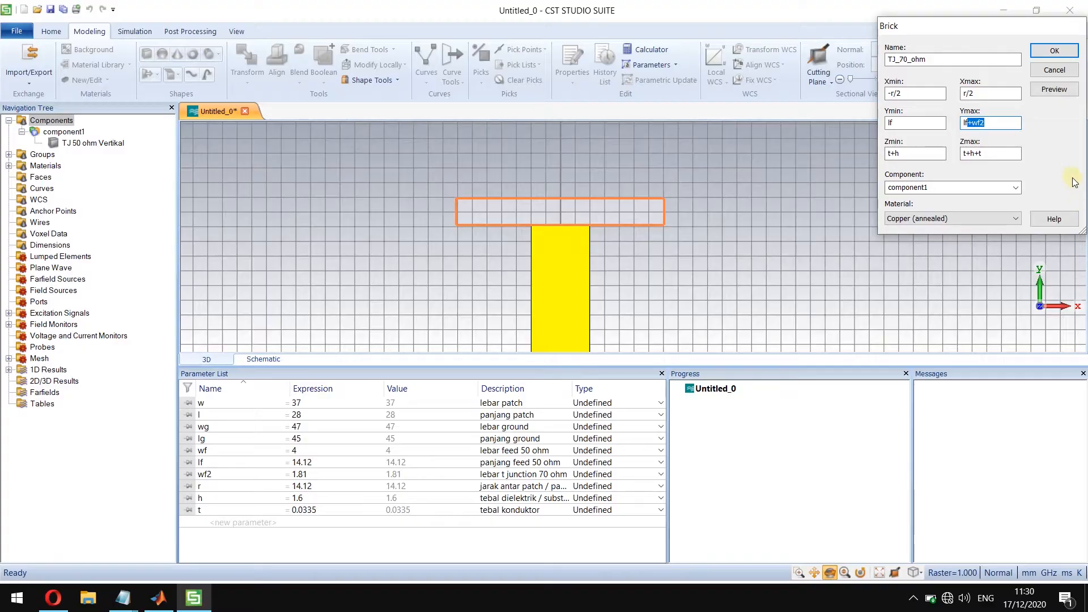
pyautogui.press('Delete')
pyautogui.click(1053, 89)
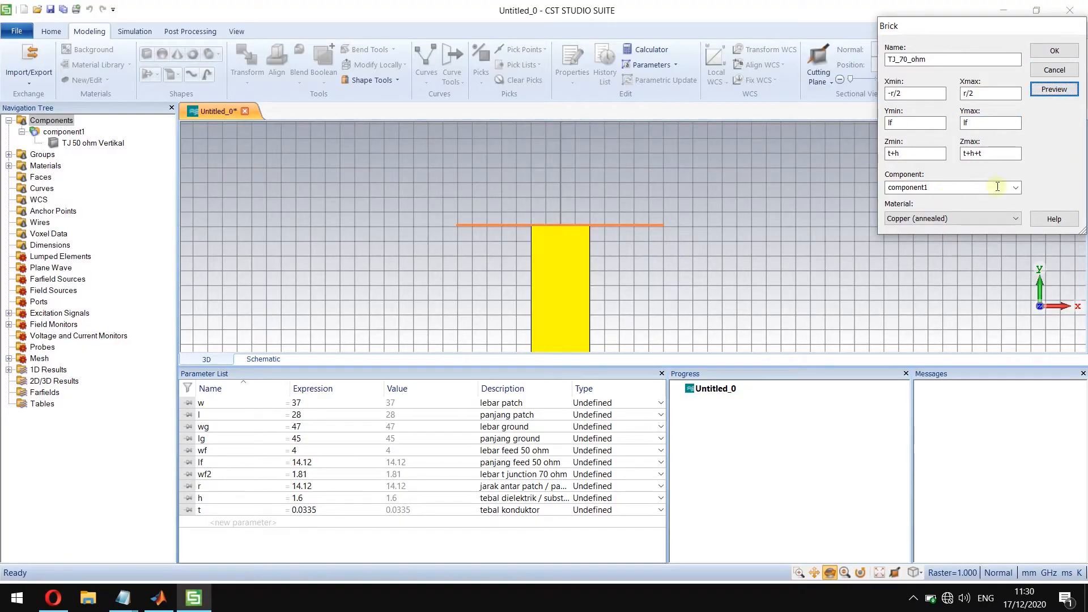
pyautogui.click(991, 126)
pyautogui.write('+')
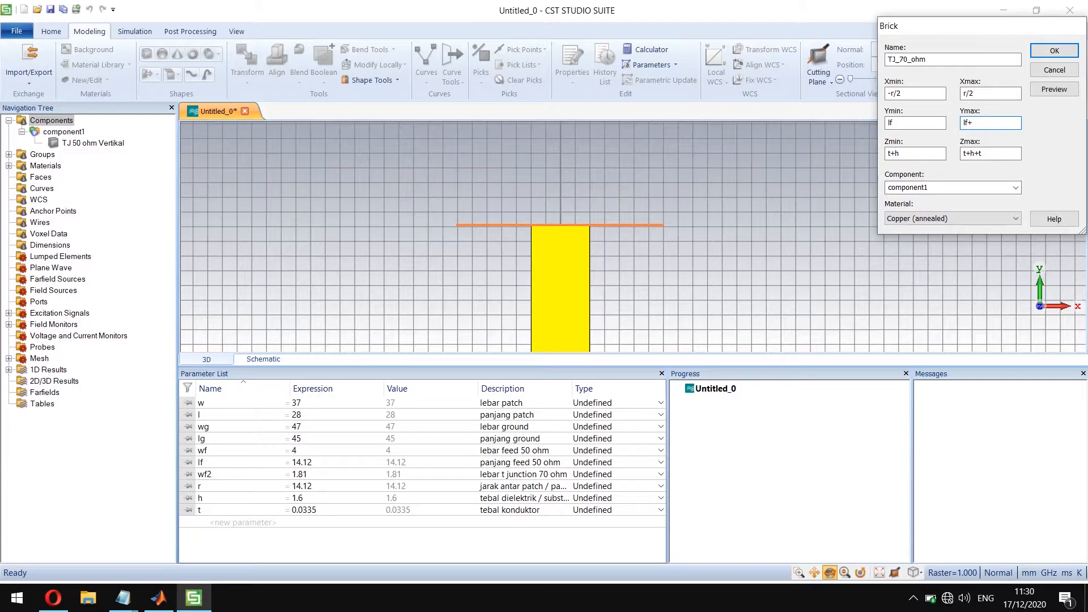
pyautogui.write('wf2')
pyautogui.click(1054, 89)
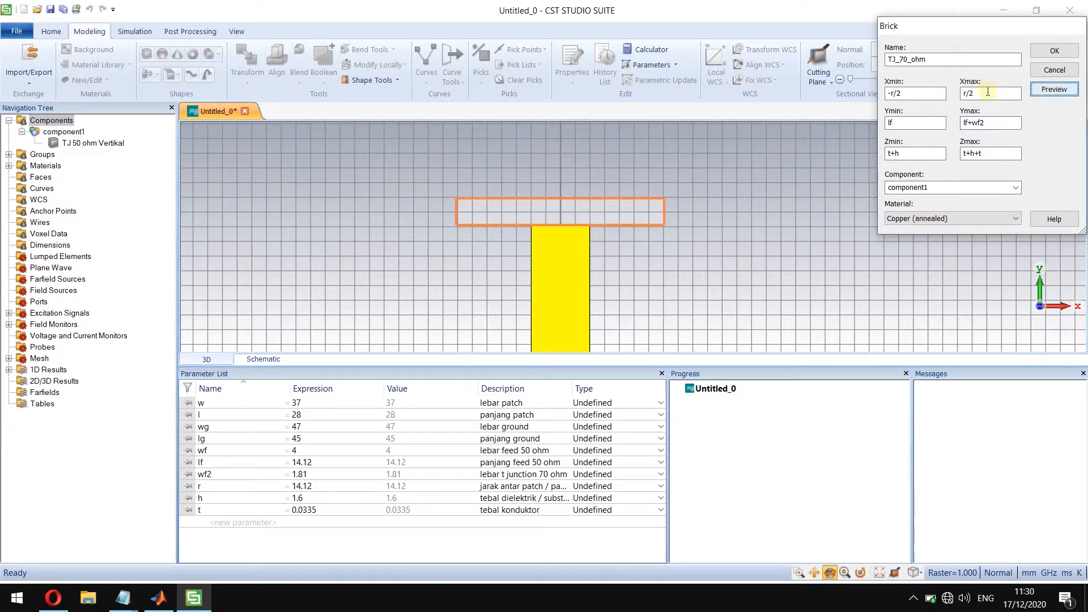
# Create the TJ_70_ohm brick and check how it joins the vertical 50 ohm feed line.
pyautogui.click(1042, 52)
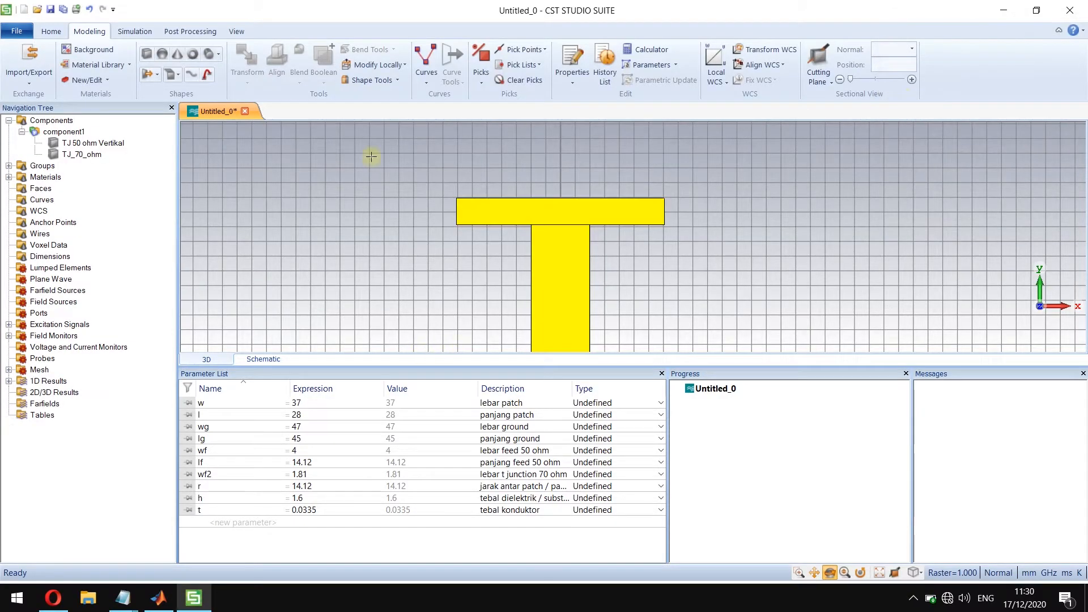
pyautogui.scroll(-5, 551, 156)
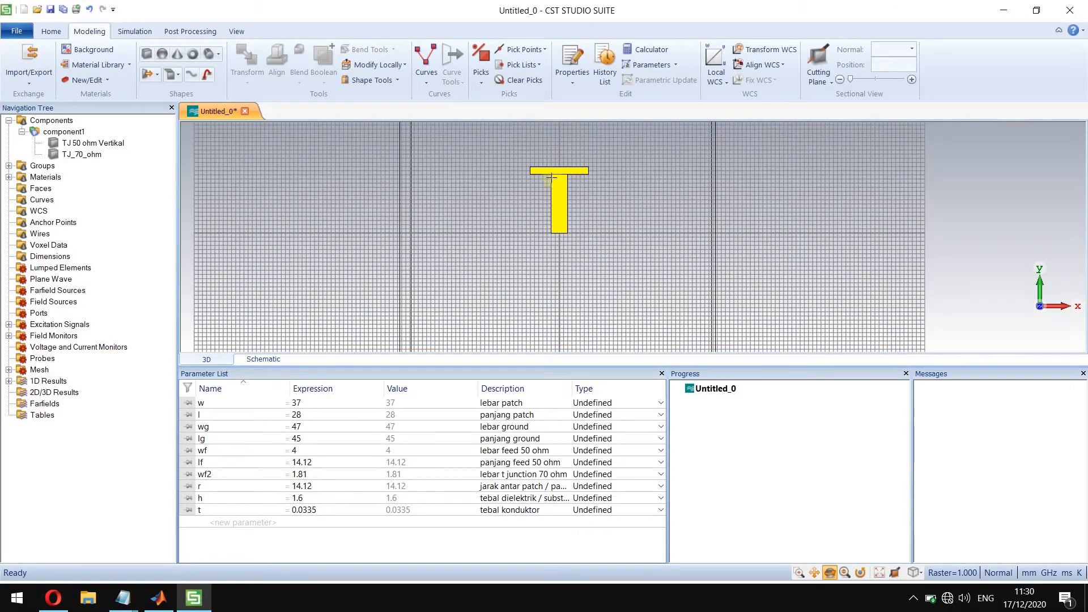
pyautogui.scroll(5, 551, 158)
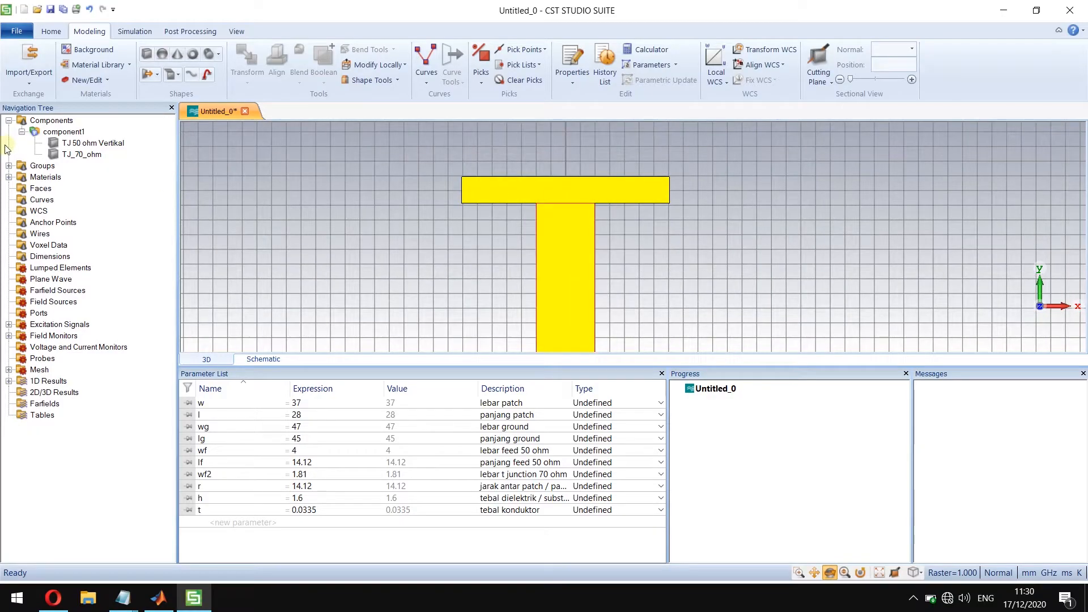
# Rename the vertical 50 ohm feed brick as "TJ_50_ohm_Vertikal", replacing the spaces in its name with underscores.
pyautogui.click(83, 144)
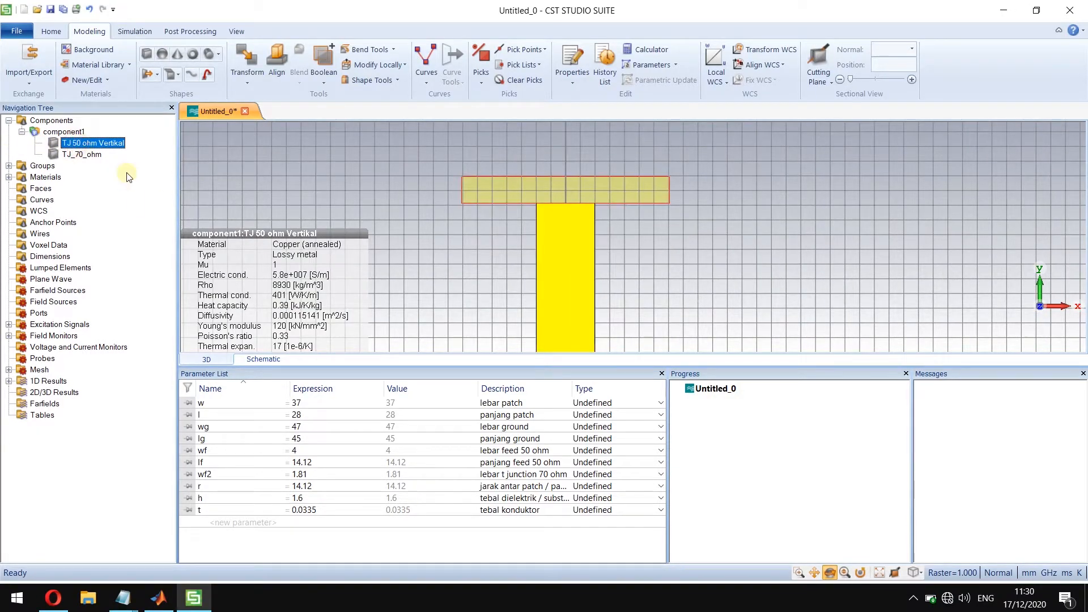
pyautogui.press('F2')
pyautogui.press('Left')
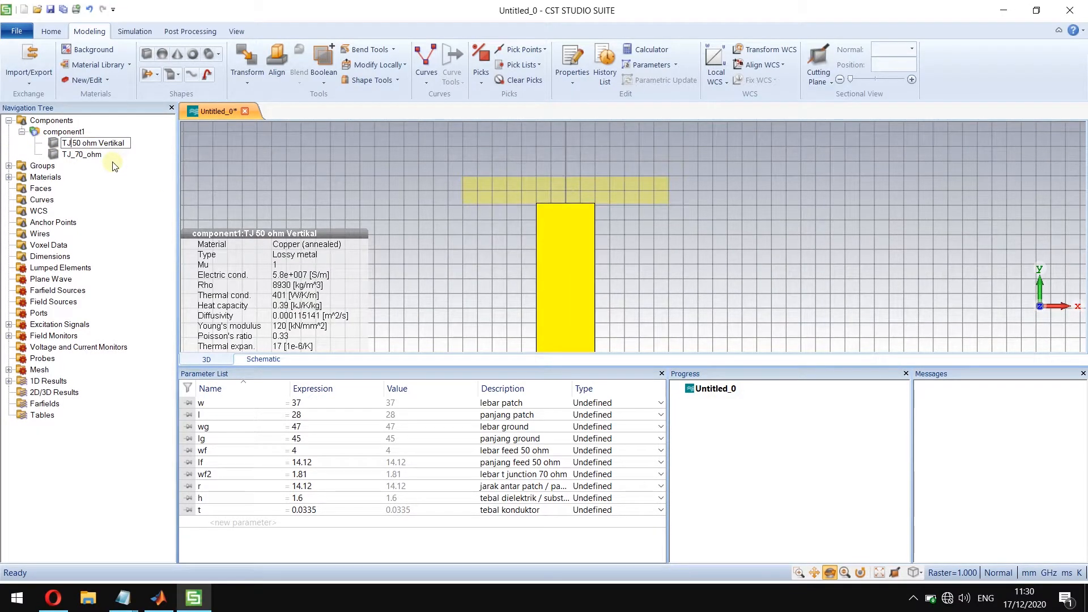
pyautogui.press('BackSpace')
pyautogui.write('_')
pyautogui.press('BackSpace')
pyautogui.write('_')
pyautogui.press('BackSpace')
pyautogui.write('_50_')
pyautogui.press('Return')
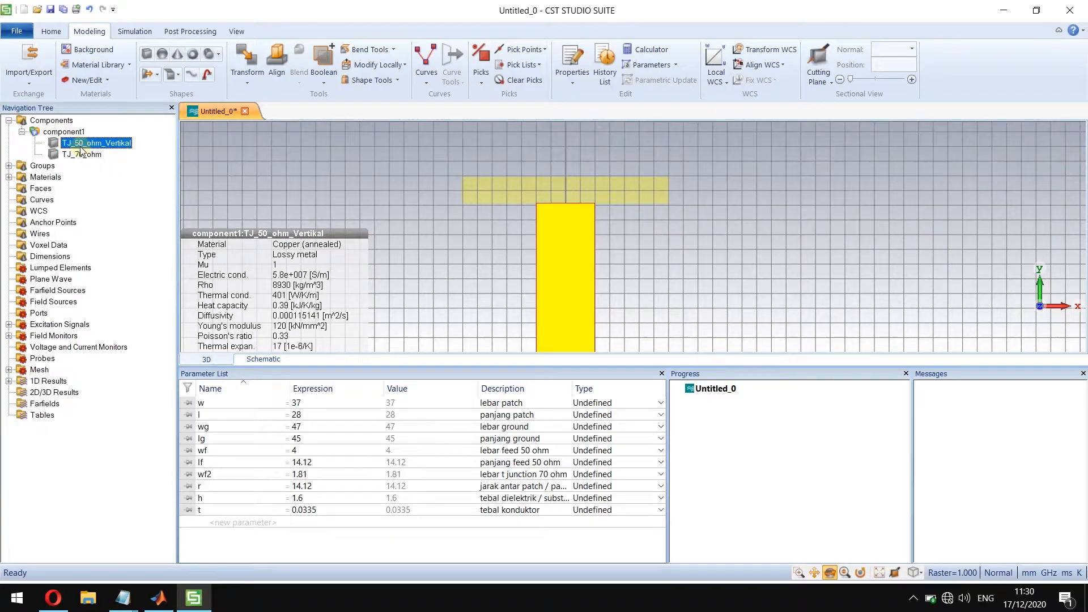
# Start a new copper brick in component1 and name it "TJ_50_oh_Horizontal".
pyautogui.click(51, 120)
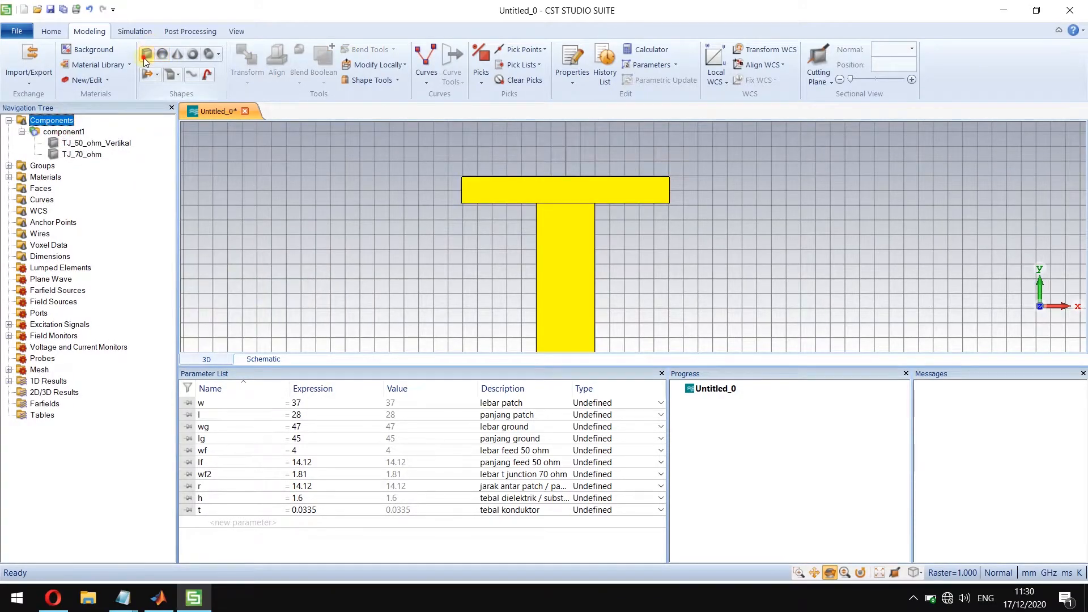
pyautogui.click(145, 57)
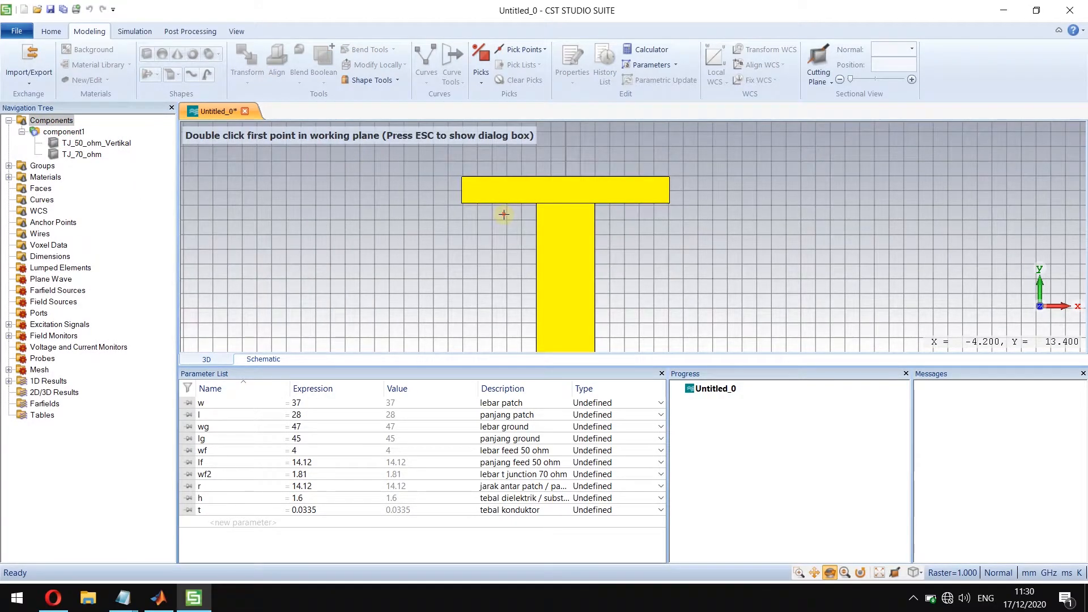
pyautogui.click(877, 571)
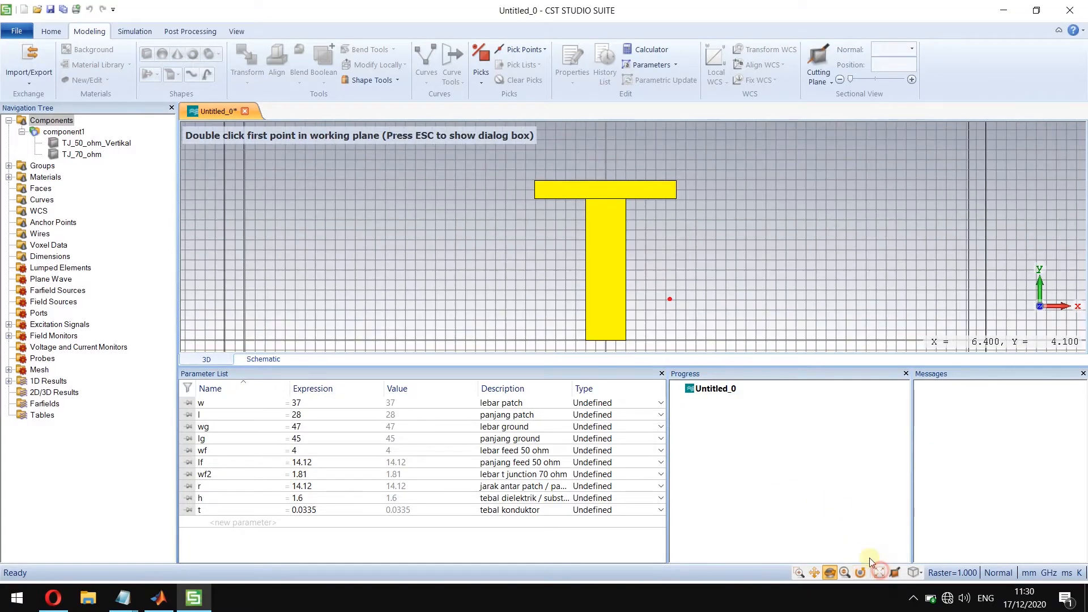
pyautogui.scroll(-3, 648, 219)
pyautogui.scroll(6, 650, 218)
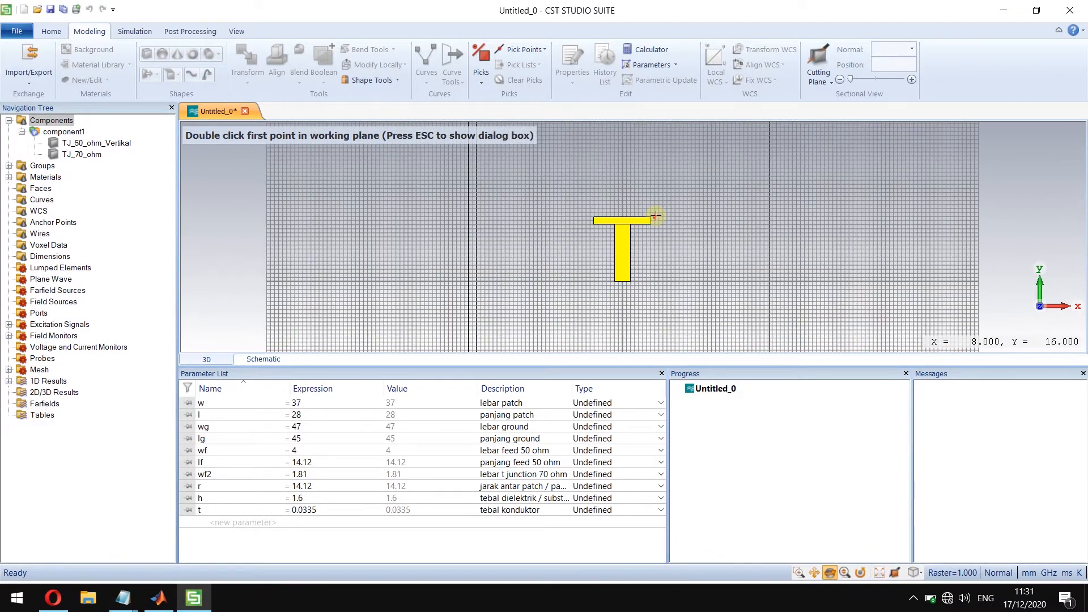
pyautogui.press('Escape')
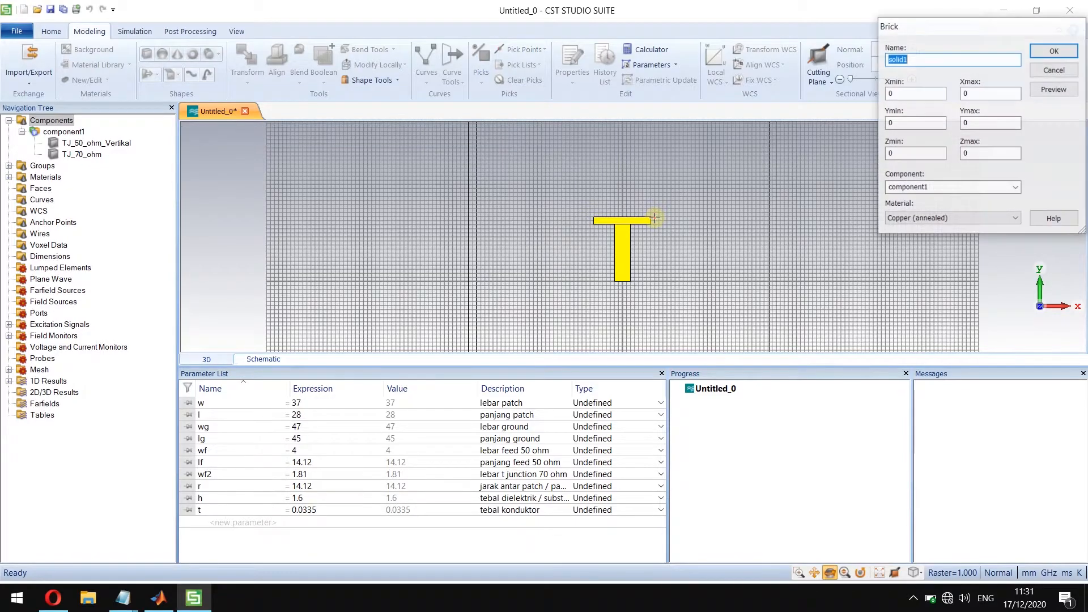
pyautogui.write('TJ_50_')
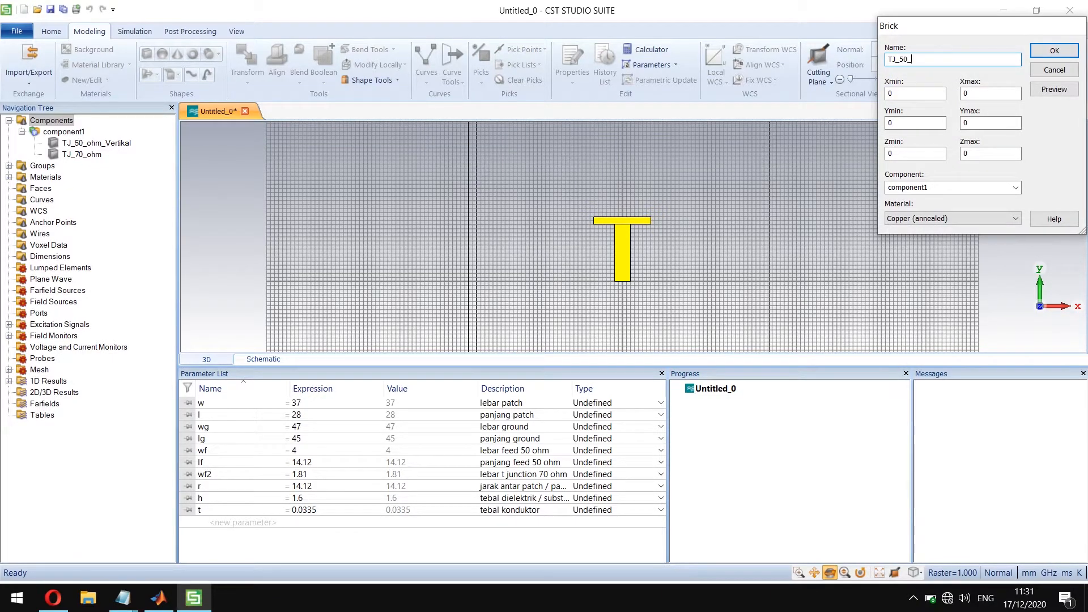
pyautogui.write('ohm')
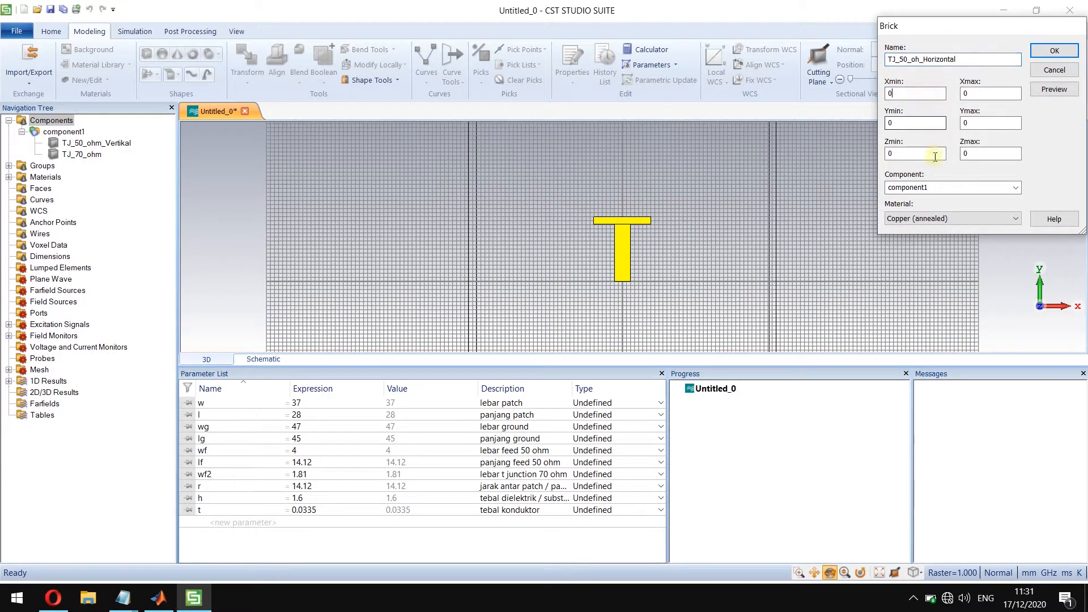
# Set the horizontal 50 ohm brick's Zmin to t+h and Zmax to t+h+t.
pyautogui.moveTo(923, 154); pyautogui.dragTo(726, 161)
pyautogui.write('t+h')
pyautogui.press('Tab')
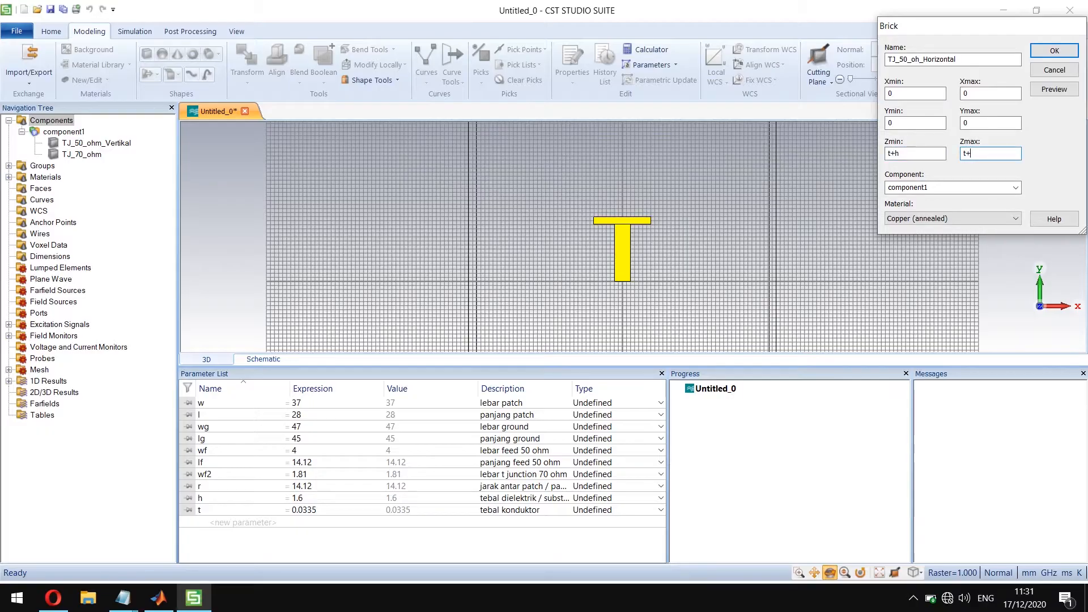
pyautogui.write('t+h+t')
# Set the brick's Xmin and Xmax to -r/2 and Ymax to lf, and preview its position.
pyautogui.doubleClick(912, 94)
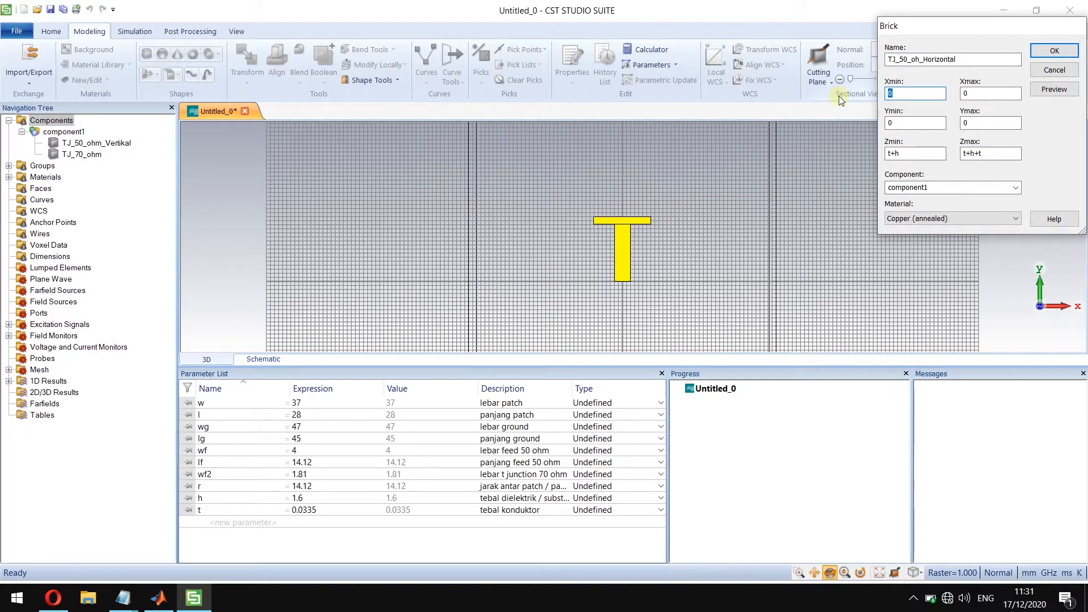
pyautogui.write('-r/2')
pyautogui.click(975, 94)
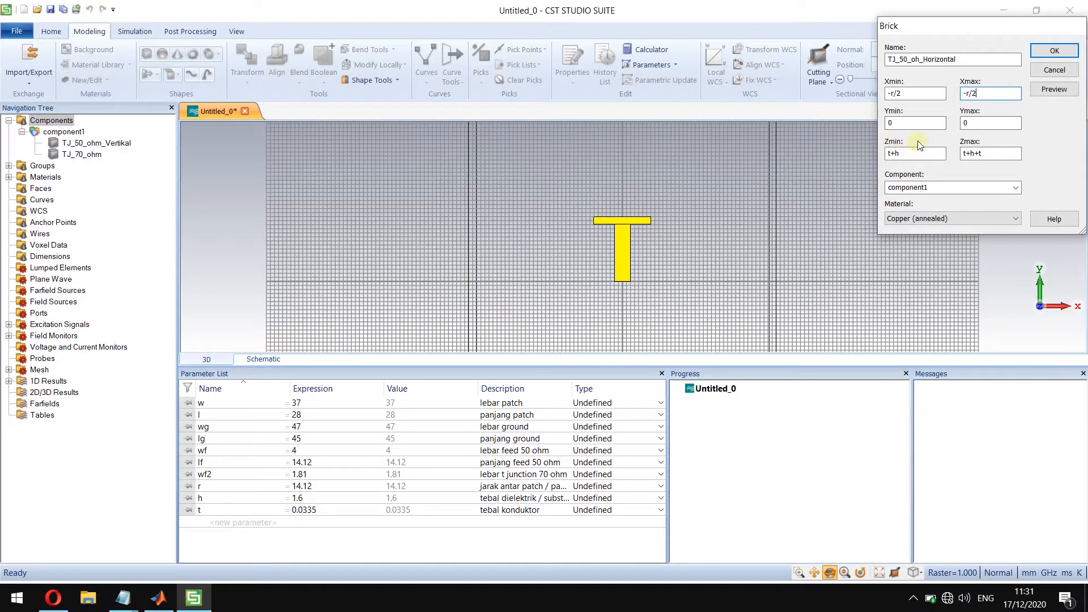
pyautogui.click(900, 124)
pyautogui.moveTo(998, 125); pyautogui.dragTo(927, 125)
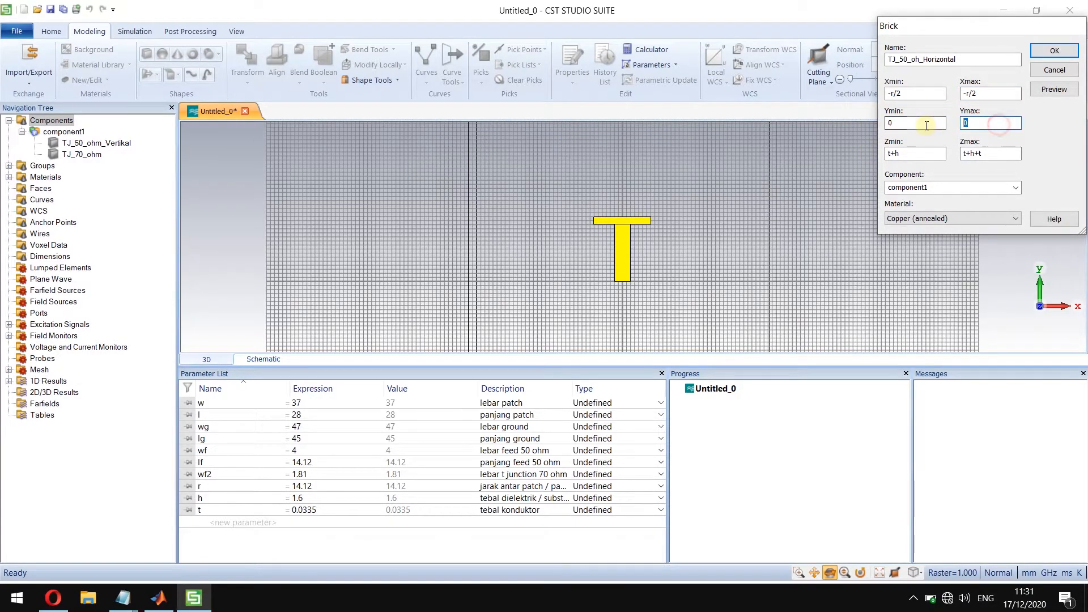
pyautogui.write('lf')
pyautogui.scroll(3, 634, 208)
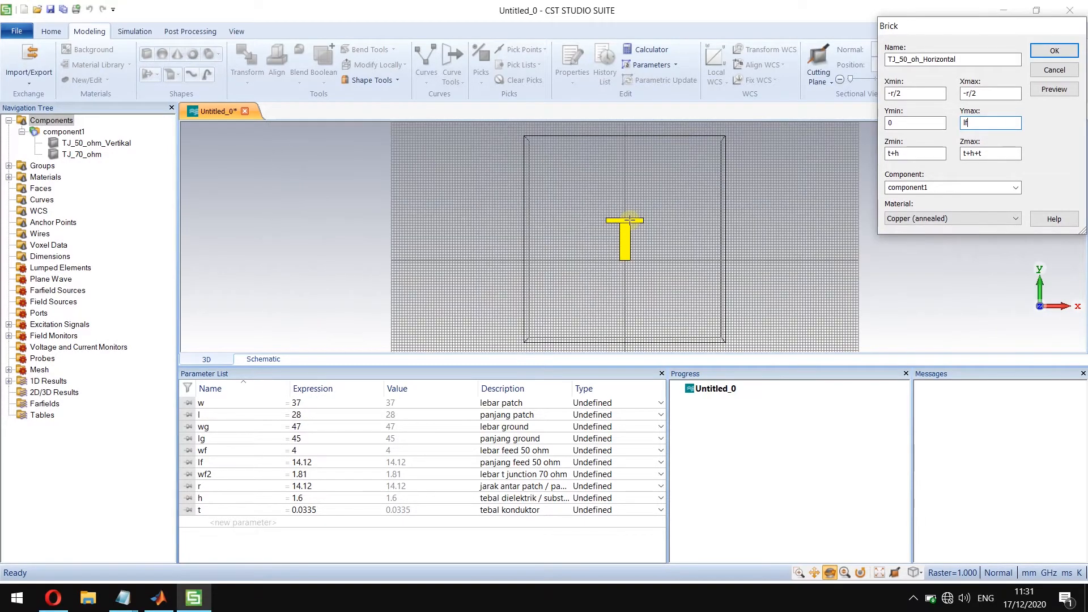
pyautogui.click(1052, 89)
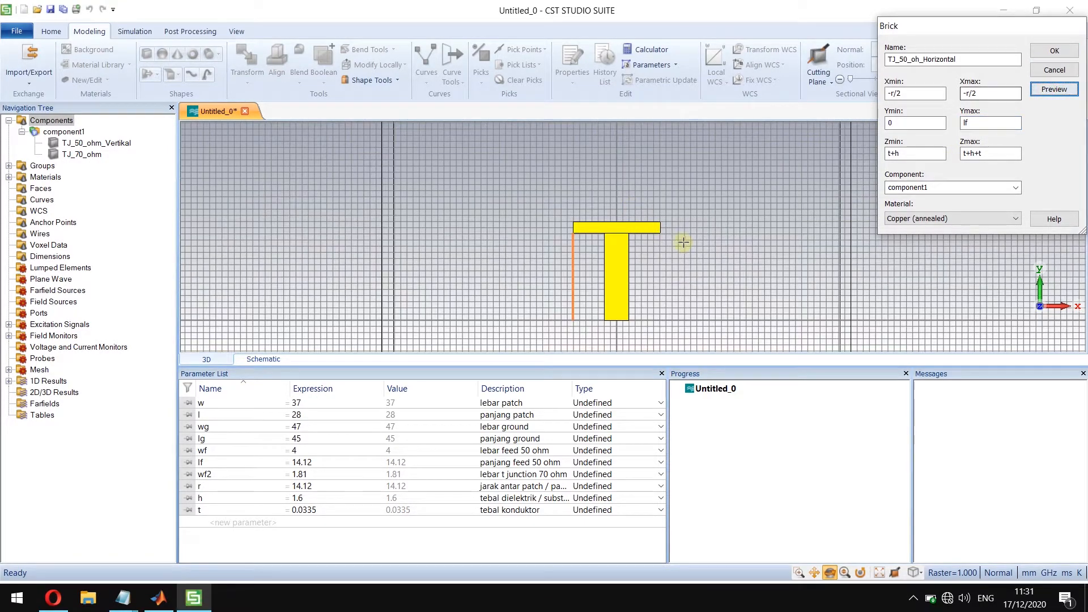
# Change the brick's Xmin and Xmax to r/2 and preview it at the opposite end of the 70 ohm line.
pyautogui.click(938, 123)
pyautogui.click(977, 122)
pyautogui.click(891, 93)
pyautogui.press('BackSpace')
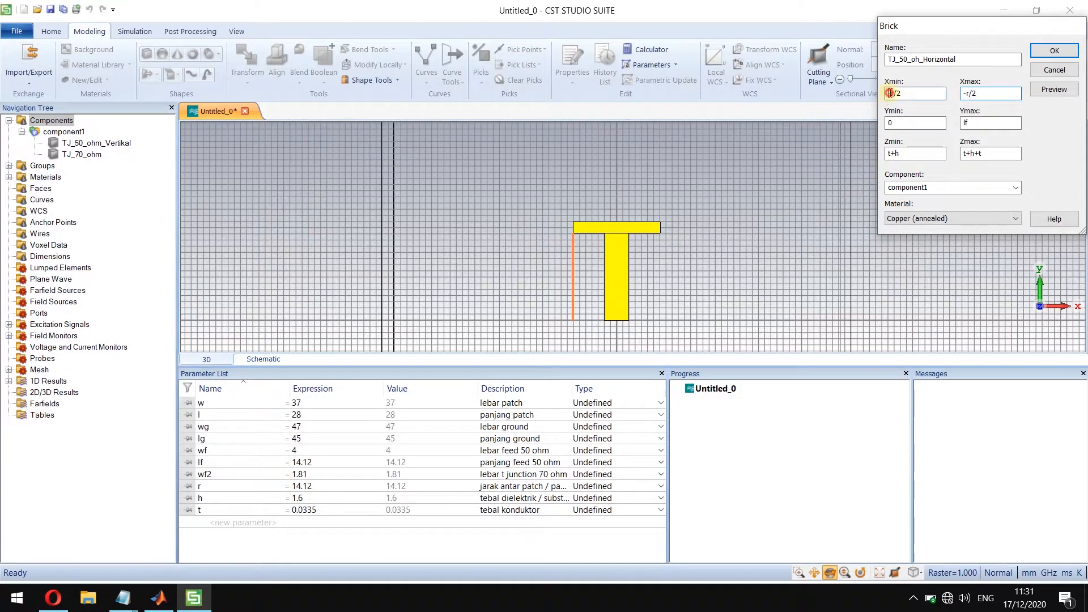
pyautogui.click(965, 94)
pyautogui.press('BackSpace')
pyautogui.click(1053, 89)
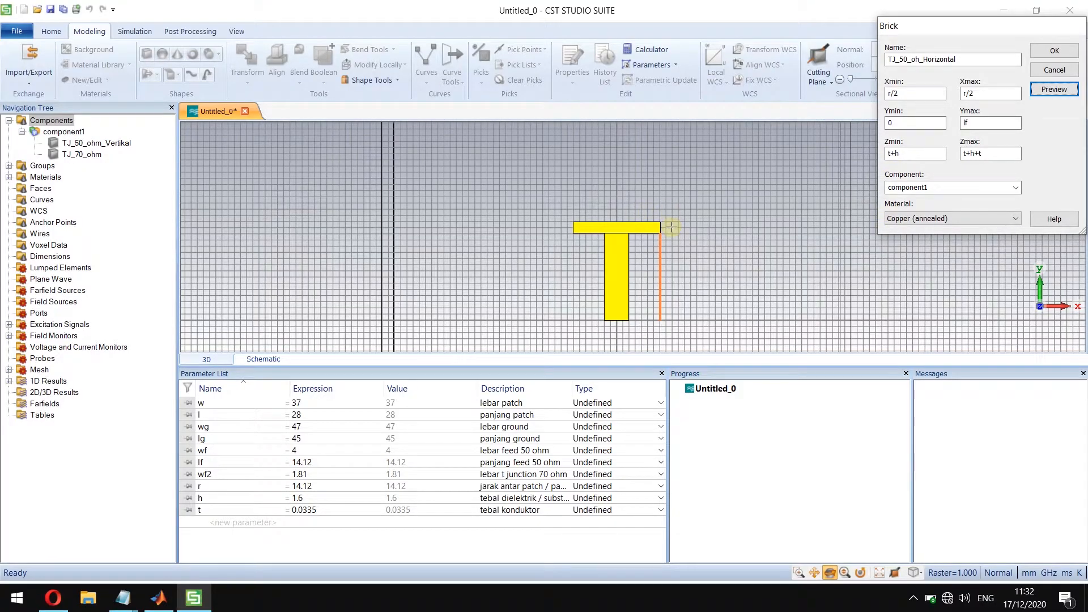
# Set the brick's Xmax to r/2+w/2+wf/2 and preview its horizontal extent.
pyautogui.click(927, 92)
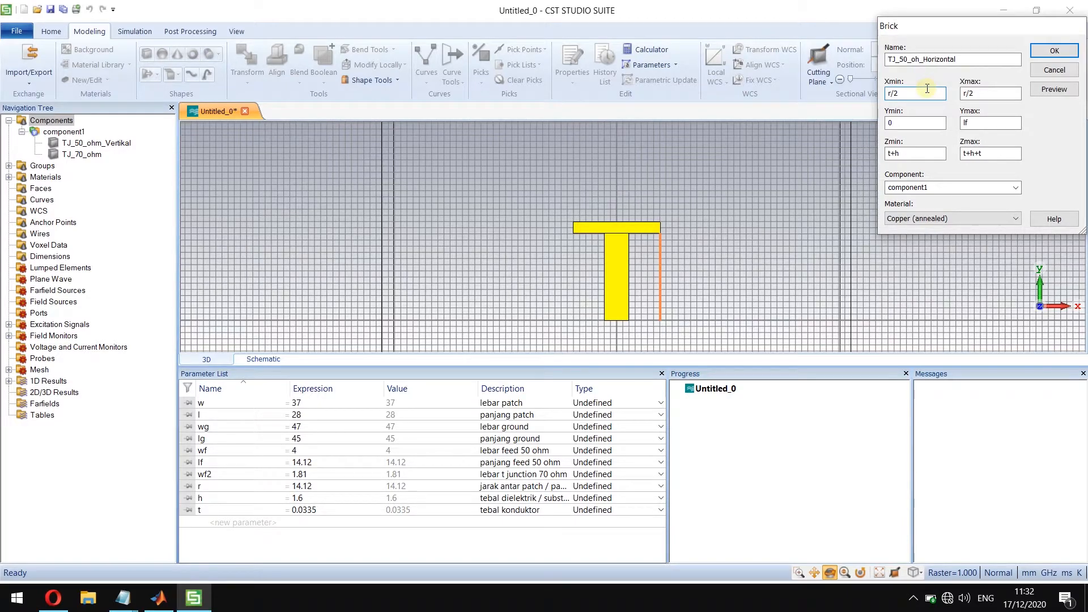
pyautogui.click(934, 124)
pyautogui.write('0')
pyautogui.click(934, 94)
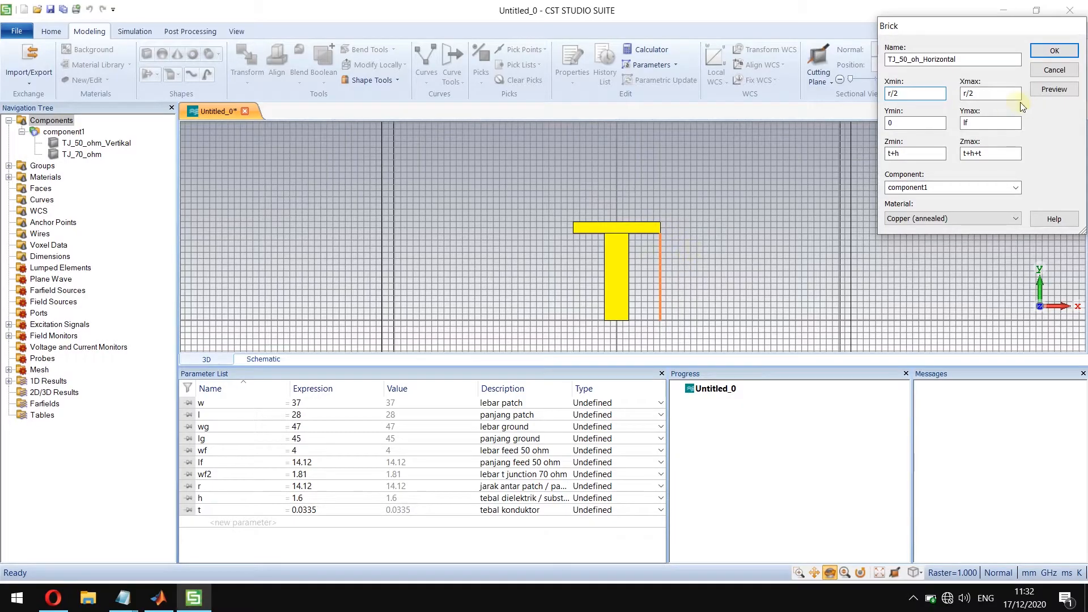
pyautogui.click(991, 93)
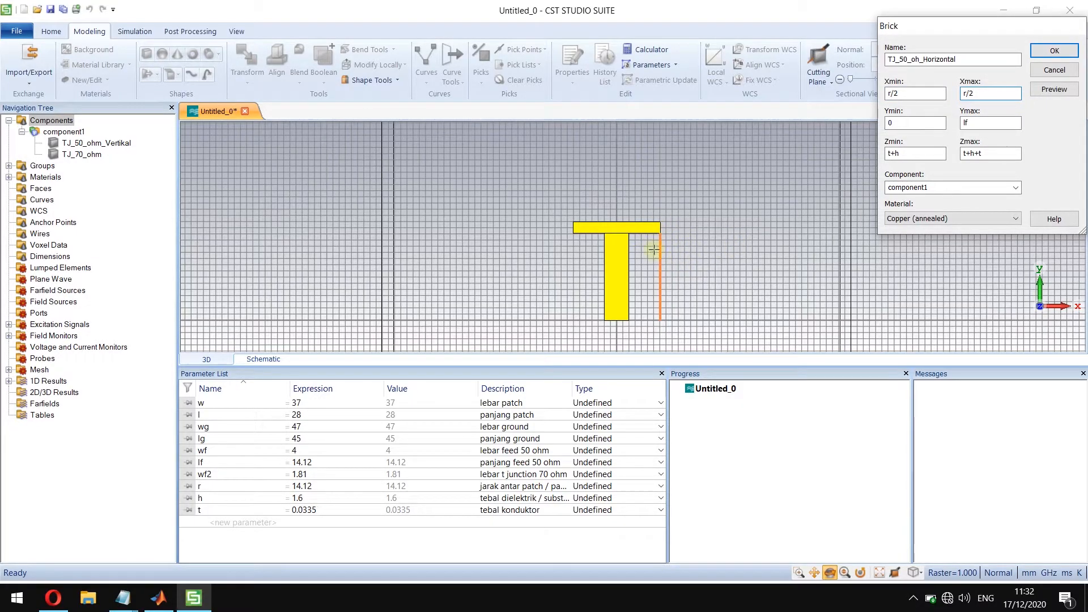
pyautogui.scroll(3, 673, 258)
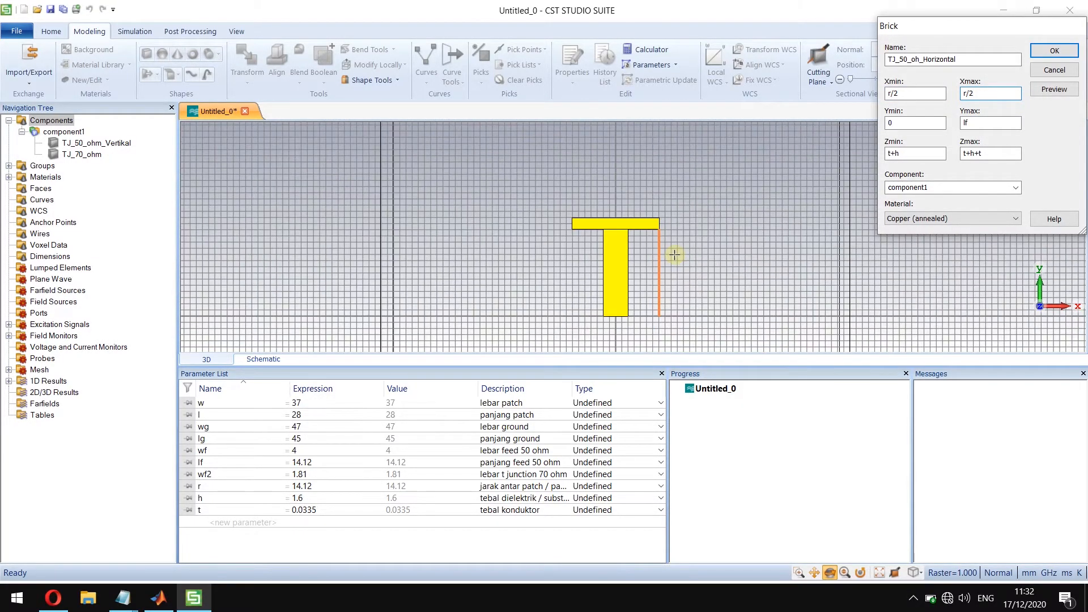
pyautogui.scroll(-3, 674, 256)
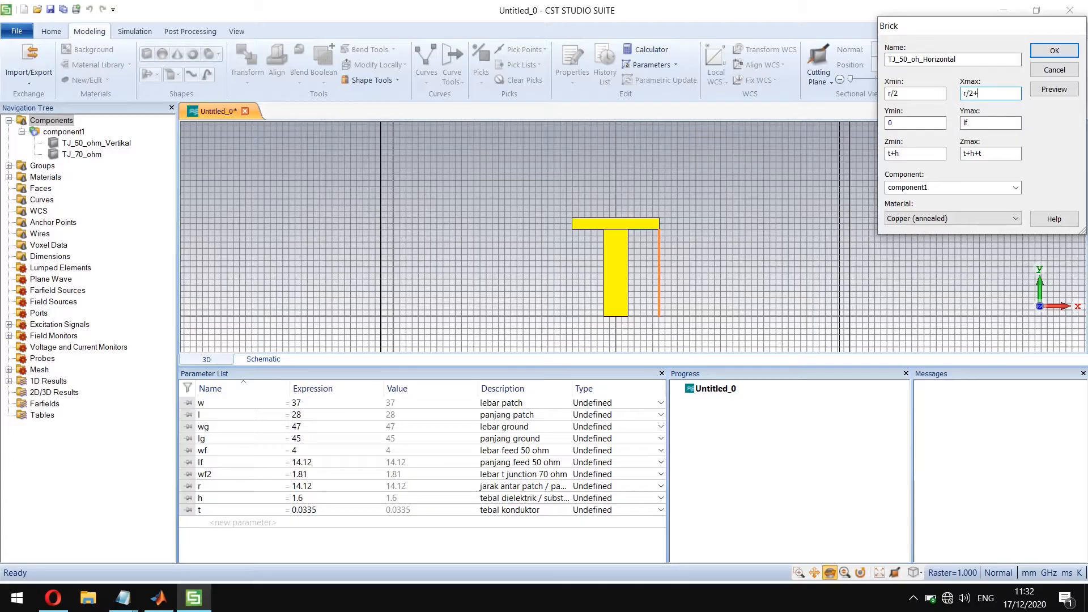
pyautogui.write('w/2+wf/2')
pyautogui.click(1054, 90)
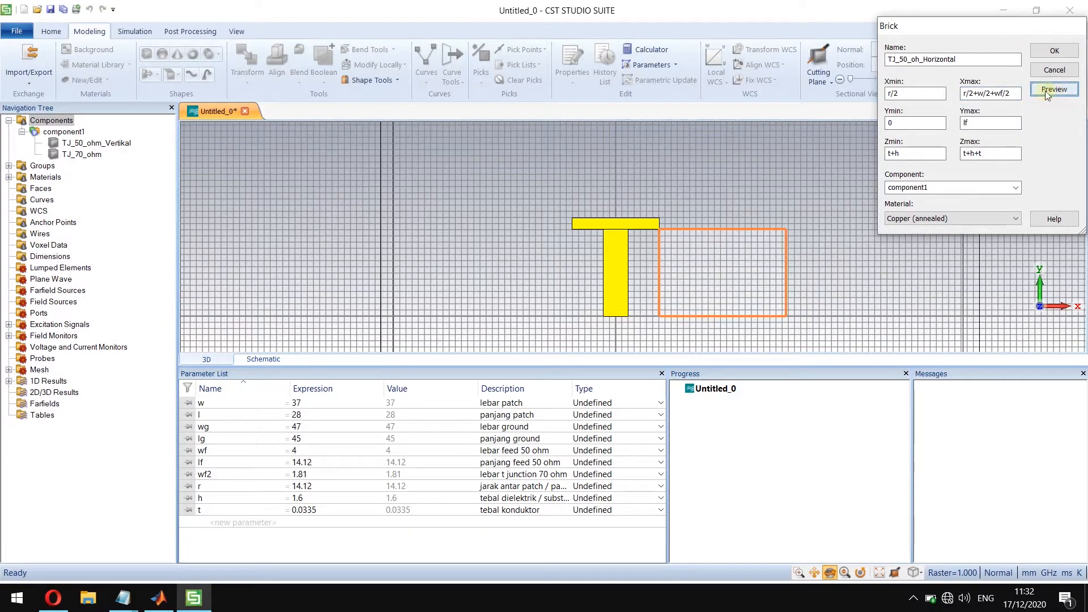
# Preview the brick with Ymin at lf, and extend the Ymin expression to lf+wf2/2-wf/2.
pyautogui.click(926, 123)
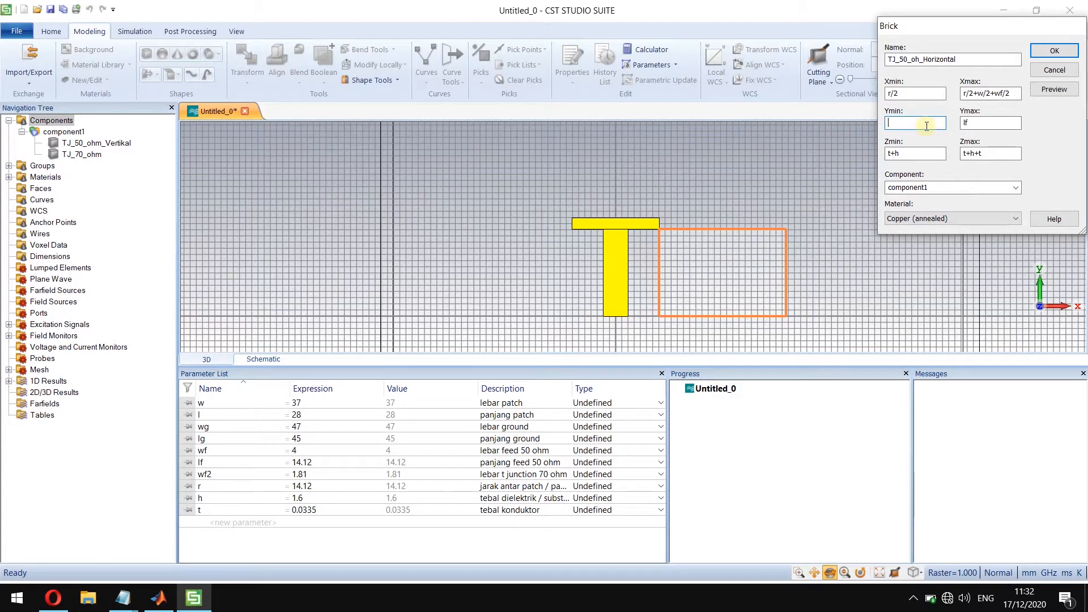
pyautogui.click(1054, 89)
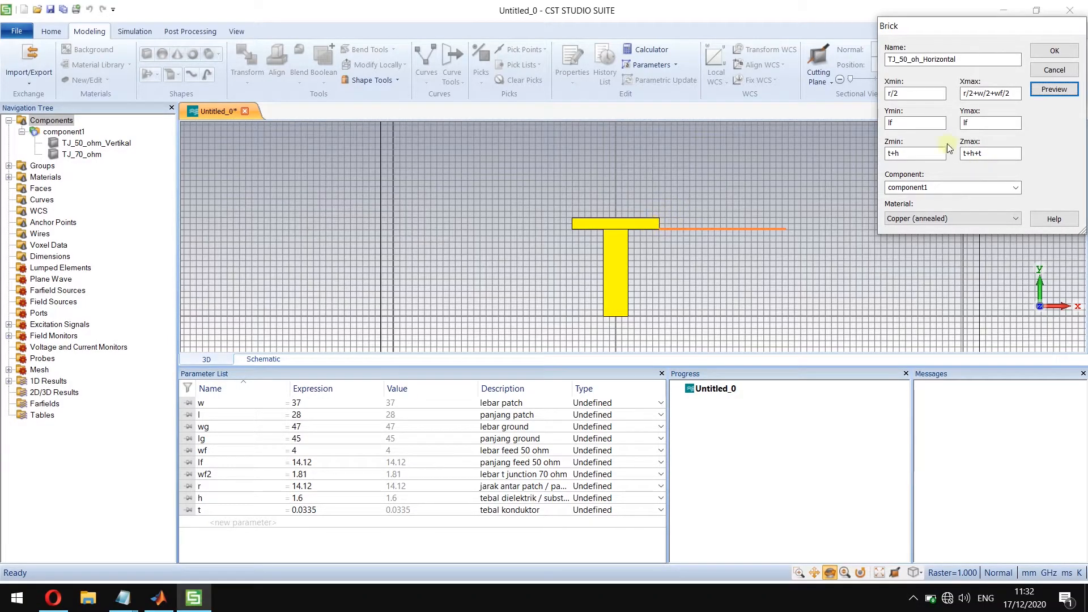
pyautogui.click(991, 121)
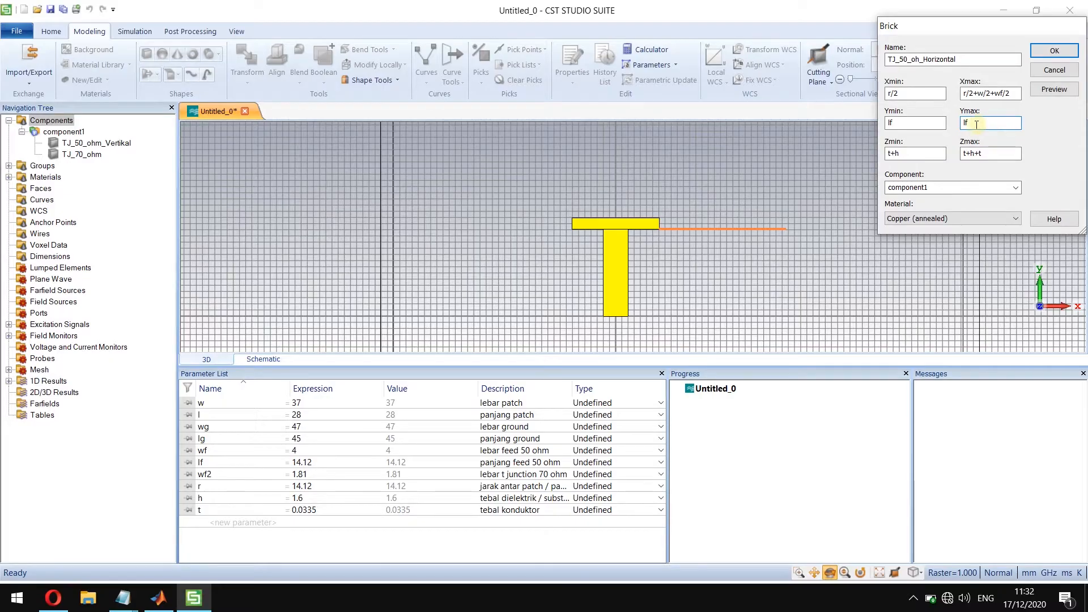
pyautogui.click(933, 123)
pyautogui.write('+wf2/2-wf/22')
pyautogui.moveTo(937, 123); pyautogui.dragTo(839, 128)
# Copy the Ymin expression lf+wf2/2-wf/2 into the brick's Ymax and preview its lower edge.
pyautogui.hotkey('ctrl', 'c')
pyautogui.click(994, 123)
pyautogui.moveTo(995, 123); pyautogui.dragTo(858, 133)
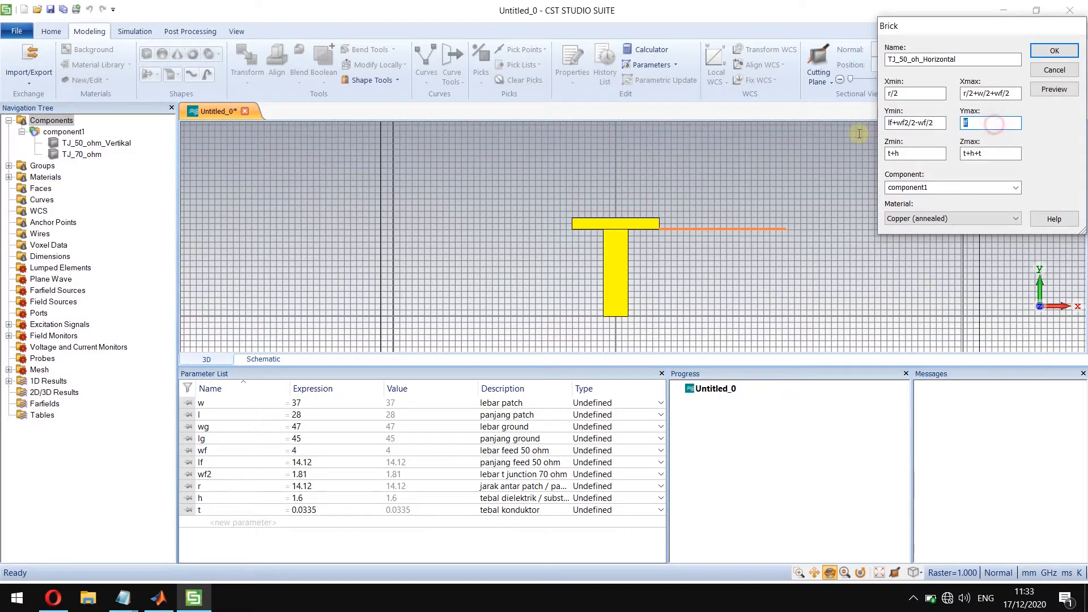
pyautogui.hotkey('ctrl', 'v')
pyautogui.click(1053, 91)
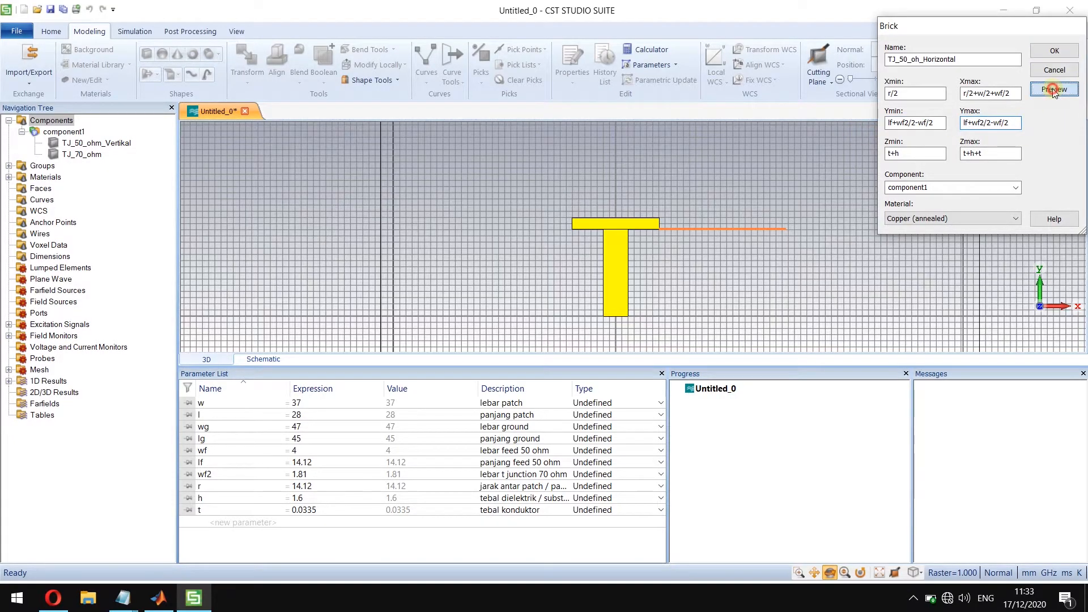
# Try Ymax as lf+wf2/2-wf/2+wf/2 in the preview, and remove the added wf/2 term.
pyautogui.click(1010, 123)
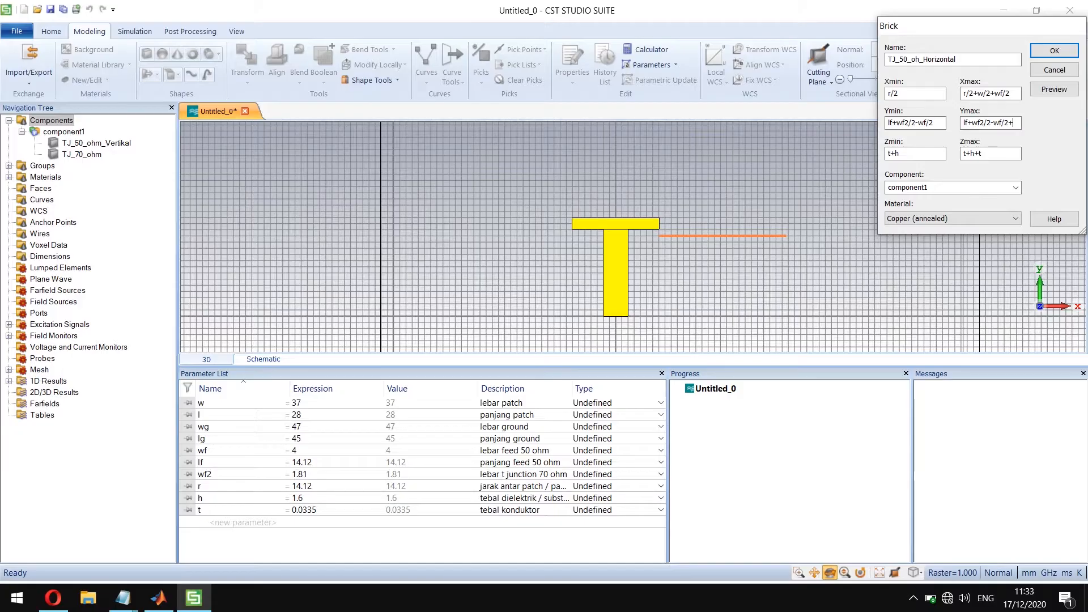
pyautogui.write('wf/2')
pyautogui.click(1053, 89)
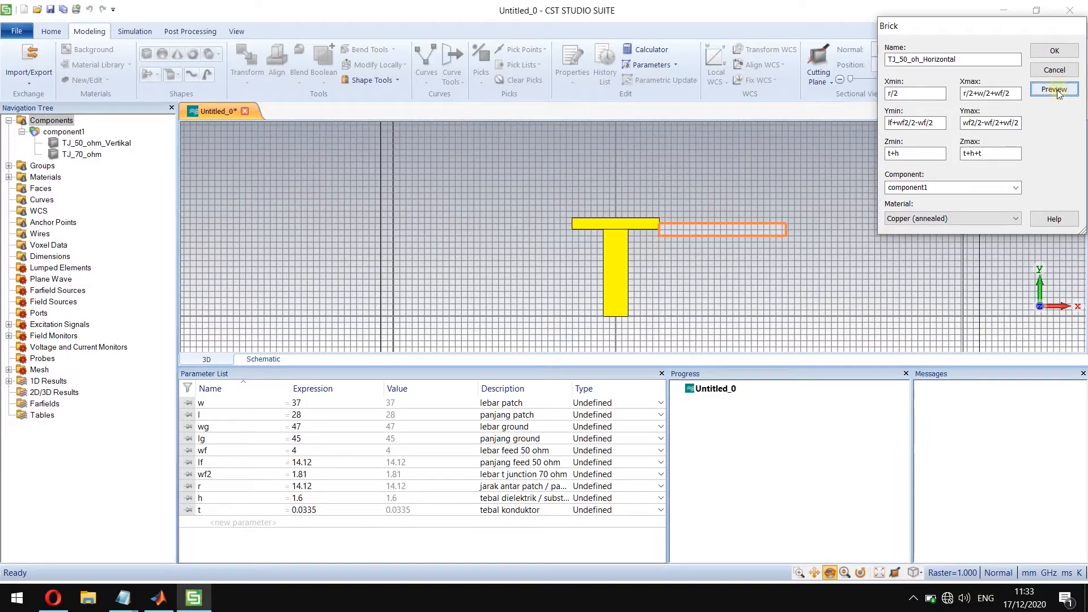
pyautogui.moveTo(998, 122); pyautogui.dragTo(1082, 117)
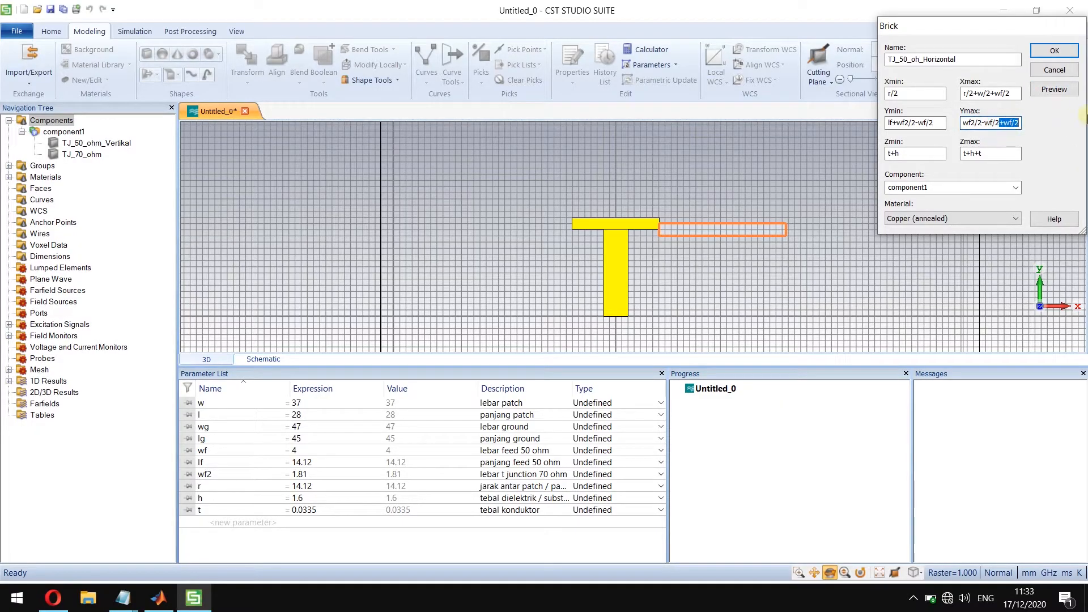
pyautogui.press('BackSpace')
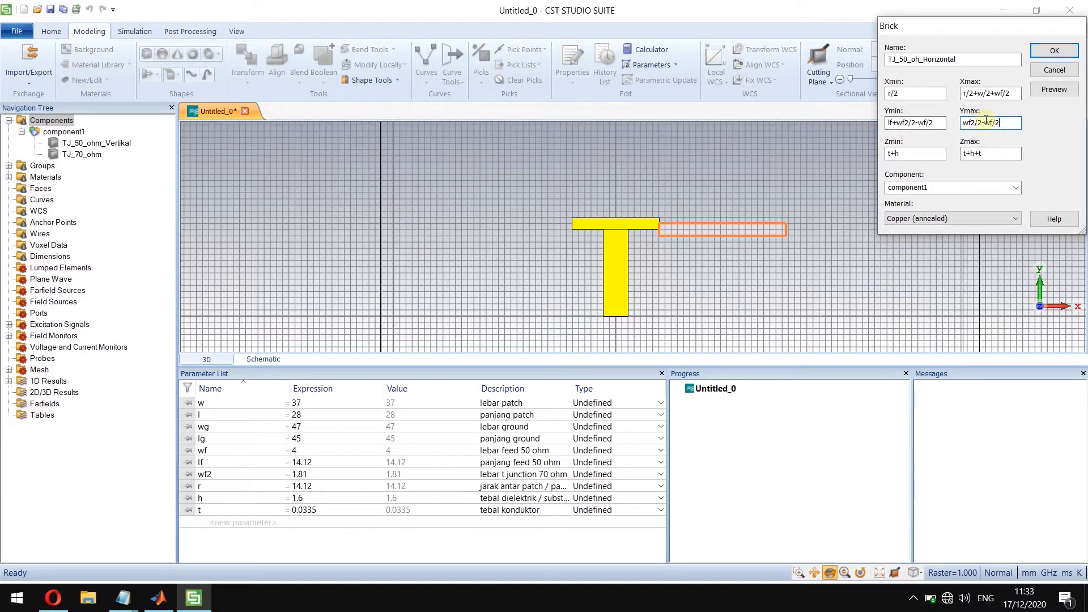
# Set Ymax to lf+wf2/2+wf/2, preview the horizontal 50 ohm line, and create the brick.
pyautogui.moveTo(996, 124)
pyautogui.mouseDown()
pyautogui.moveTo(916, 131)
pyautogui.moveTo(995, 125)
pyautogui.mouseUp()
pyautogui.write('+')
pyautogui.click(1054, 89)
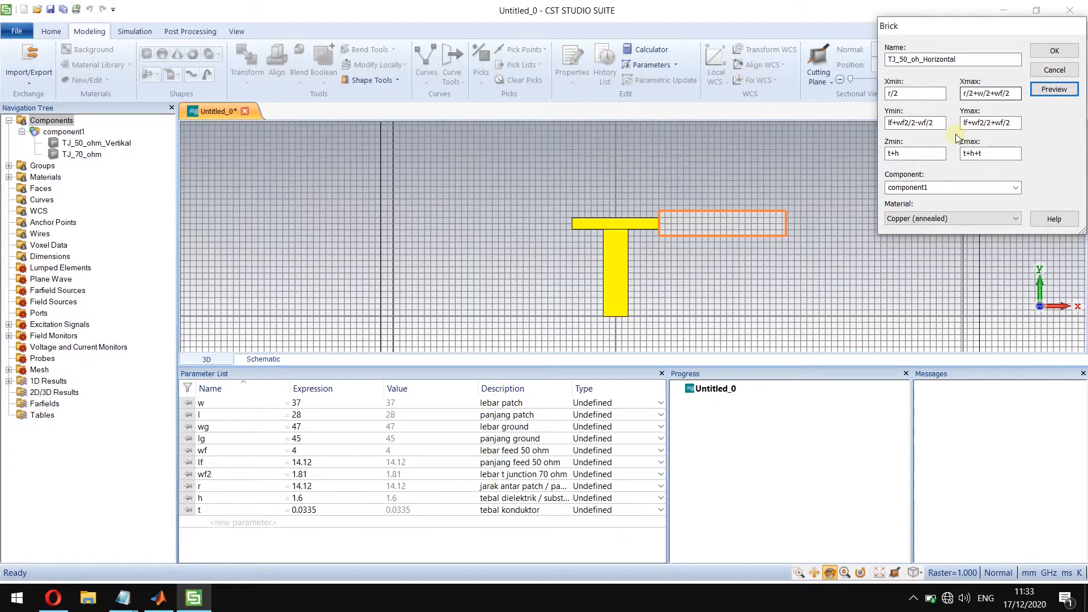
pyautogui.click(1053, 52)
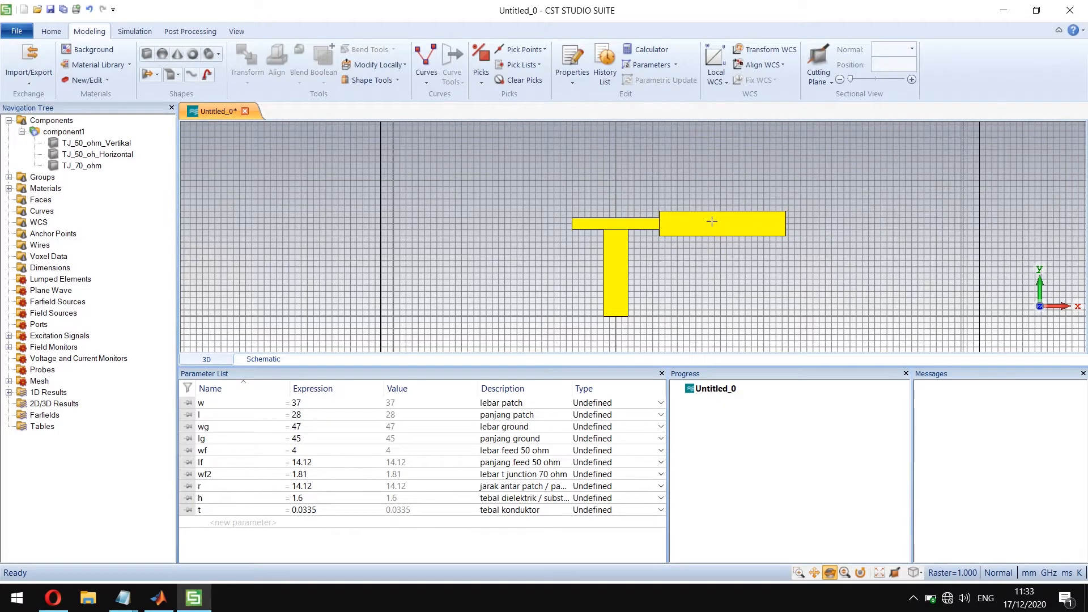
# Set up a mirrored copy of the horizontal 50 ohm line with mirror plane normal X at -1, and preview it.
pyautogui.click(122, 154)
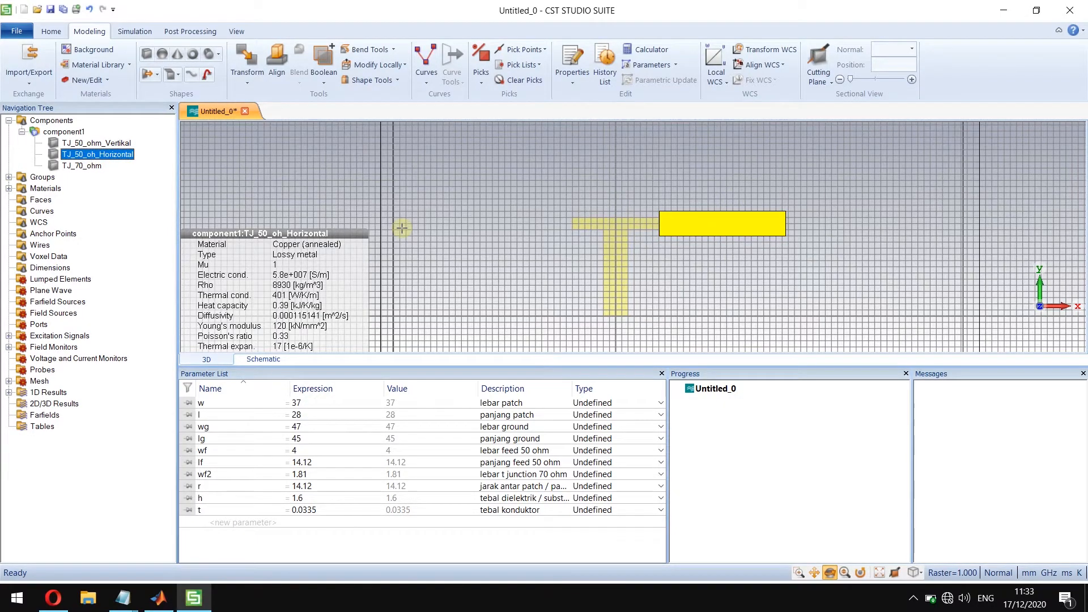
pyautogui.moveTo(80, 156)
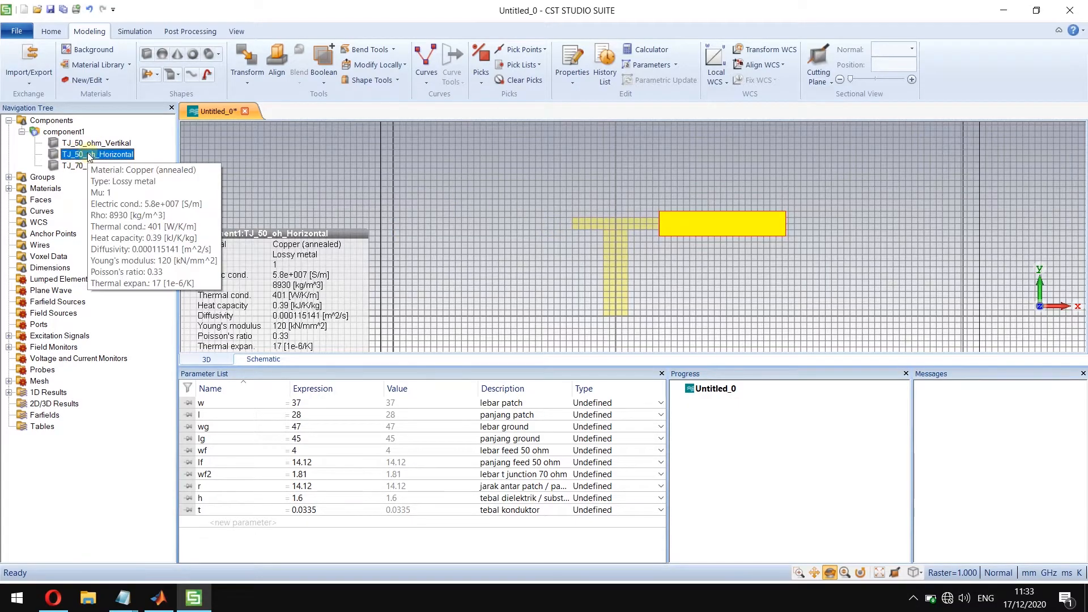
pyautogui.rightClick(80, 156)
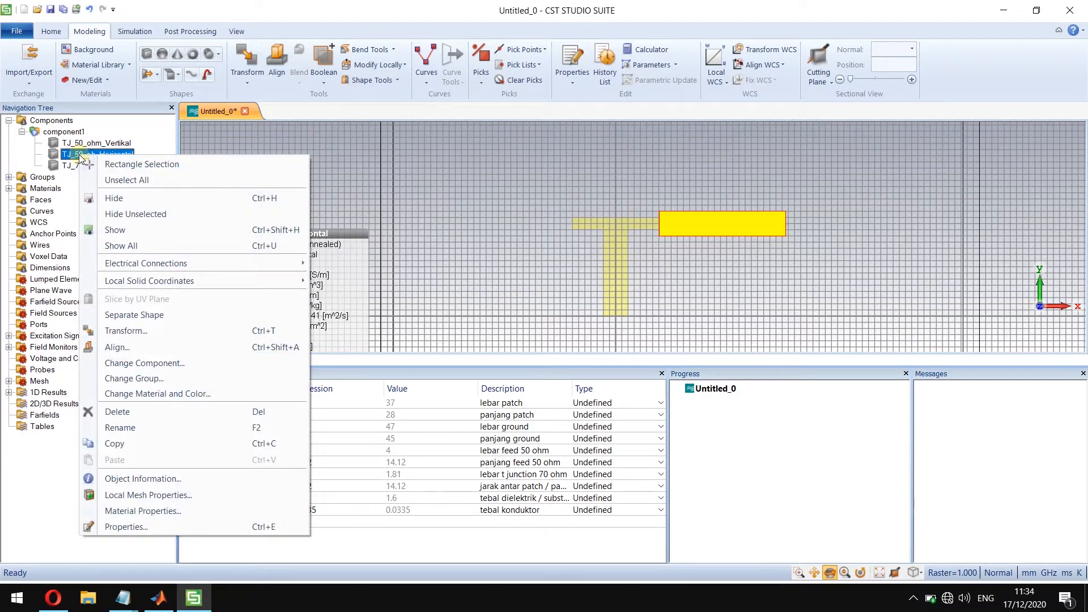
pyautogui.click(150, 337)
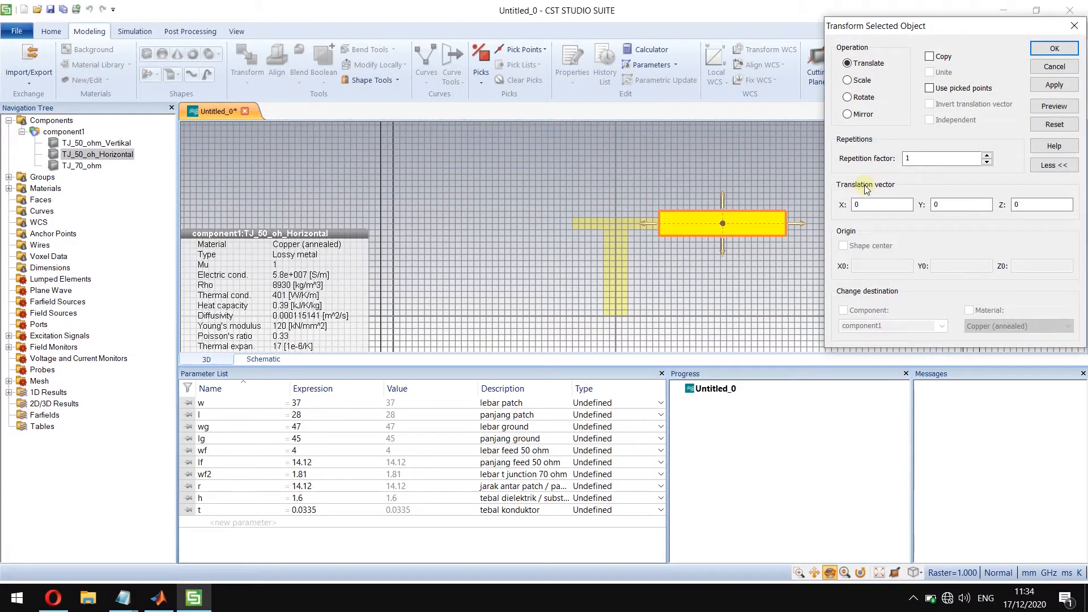
pyautogui.click(847, 115)
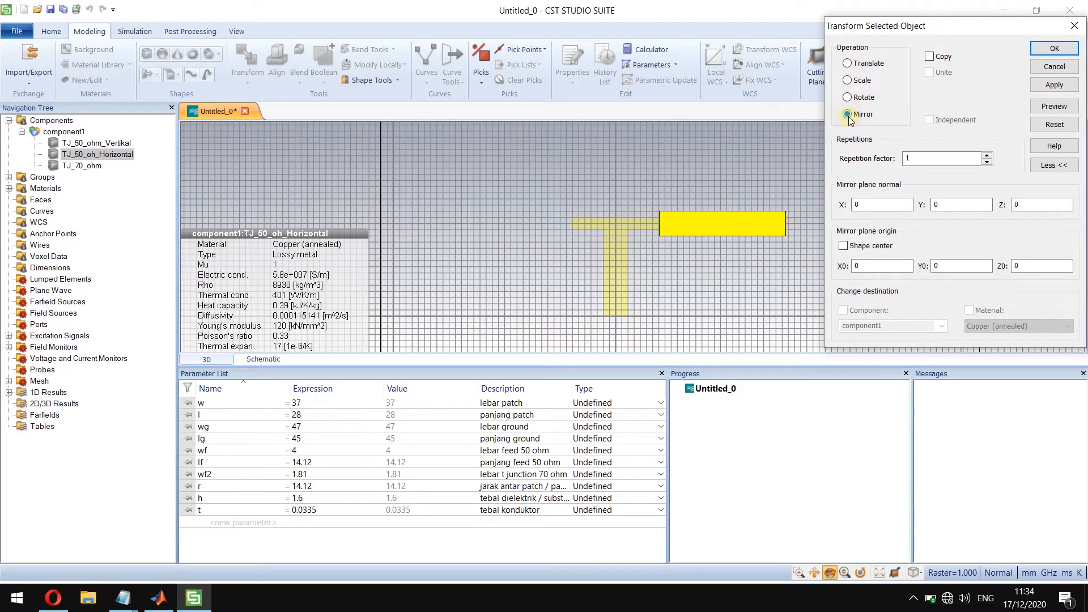
pyautogui.click(929, 56)
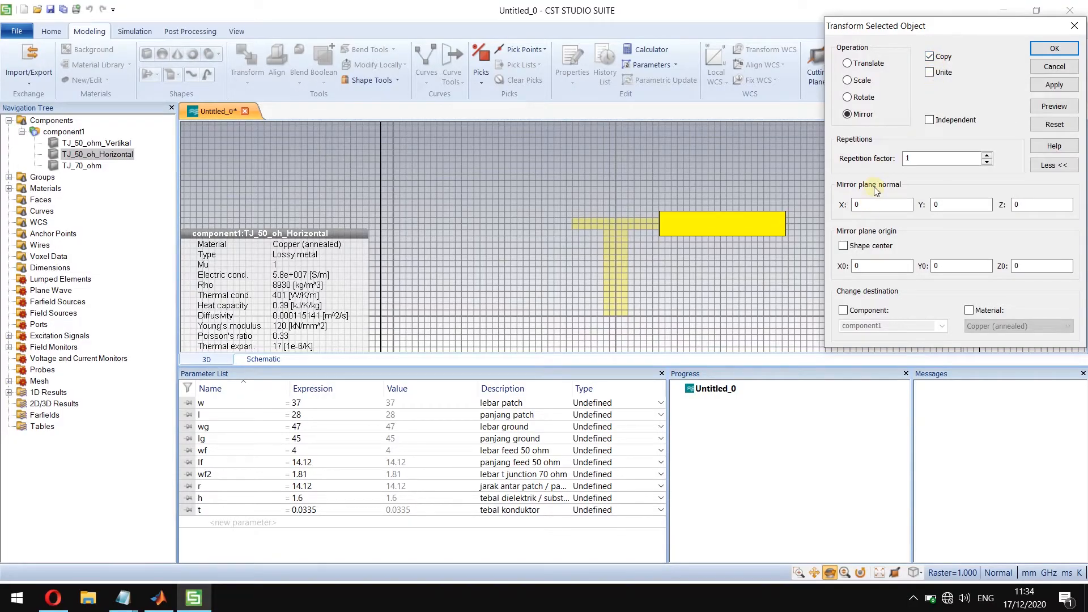
pyautogui.doubleClick(874, 206)
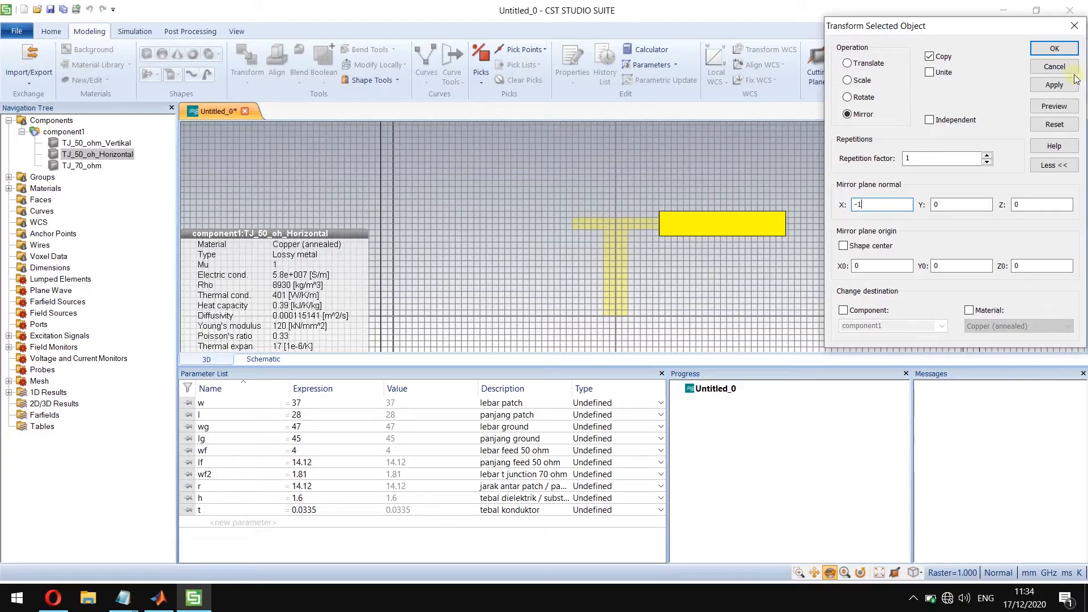
pyautogui.write('-1')
pyautogui.click(1054, 107)
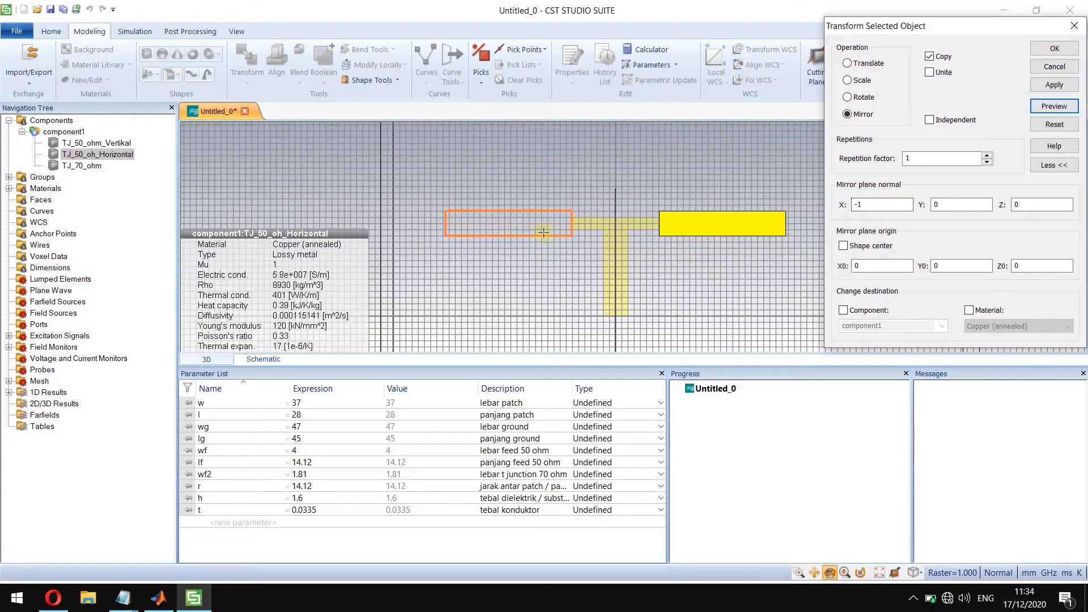
# Try a mirror plane normal X of 1 in the preview, and restore it to -1.
pyautogui.doubleClick(858, 204)
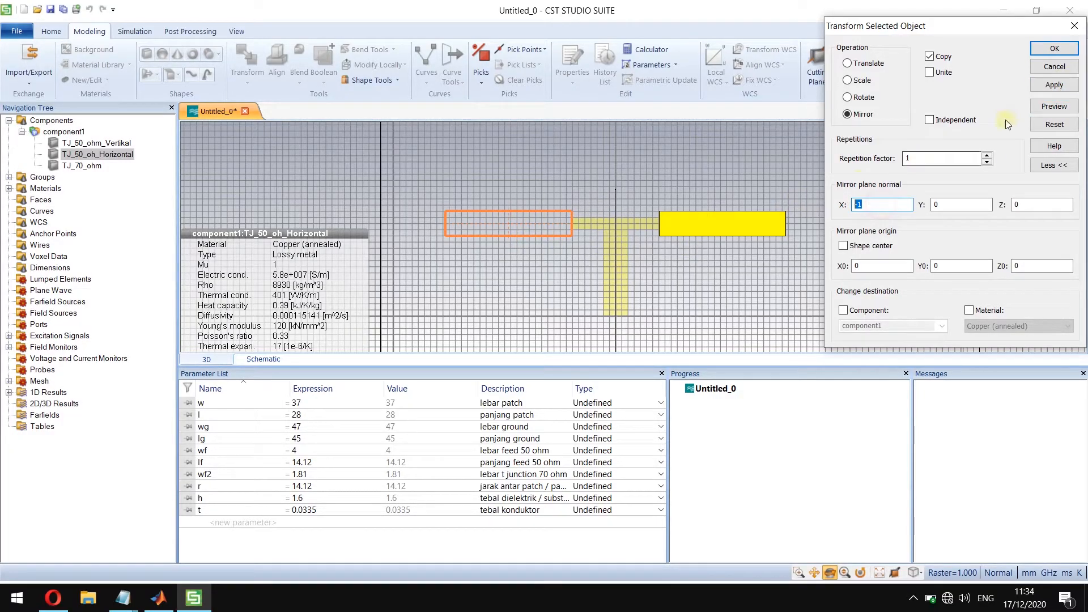
pyautogui.write('1')
pyautogui.click(1053, 106)
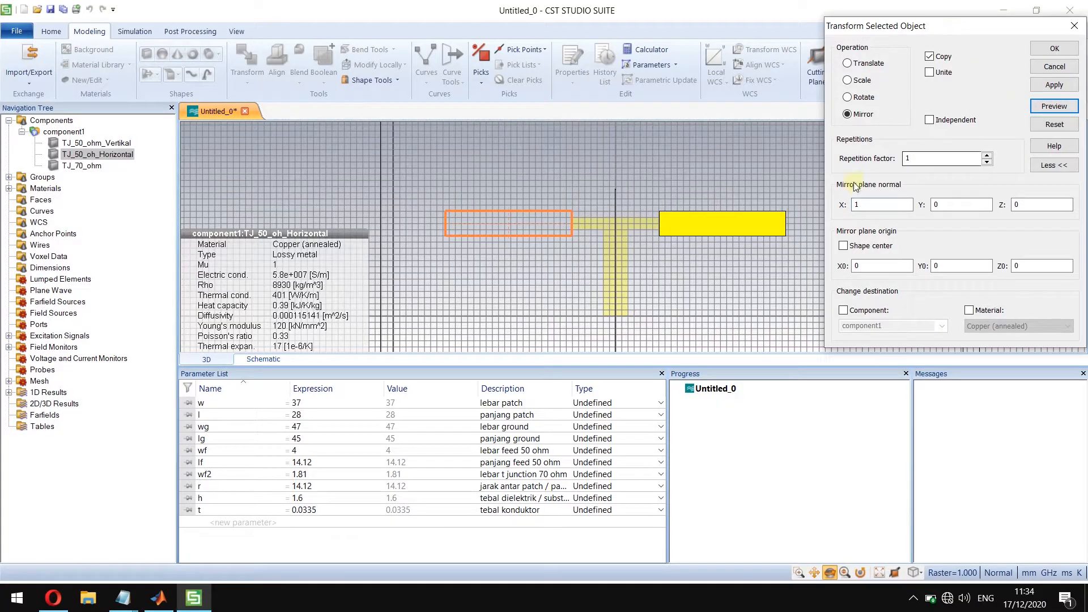
pyautogui.doubleClick(859, 204)
pyautogui.write('-1')
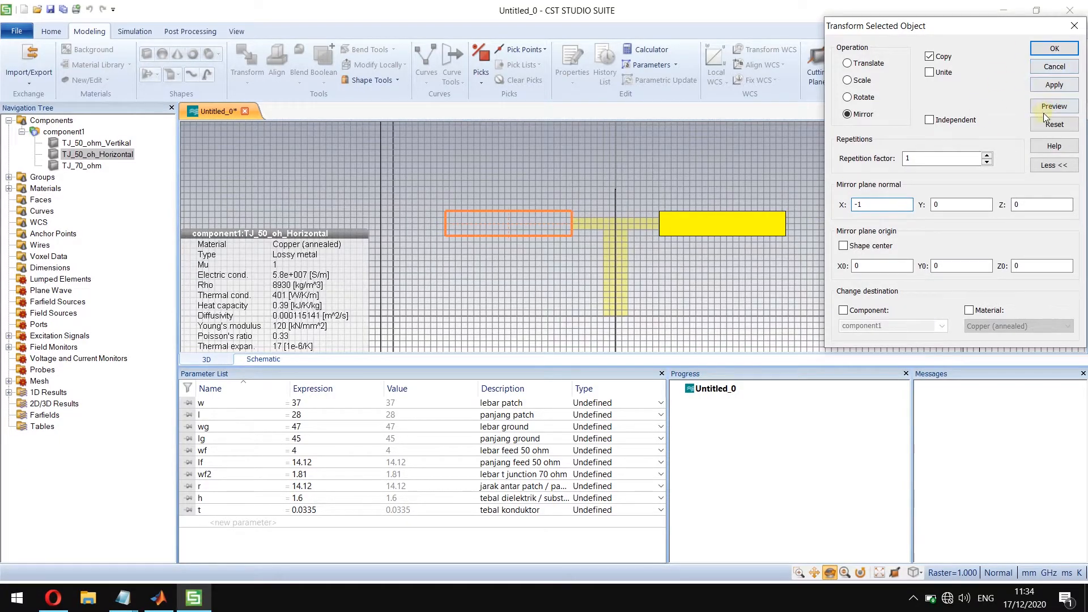
# Create the mirrored copy of the horizontal 50 ohm line, and select component1 to inspect the whole T-junction.
pyautogui.click(1054, 48)
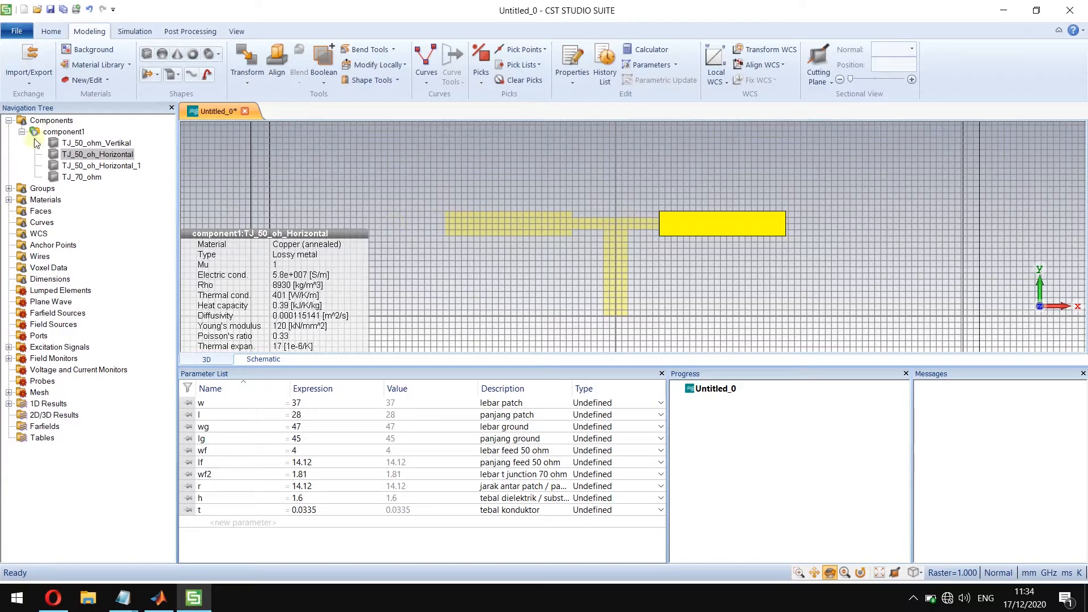
pyautogui.click(53, 131)
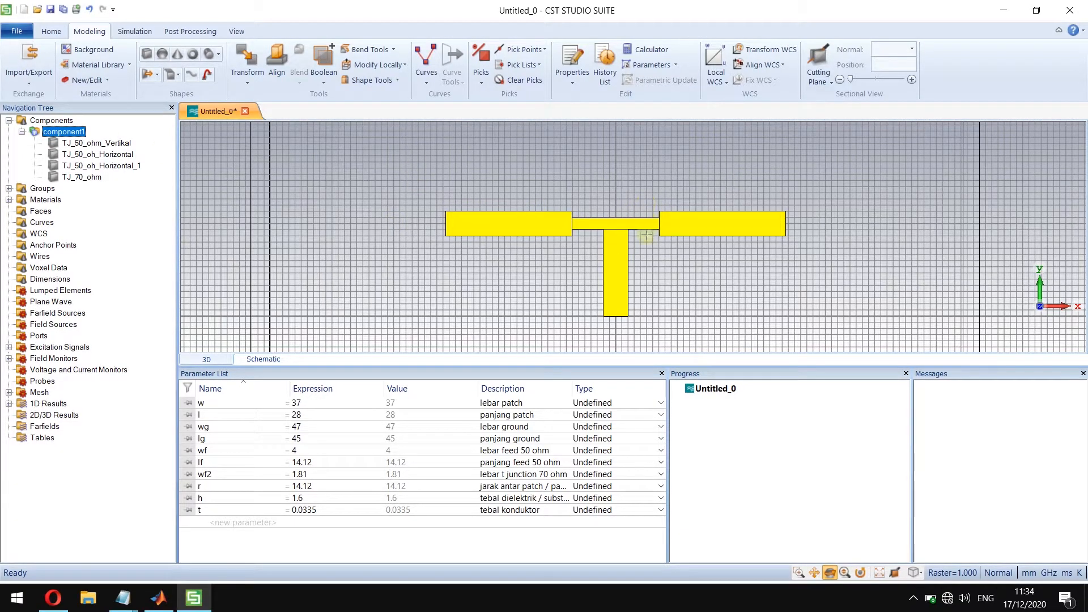
pyautogui.click(879, 572)
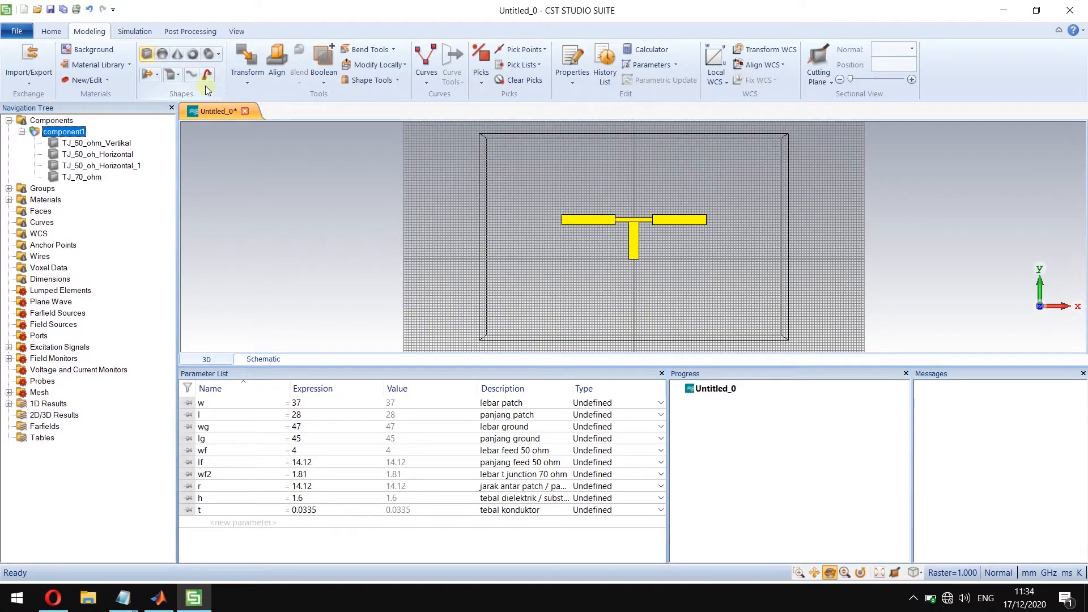
pyautogui.scroll(-2, 697, 229)
pyautogui.scroll(5, 697, 230)
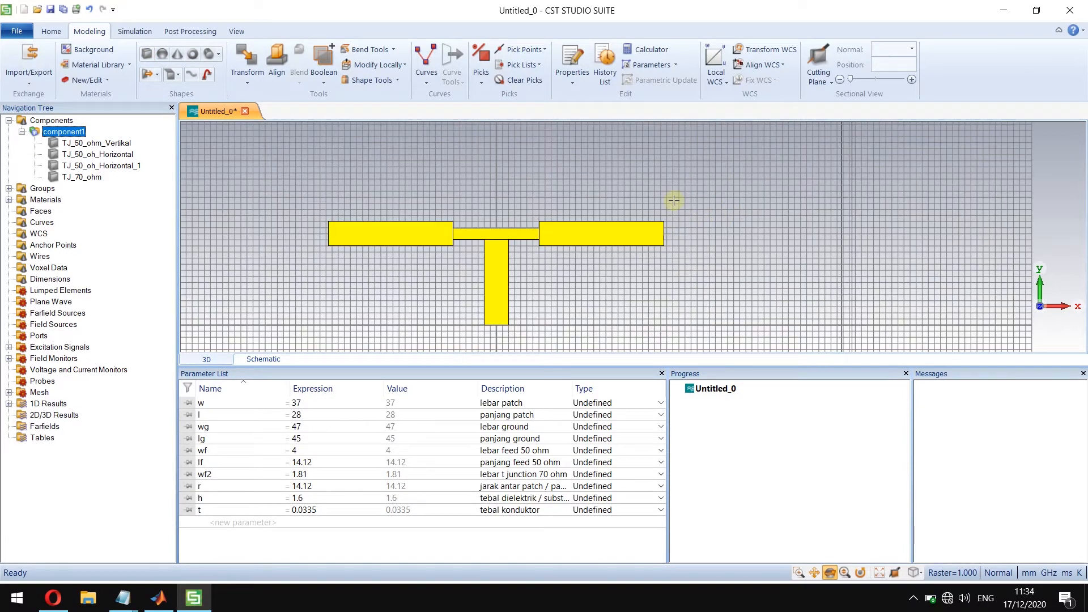
pyautogui.scroll(-1, 602, 160)
pyautogui.scroll(2, 632, 136)
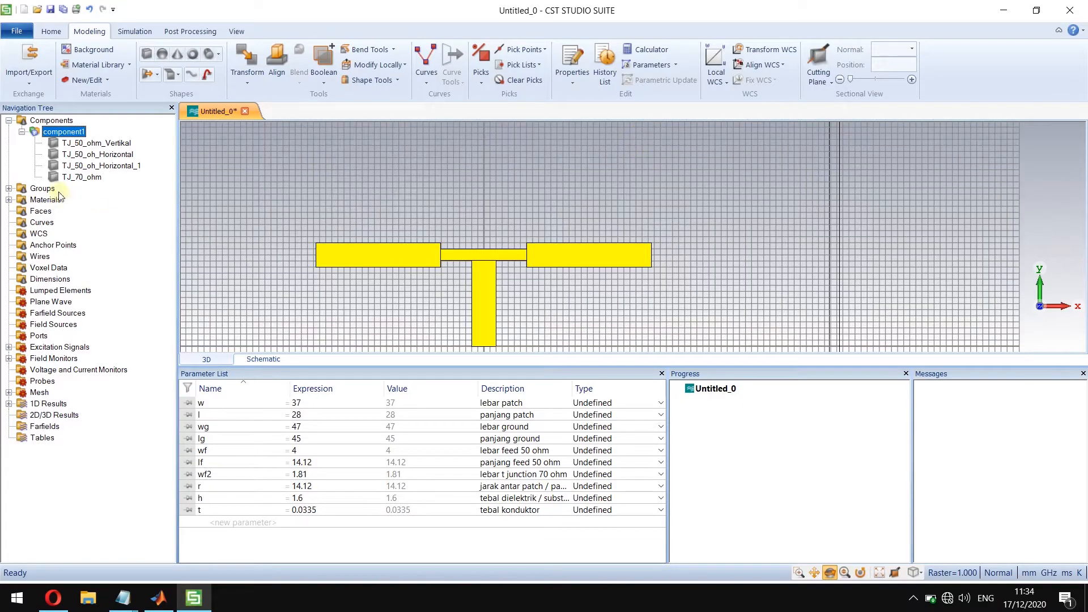
# Start a copper brick named Feedline with Zmin at t+h and Zmax at t+h+t.
pyautogui.click(147, 54)
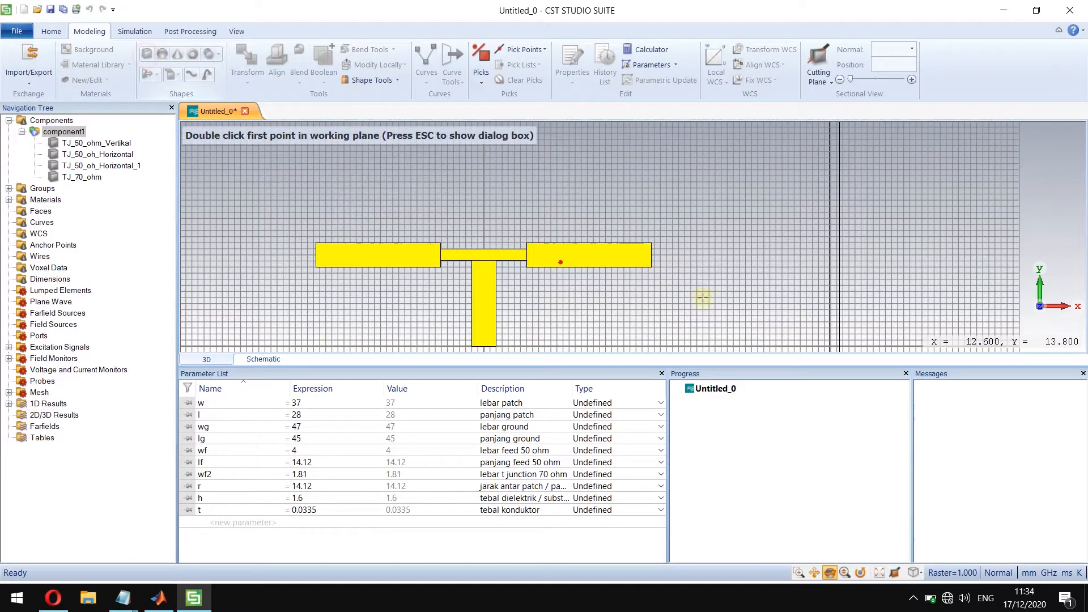
pyautogui.press('Escape')
pyautogui.write('fe')
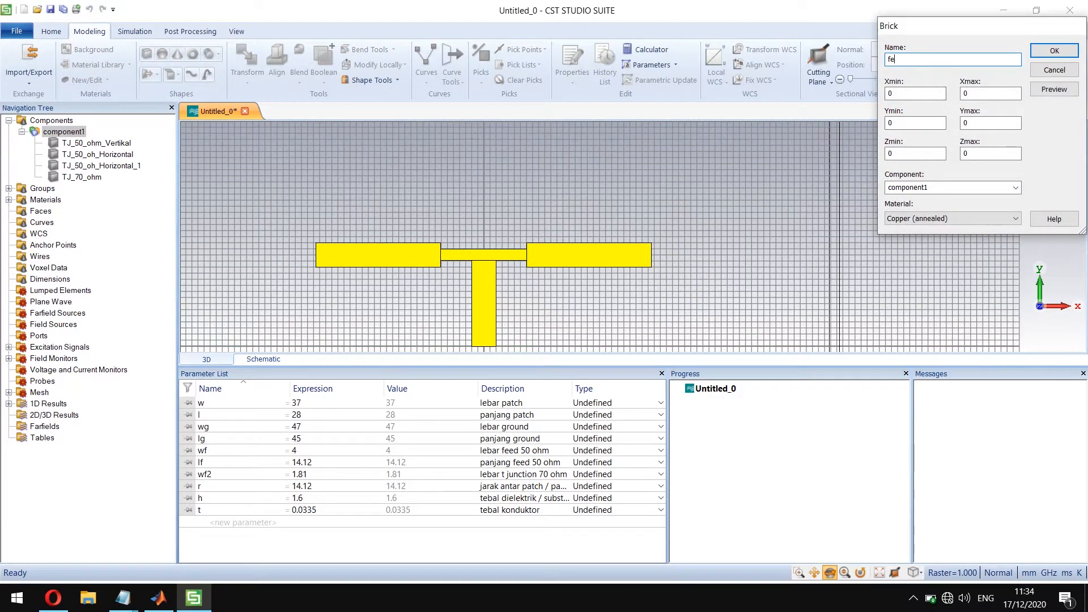
pyautogui.write('ed')
pyautogui.moveTo(988, 26); pyautogui.dragTo(859, 135)
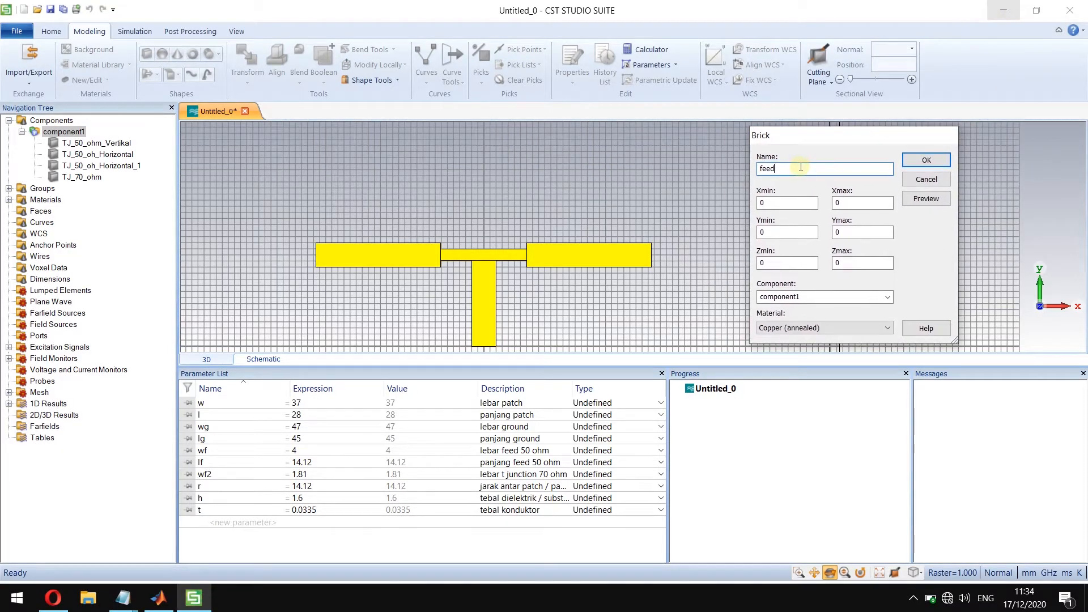
pyautogui.write('F')
pyautogui.press('Tab')
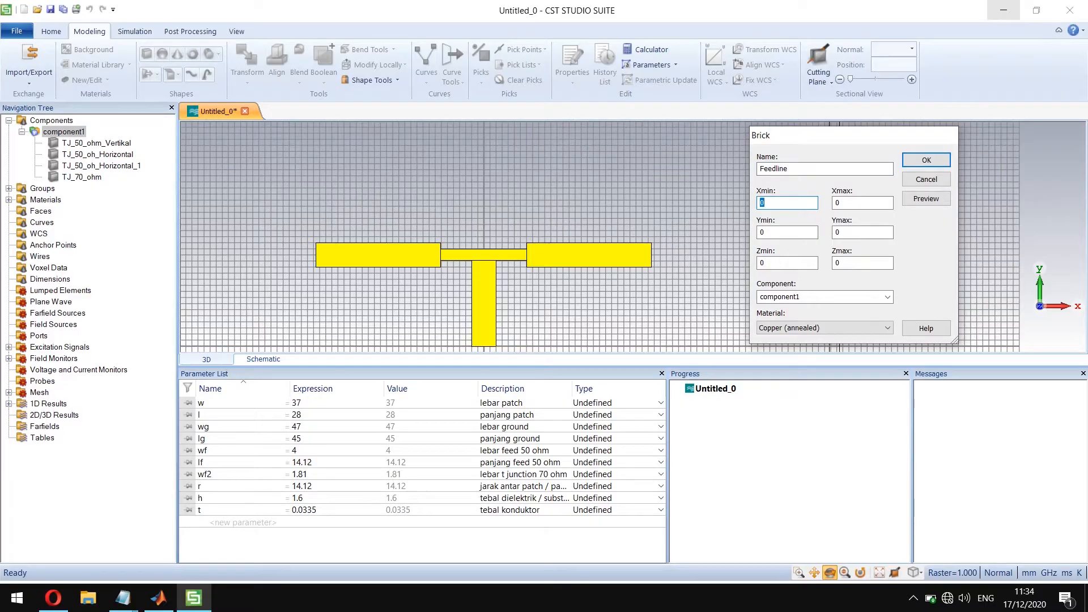
pyautogui.press('Tab')
pyautogui.press('Tab')
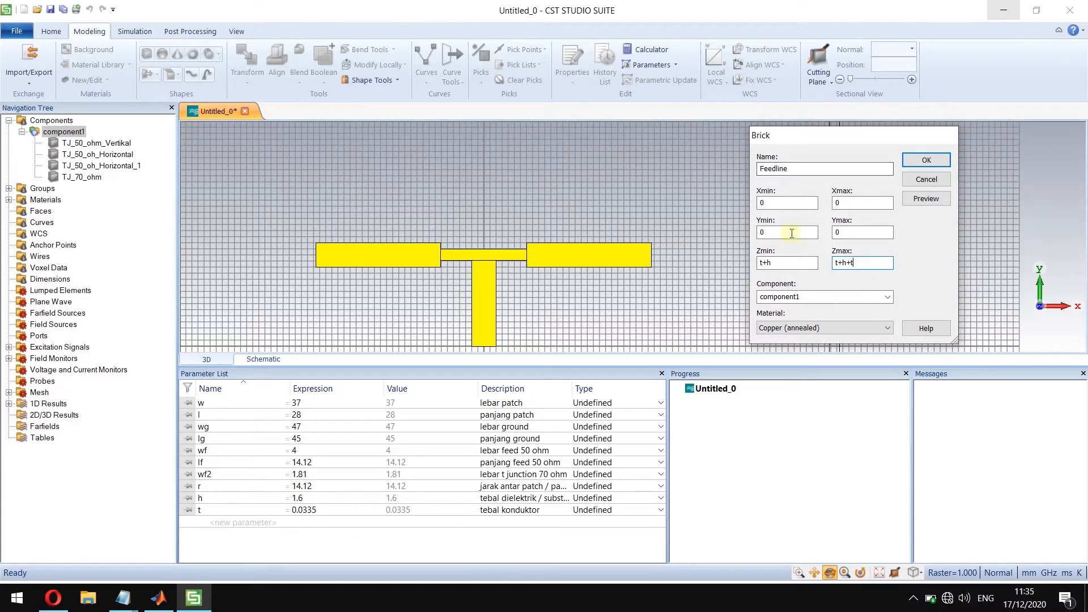
# Set the Feedline brick's Xmin to r/2, and both Ymin and Ymax to lf.
pyautogui.click(785, 203)
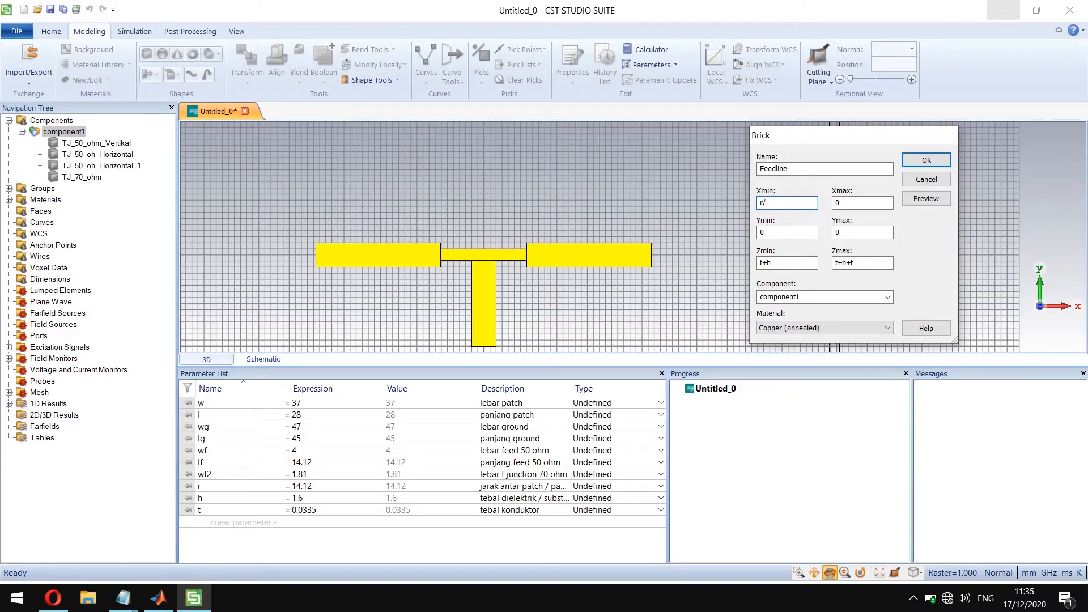
pyautogui.write('2')
pyautogui.doubleClick(842, 233)
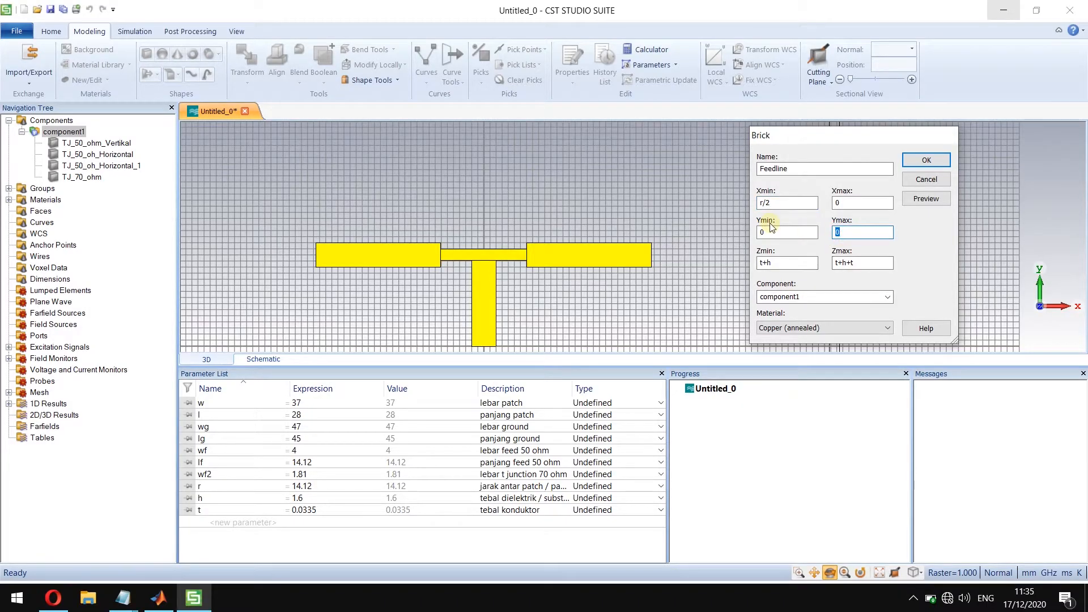
pyautogui.write('lf')
pyautogui.moveTo(787, 233); pyautogui.dragTo(689, 232)
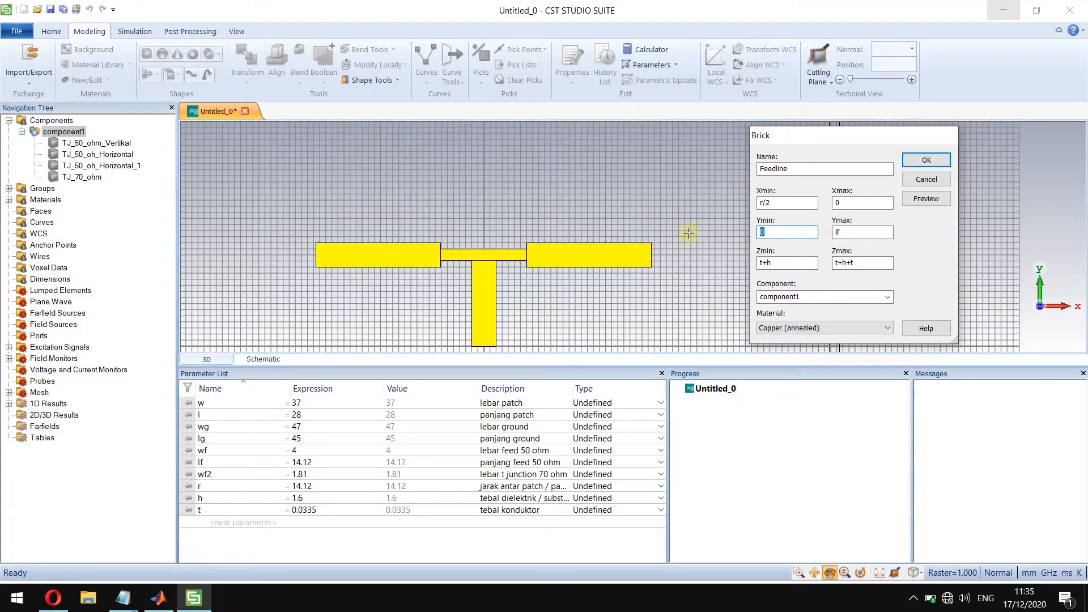
pyautogui.write('lf')
# Try Ymax as lf+wf/2 in the preview, remove the added wf/2 term, and preview the brick again.
pyautogui.click(873, 233)
pyautogui.write('+wf/2')
pyautogui.click(912, 199)
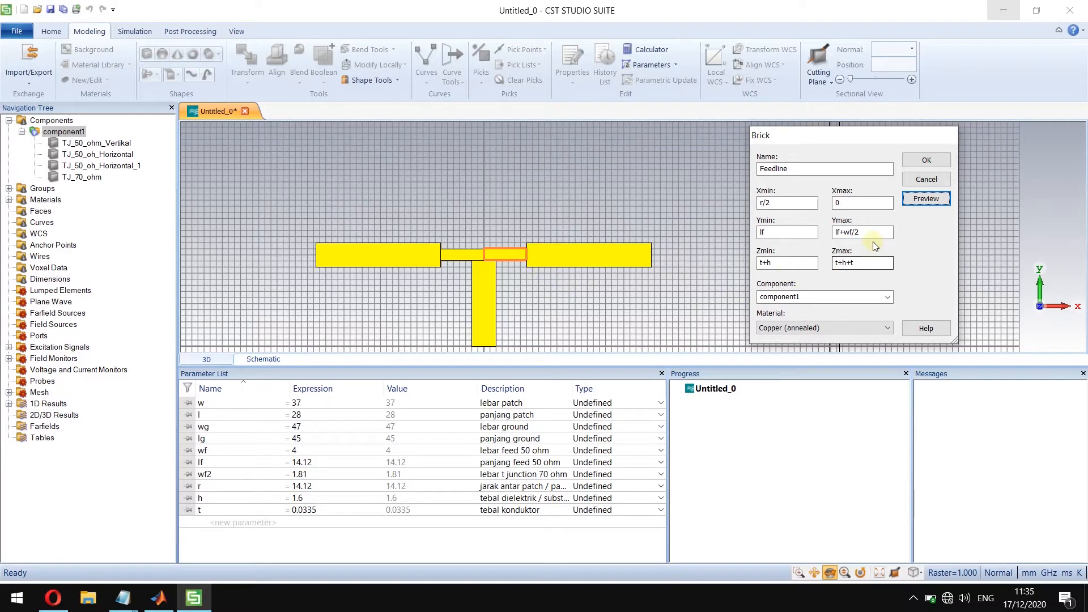
pyautogui.click(872, 233)
pyautogui.press('BackSpace')
pyautogui.press('BackSpace')
pyautogui.press('BackSpace')
pyautogui.press('BackSpace')
pyautogui.press('BackSpace')
pyautogui.click(927, 199)
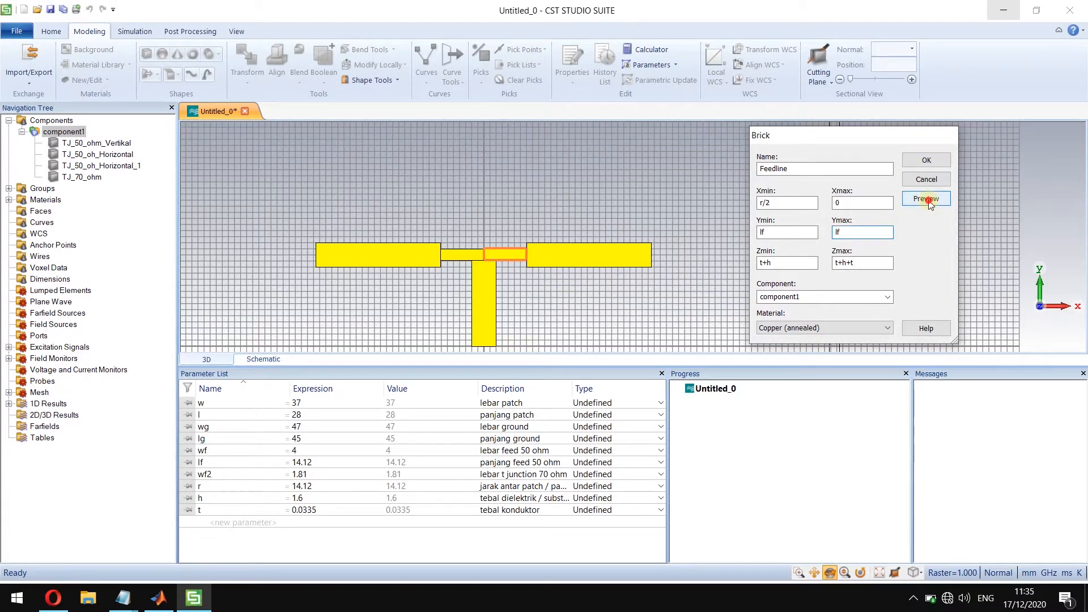
# Set the Feedline brick's Xmax to r/2 and try to preview it.
pyautogui.click(841, 204)
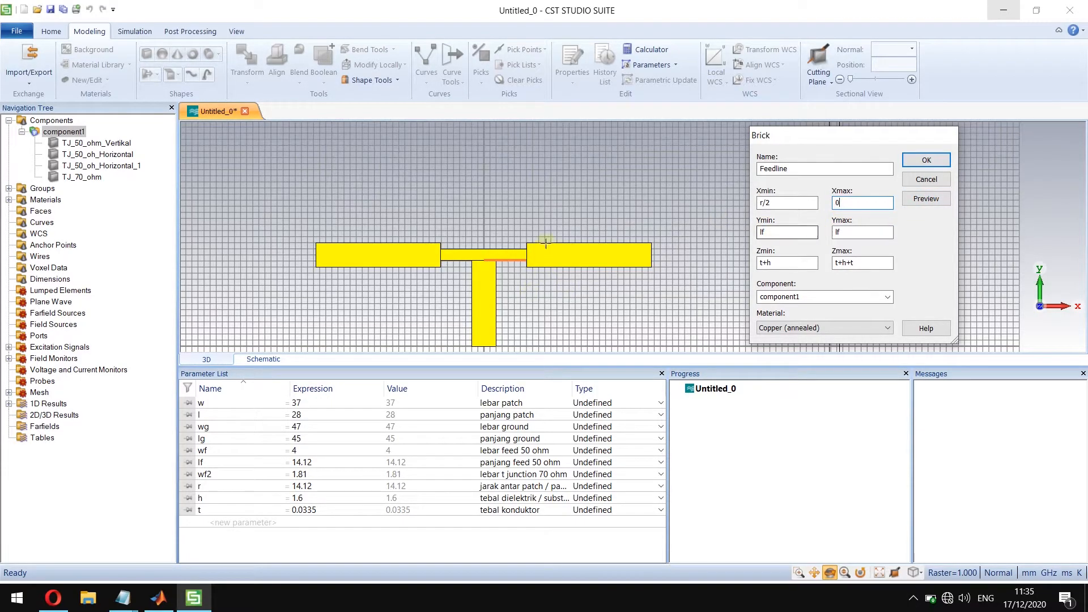
pyautogui.click(798, 205)
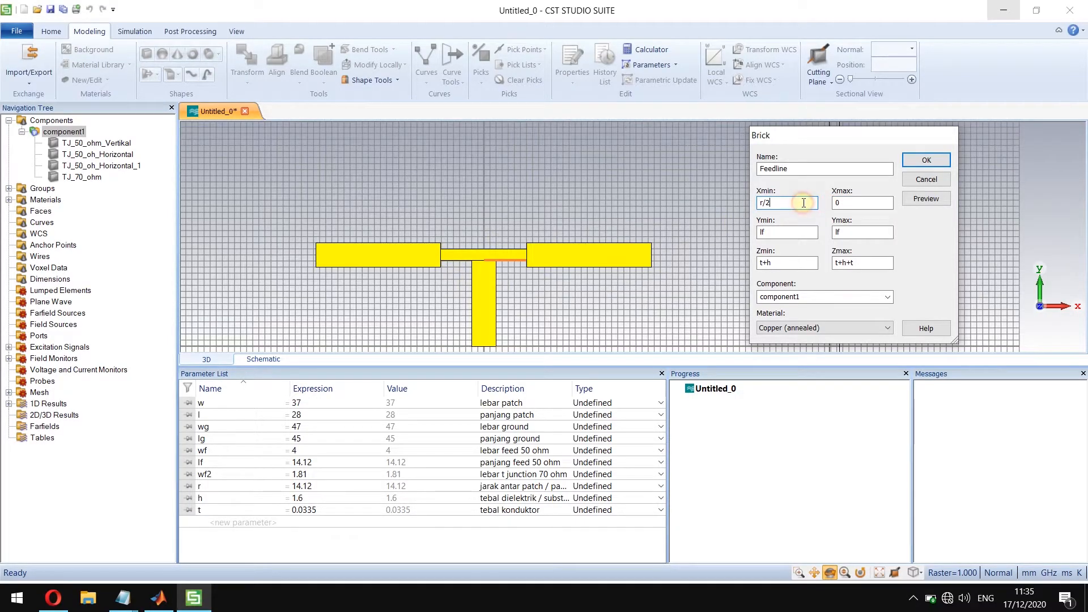
pyautogui.doubleClick(865, 205)
pyautogui.write('r/2')
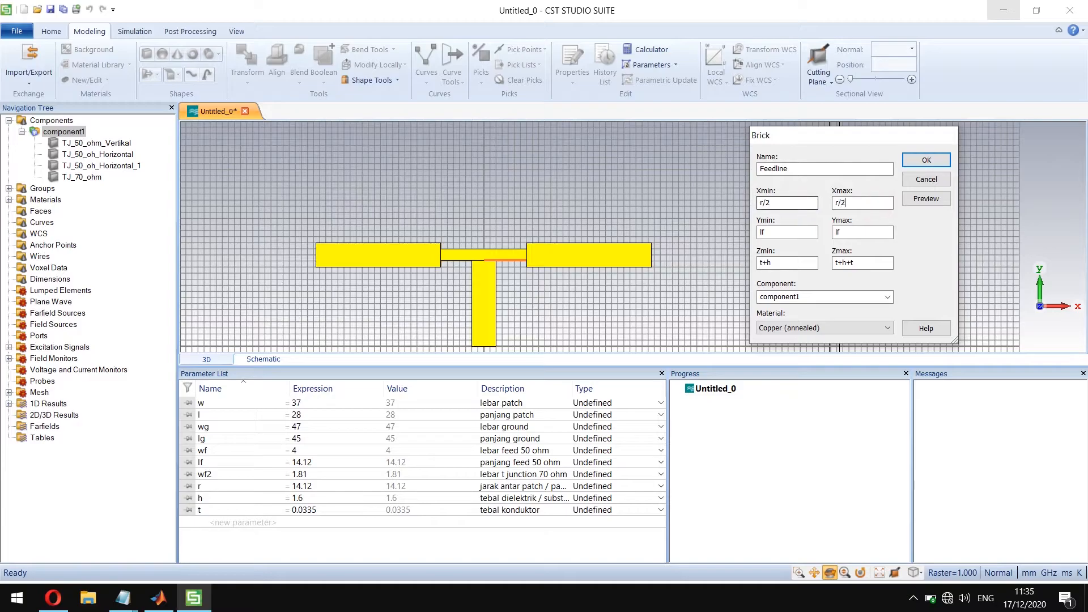
pyautogui.click(909, 201)
pyautogui.click(945, 269)
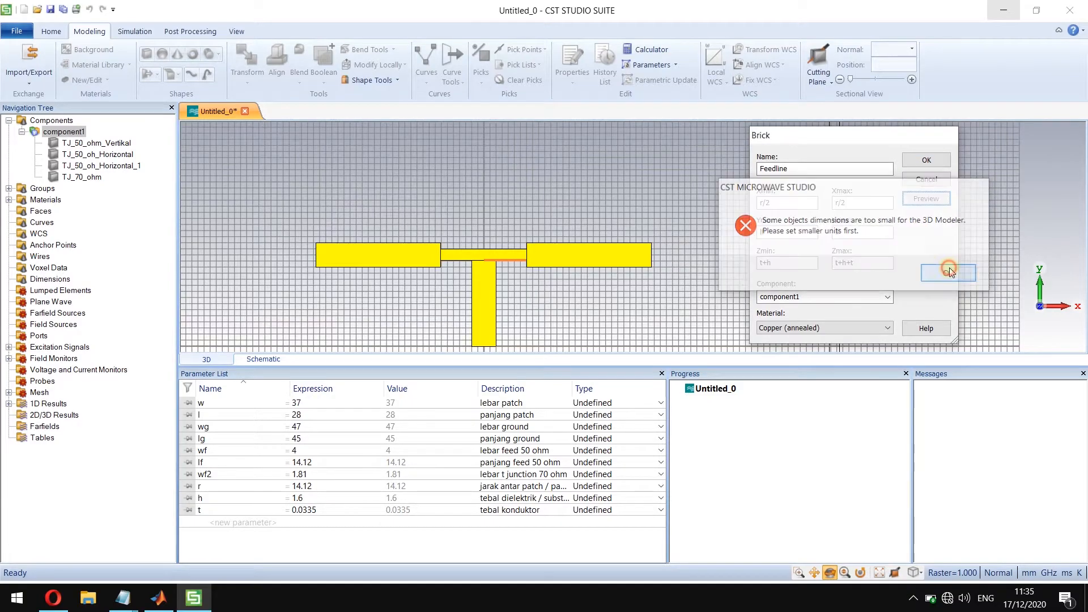
# Extend Xmin to r/2+w/2-wf/2 and Xmax to r/2+w/2+wf/2, and preview the Feedline brick.
pyautogui.click(854, 200)
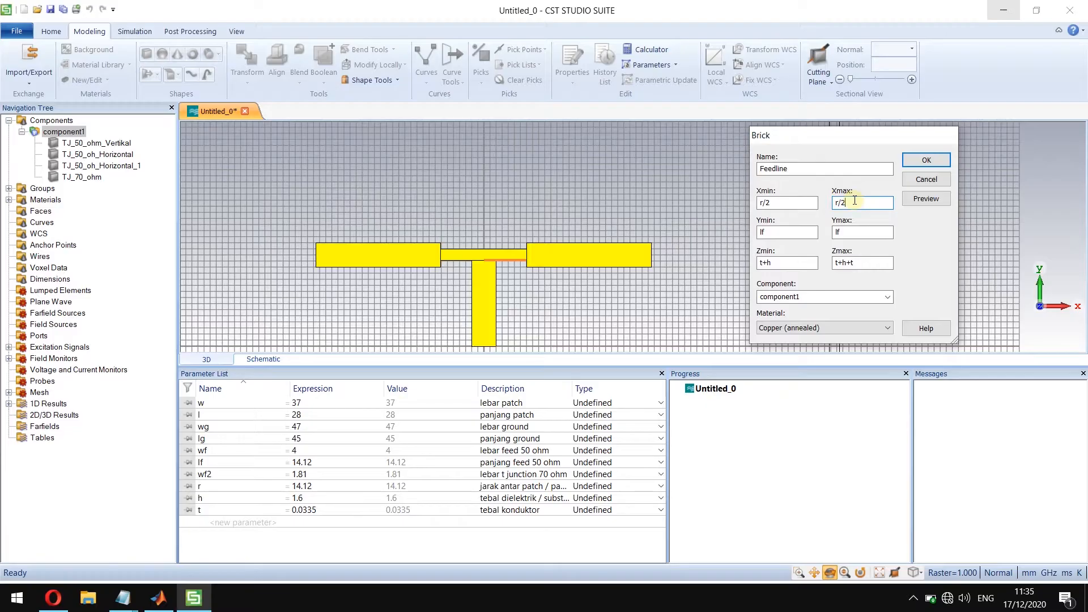
pyautogui.click(804, 202)
pyautogui.write('+w/2-wf/2')
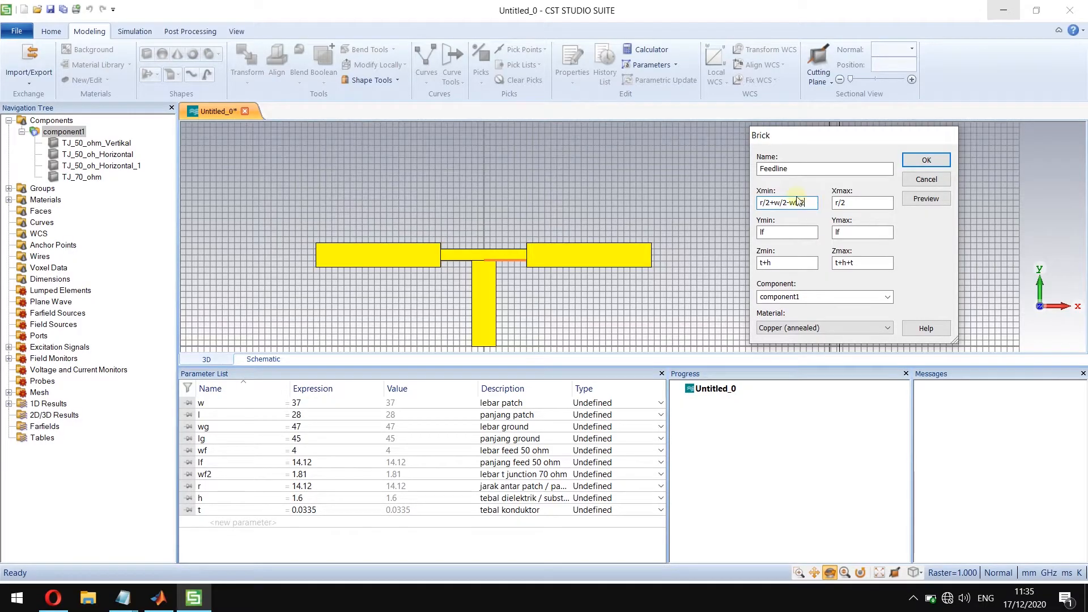
pyautogui.click(855, 202)
pyautogui.write('+w/2+wf/2')
pyautogui.click(925, 199)
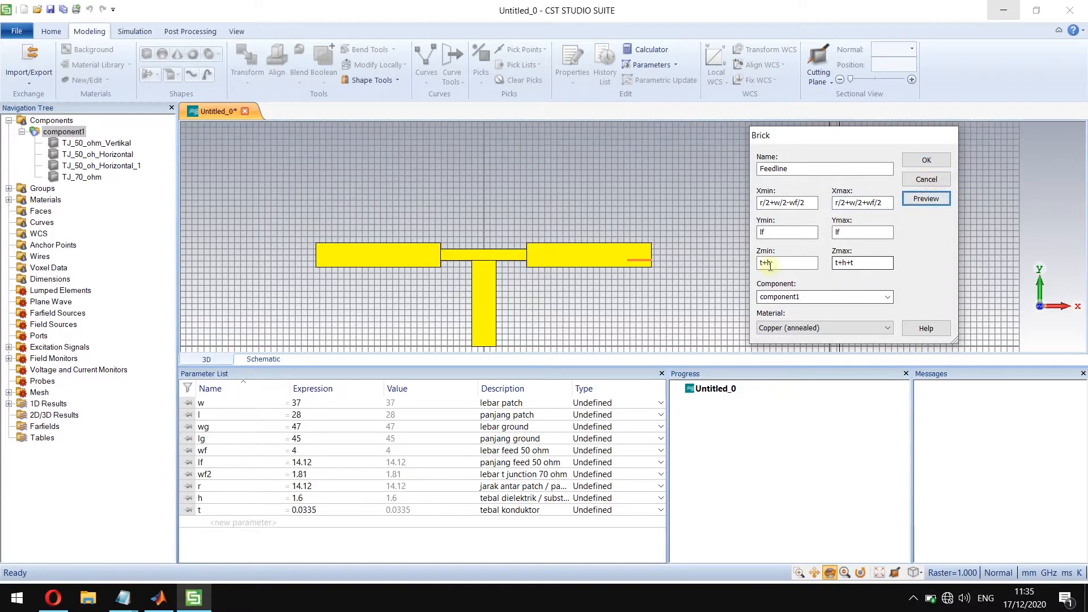
# Try Xmax as r/2+w/2-wf/2 in the Feedline brick's preview.
pyautogui.click(865, 203)
pyautogui.press('BackSpace')
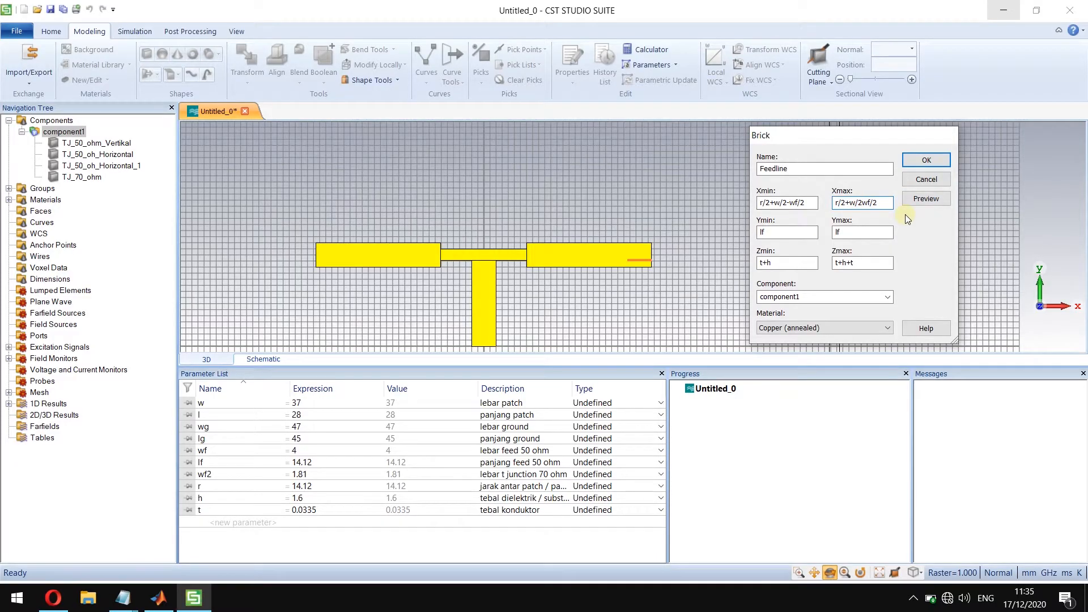
pyautogui.write('-')
pyautogui.click(923, 199)
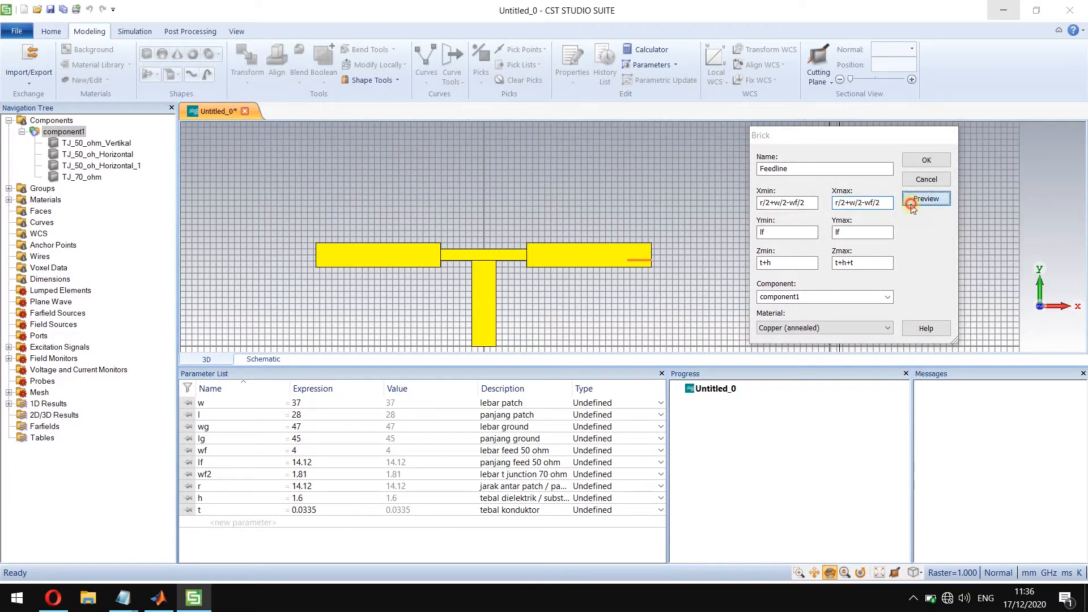
# Set the Feedline brick's Xmax to r/2+w/2-wf/2+wf, preview it, and set Ymin to 0.
pyautogui.click(940, 273)
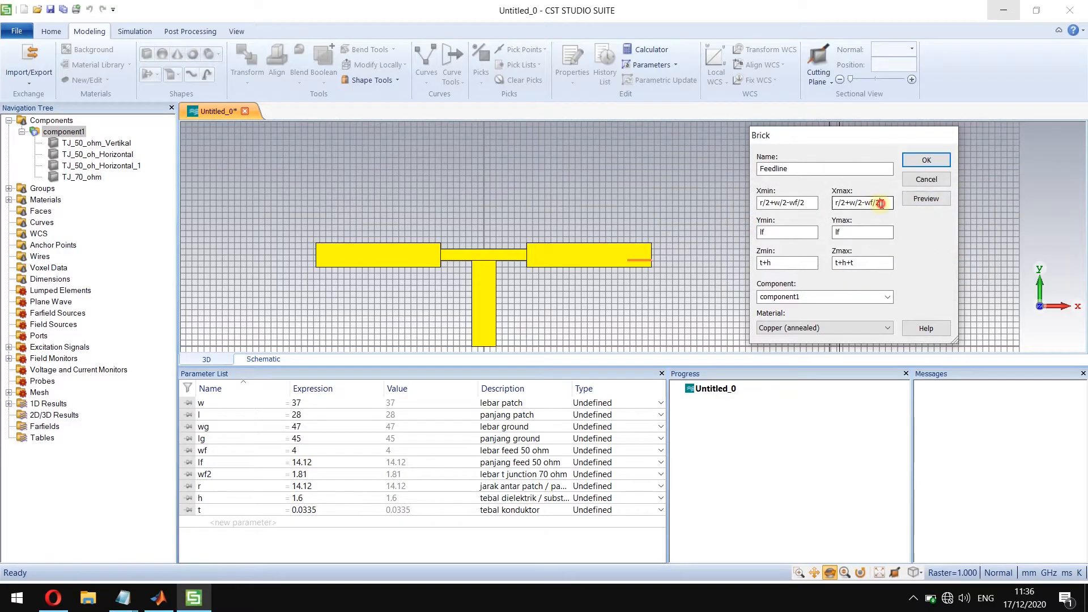
pyautogui.write('+wf')
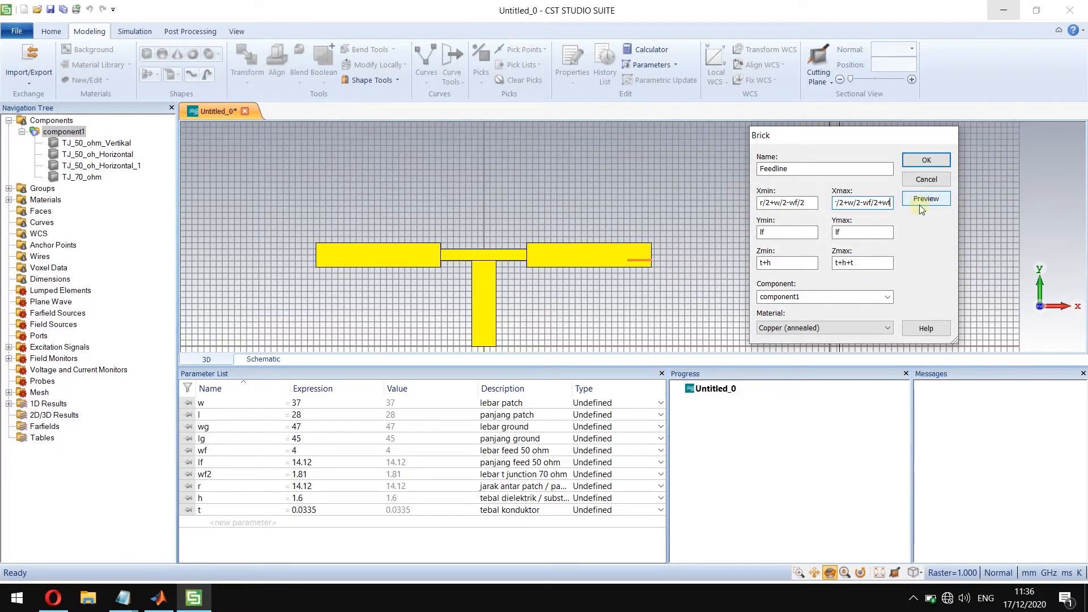
pyautogui.click(921, 201)
pyautogui.moveTo(878, 203); pyautogui.dragTo(953, 200)
pyautogui.moveTo(783, 231); pyautogui.dragTo(676, 232)
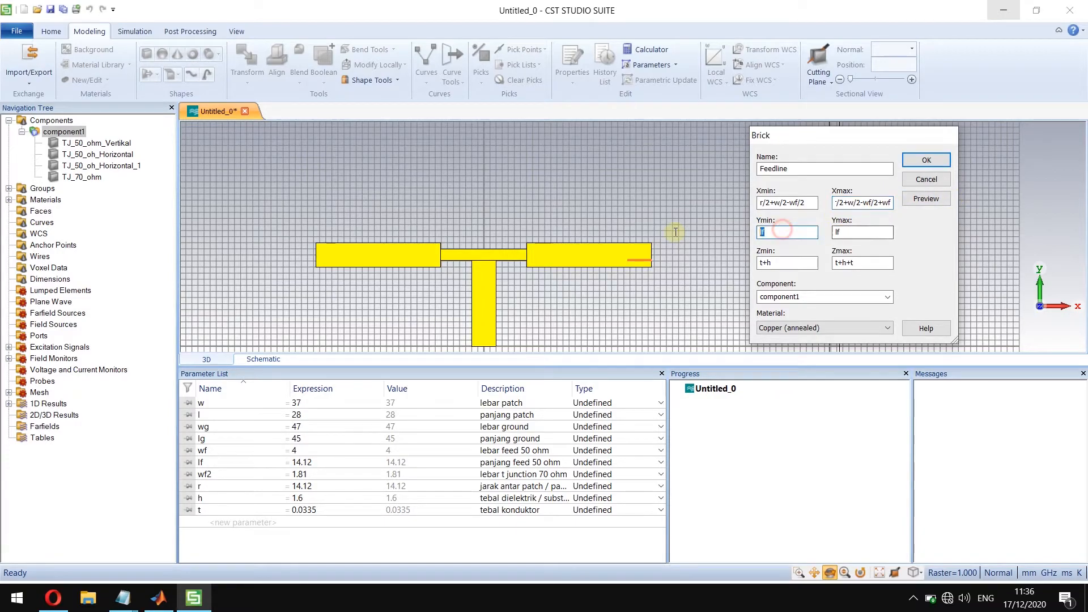
pyautogui.write('0')
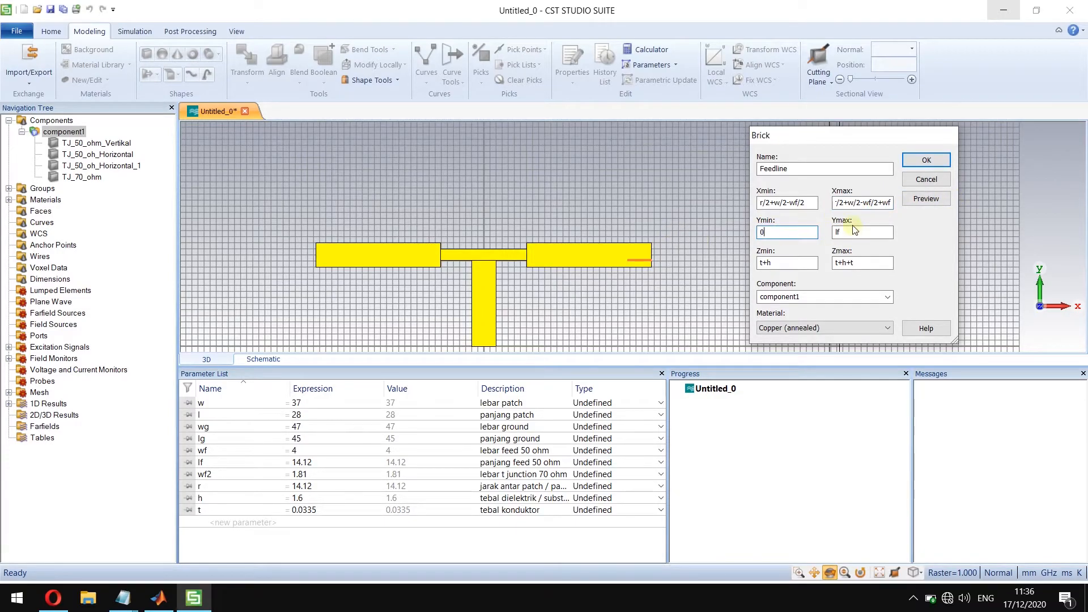
# Remove the added wf term so Xmax is r/2+w/2-wf/2, and preview the Feedline brick from Ymin 0.
pyautogui.click(879, 202)
pyautogui.moveTo(873, 203); pyautogui.dragTo(892, 203)
pyautogui.press('Delete')
pyautogui.click(933, 199)
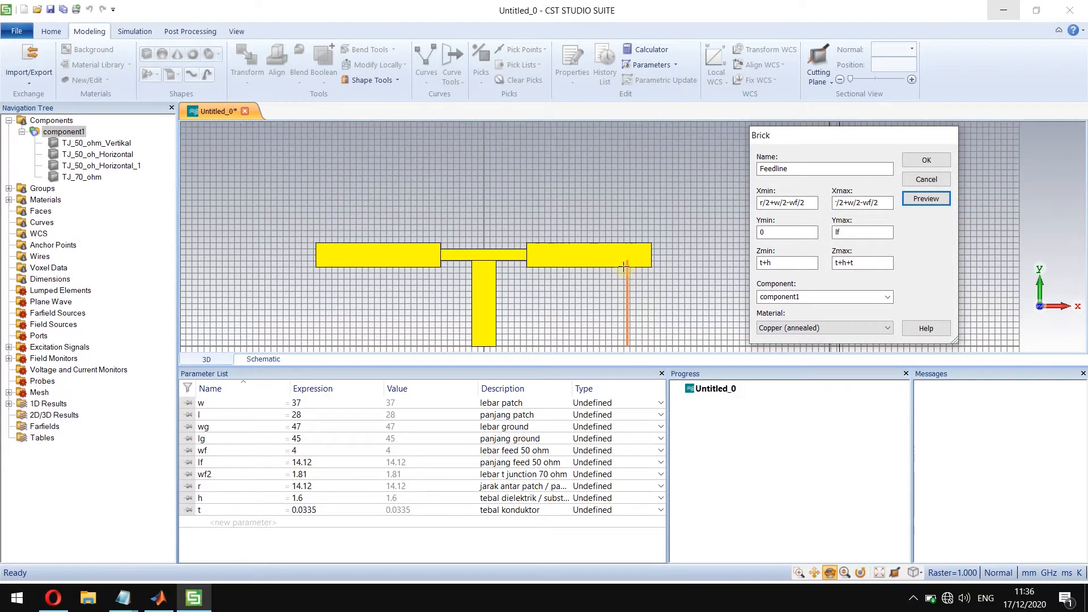
pyautogui.click(925, 199)
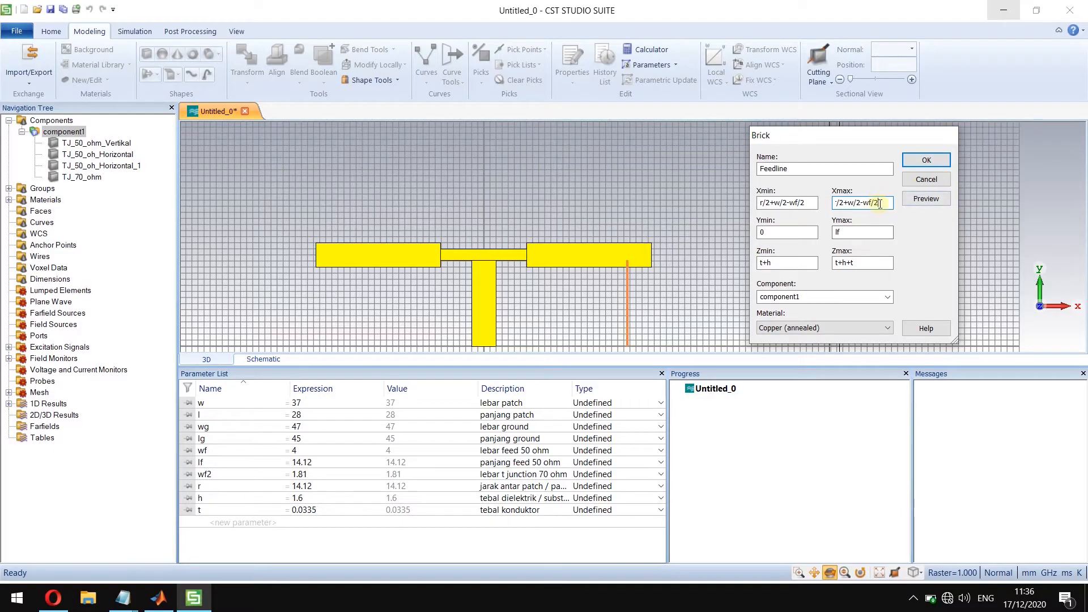
# Preview Xmax with +wf appended, and simplify the Xmax expression to r/2+w/2+wf/2.
pyautogui.write('+wf')
pyautogui.click(928, 199)
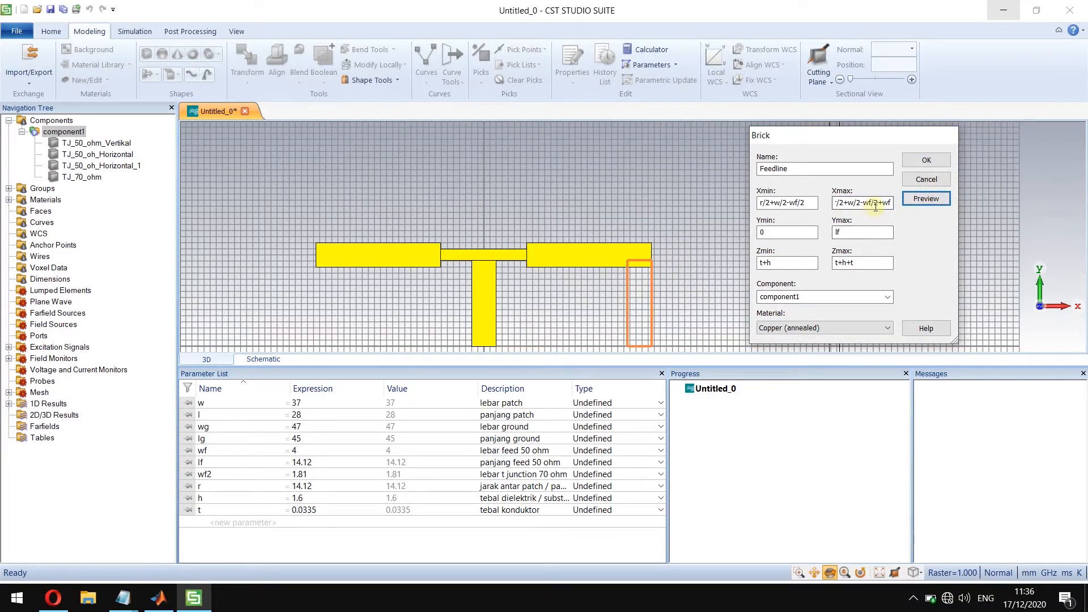
pyautogui.moveTo(860, 202); pyautogui.dragTo(892, 203)
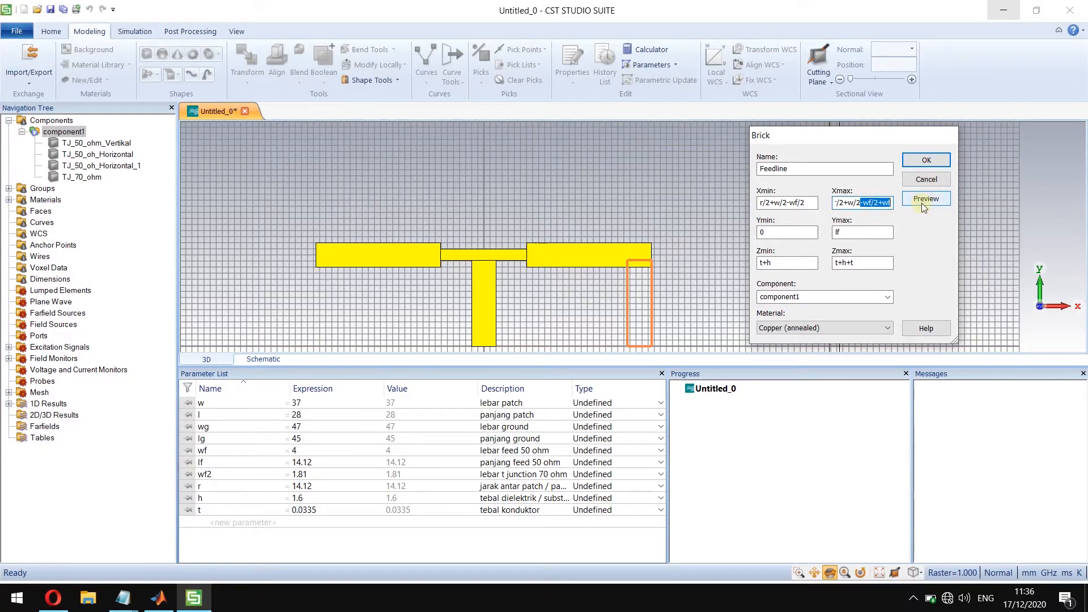
pyautogui.write('+')
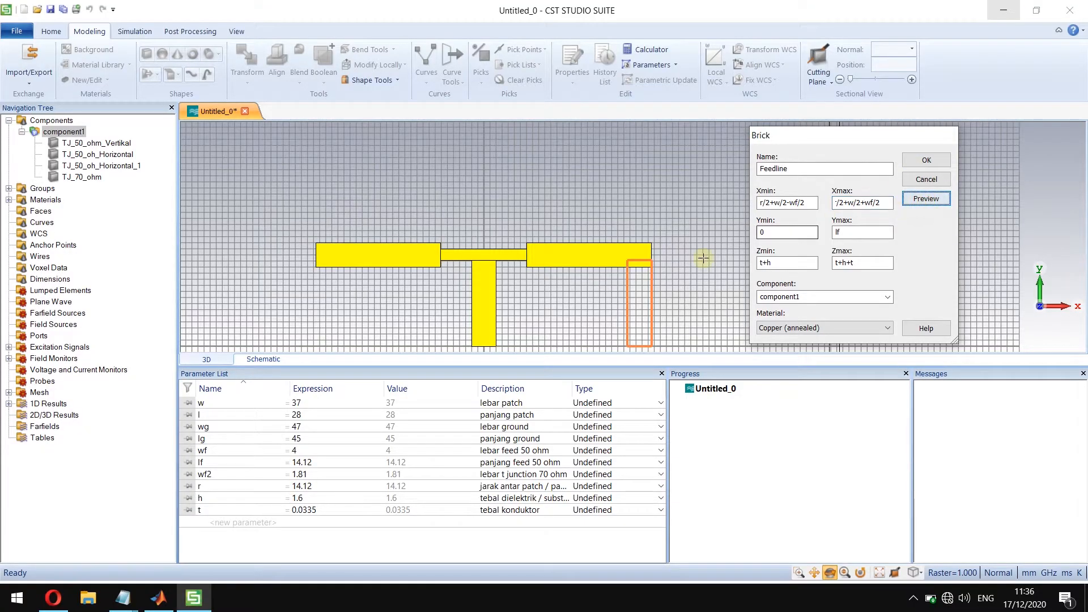
# Preview the Feedline brick with Ymin as lf, and extend Ymin to lf+wf2/2+wf/2 in another preview.
pyautogui.click(783, 233)
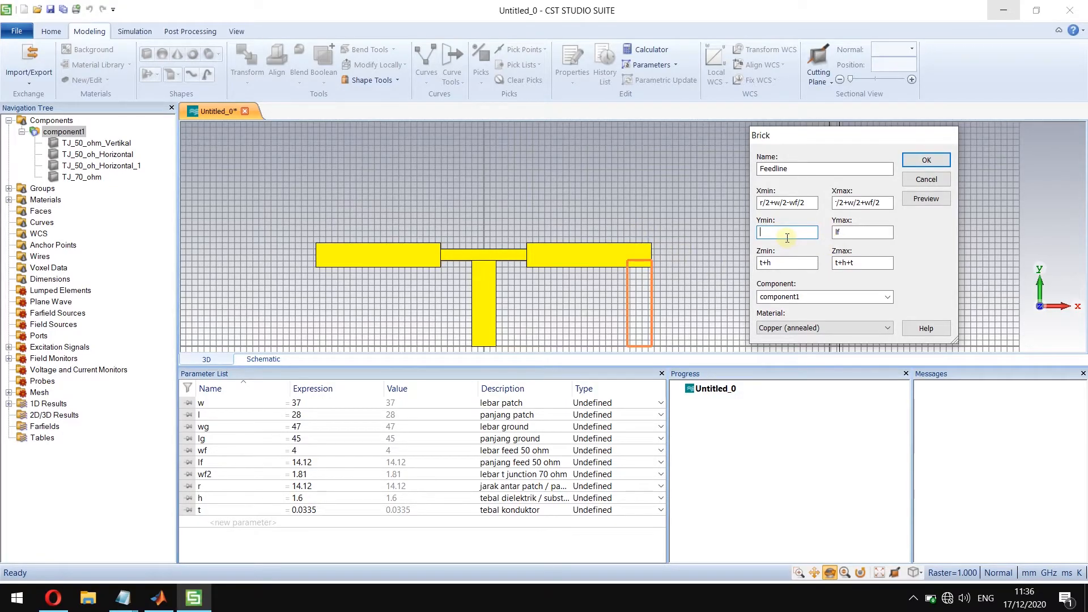
pyautogui.click(925, 199)
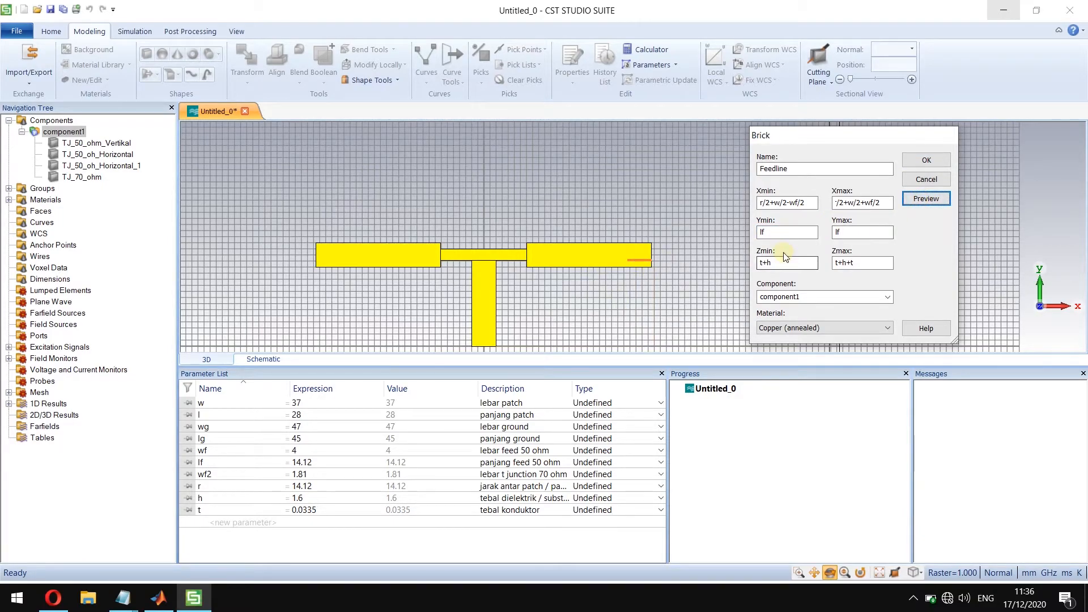
pyautogui.click(783, 234)
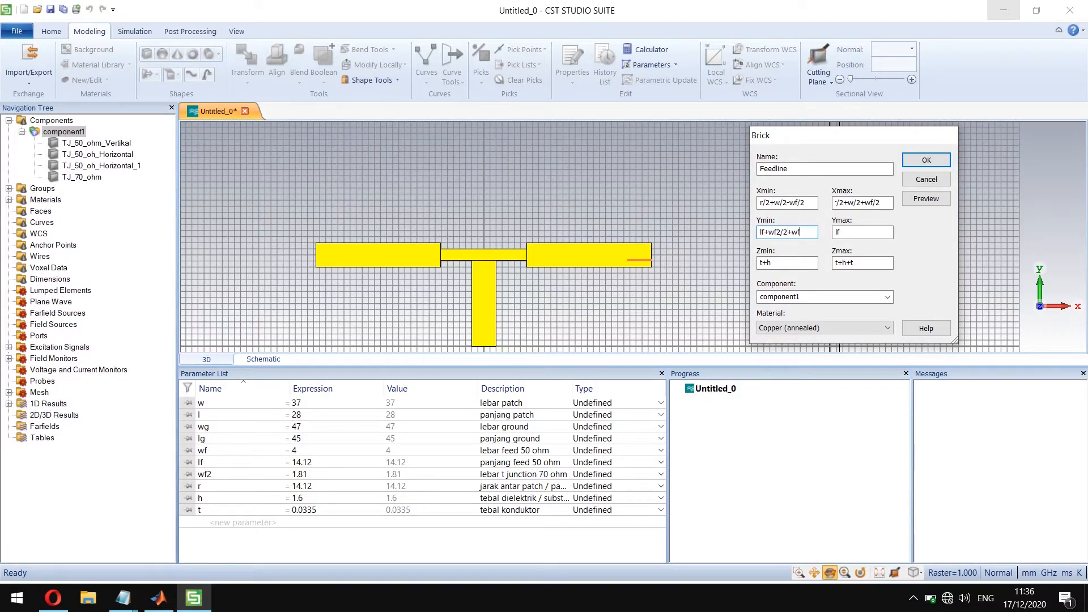
pyautogui.click(926, 198)
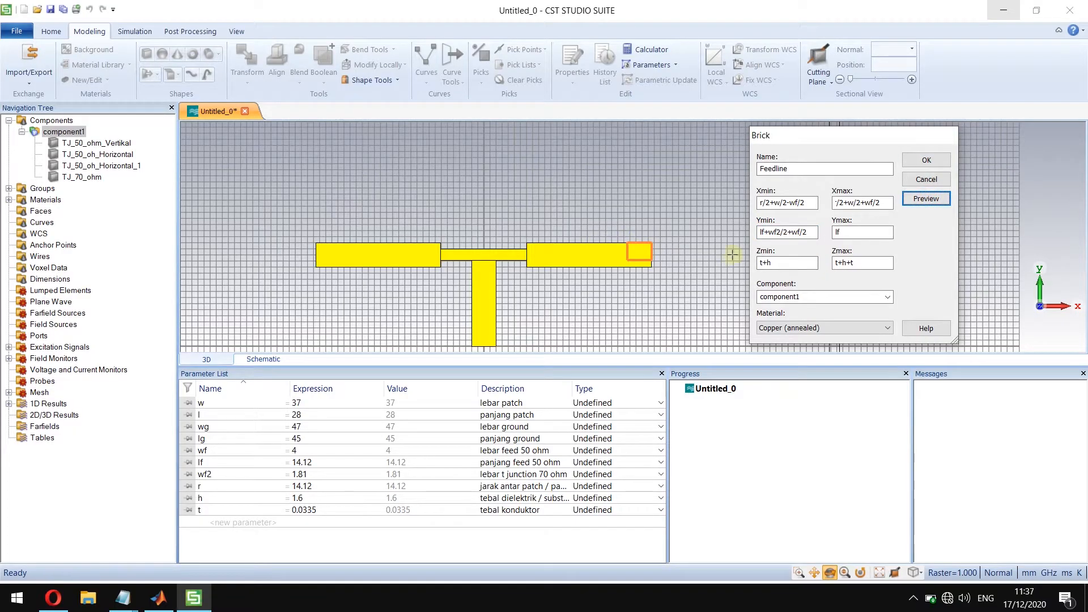
# Copy the Ymin expression lf+wf2/2+wf/2 into Ymax and check the previewed edge against the horizontal arm.
pyautogui.doubleClick(806, 231)
pyautogui.hotkey('ctrl', 'c')
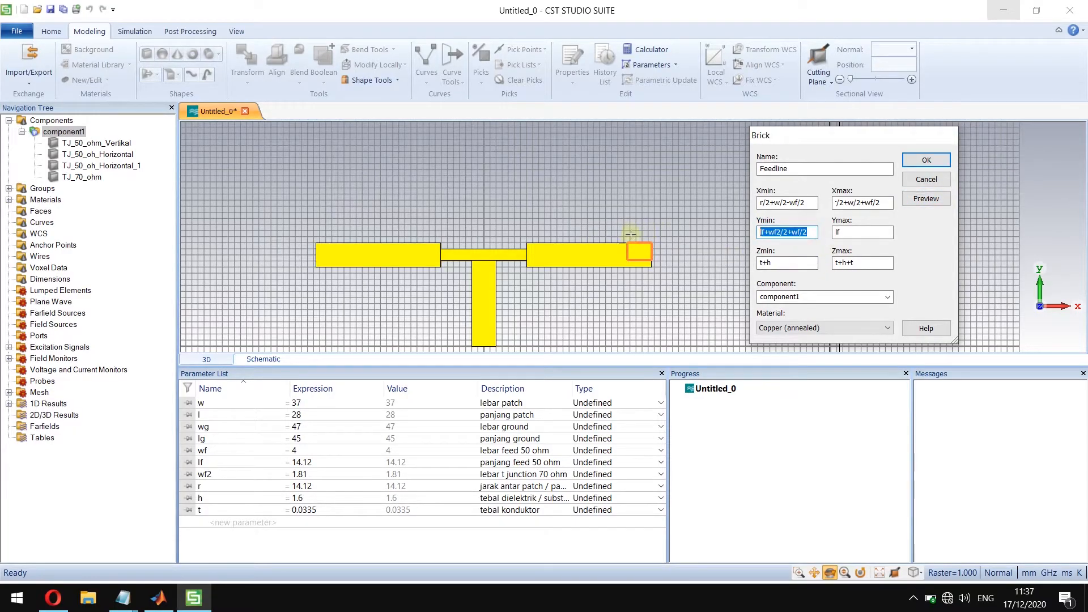
pyautogui.doubleClick(855, 232)
pyautogui.hotkey('ctrl', 'v')
pyautogui.click(920, 199)
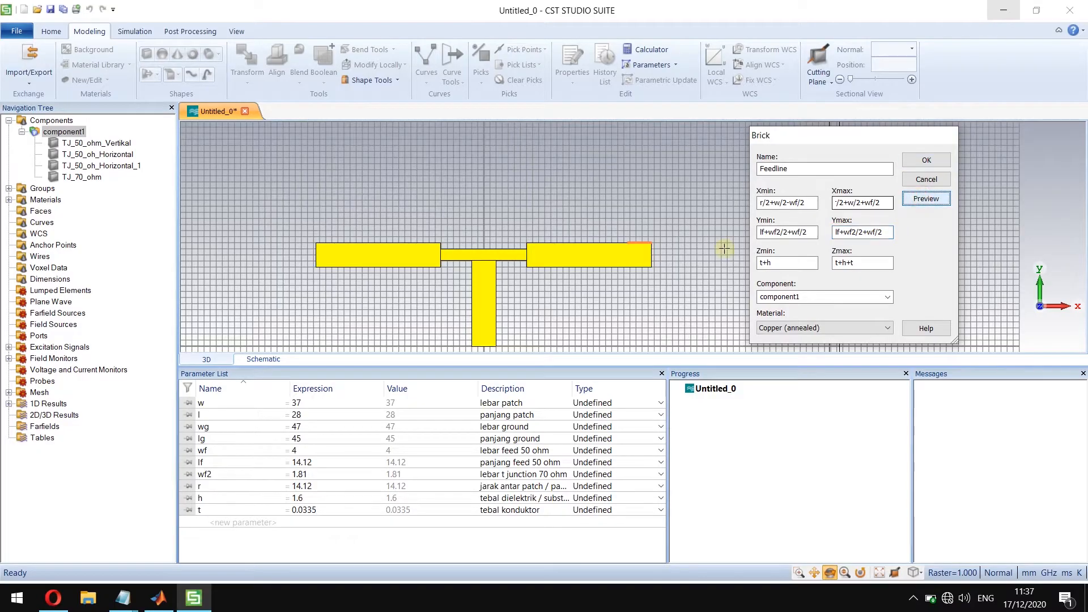
pyautogui.scroll(6, 644, 239)
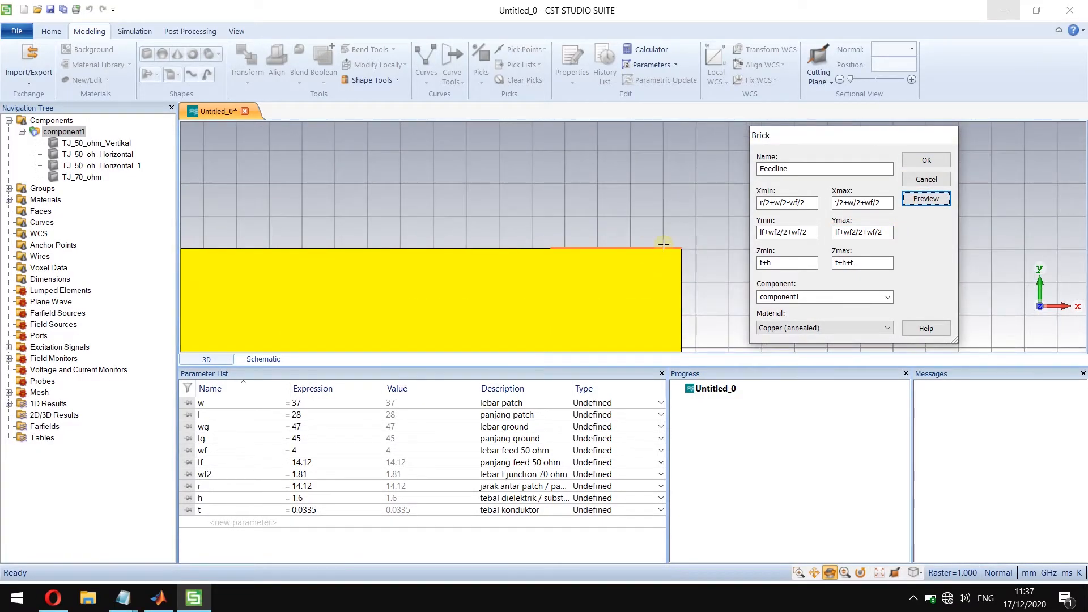
# Extend Ymax to lf+wf2/2+wf/2+lf, preview the vertical feedline, and create the Feedline brick.
pyautogui.click(883, 231)
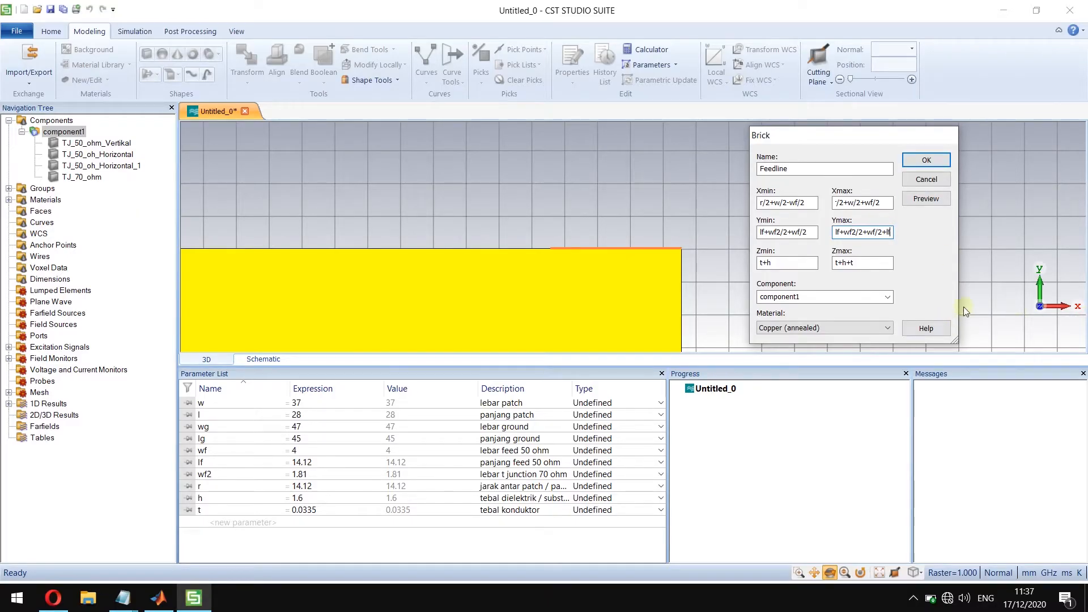
pyautogui.click(922, 199)
pyautogui.scroll(-5, 701, 277)
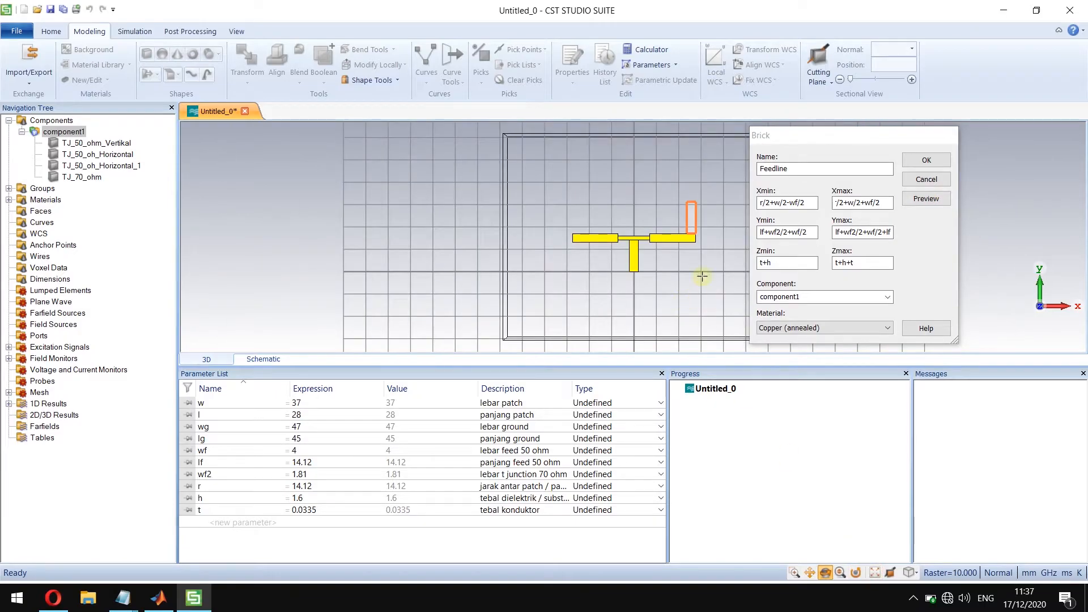
pyautogui.scroll(3, 711, 221)
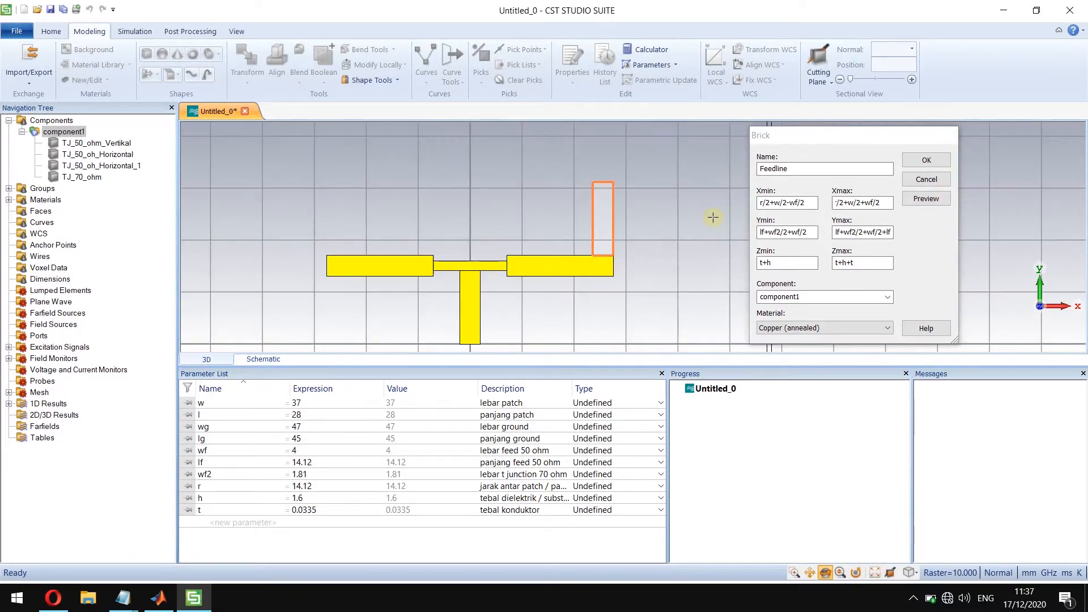
pyautogui.click(923, 165)
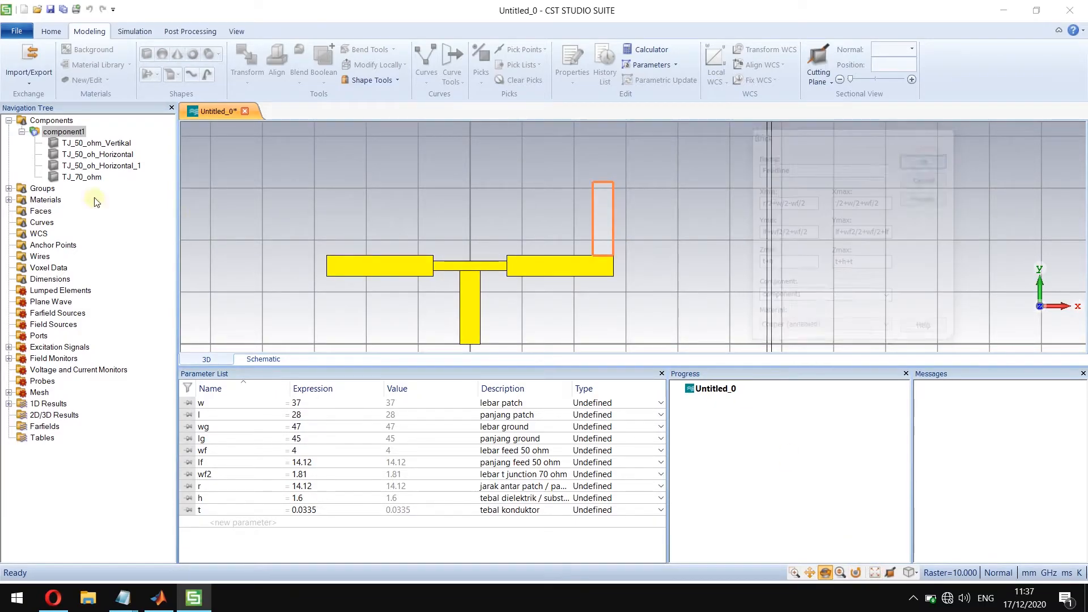
# Set up a mirrored copy of the Feedline brick with mirror plane normal X of -1, and preview it.
pyautogui.click(74, 144)
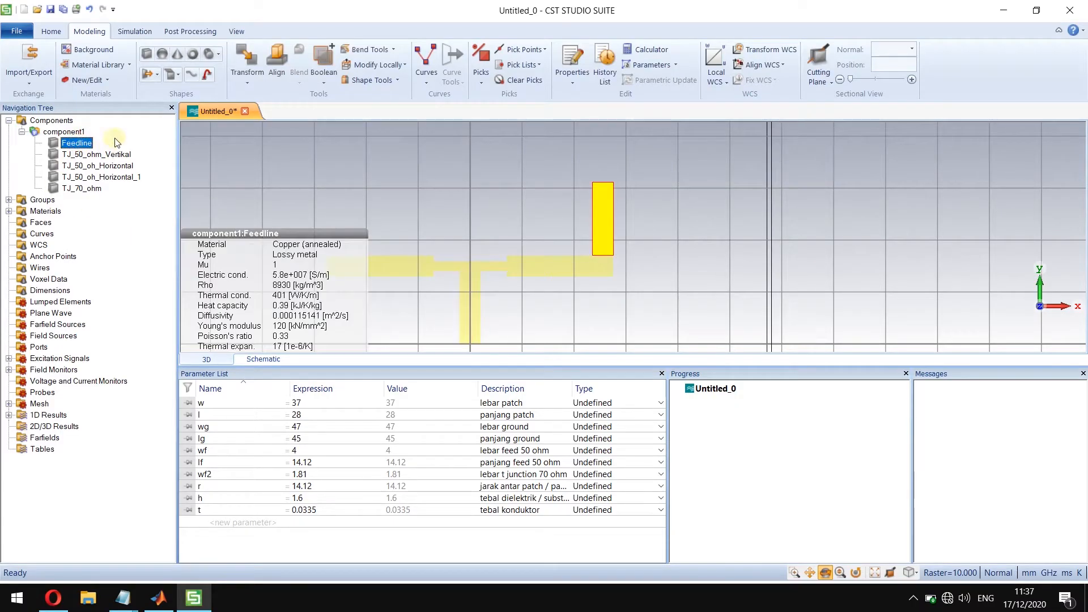
pyautogui.rightClick(72, 143)
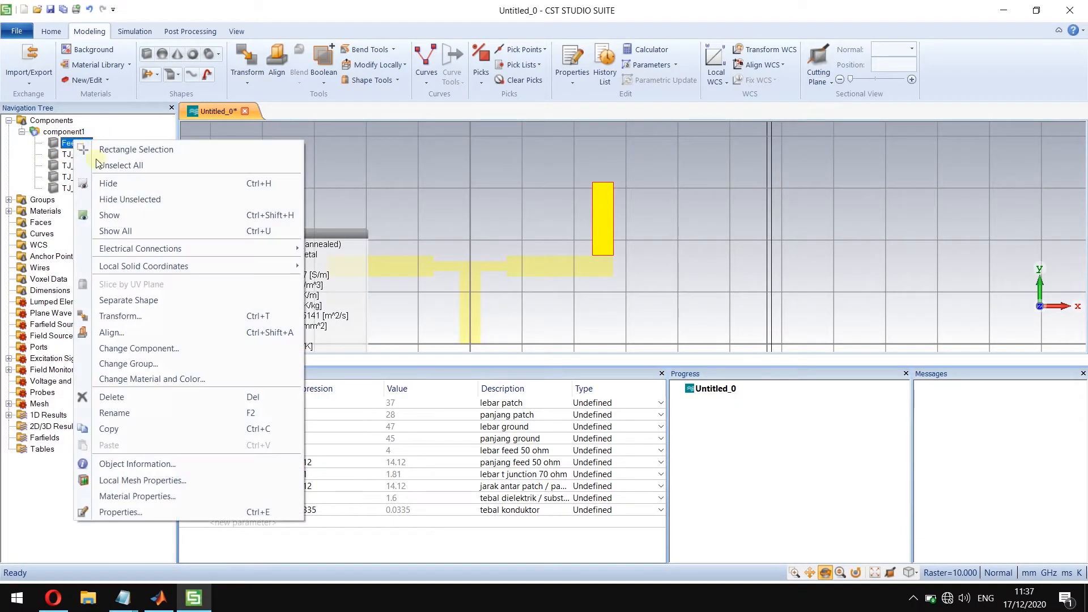
pyautogui.click(159, 315)
pyautogui.click(846, 114)
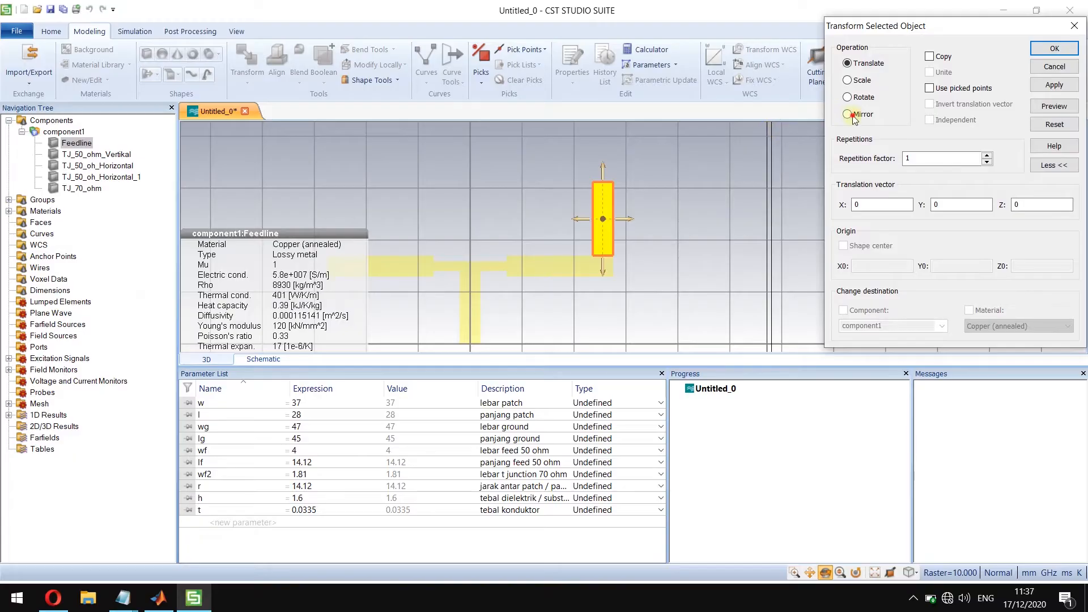
pyautogui.doubleClick(904, 202)
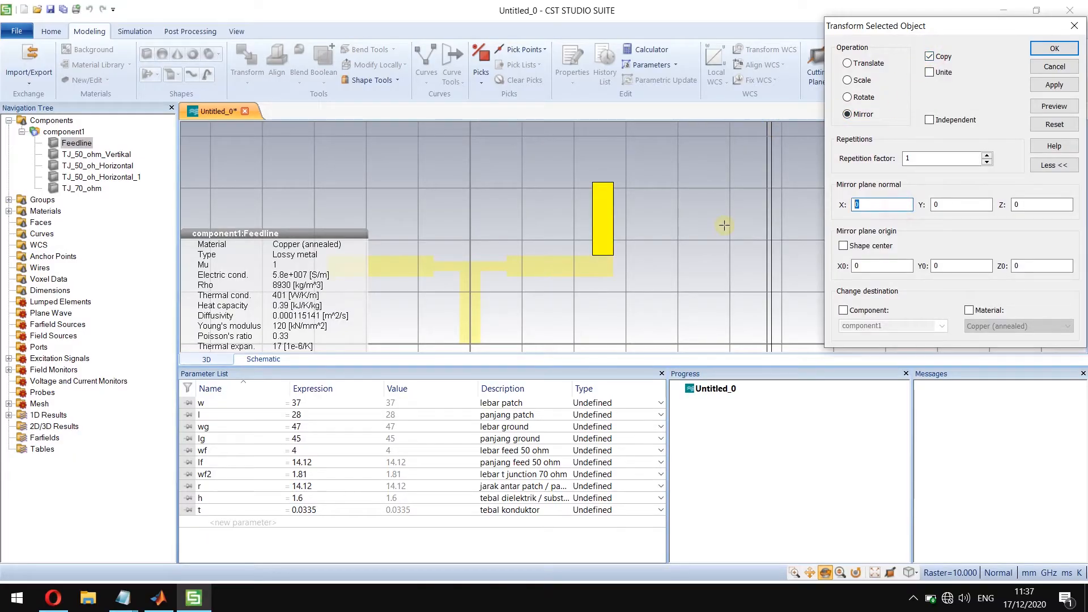
pyautogui.click(1054, 106)
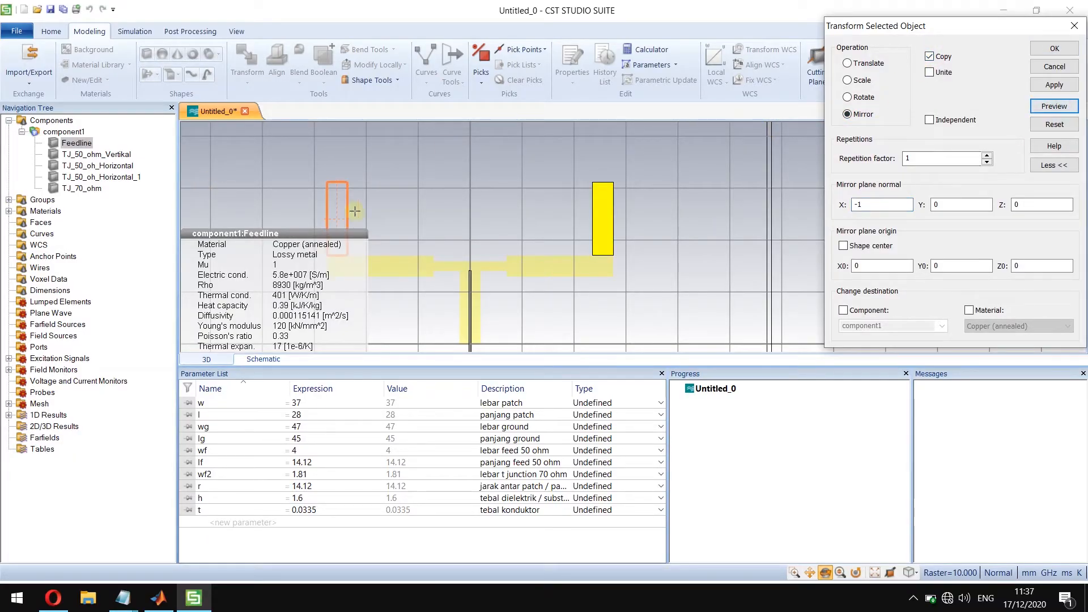
pyautogui.click(68, 135)
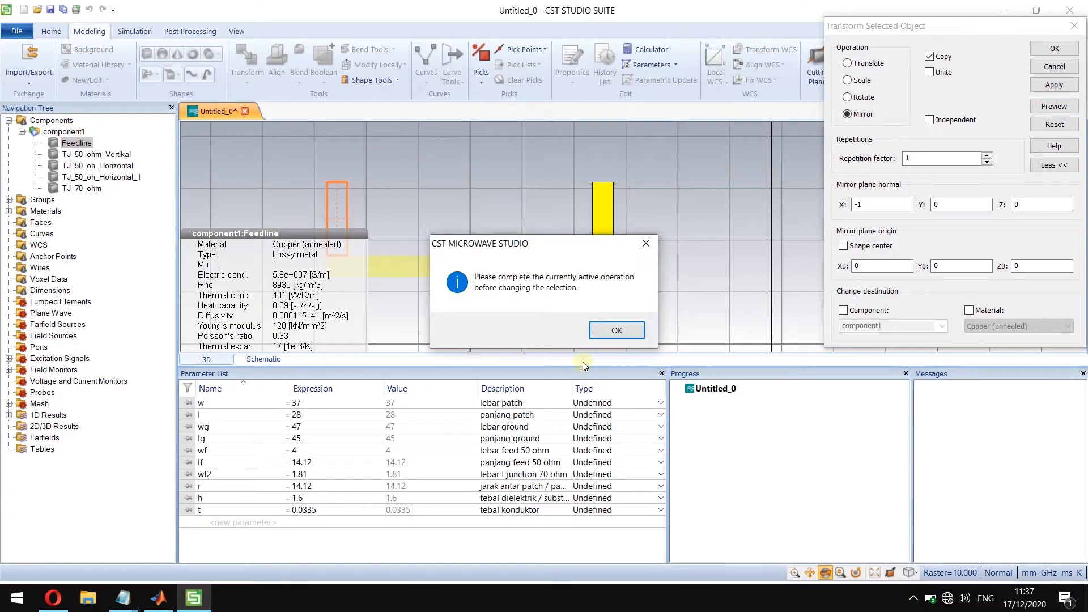
# Create the mirrored copy of Feedline using a mirror plane normal of X = -1.
pyautogui.click(617, 329)
pyautogui.click(1054, 48)
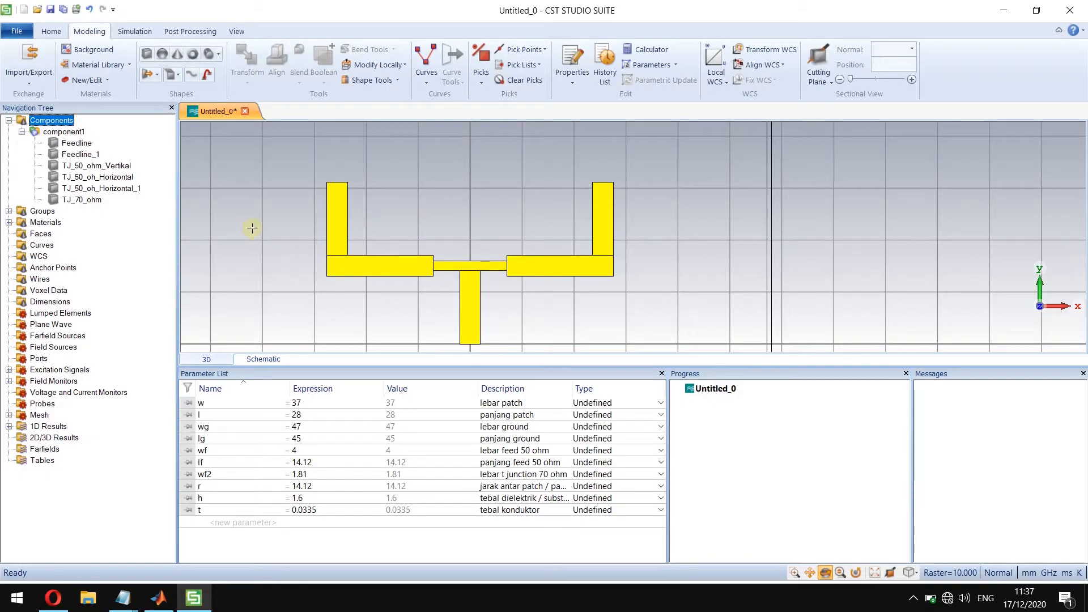
pyautogui.scroll(1, 474, 162)
pyautogui.scroll(-3, 473, 163)
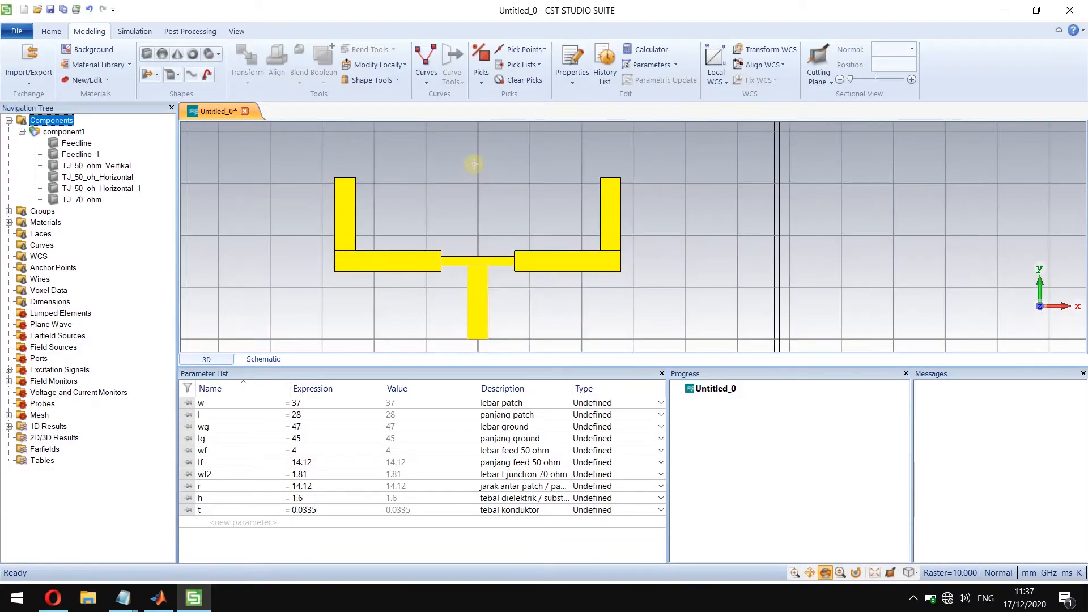
pyautogui.click(874, 572)
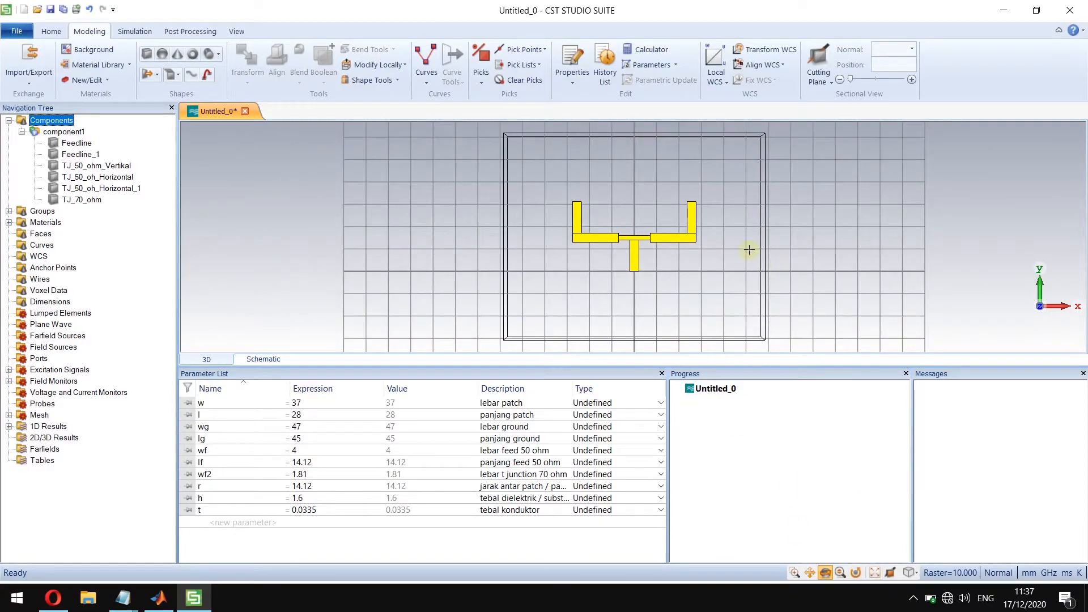
# Start a brick named Patch in Copper (annealed) with Zmin t+h and Zmax t+h+t.
pyautogui.click(146, 53)
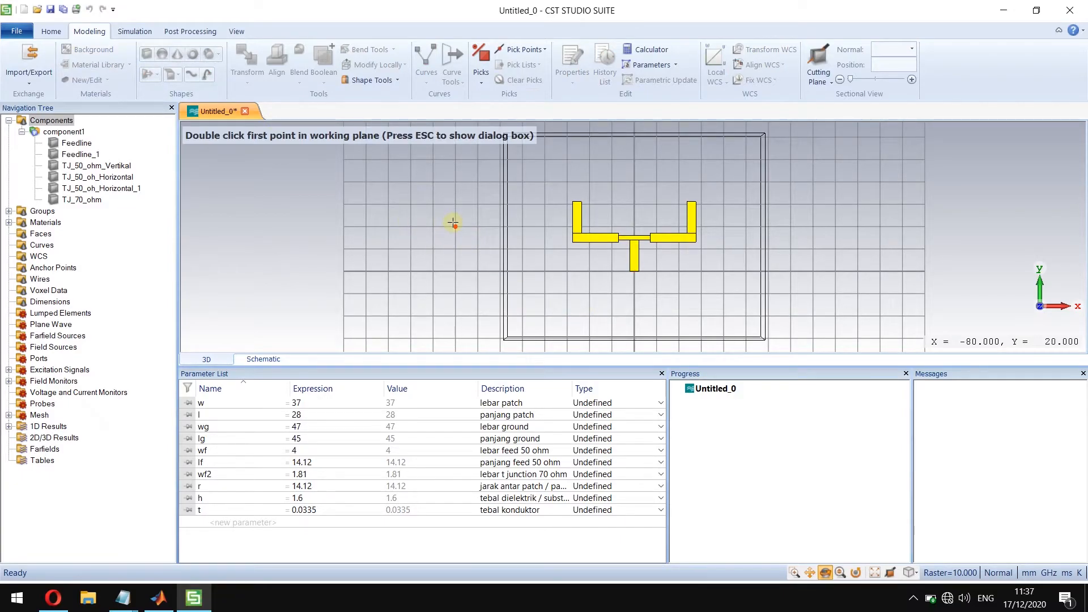
pyautogui.press('Escape')
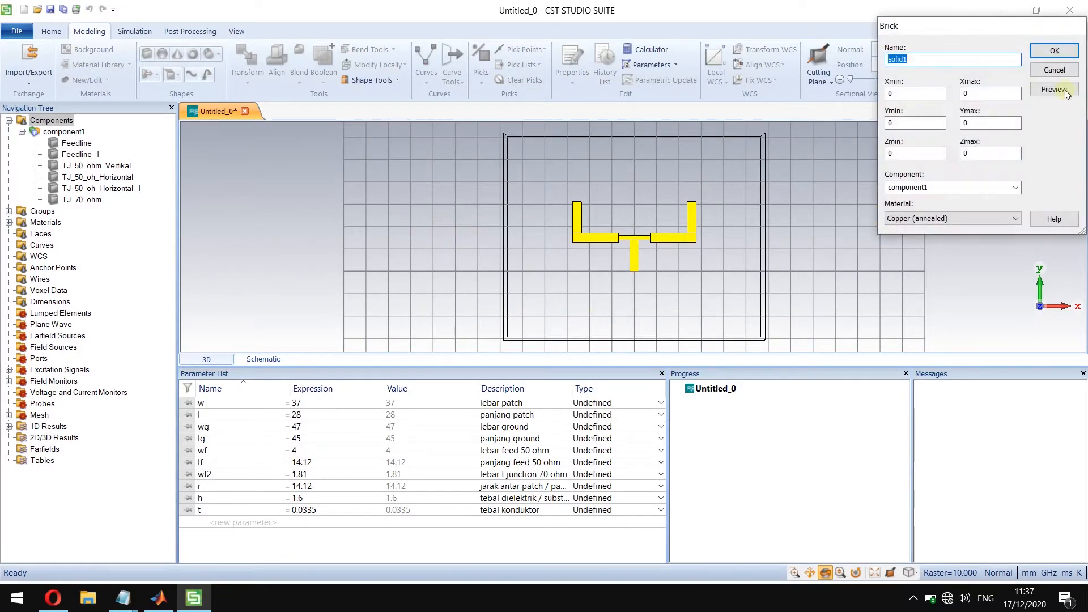
pyautogui.moveTo(955, 22); pyautogui.dragTo(729, 124)
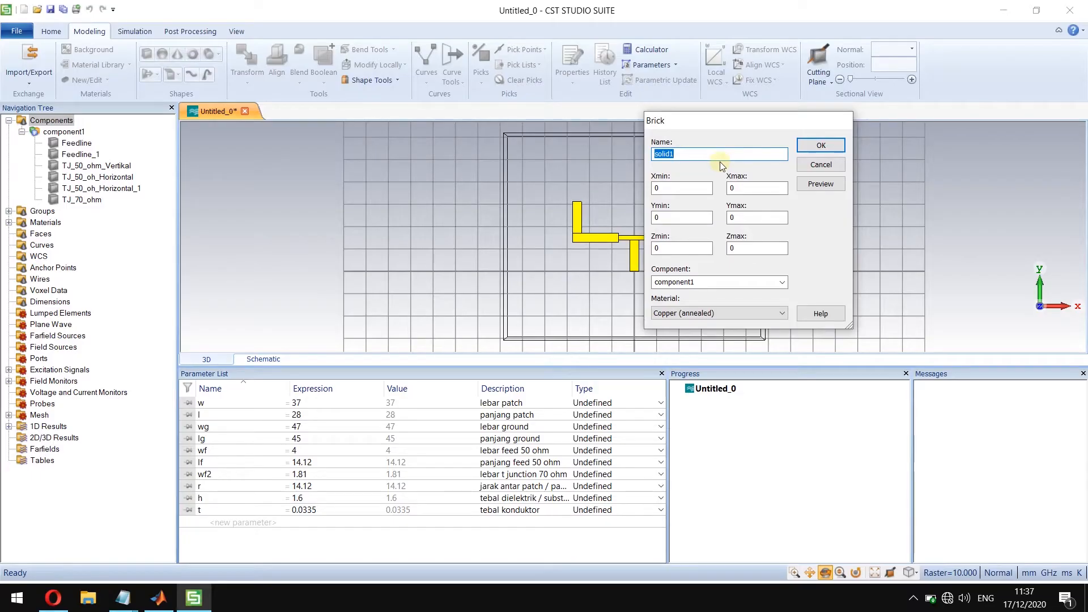
pyautogui.write('Patch')
pyautogui.press('Tab')
pyautogui.press('Tab')
pyautogui.press('Tab')
pyautogui.press('Tab')
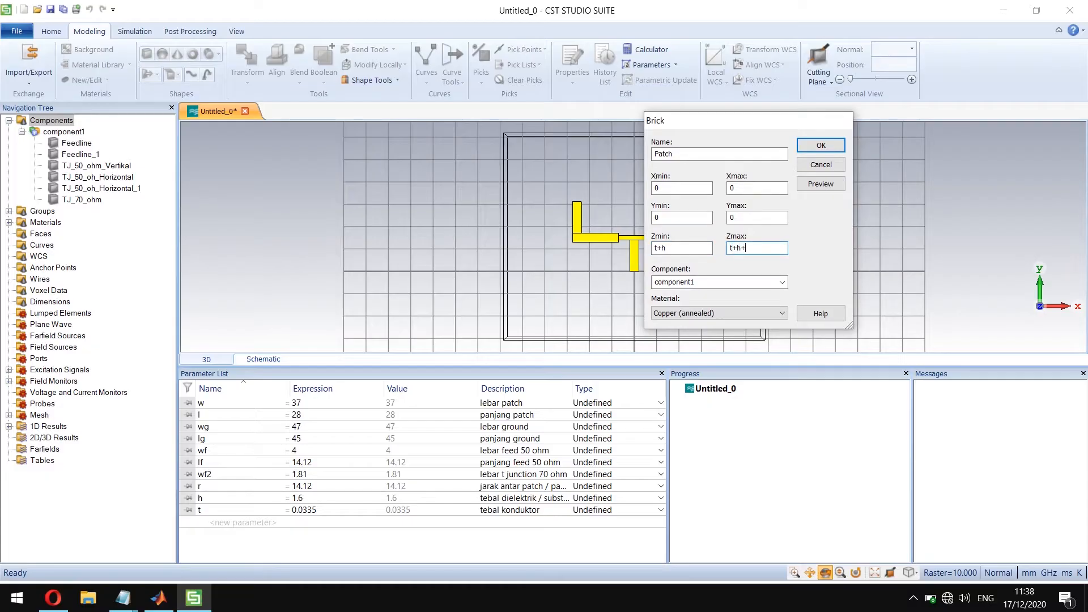
pyautogui.write('t')
# Set the Patch brick's Xmin to r/2 and its Xmax to r/2+w.
pyautogui.hotkey('shift', 'Tab')
pyautogui.hotkey('shift', 'Tab')
pyautogui.hotkey('shift', 'Tab')
pyautogui.hotkey('shift', 'Tab')
pyautogui.hotkey('shift', 'Tab')
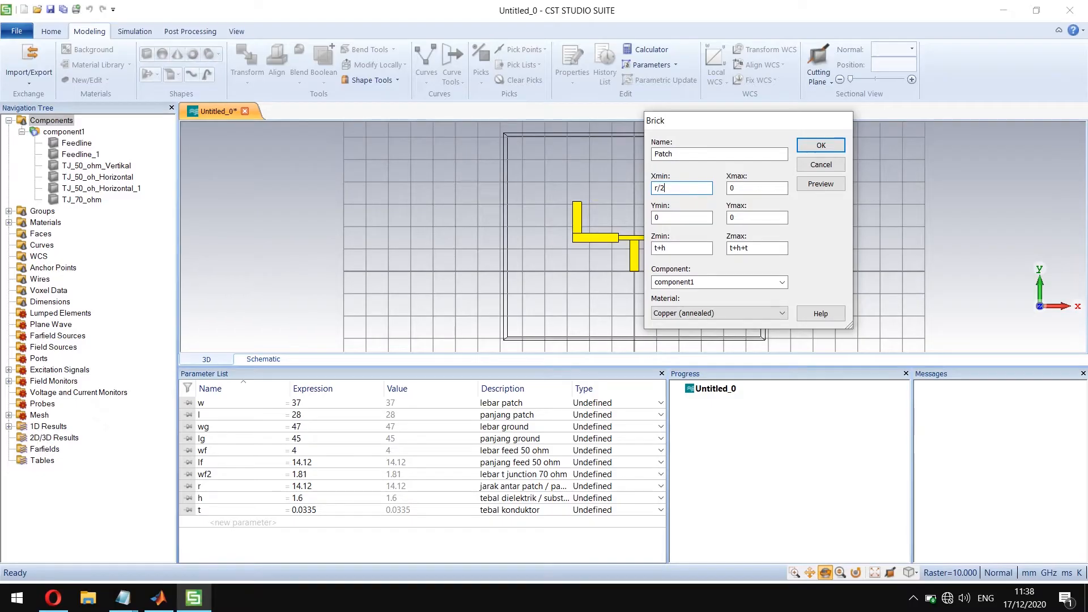
pyautogui.moveTo(751, 121); pyautogui.dragTo(898, 138)
pyautogui.click(895, 206)
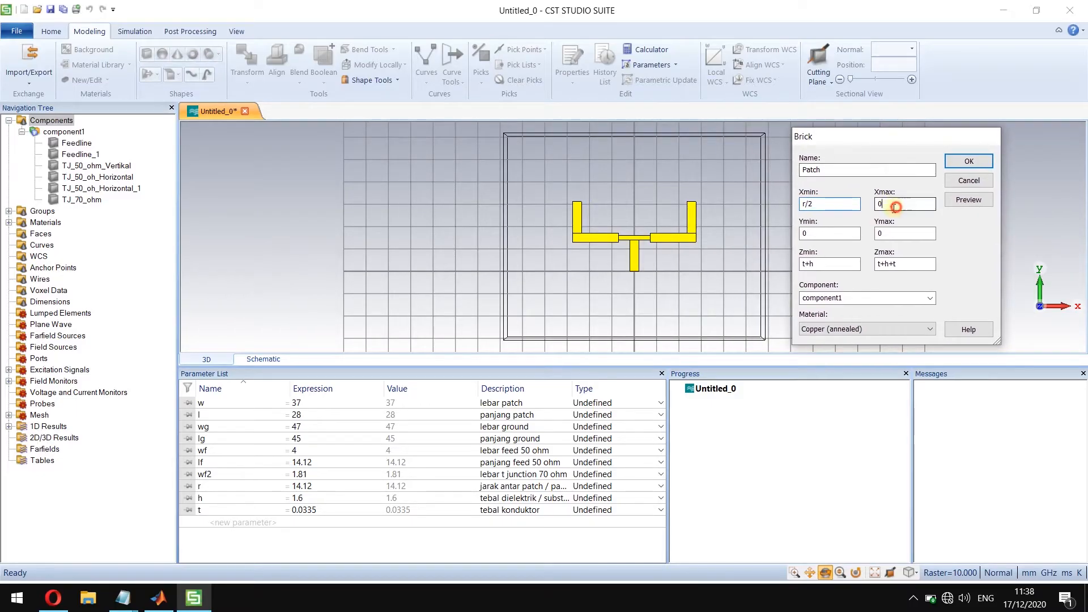
pyautogui.press('BackSpace')
pyautogui.write('r/2')
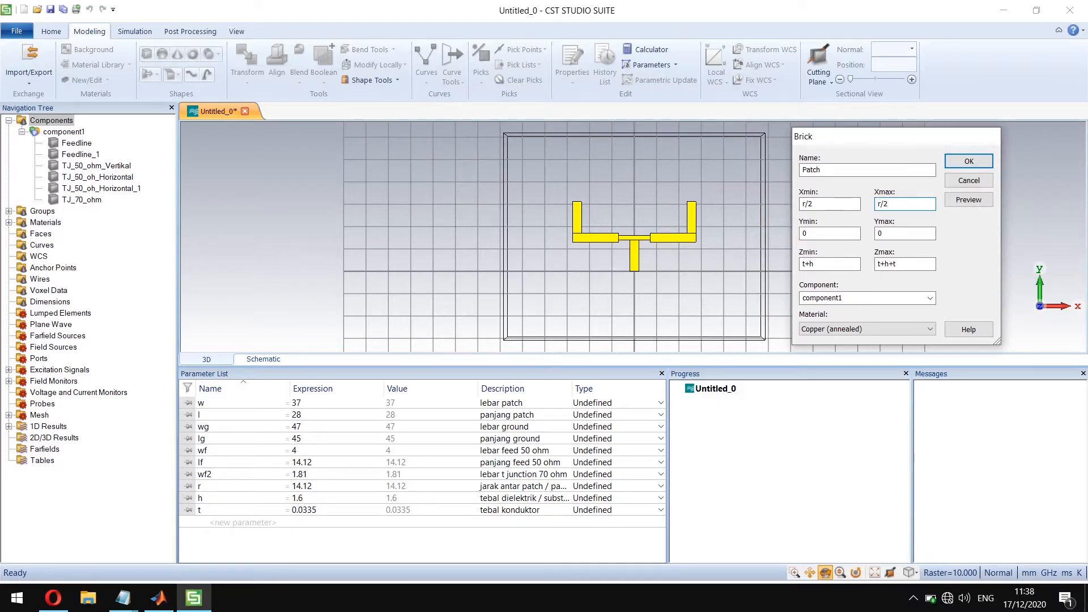
pyautogui.write('+w')
pyautogui.hotkey('shift', 'Left')
pyautogui.hotkey('shift', 'Left')
pyautogui.press('BackSpace')
pyautogui.write('+w')
# Set both Ymin and Ymax of the Patch brick to (2*lf) and preview it.
pyautogui.click(836, 233)
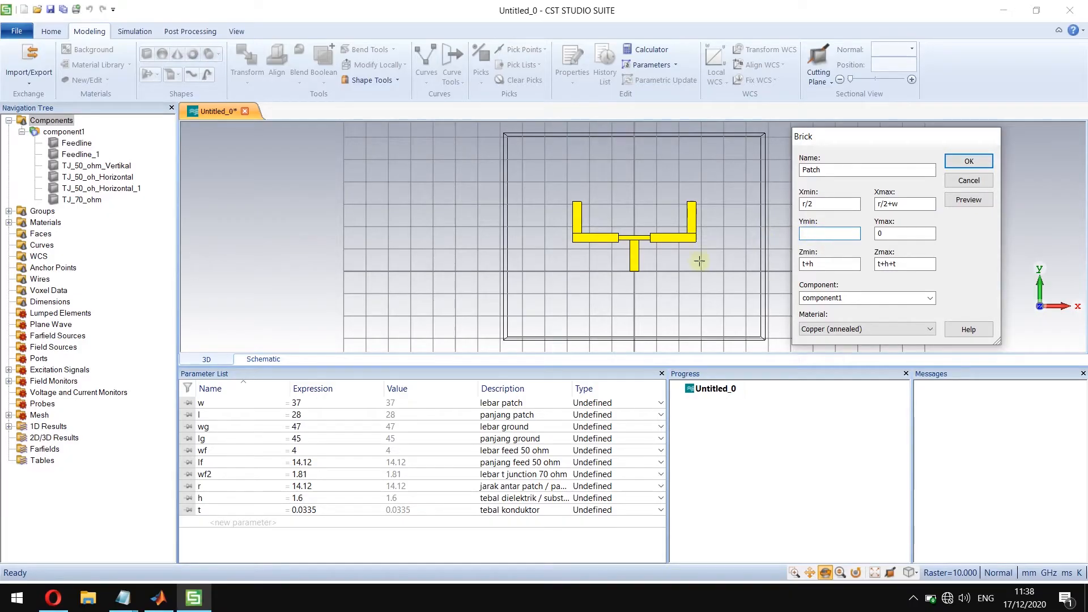
pyautogui.scroll(3, 691, 231)
pyautogui.scroll(2, 691, 231)
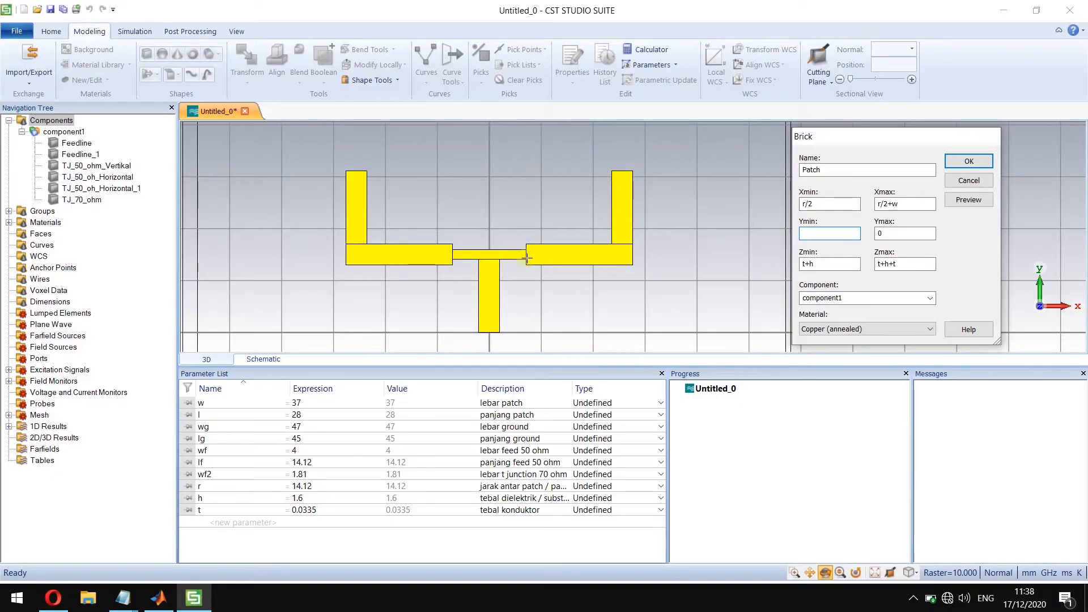
pyautogui.click(831, 239)
pyautogui.write('0')
pyautogui.write('2')
pyautogui.write('*lf')
pyautogui.hotkey('ctrl', 'a')
pyautogui.hotkey('ctrl', 'c')
pyautogui.doubleClick(906, 233)
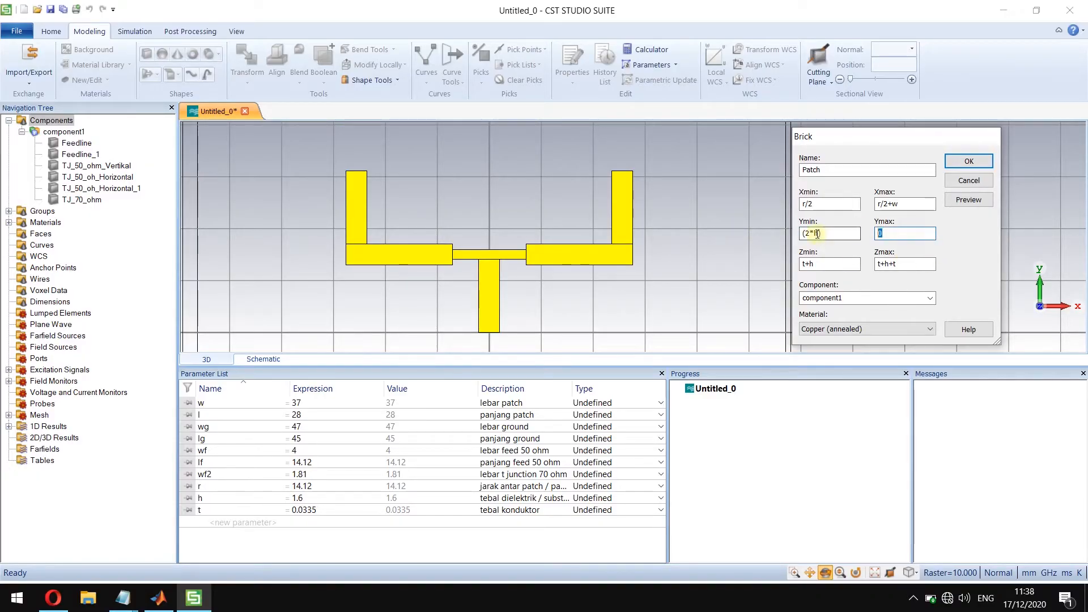
pyautogui.hotkey('ctrl', 'v')
pyautogui.click(968, 200)
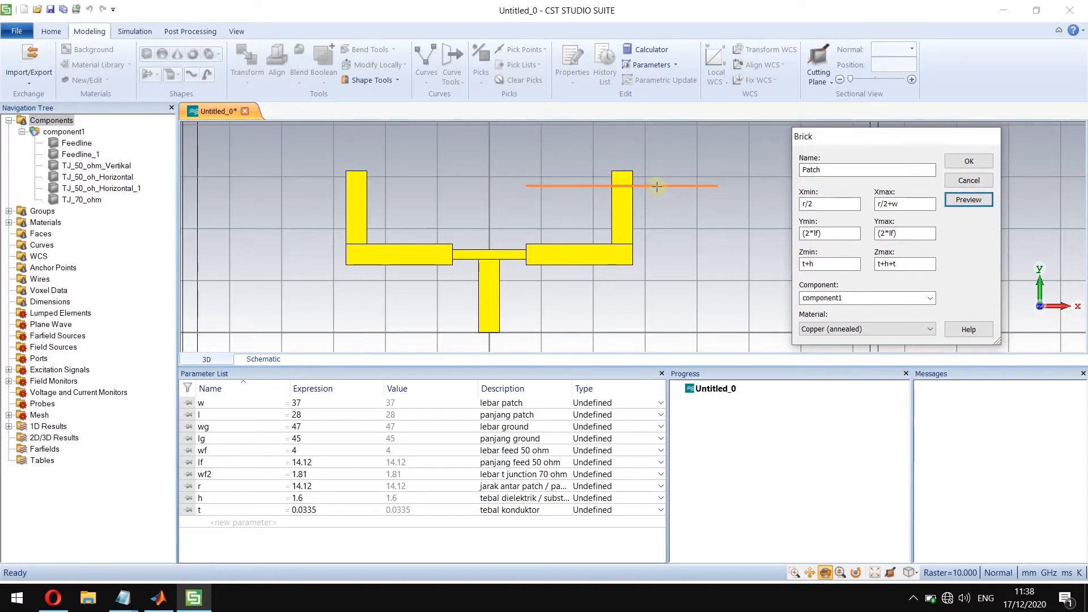
# Extend the Patch brick's Ymin and Ymax to (2*lf)+wf2/2+wf/2 and preview it.
pyautogui.click(849, 235)
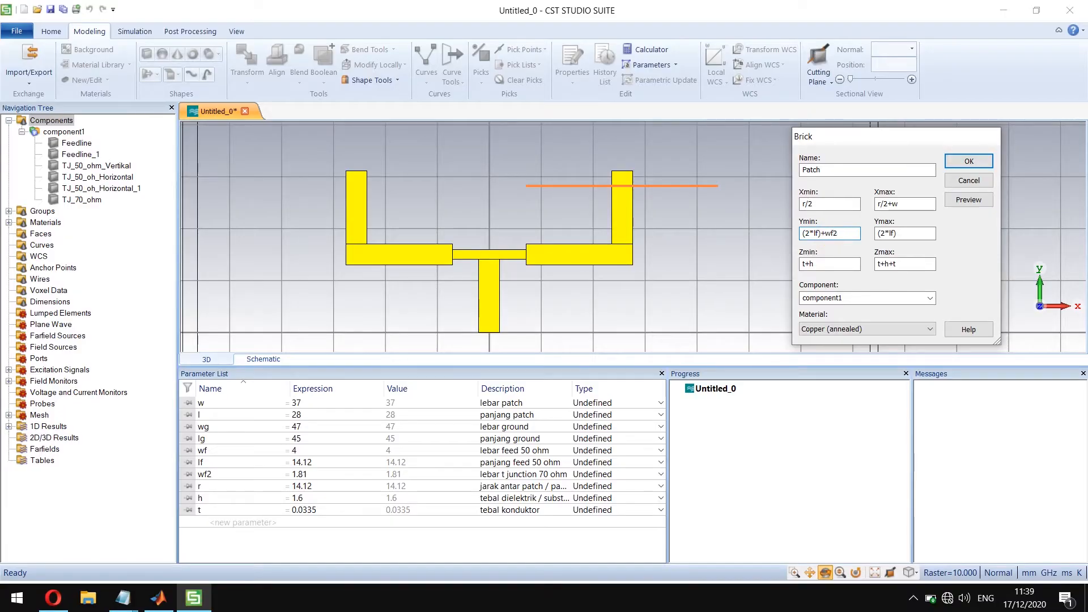
pyautogui.write('+wf/2')
pyautogui.click(917, 235)
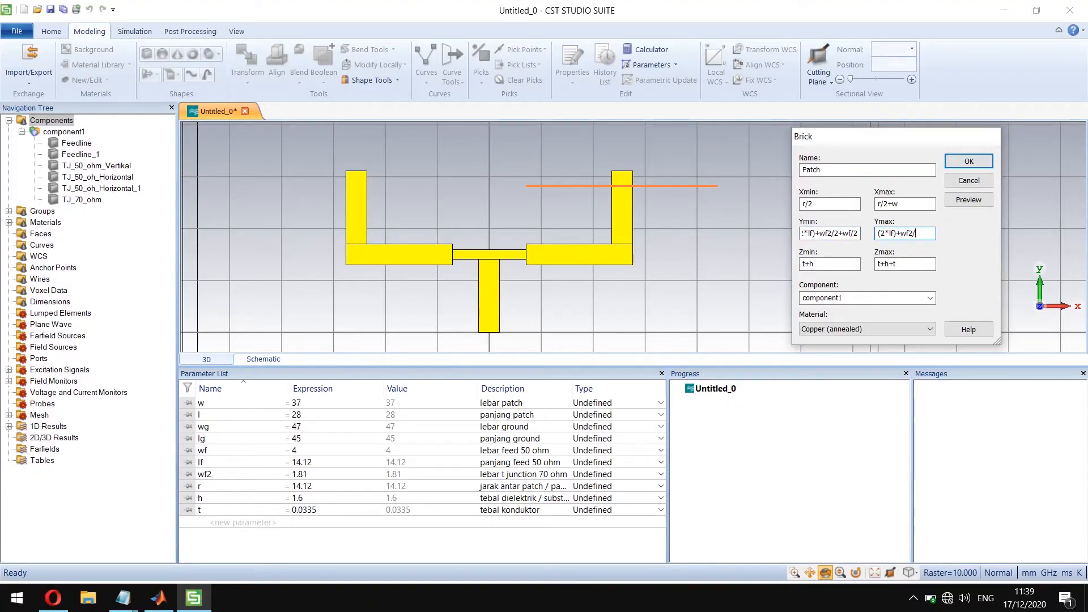
pyautogui.write('+wf2/2+wf/2')
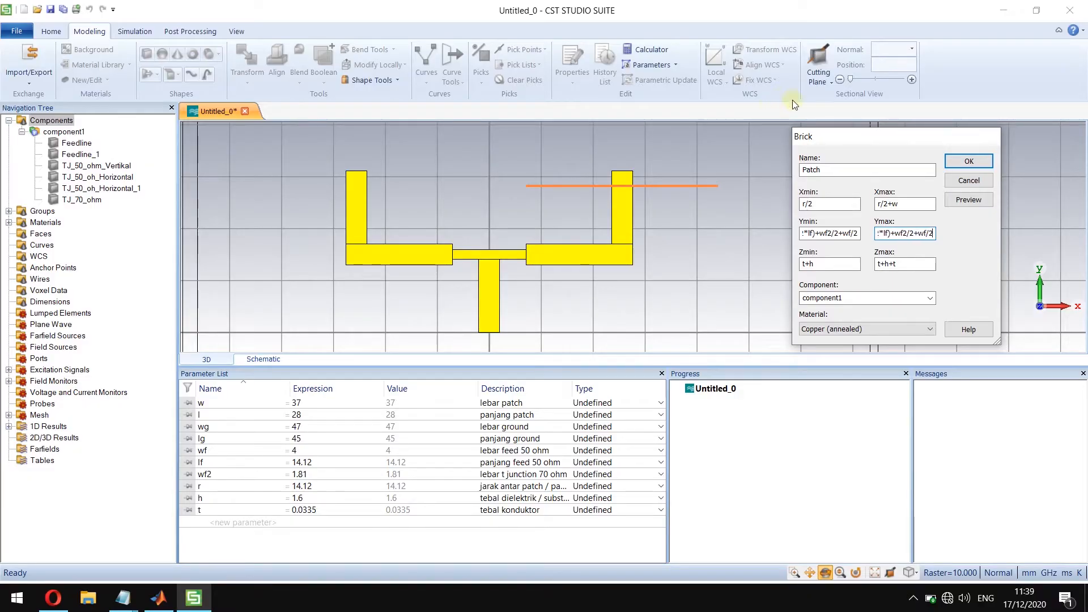
pyautogui.click(968, 199)
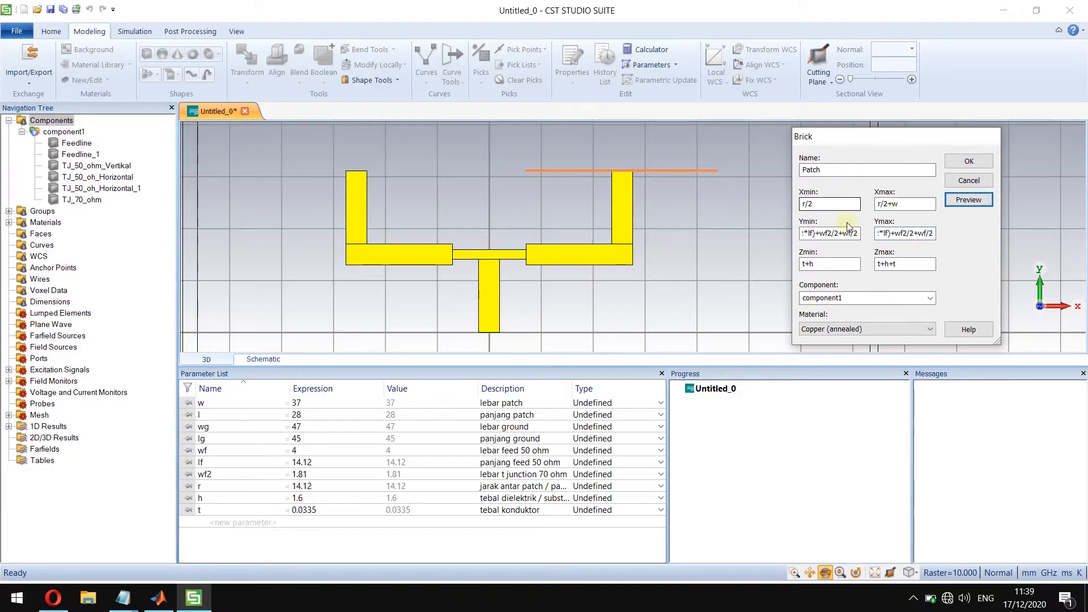
# Add +l to the Patch brick's Ymax and preview the full patch above the feedline.
pyautogui.moveTo(927, 234); pyautogui.dragTo(951, 234)
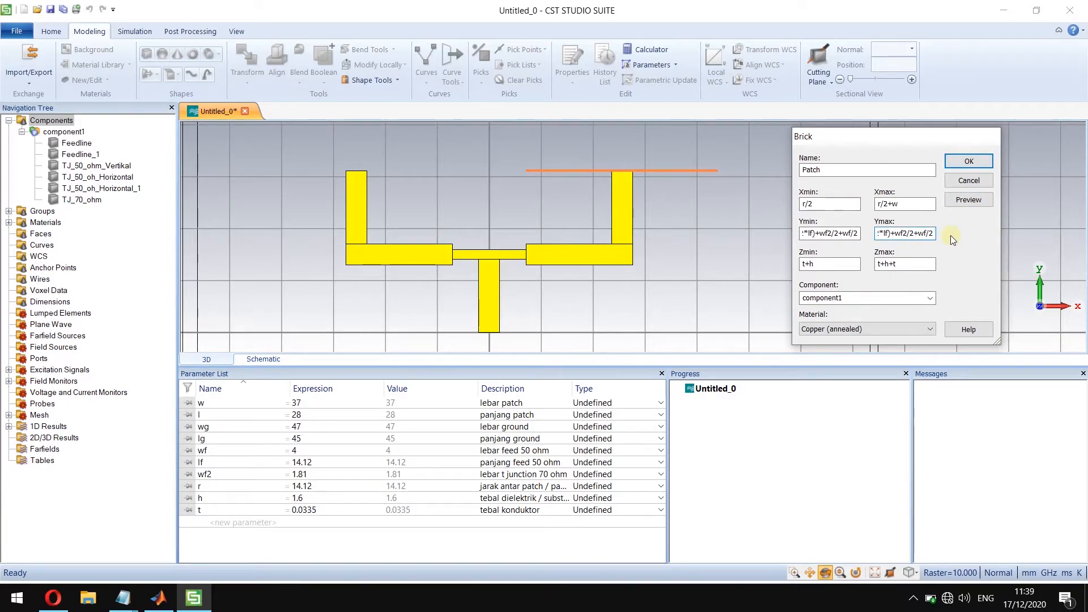
pyautogui.write('+l')
pyautogui.click(963, 201)
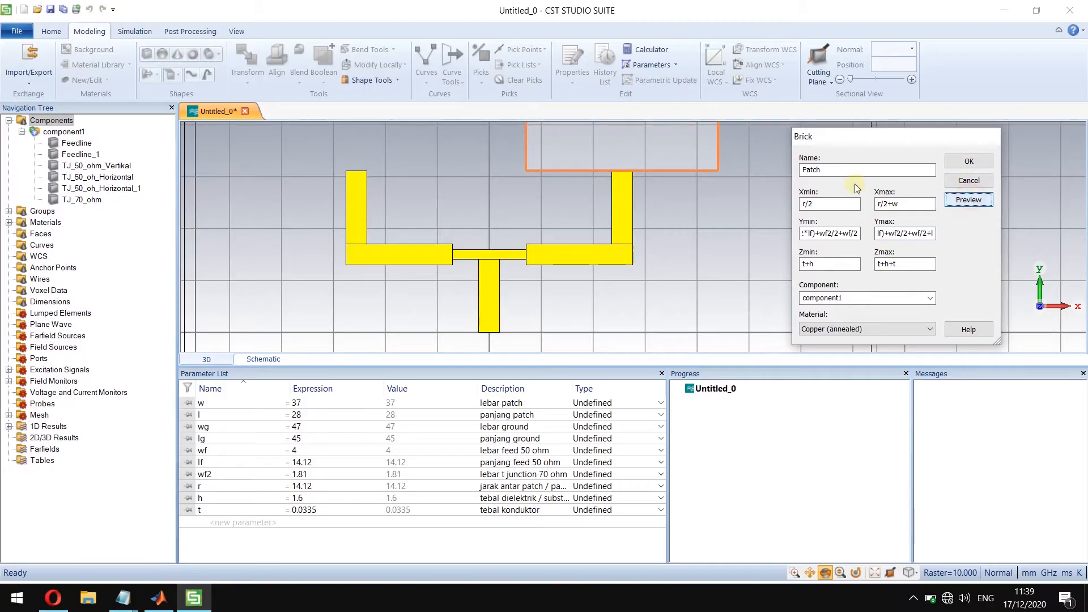
pyautogui.click(676, 227)
pyautogui.press('space')
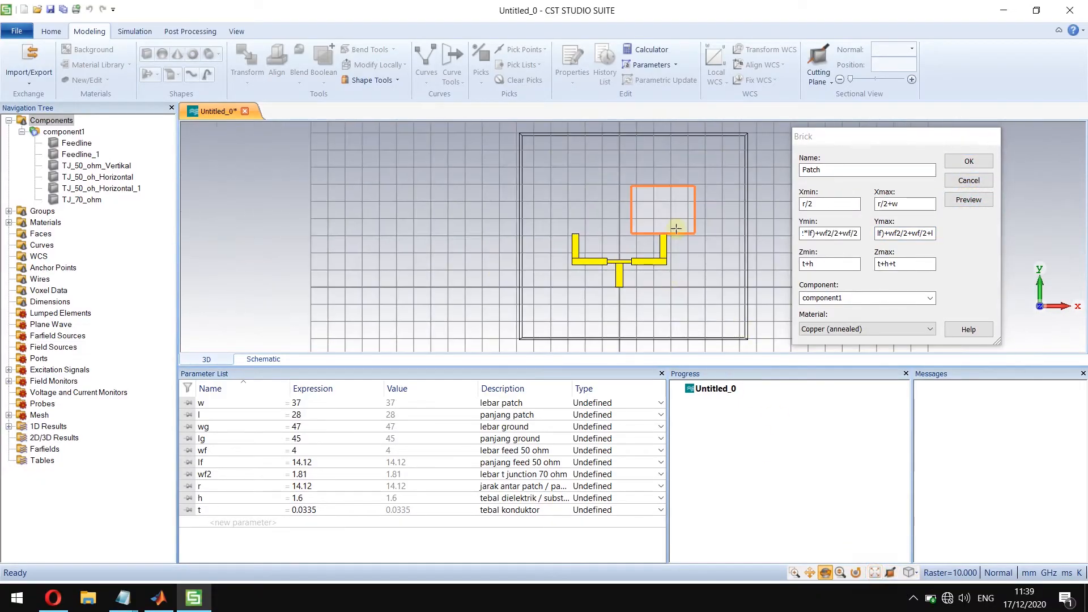
pyautogui.scroll(2, 669, 218)
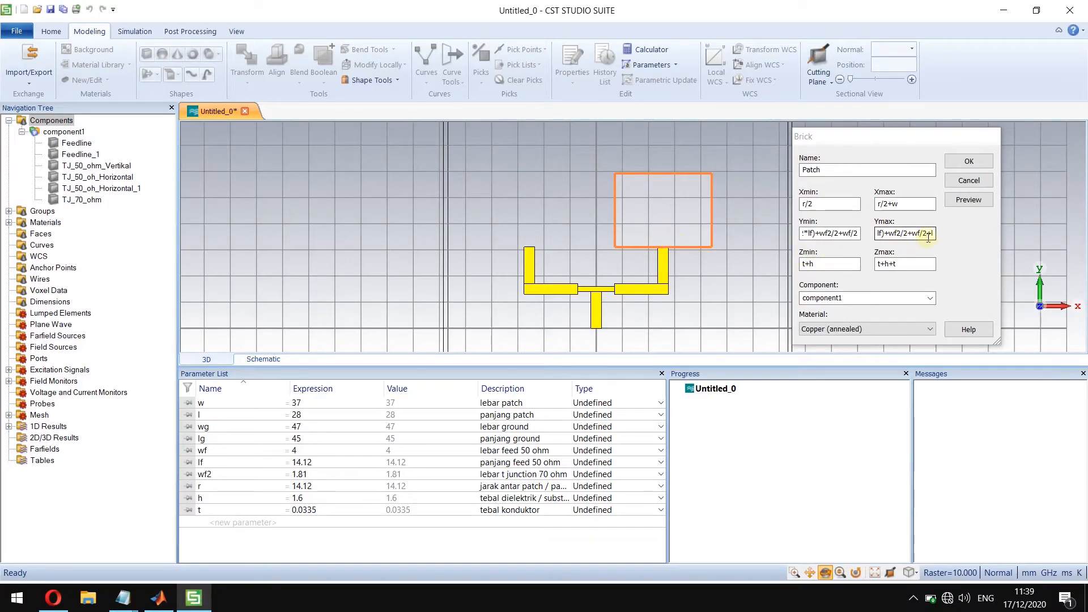
# Remove the +l term from the Patch brick's Ymax and preview the brick.
pyautogui.moveTo(926, 235); pyautogui.dragTo(955, 240)
pyautogui.press('BackSpace')
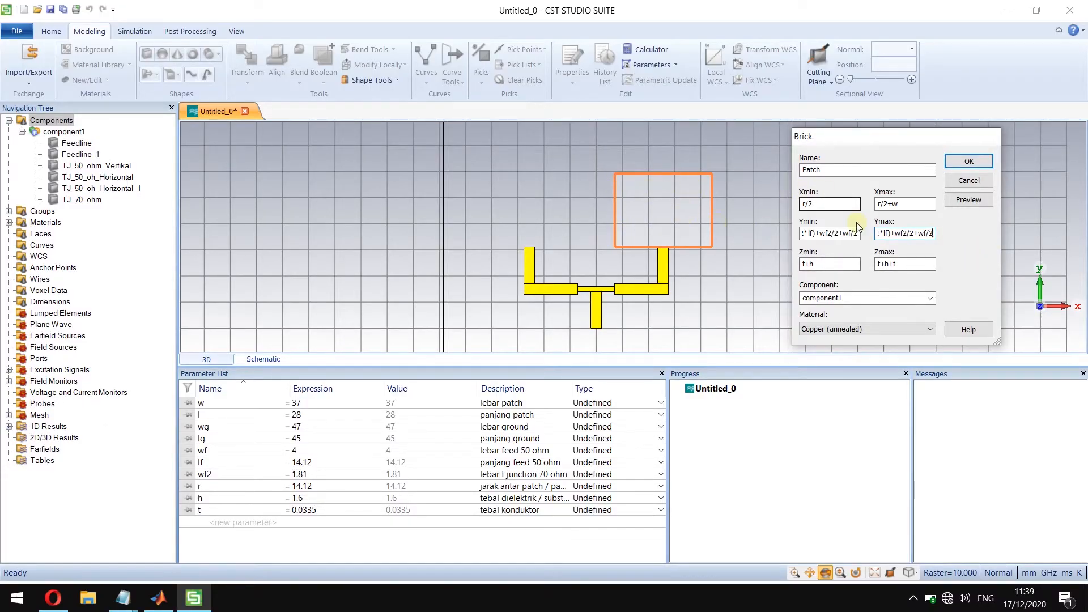
pyautogui.click(959, 206)
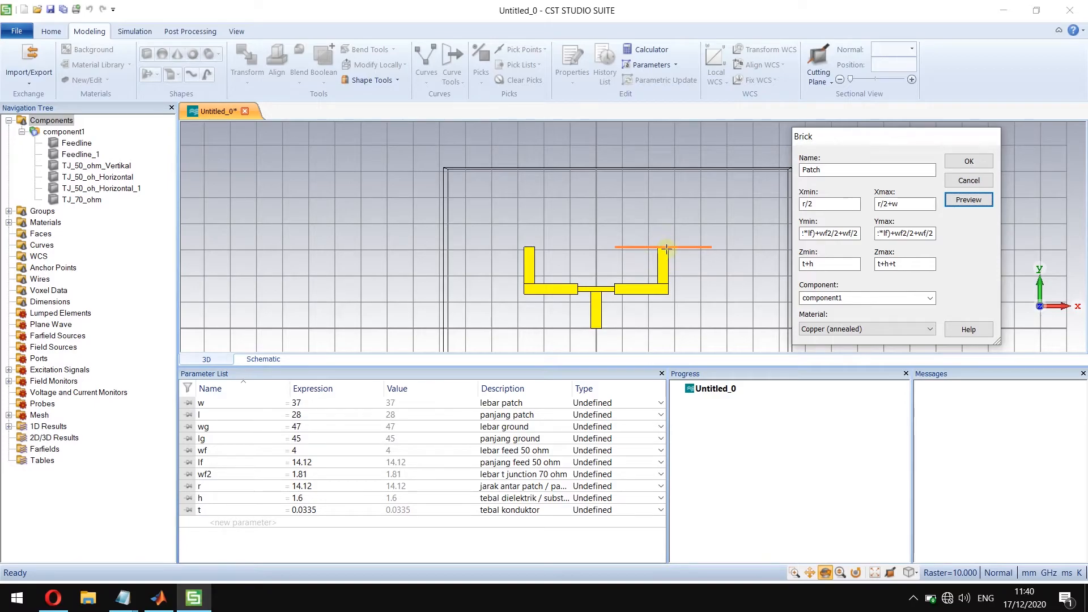
# Set the Patch brick's Ymax to (2*lf)+wf2/2+wf/2+l, preview it and create the brick.
pyautogui.click(924, 234)
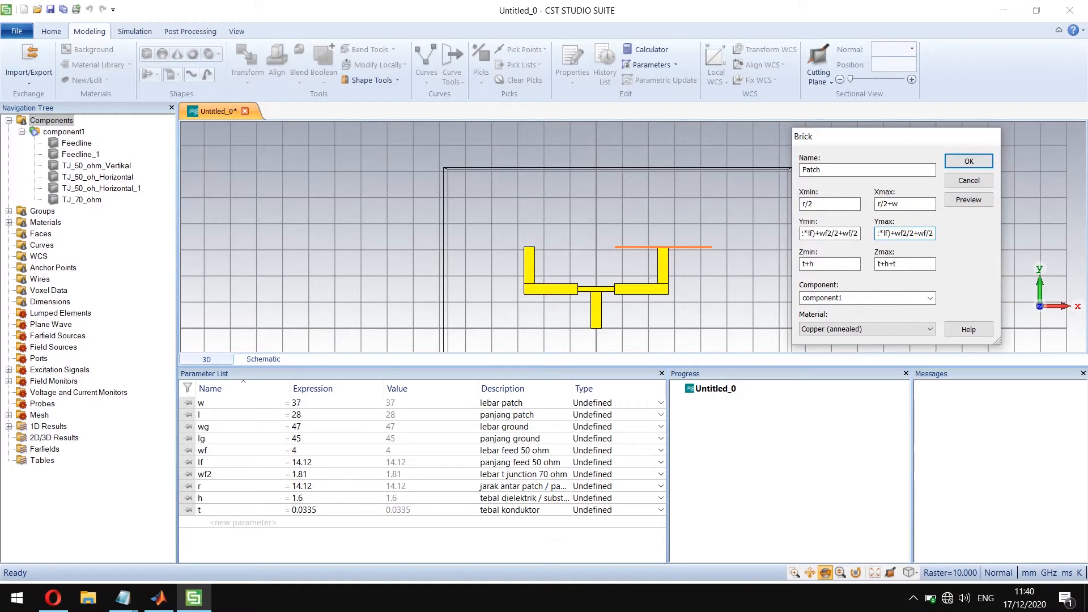
pyautogui.write('+l')
pyautogui.click(972, 202)
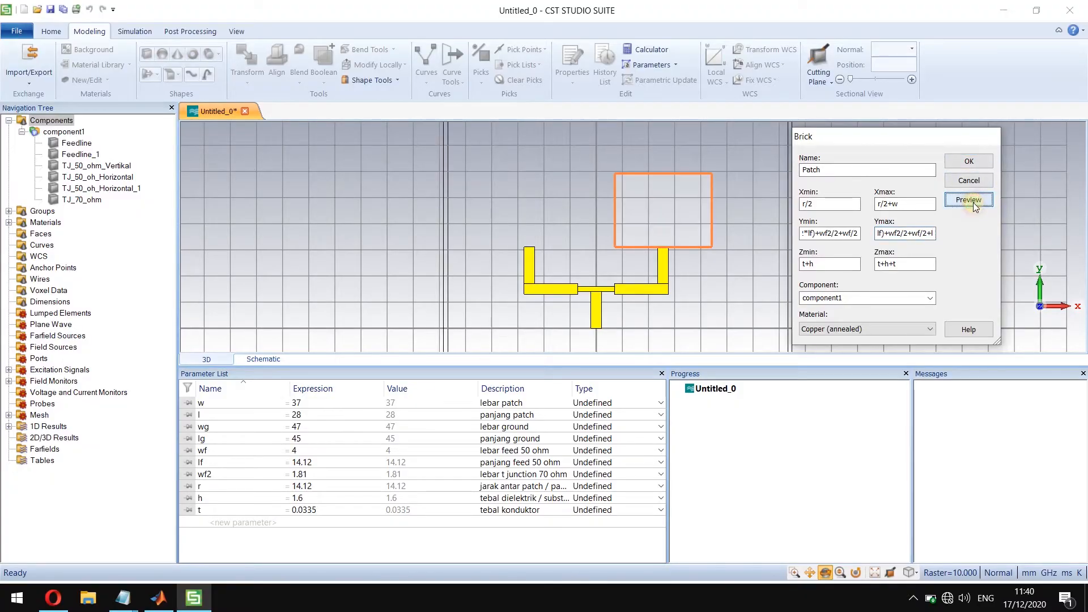
pyautogui.click(968, 161)
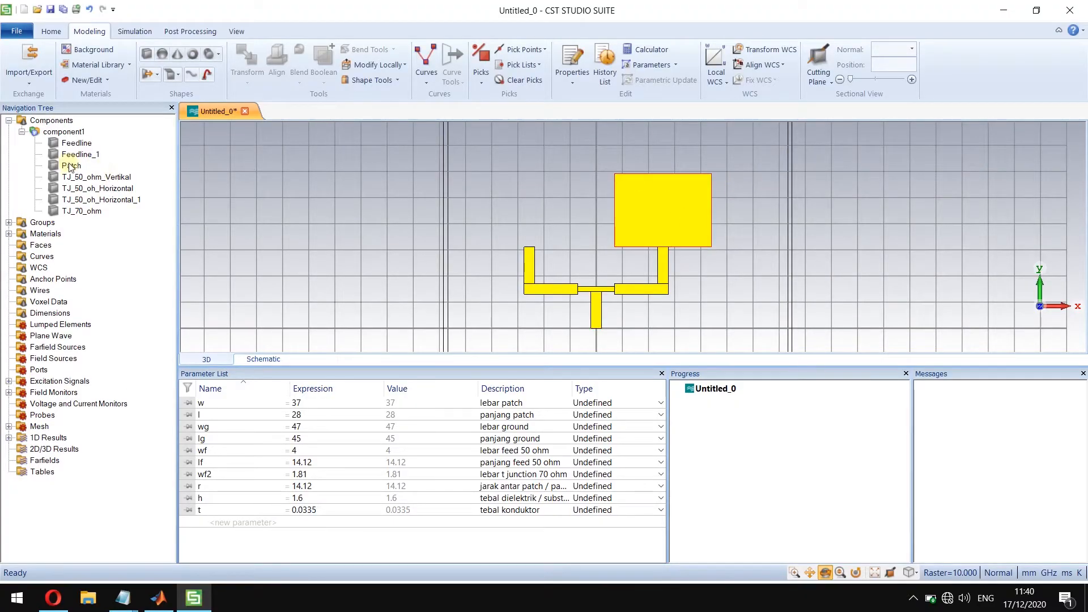
# Mirror a copy of Patch using a mirror plane normal of X = -1, and clear the selection.
pyautogui.click(70, 166)
pyautogui.rightClick(70, 166)
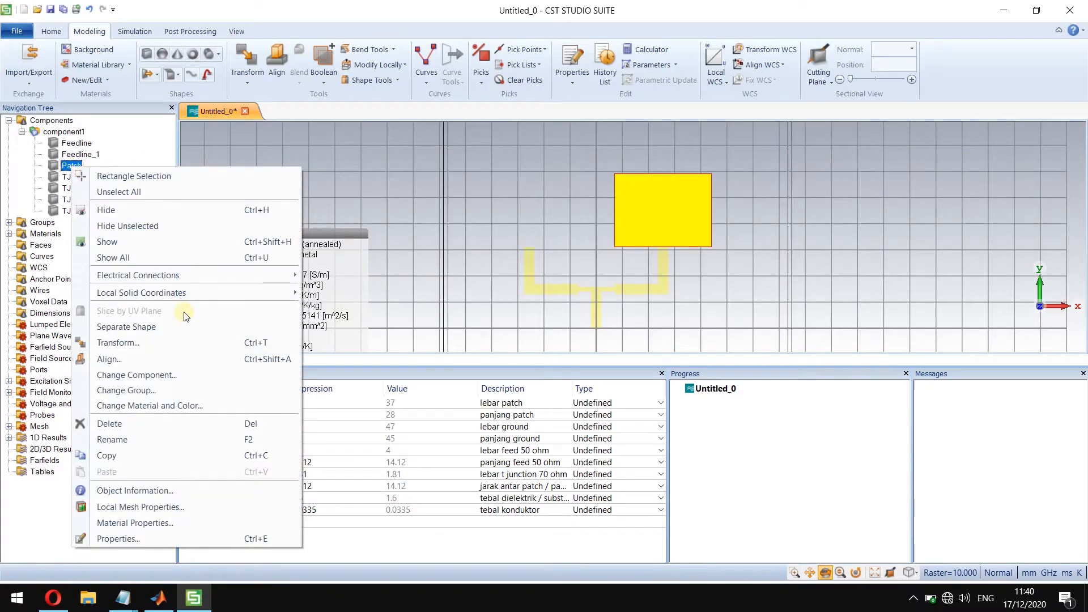
pyautogui.click(131, 343)
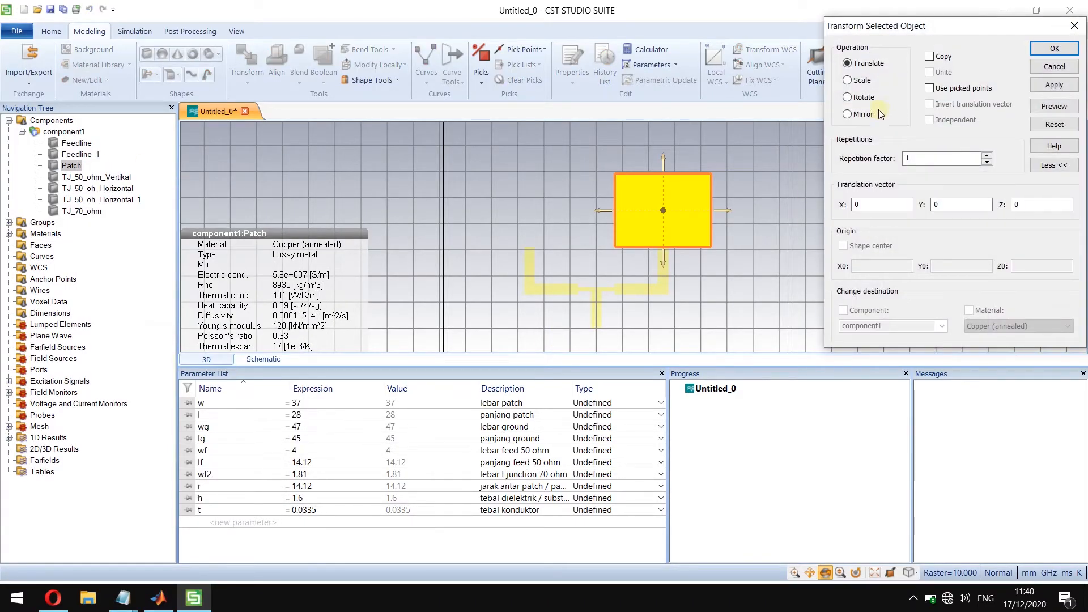
pyautogui.click(847, 113)
pyautogui.click(929, 57)
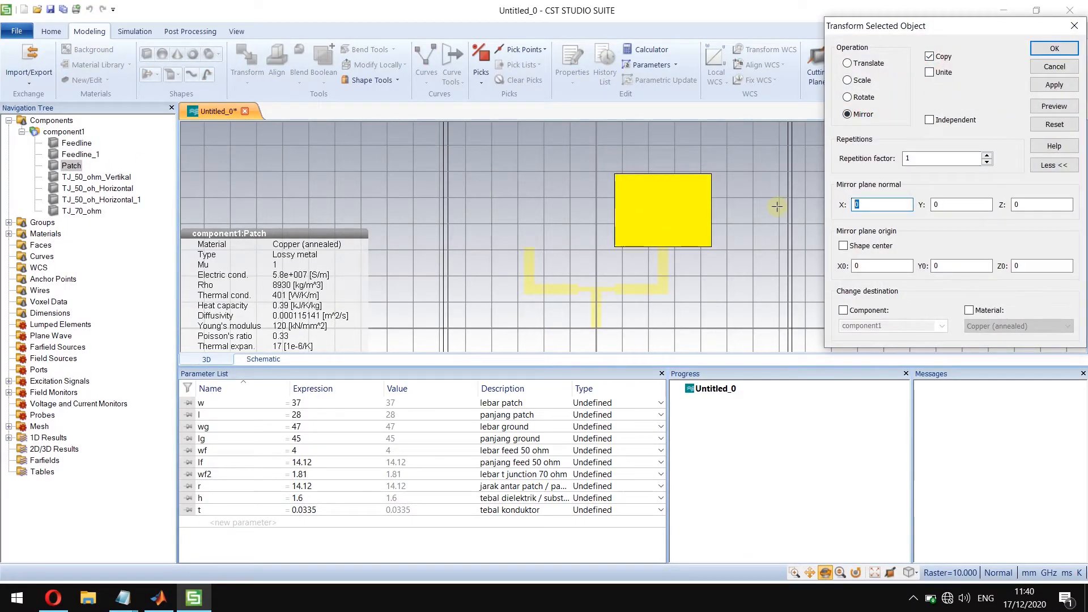
pyautogui.write('-1')
pyautogui.click(1053, 106)
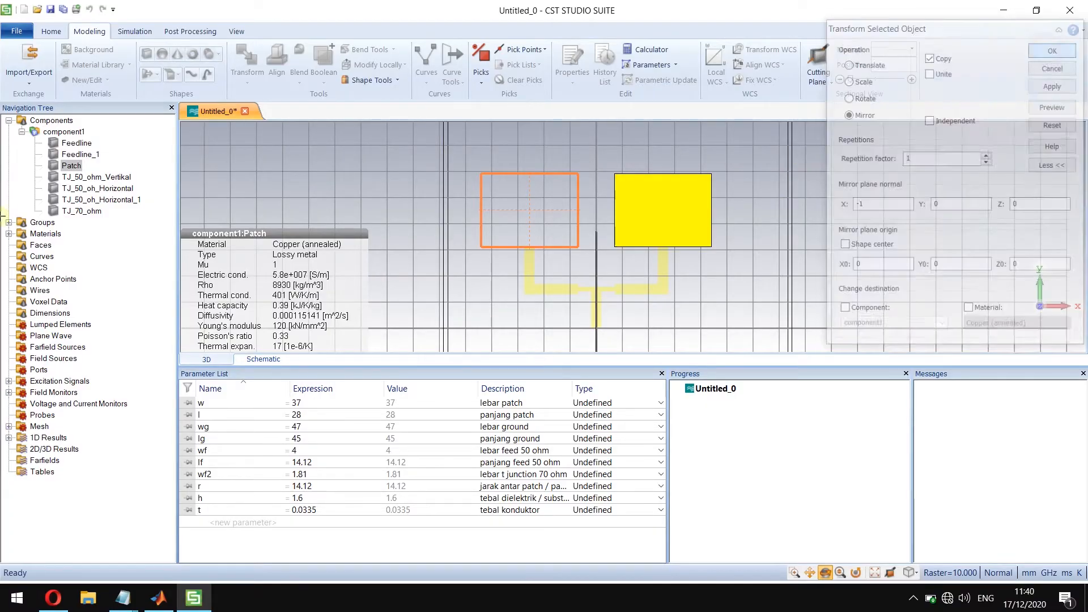
pyautogui.press('Return')
pyautogui.click(51, 120)
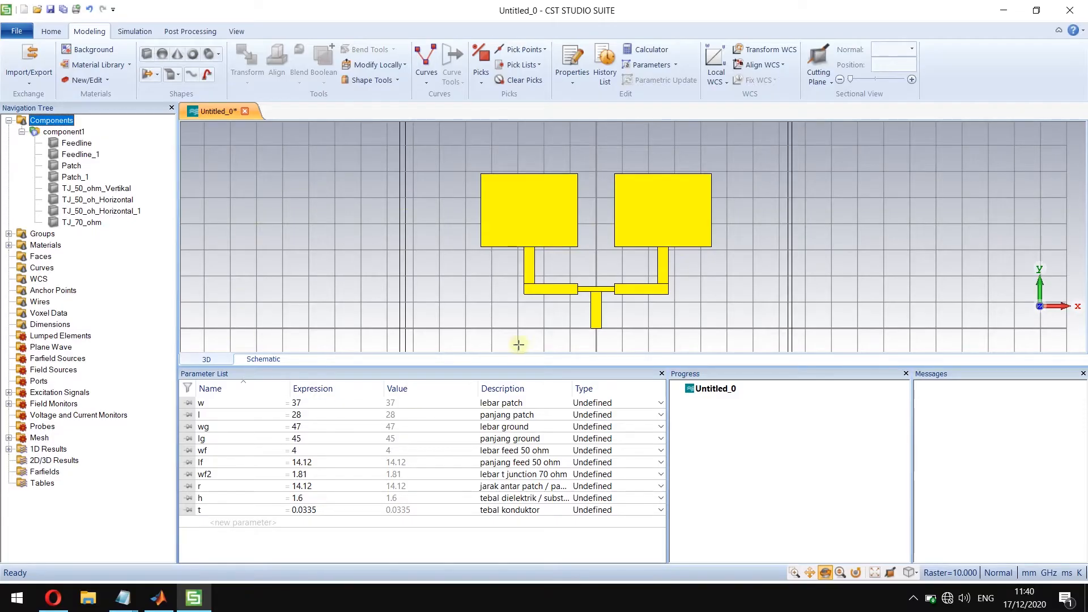
# Combine the two radiating patches by Boolean-adding Patch_1 to Patch.
pyautogui.scroll(2, 604, 247)
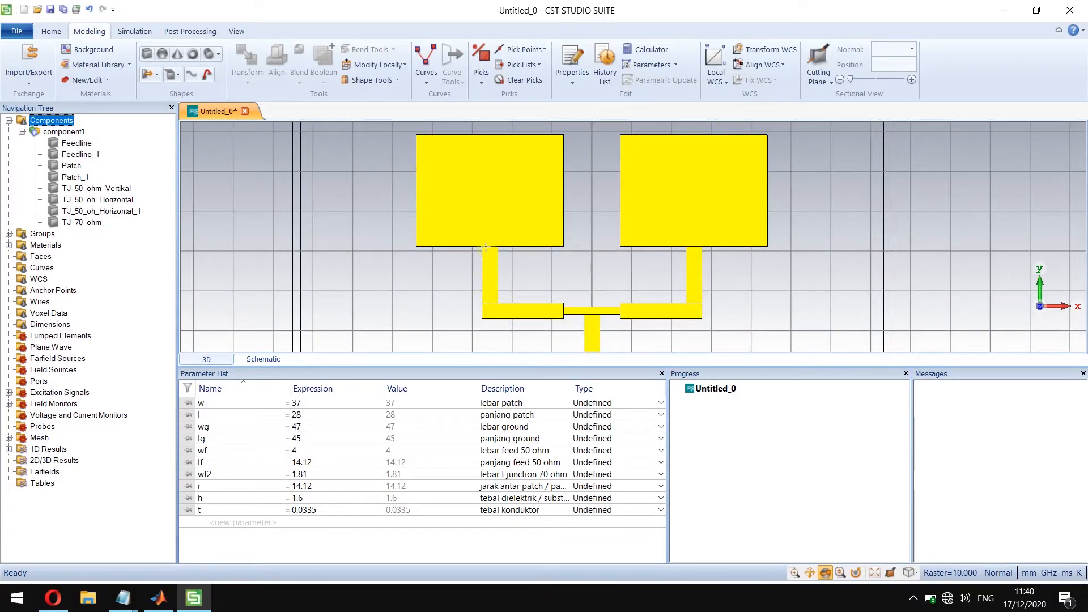
pyautogui.click(72, 166)
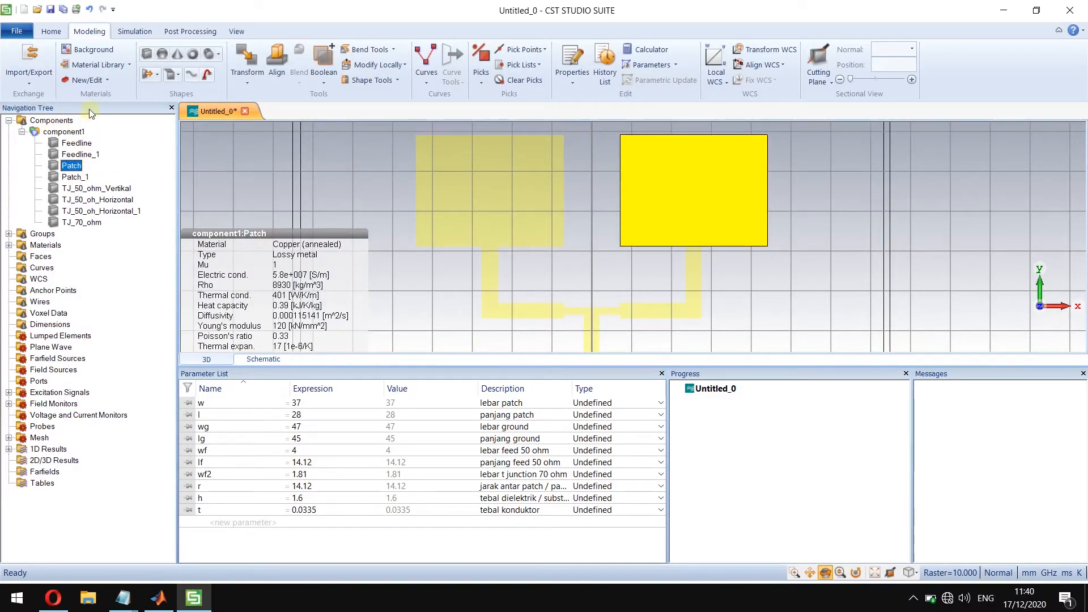
pyautogui.click(321, 83)
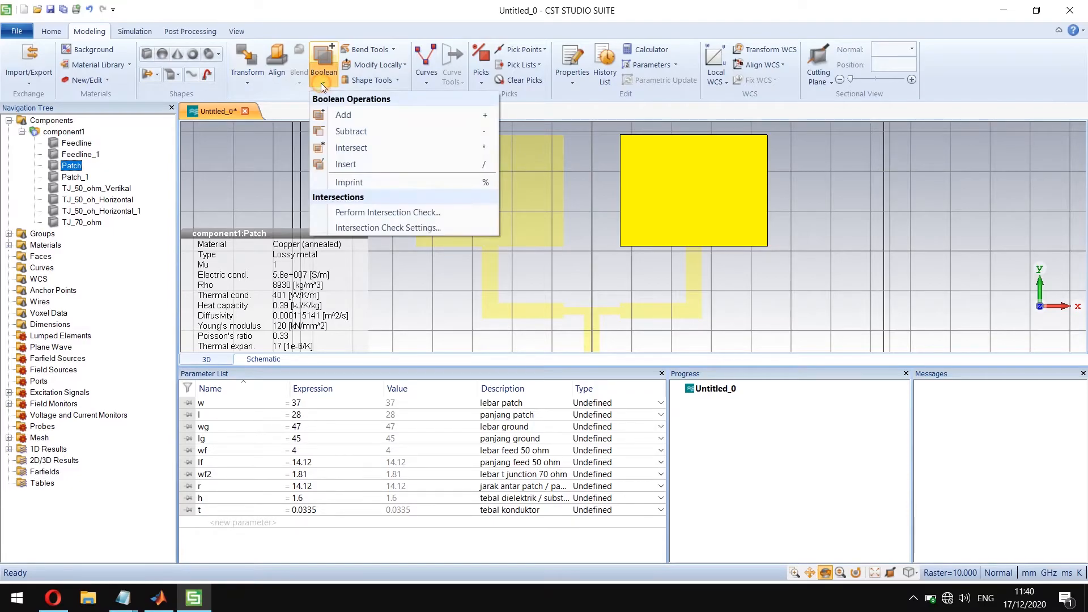
pyautogui.click(352, 116)
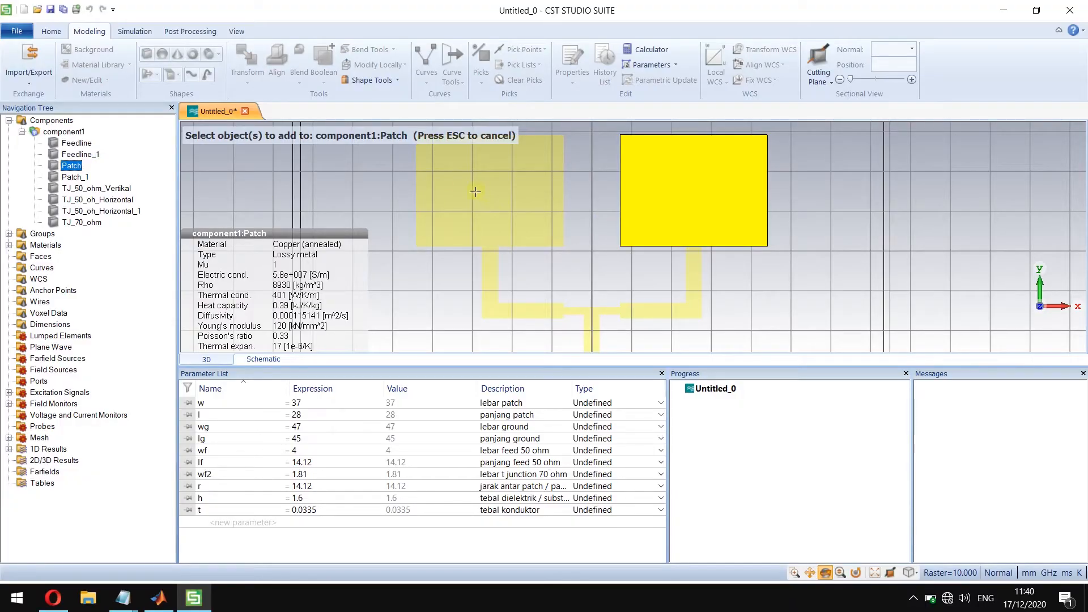
pyautogui.click(74, 177)
pyautogui.press('Return')
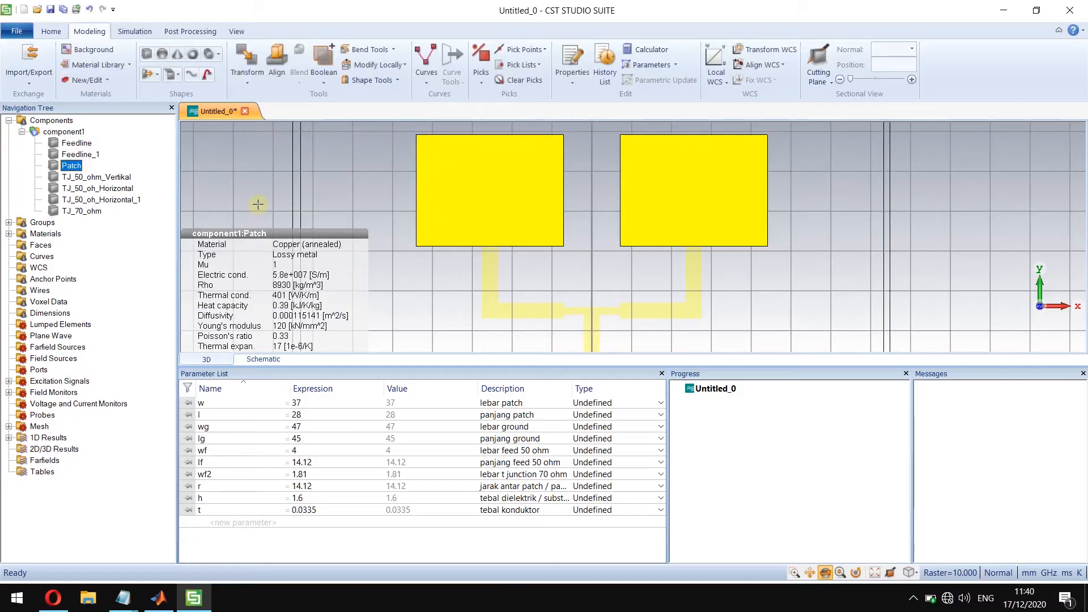
# Boolean-add Feedline_1 to Feedline, then clear the selection to show all components.
pyautogui.click(80, 144)
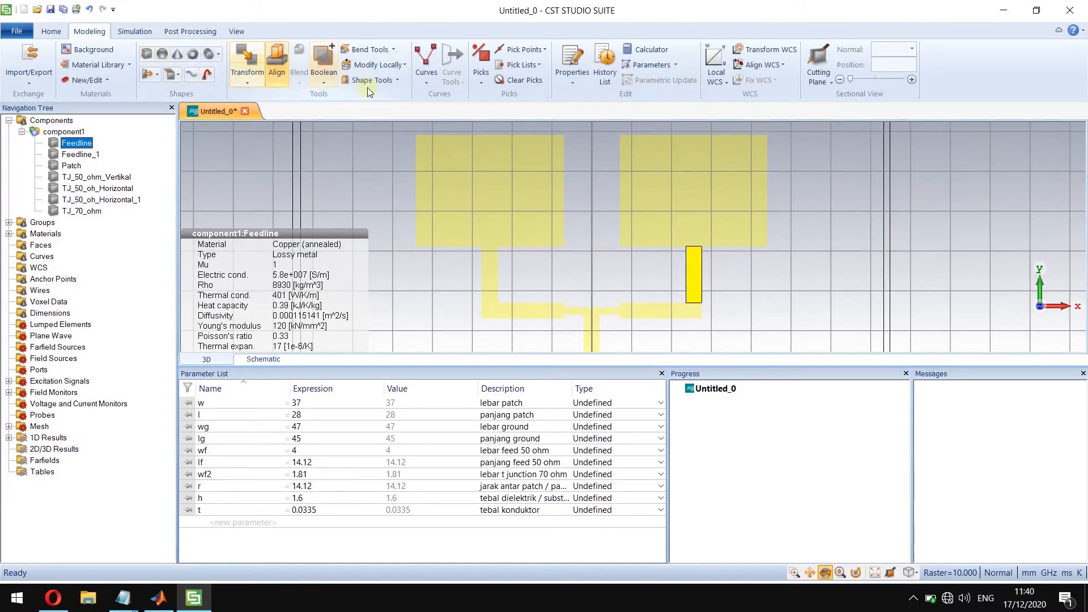
pyautogui.click(320, 73)
pyautogui.click(343, 112)
pyautogui.click(93, 156)
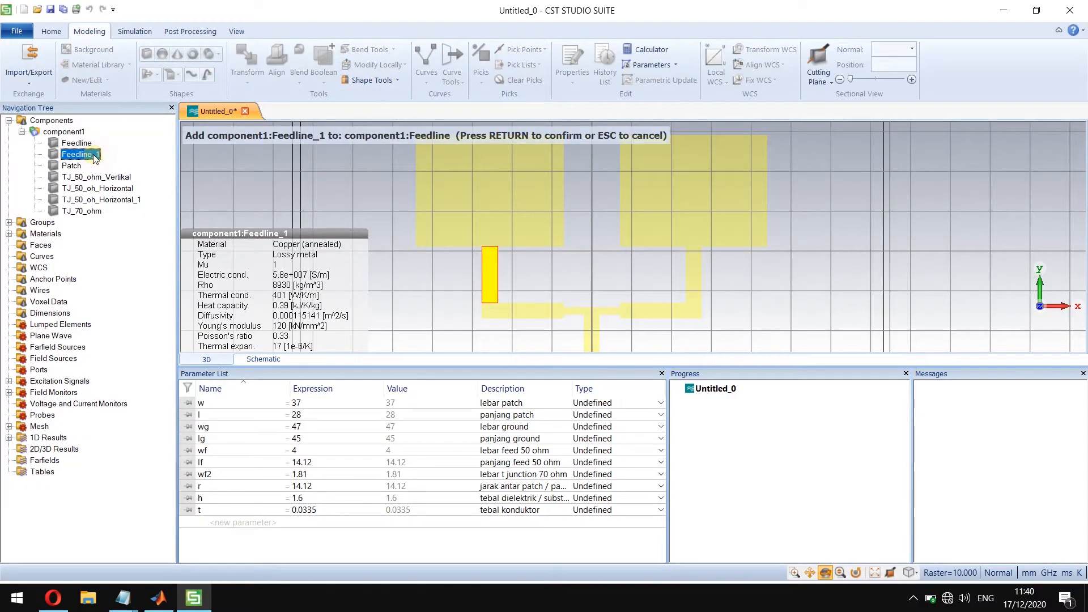
pyautogui.press('Return')
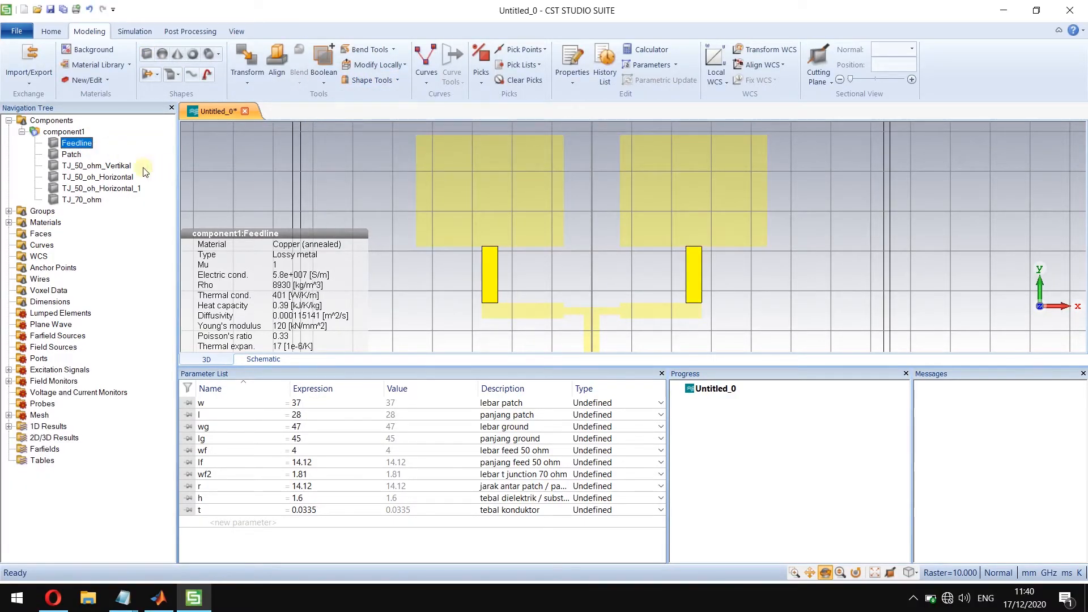
pyautogui.click(57, 121)
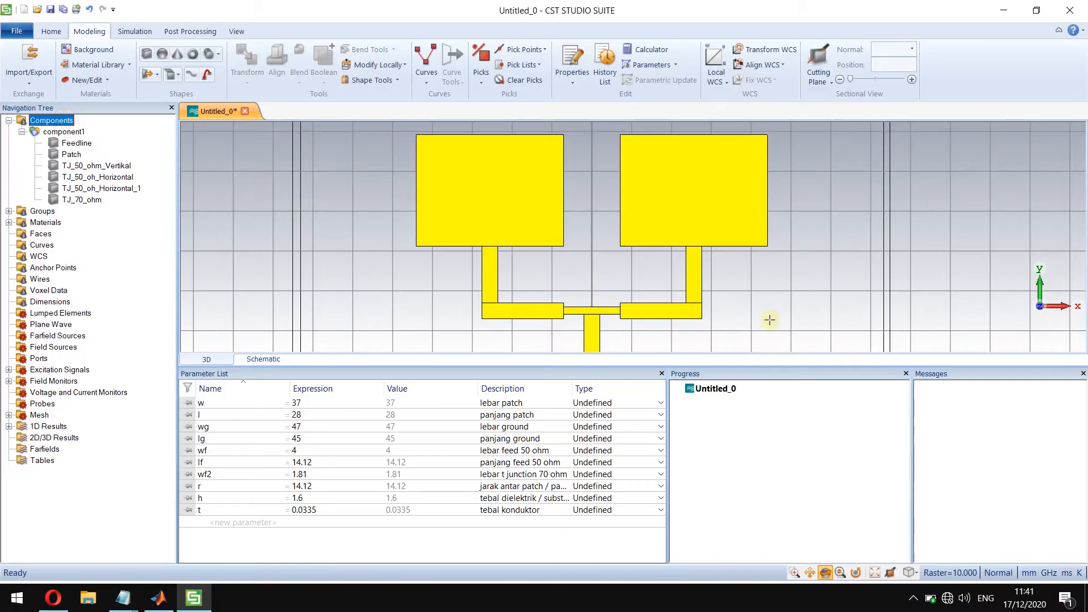
# Boolean-add TJ_50_oh_Horizontal_1 to TJ_50_oh_Horizontal and highlight the combined shape to check it.
pyautogui.click(92, 165)
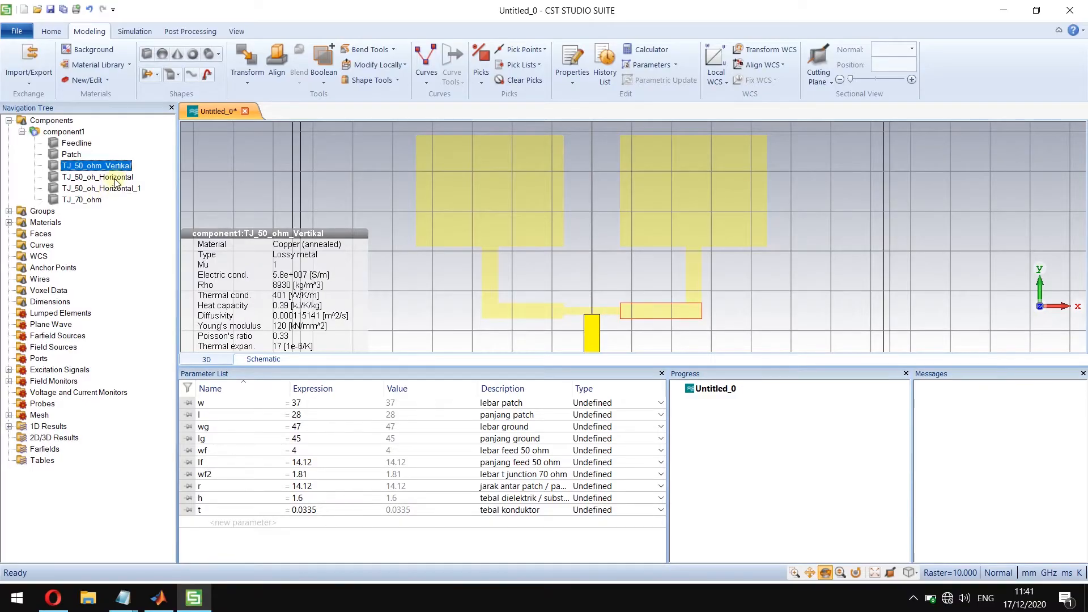
pyautogui.click(117, 178)
pyautogui.click(321, 76)
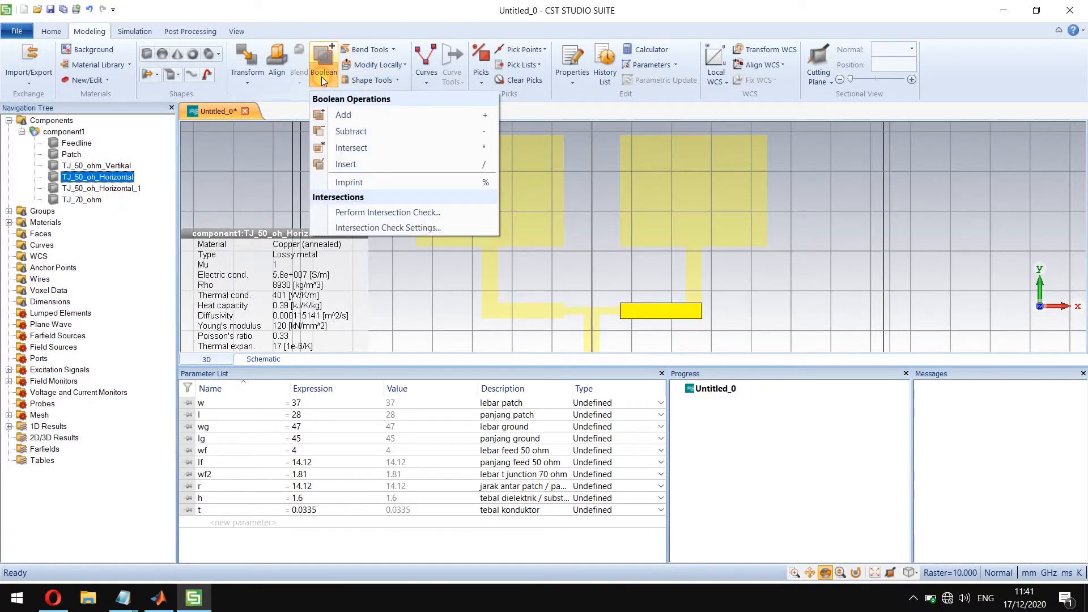
pyautogui.click(341, 114)
pyautogui.click(102, 189)
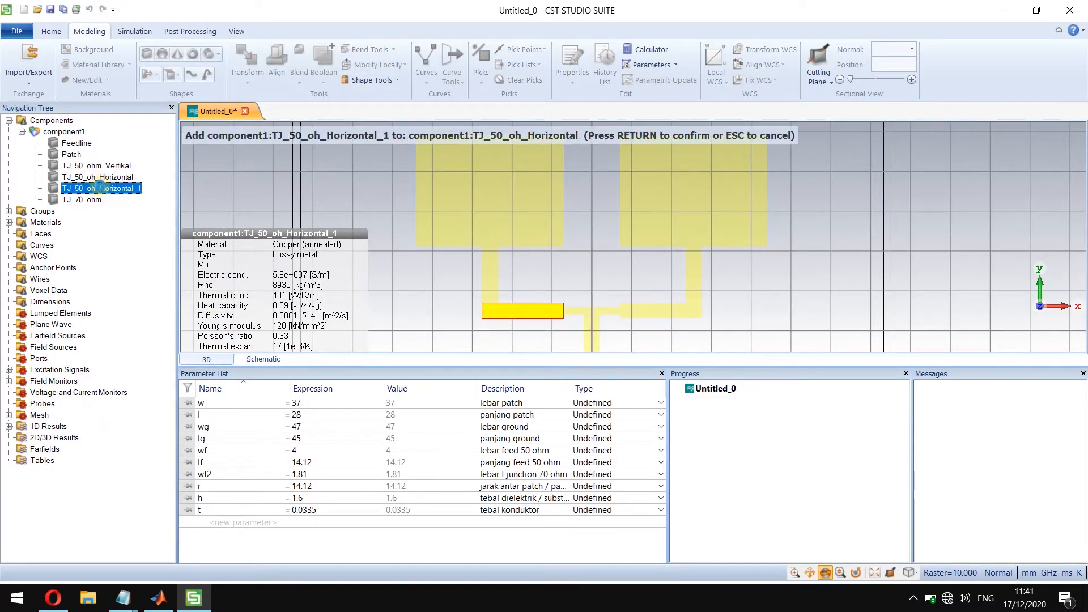
pyautogui.press('Return')
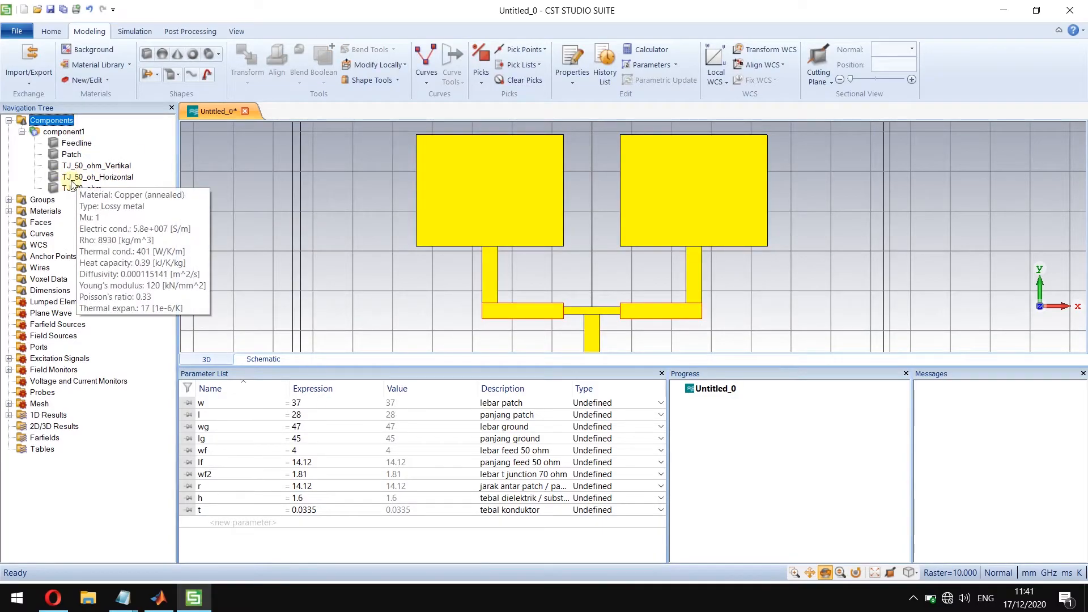
pyautogui.click(94, 178)
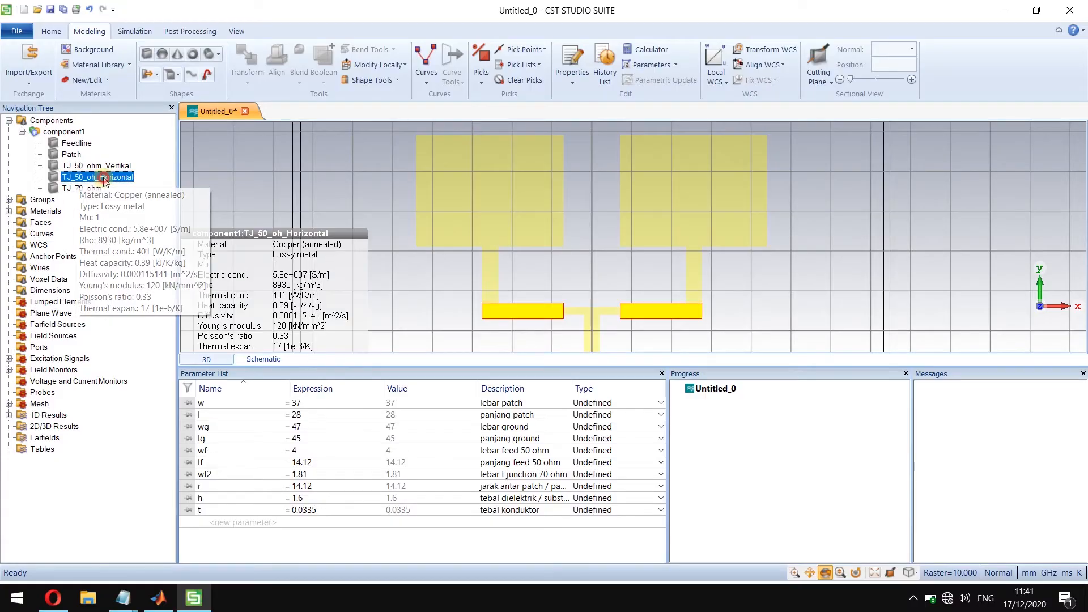
pyautogui.click(63, 121)
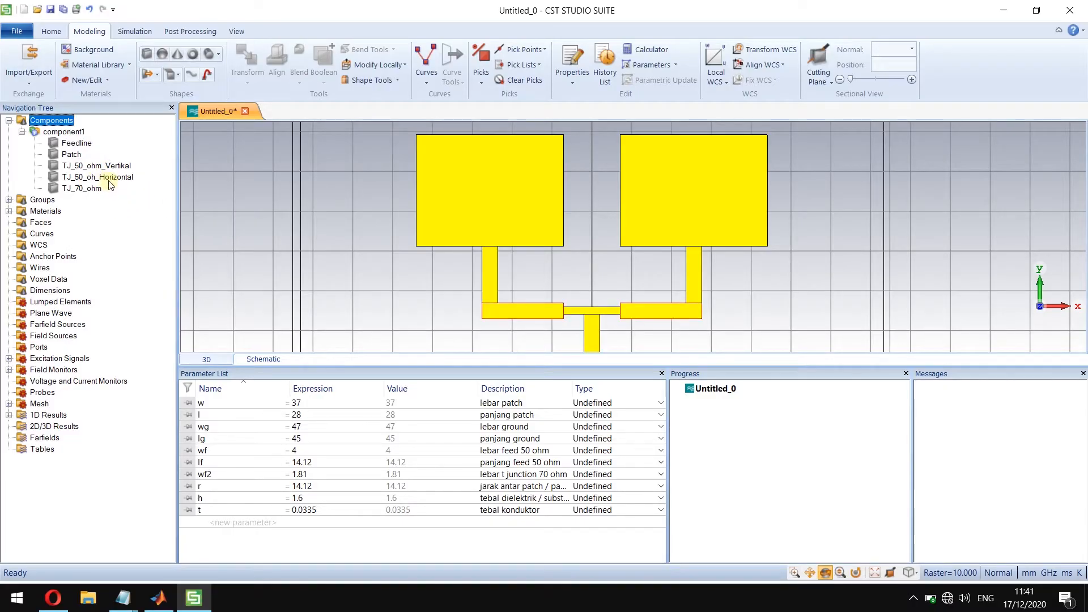
# Boolean-add the TJ_70_ohm section to TJ_50_oh_Horizontal.
pyautogui.moveTo(108, 178)
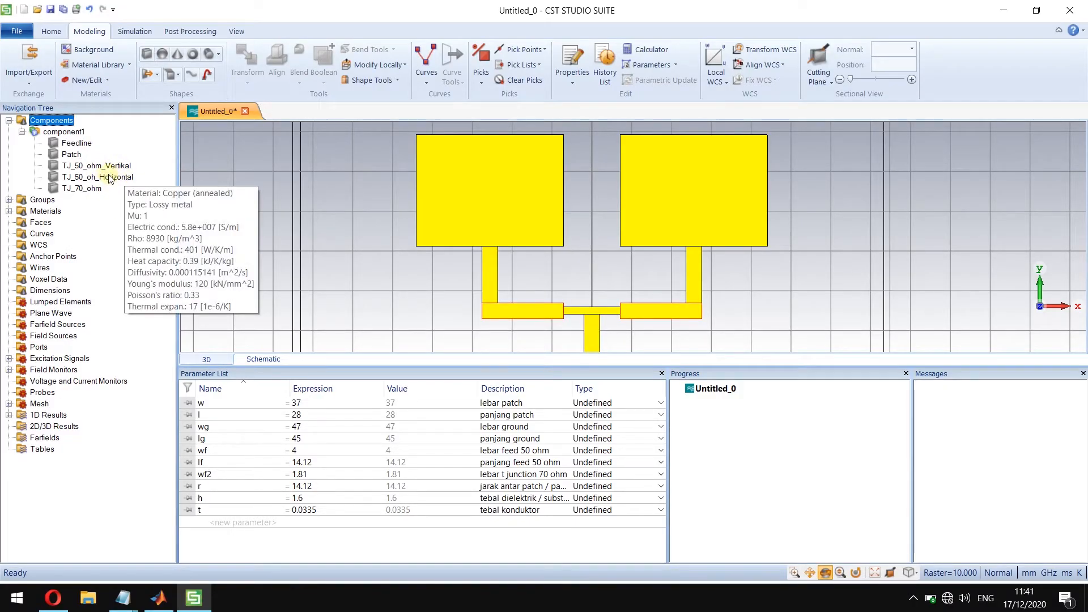
pyautogui.click(108, 178)
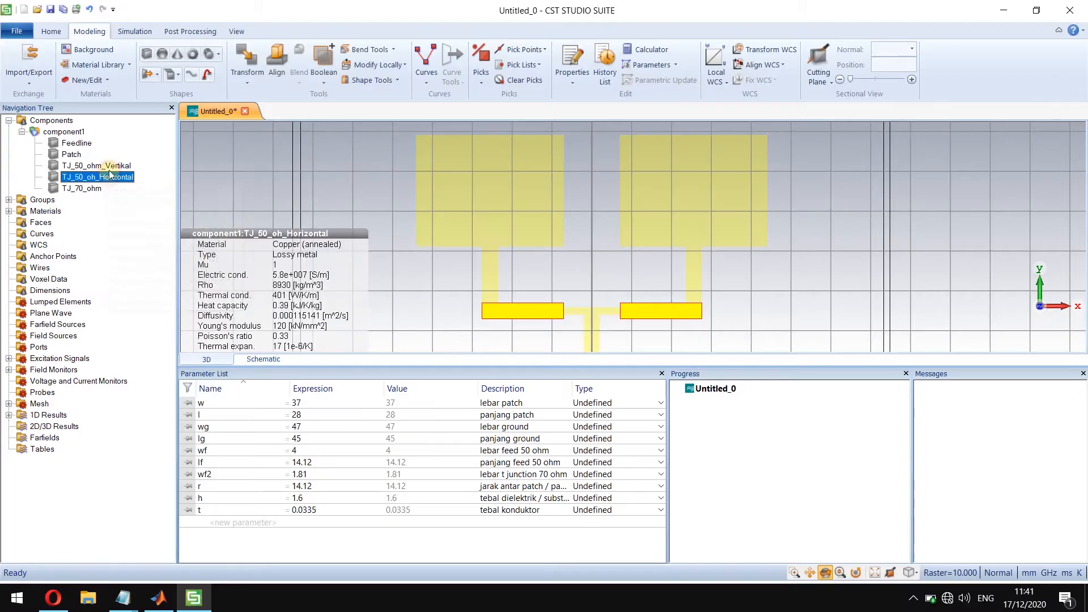
pyautogui.click(321, 79)
pyautogui.click(346, 114)
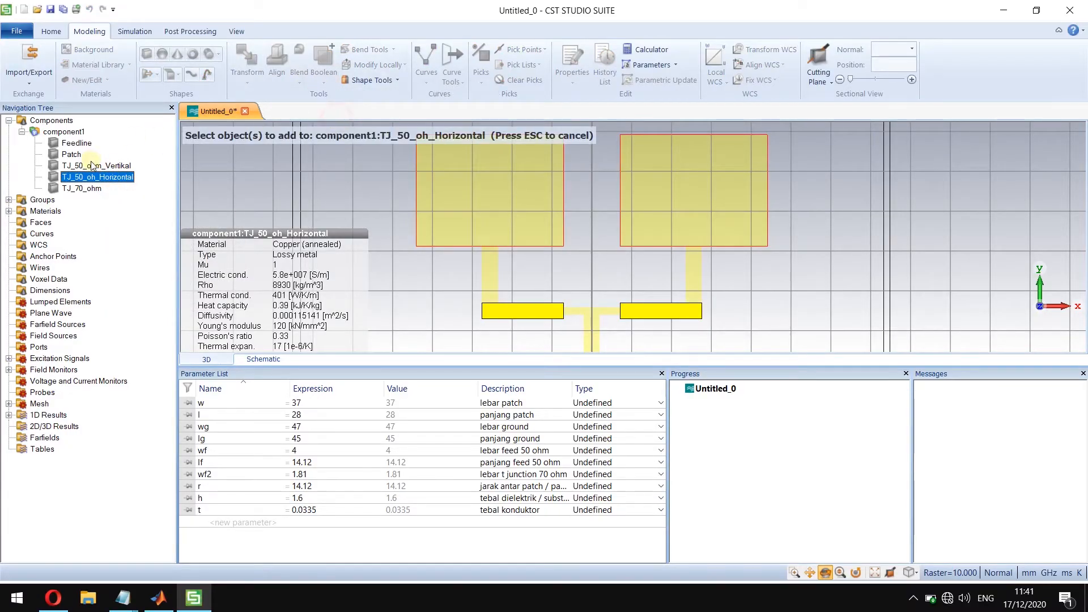
pyautogui.click(113, 166)
pyautogui.click(91, 188)
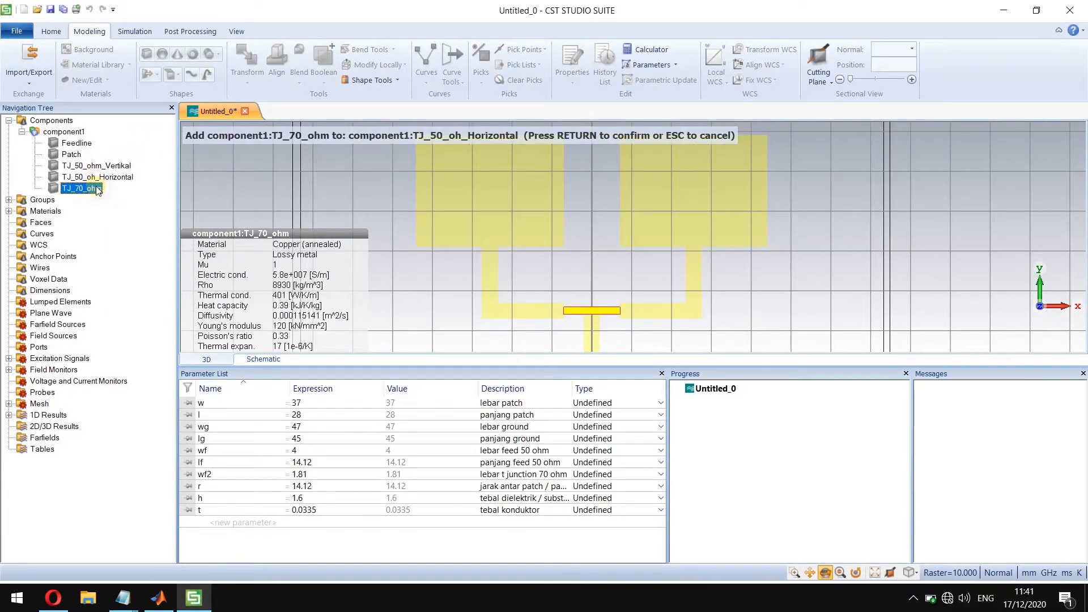
pyautogui.press('Return')
# Boolean-add TJ_50_ohm_Vertikal to TJ_50_oh_Horizontal to complete the T-junction as one shape.
pyautogui.click(332, 78)
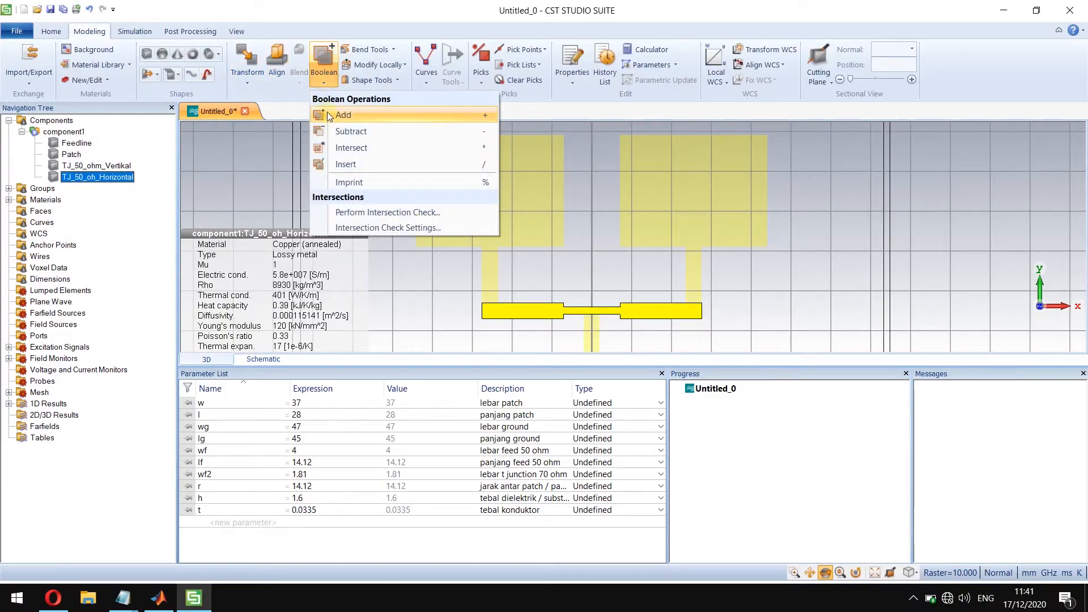
pyautogui.click(328, 111)
pyautogui.click(113, 166)
pyautogui.press('Return')
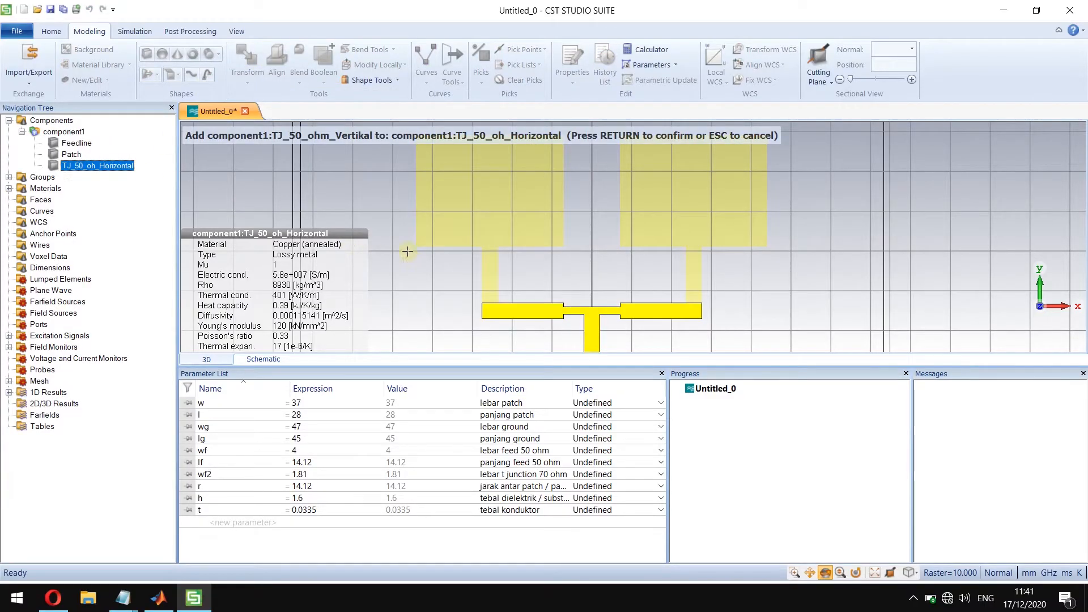
pyautogui.click(102, 166)
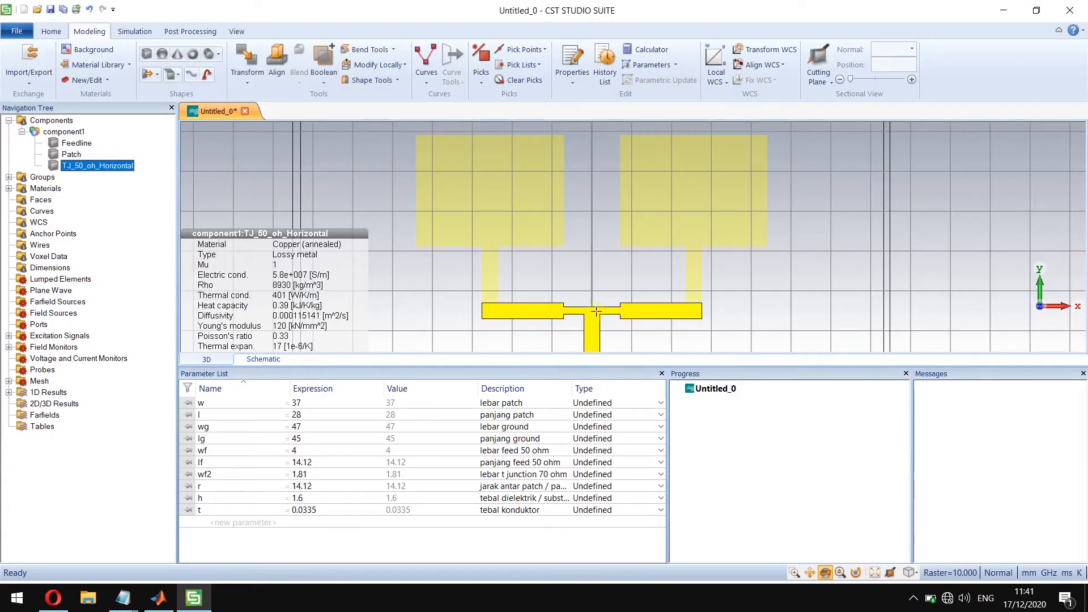
# Boolean-add Feedline to Patch so both feedlines merge with the patches.
pyautogui.click(874, 572)
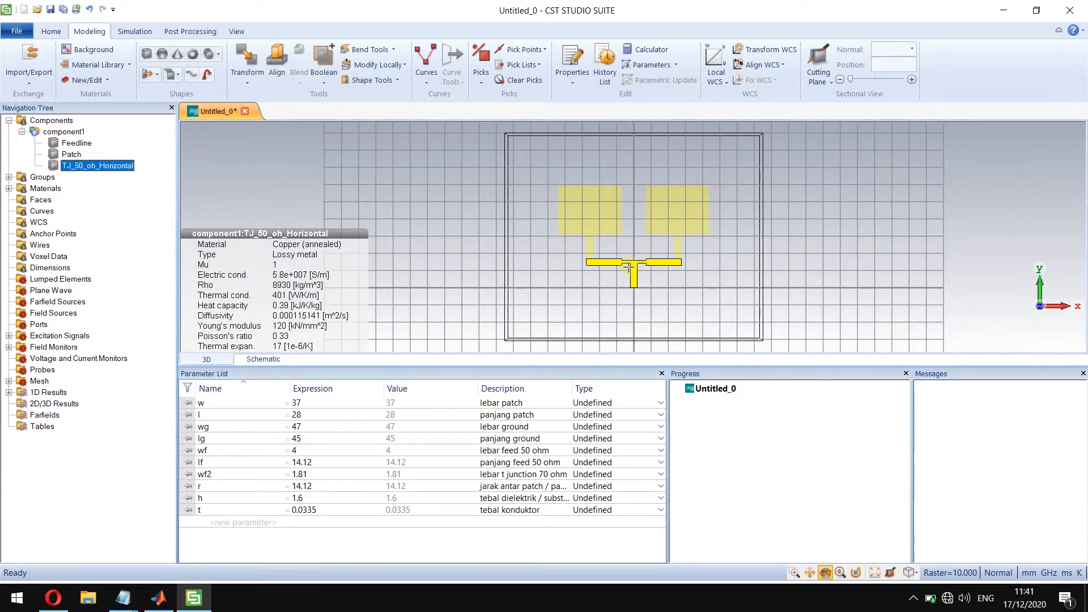
pyautogui.scroll(3, 631, 243)
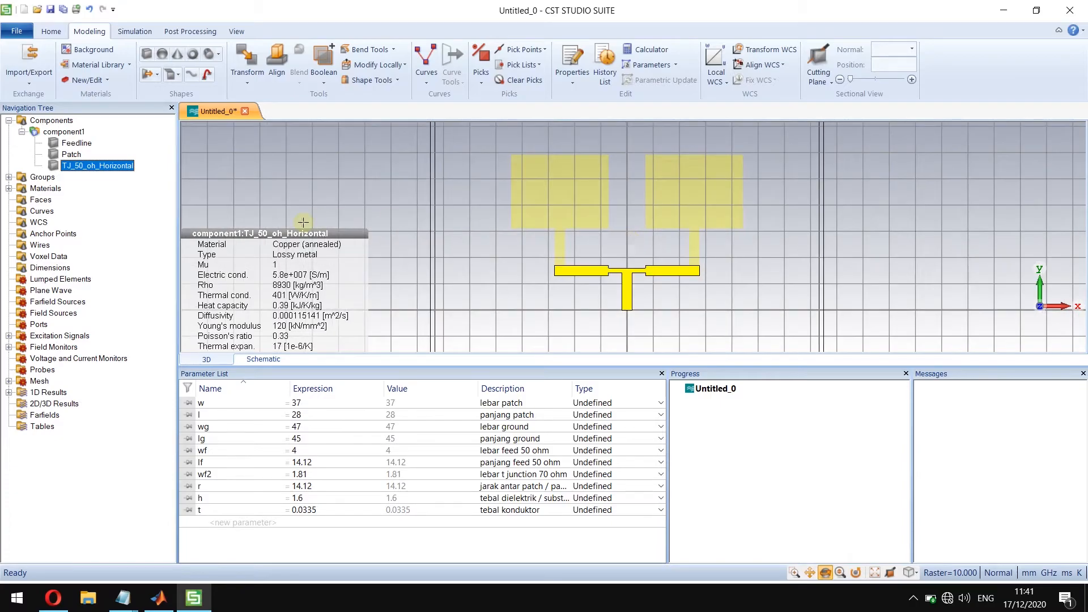
pyautogui.click(77, 143)
pyautogui.click(64, 131)
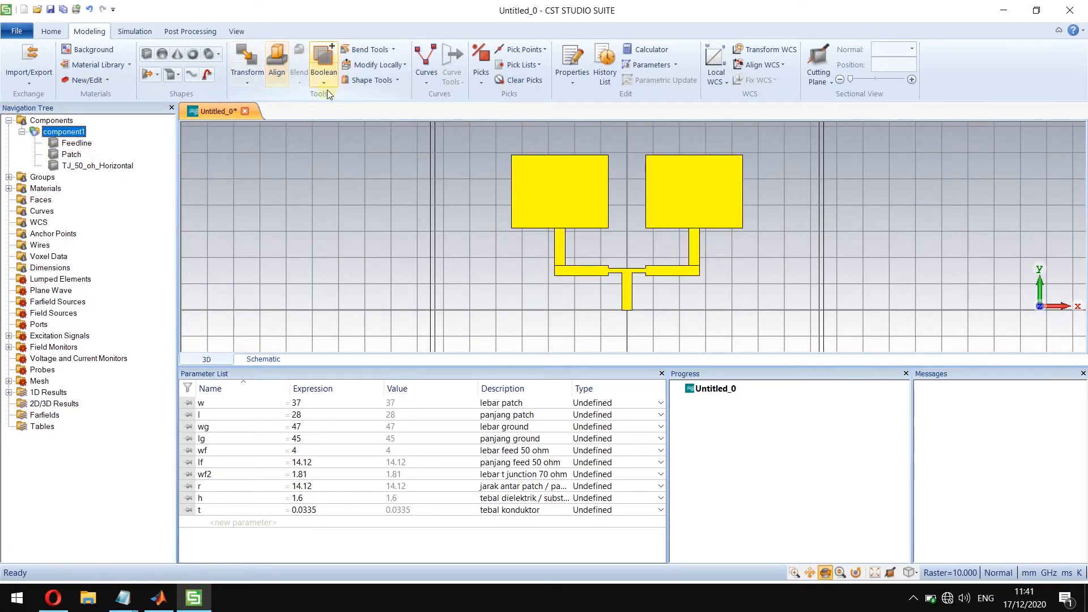
pyautogui.click(79, 144)
pyautogui.click(77, 155)
pyautogui.click(322, 60)
pyautogui.click(352, 103)
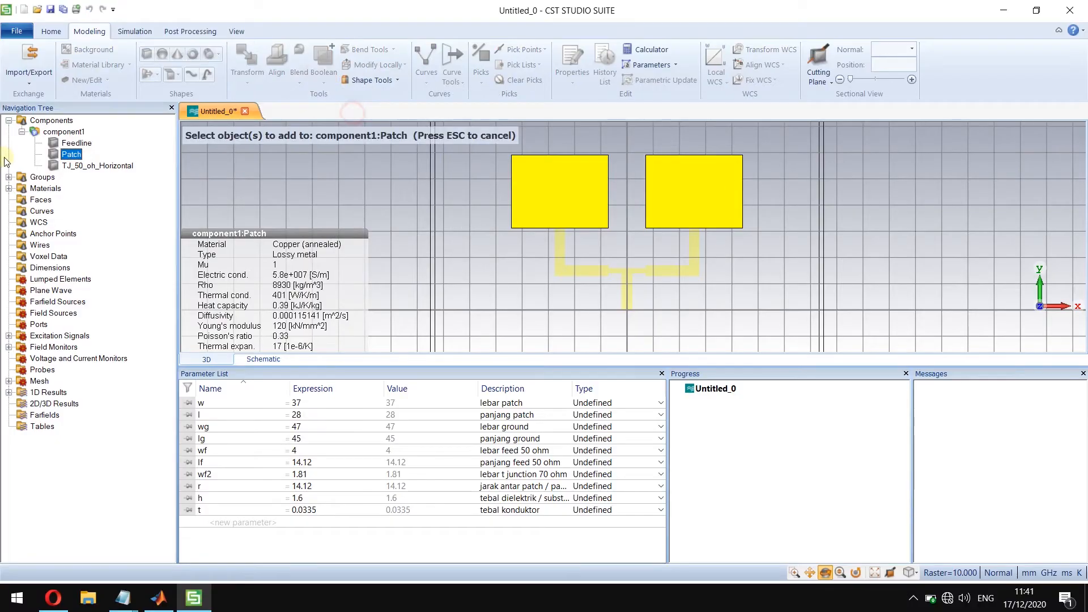
pyautogui.click(76, 143)
pyautogui.press('Return')
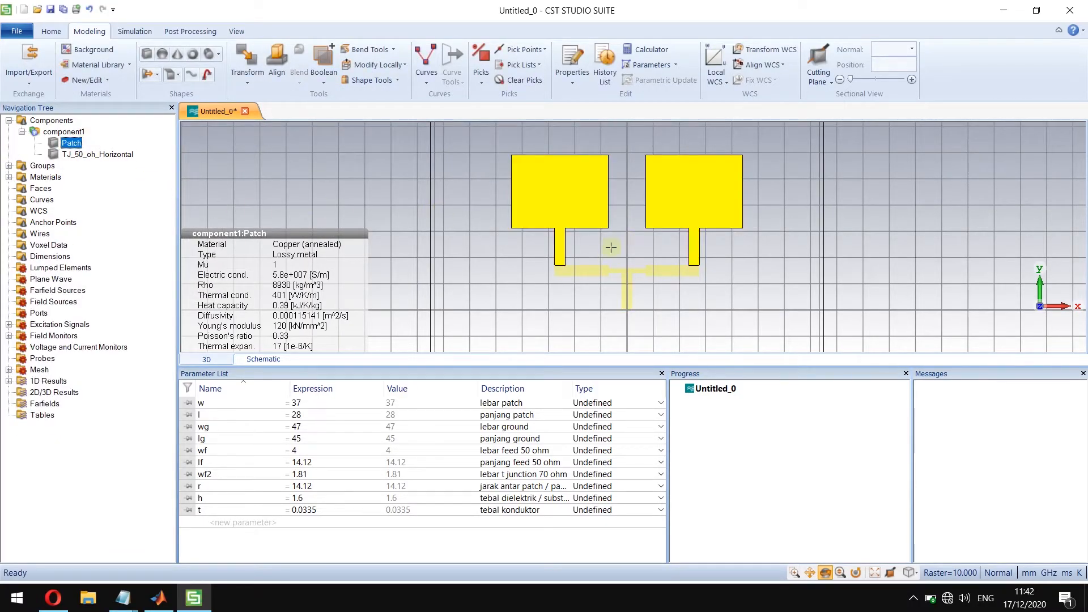
# Boolean-add TJ_50_oh_Horizontal to Patch so all conductors form one solid, and clear the selection.
pyautogui.click(323, 60)
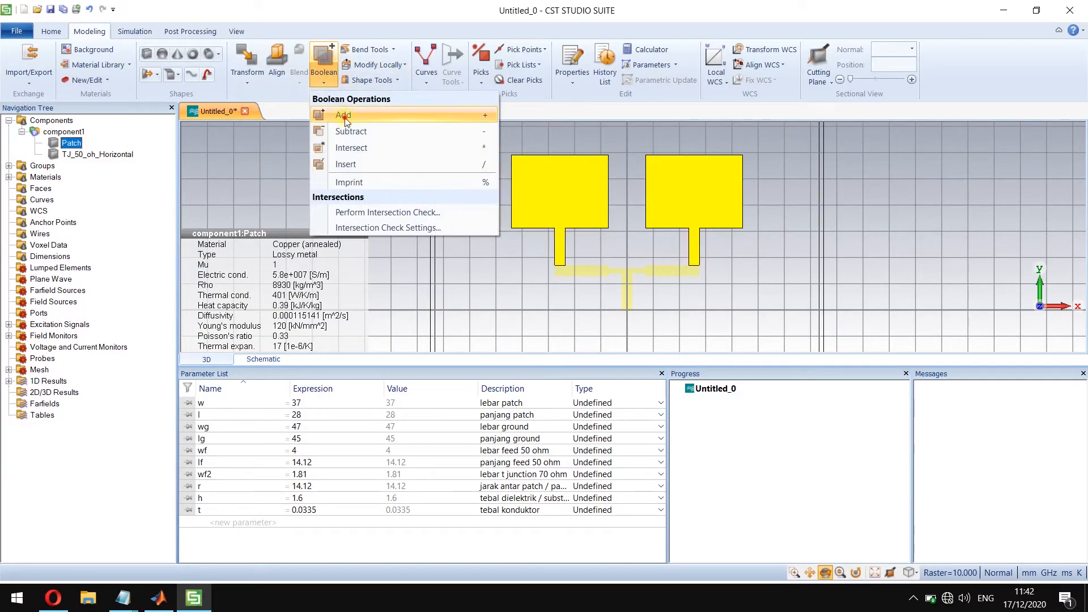
pyautogui.click(346, 114)
pyautogui.click(99, 154)
pyautogui.press('Return')
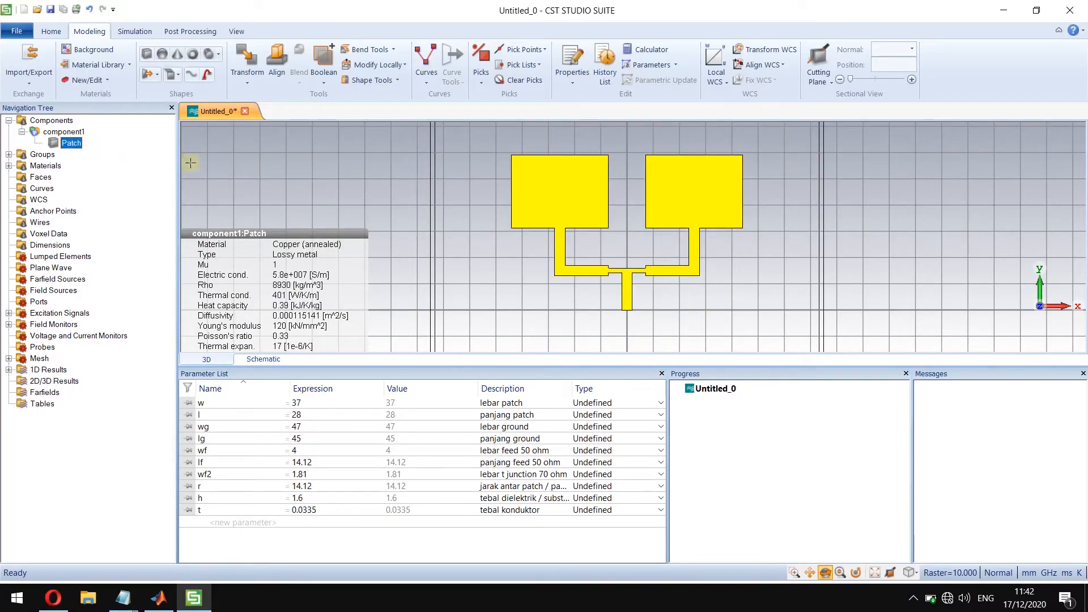
pyautogui.press('Up')
pyautogui.press('Up')
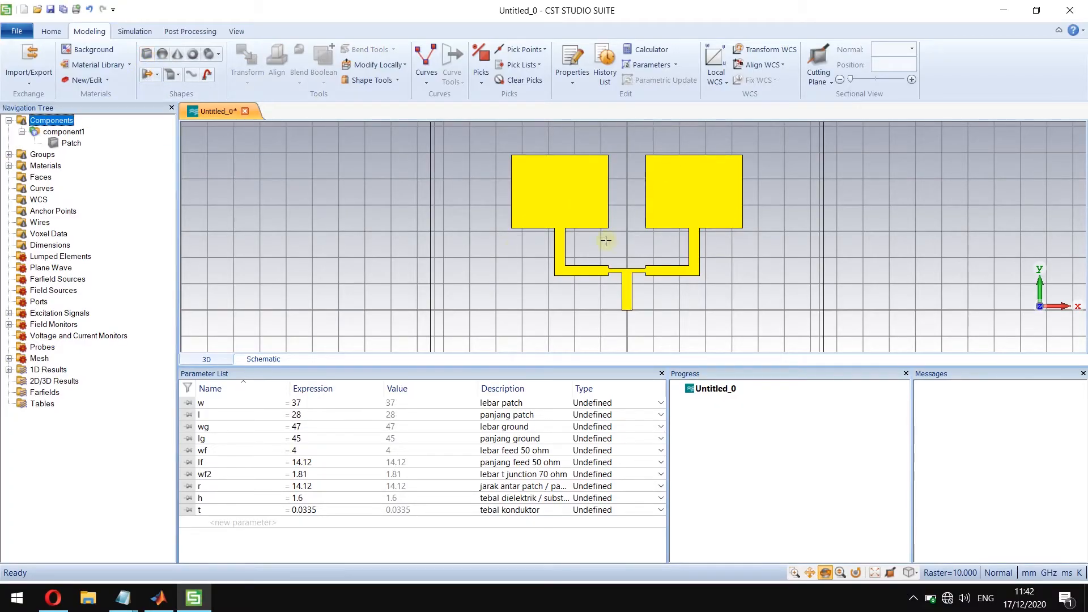
# Start a new brick with numeric entry and name it Dielektrik.
pyautogui.moveTo(774, 245); pyautogui.dragTo(538, 259)
pyautogui.scroll(4, 538, 259)
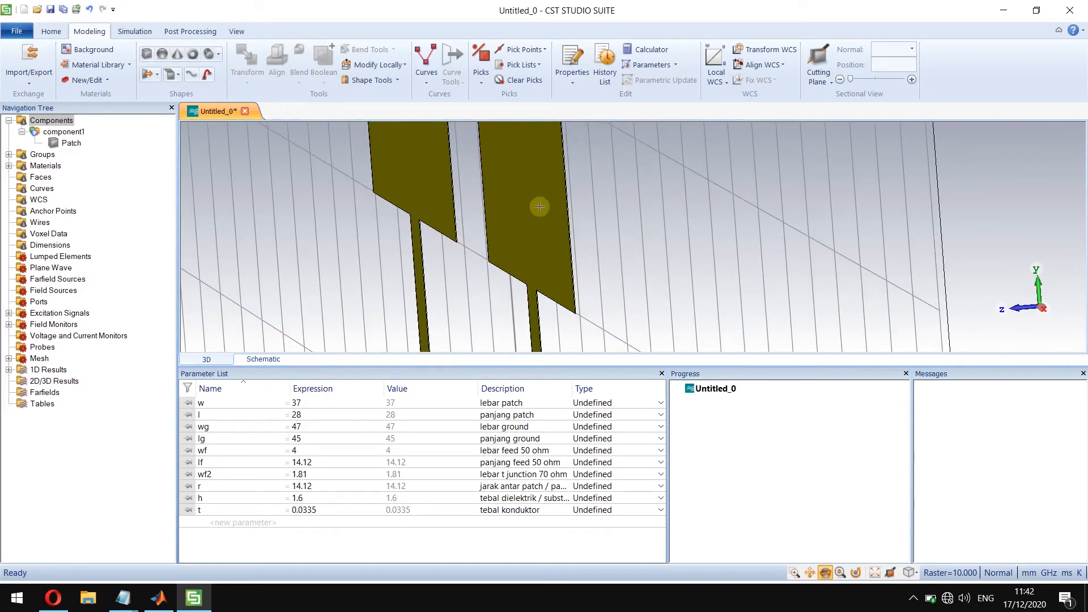
pyautogui.moveTo(599, 219); pyautogui.dragTo(642, 278)
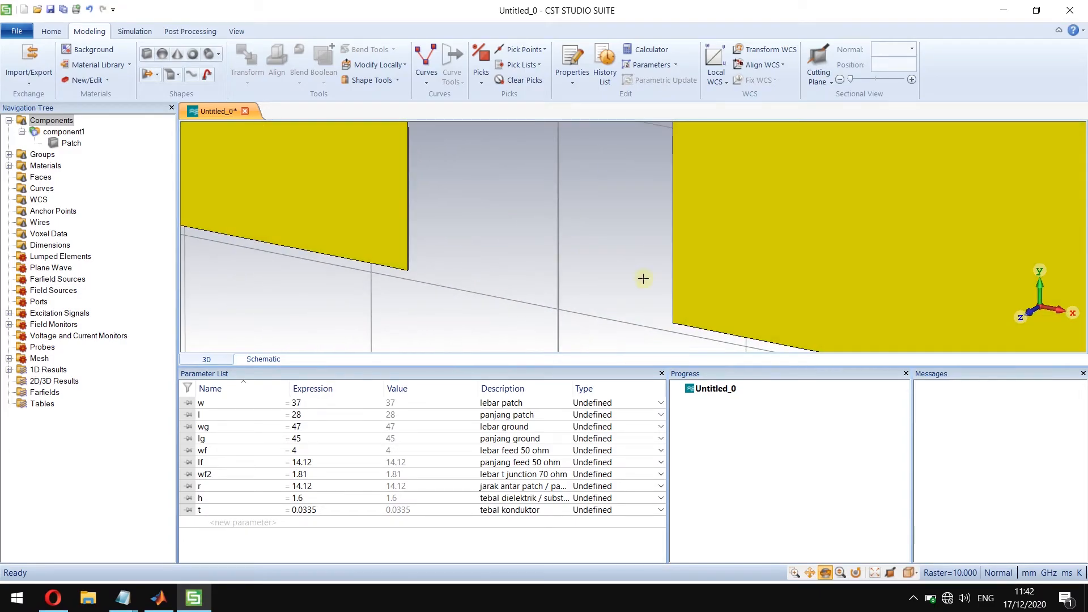
pyautogui.click(872, 572)
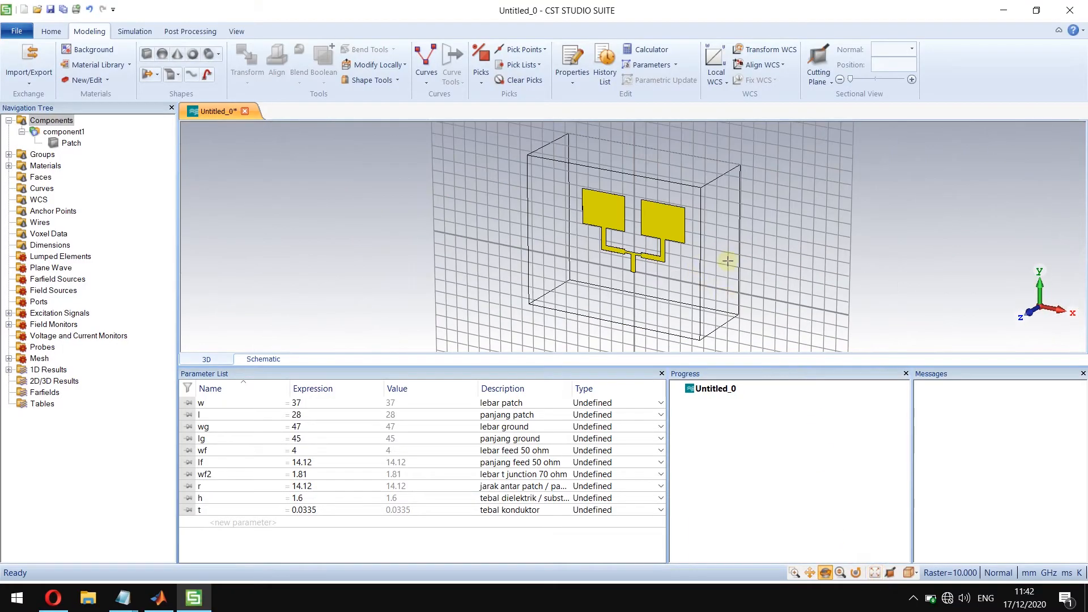
pyautogui.scroll(4, 621, 218)
pyautogui.scroll(3, 621, 218)
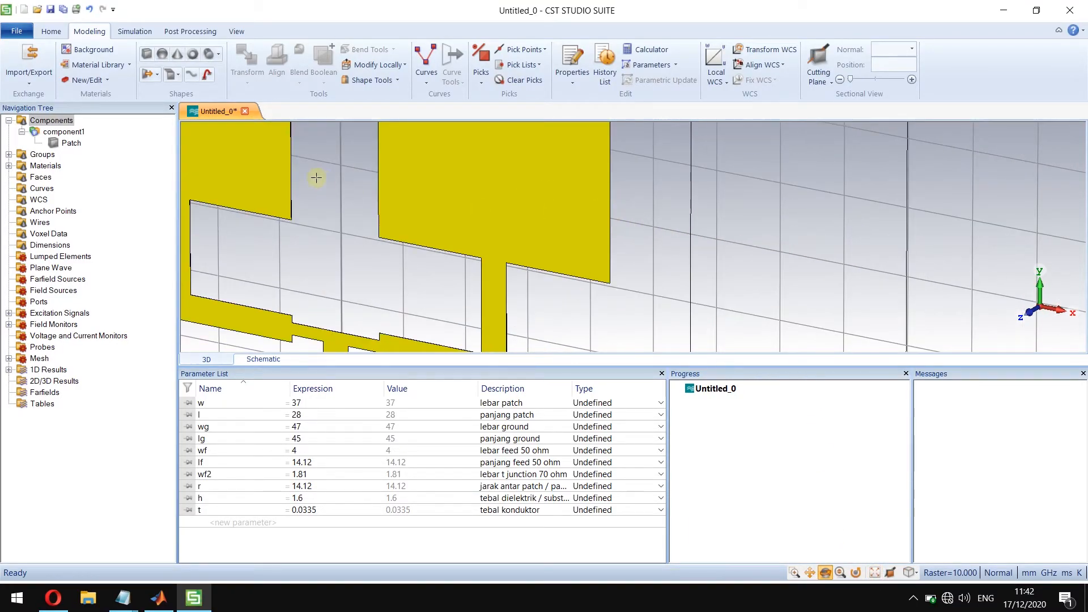
pyautogui.click(147, 55)
pyautogui.press('Escape')
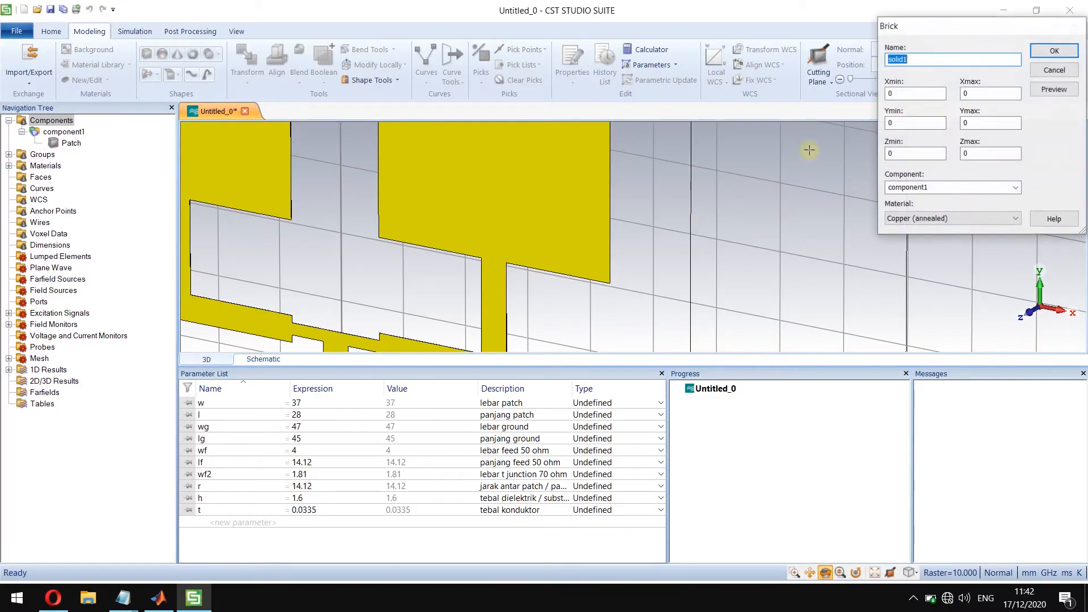
pyautogui.write('Dielektri')
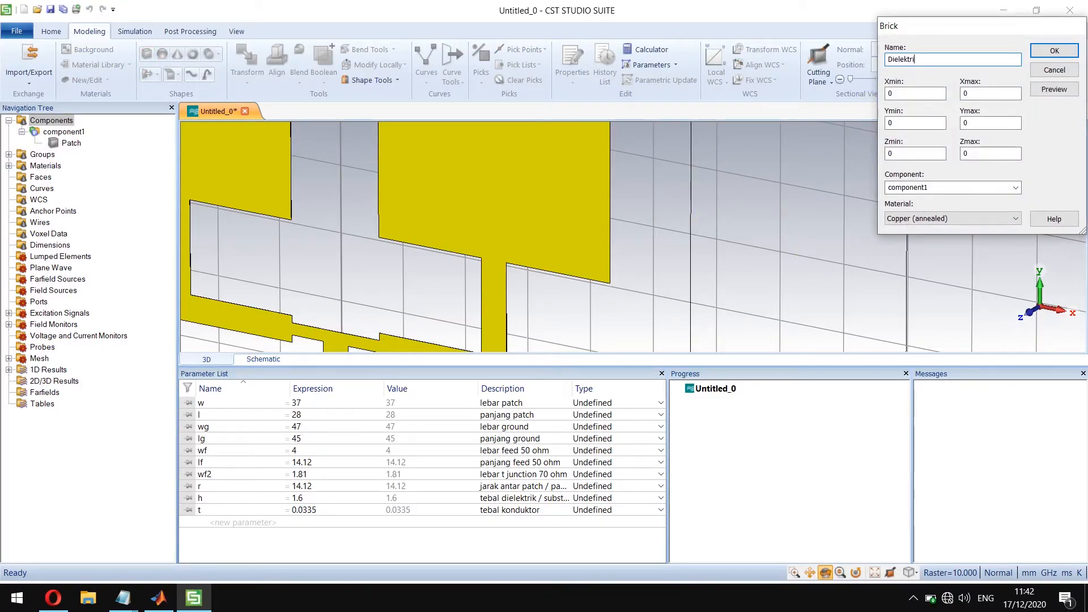
# Set the Dielektrik brick's Z range from t to t+h.
pyautogui.press('Tab')
pyautogui.press('Tab')
pyautogui.press('Tab')
pyautogui.press('Tab')
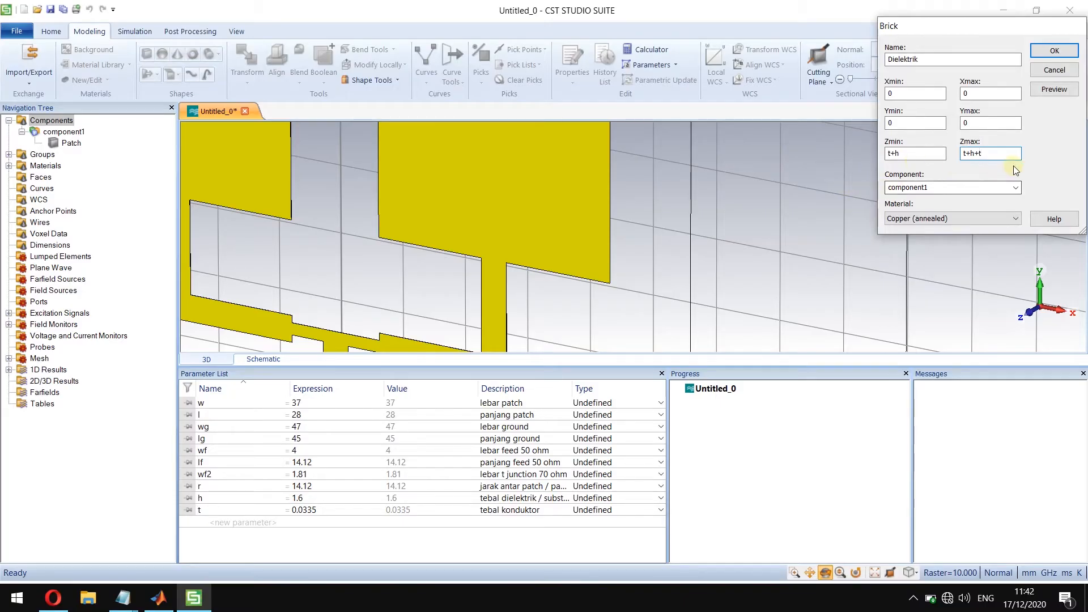
pyautogui.press('BackSpace')
pyautogui.press('BackSpace')
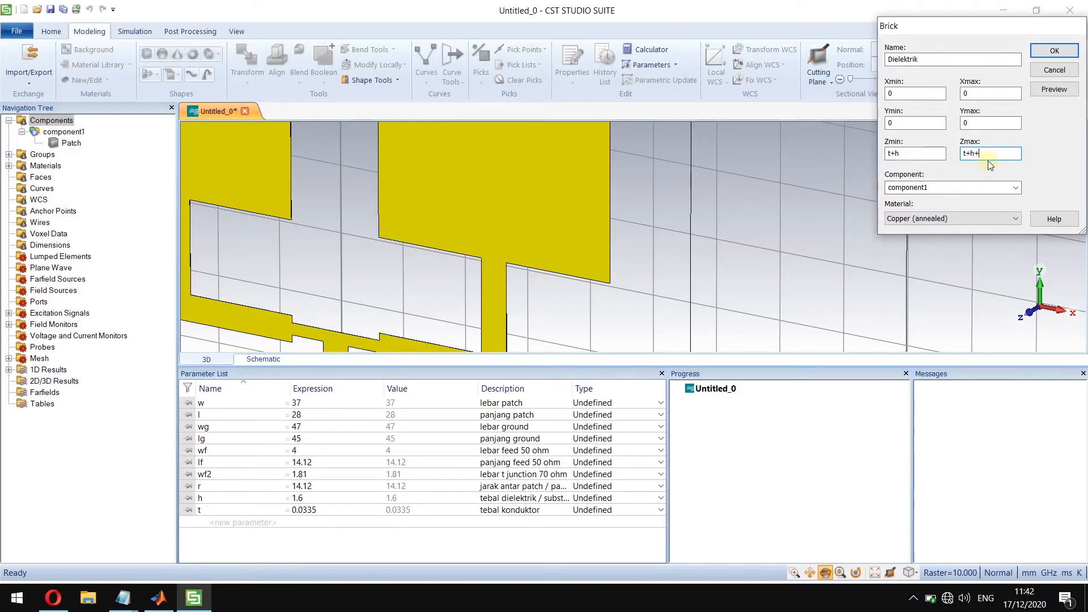
pyautogui.click(907, 153)
pyautogui.press('BackSpace')
pyautogui.click(981, 154)
pyautogui.press('BackSpace')
pyautogui.press('BackSpace')
pyautogui.write('+h')
# Load FR-4 (lossy) from the material library as the Dielektrik brick's material and try to preview the brick.
pyautogui.click(960, 219)
pyautogui.click(929, 239)
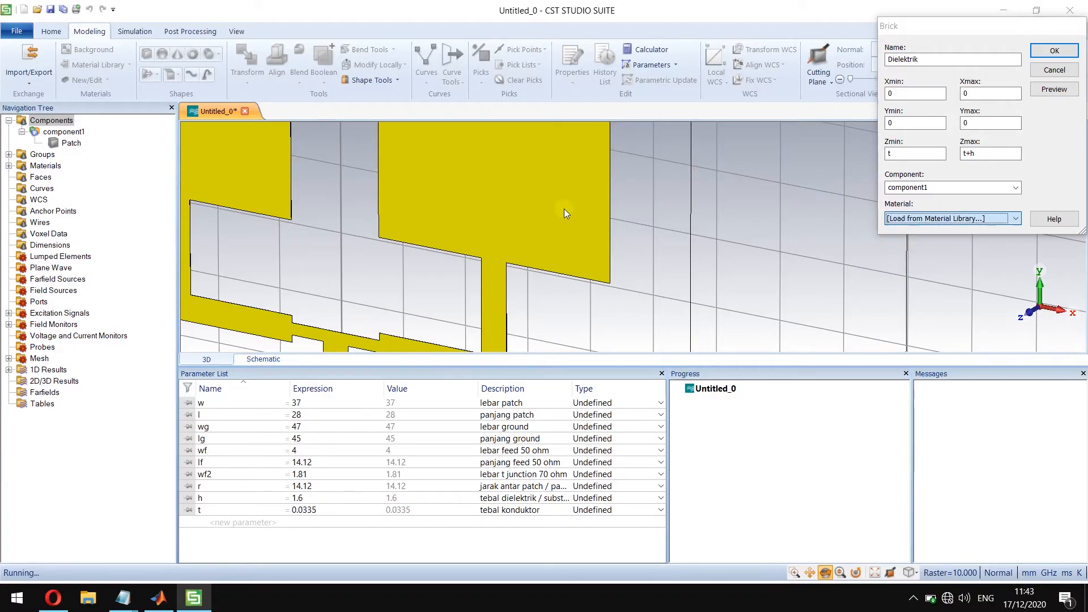
pyautogui.click(796, 145)
pyautogui.press('f')
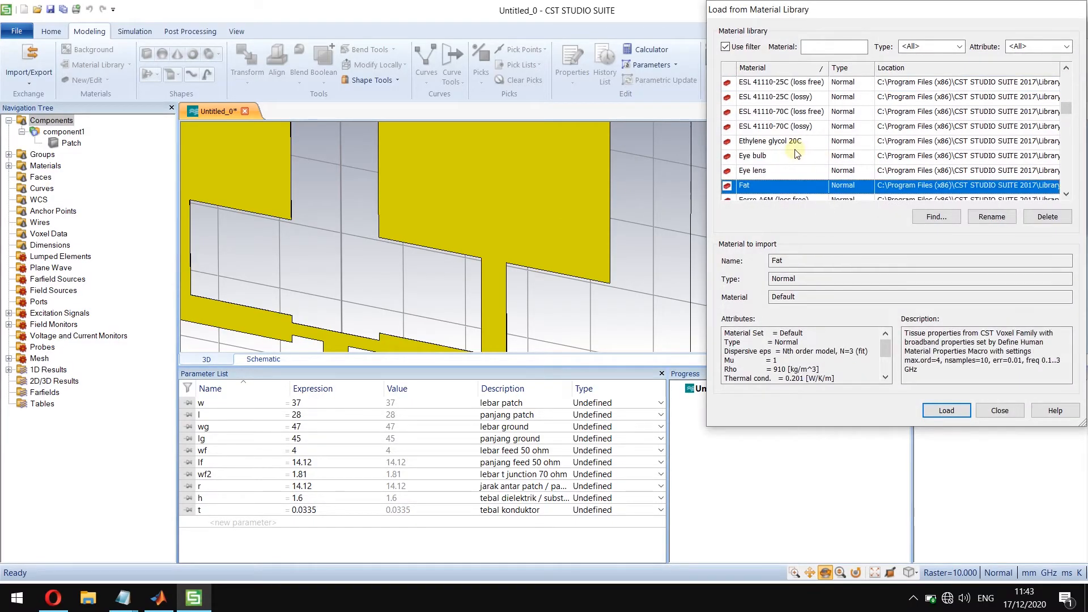
pyautogui.scroll(-3, 795, 151)
pyautogui.scroll(-1, 792, 159)
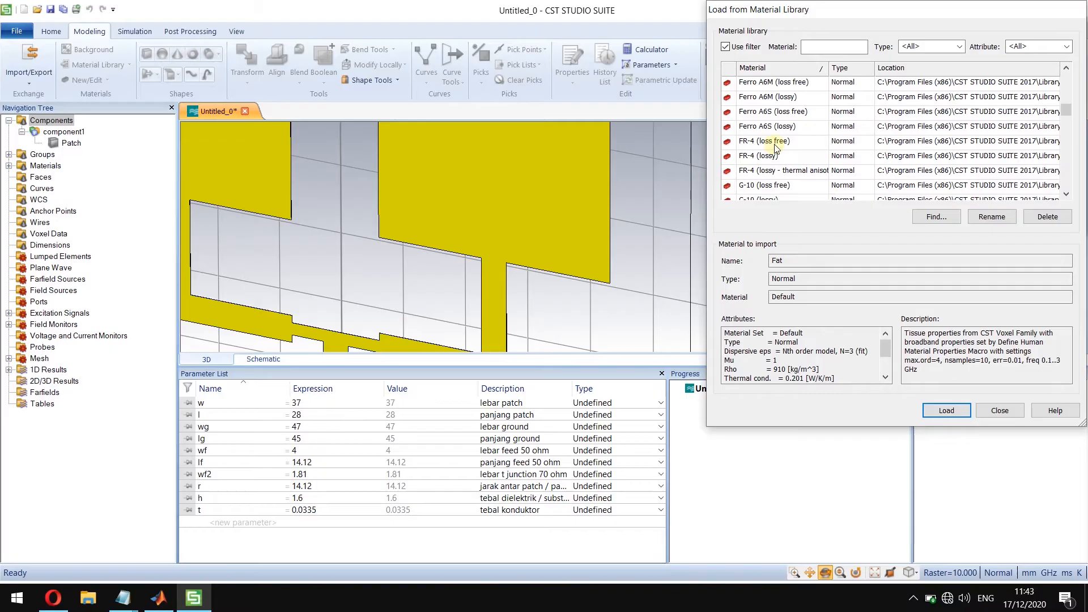
pyautogui.click(775, 155)
pyautogui.click(945, 411)
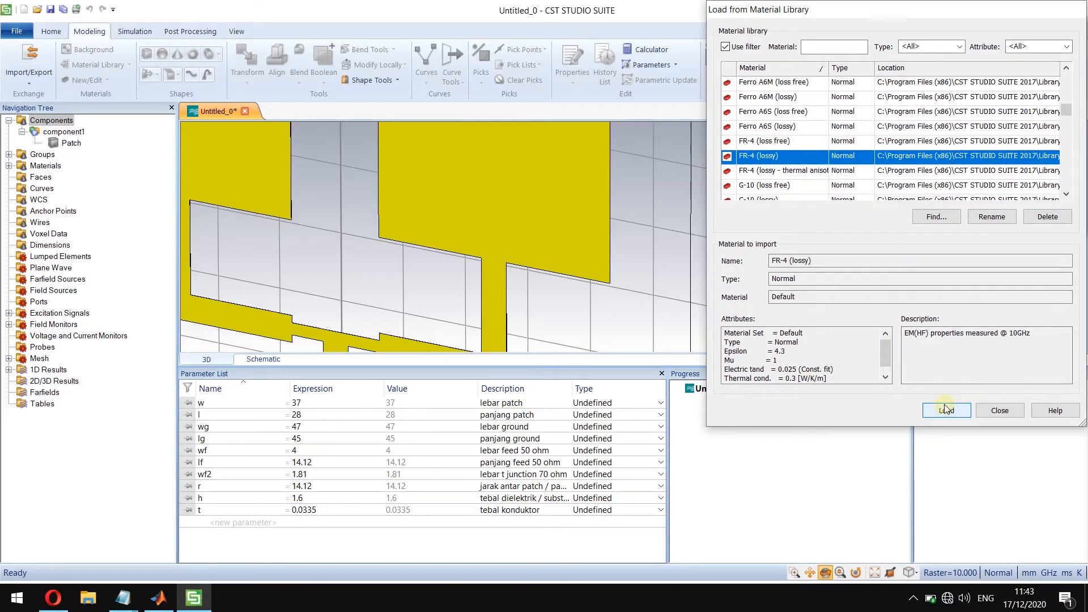
pyautogui.click(1054, 89)
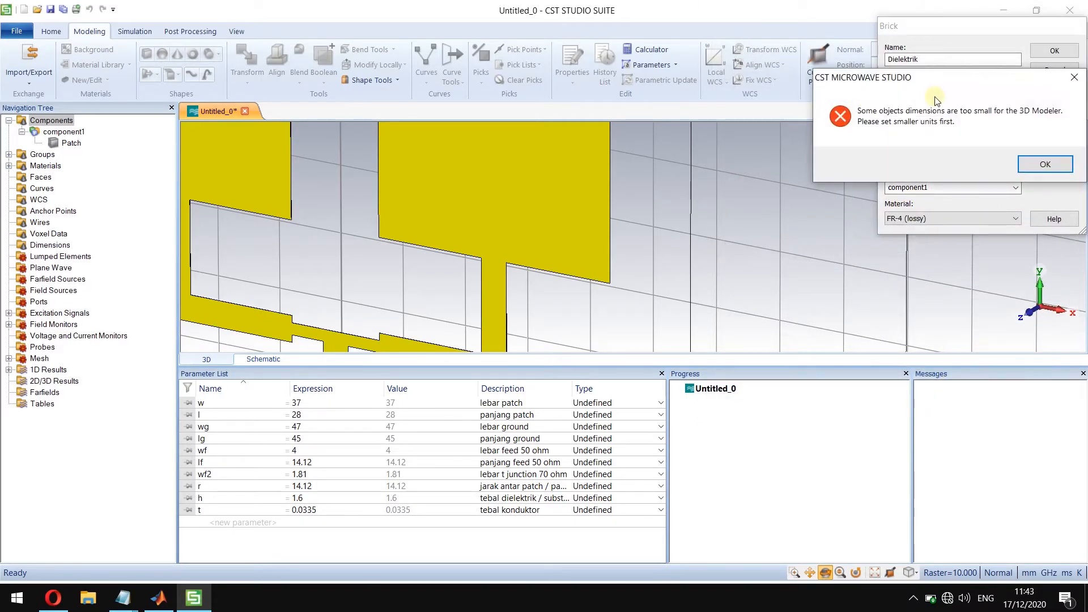
pyautogui.click(1050, 161)
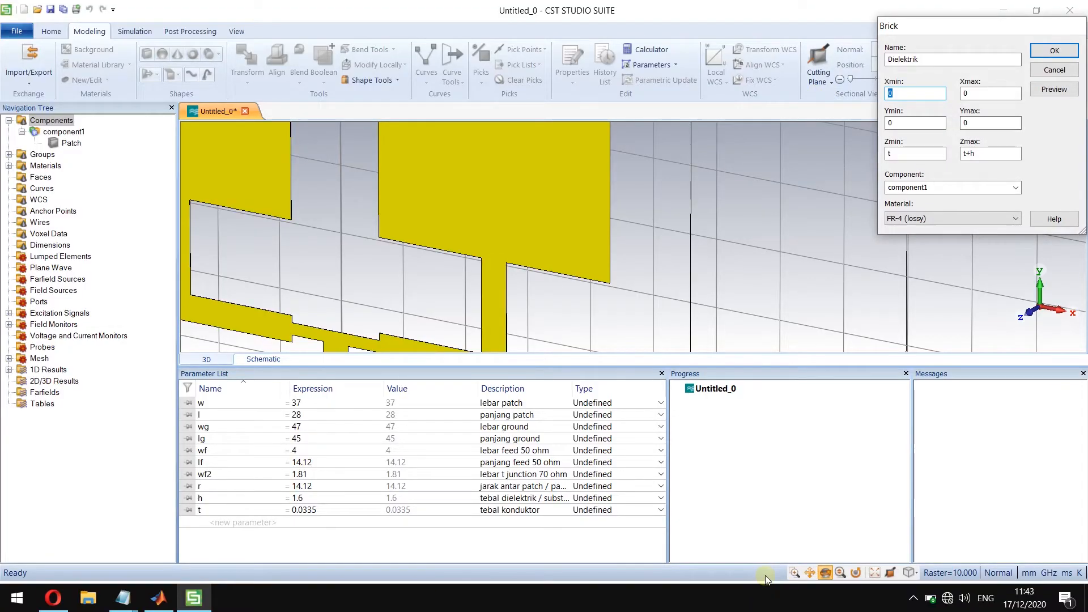
# Set the Dielektrik brick's X range from -wg/2 to wg/2 and its Ymax to lg, and create it.
pyautogui.click(874, 573)
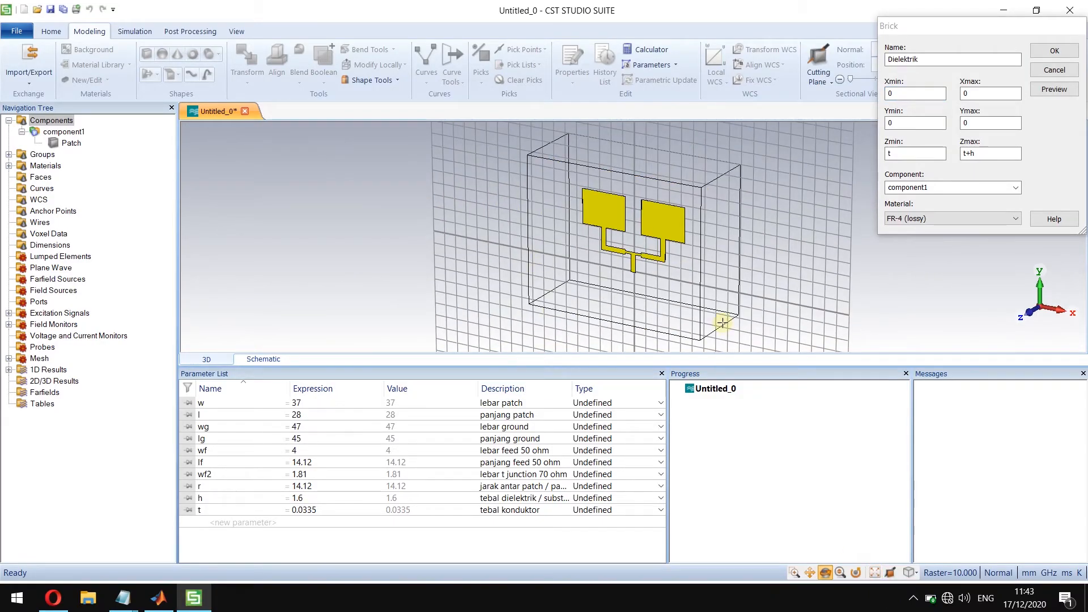
pyautogui.press('5')
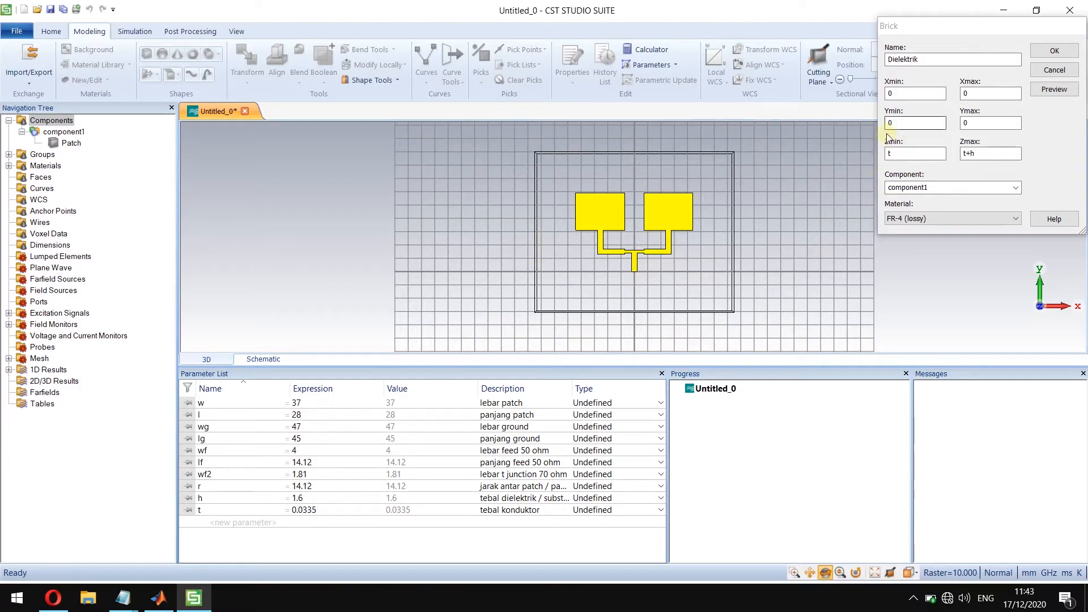
pyautogui.click(907, 94)
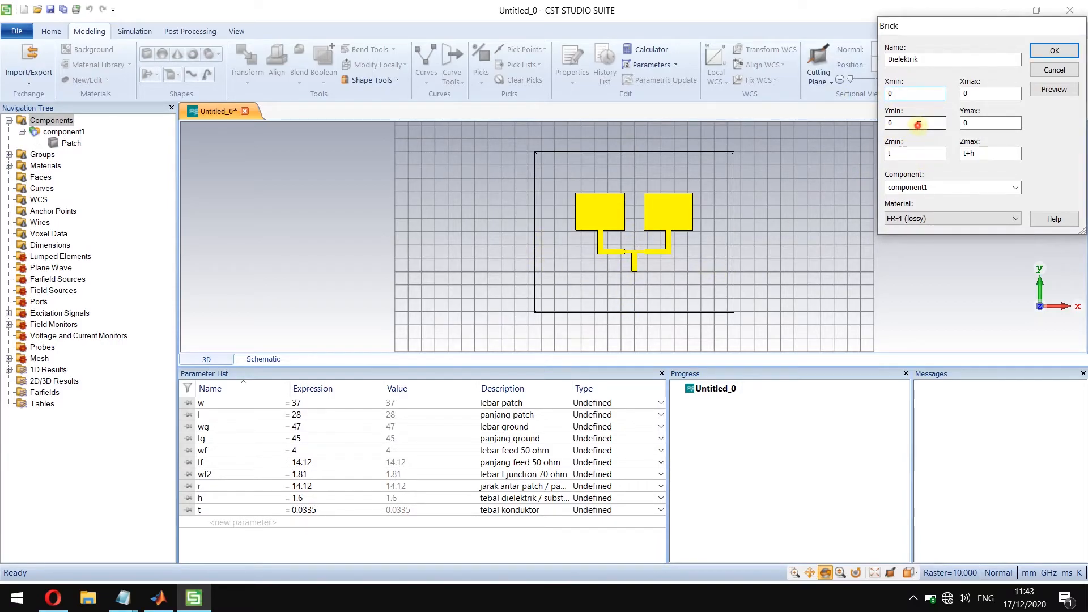
pyautogui.click(1001, 124)
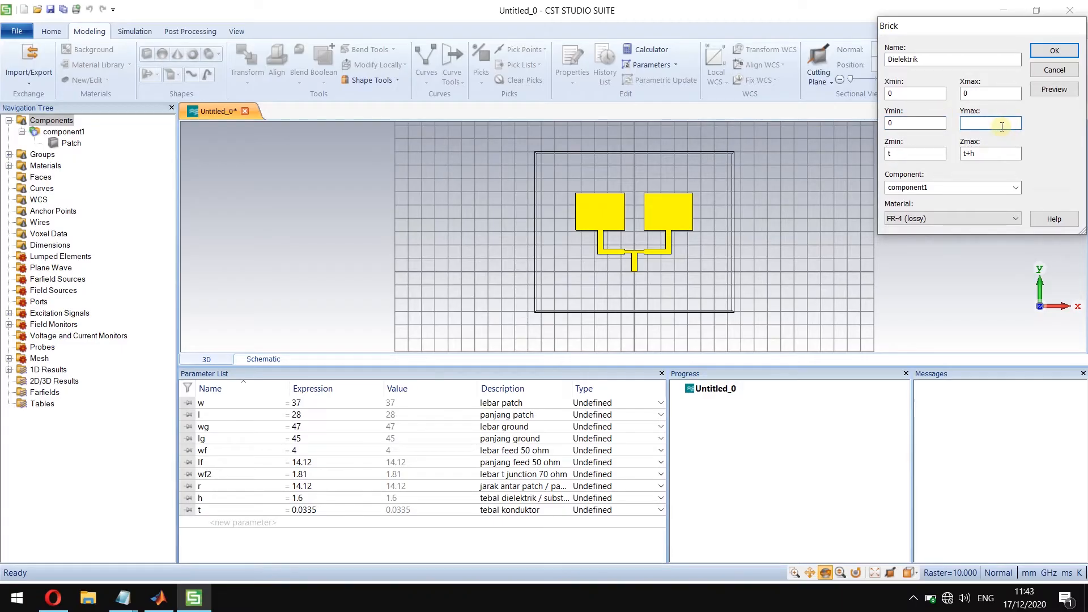
pyautogui.click(929, 95)
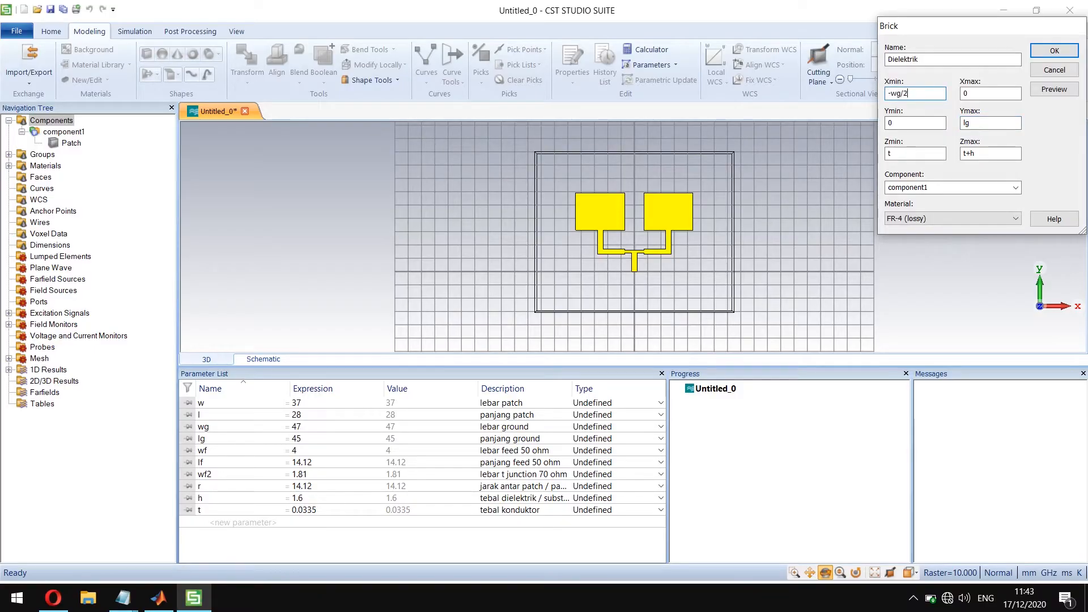
pyautogui.press('Tab')
pyautogui.write('wg/2')
pyautogui.click(1054, 89)
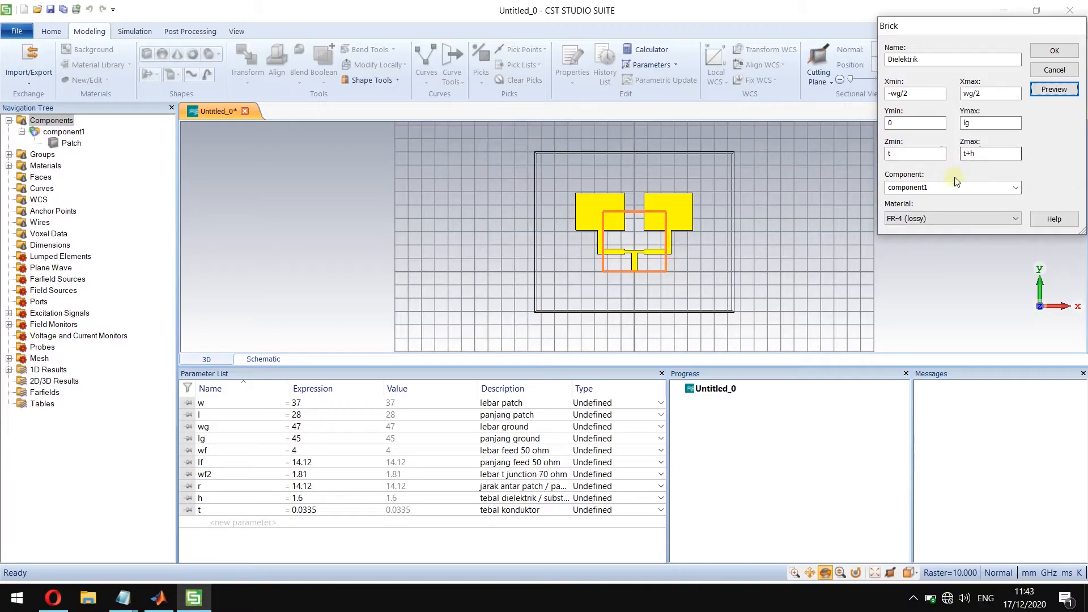
pyautogui.click(1048, 51)
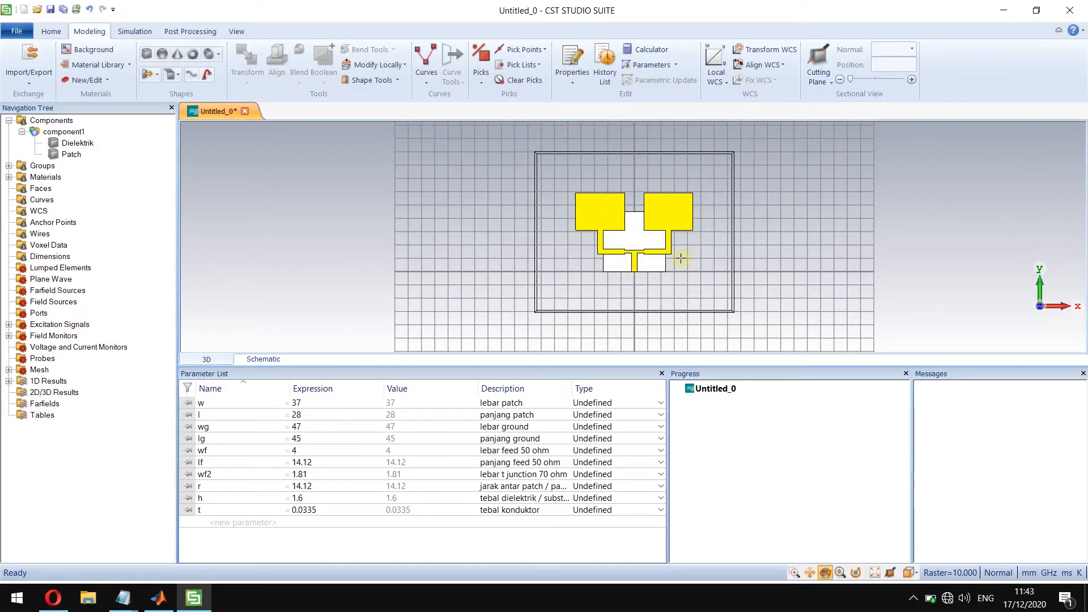
# Examine the Dielektrik brick's extent and its layering behind the patch conductors from the front and edge-on.
pyautogui.scroll(4, 681, 259)
pyautogui.scroll(2, 638, 189)
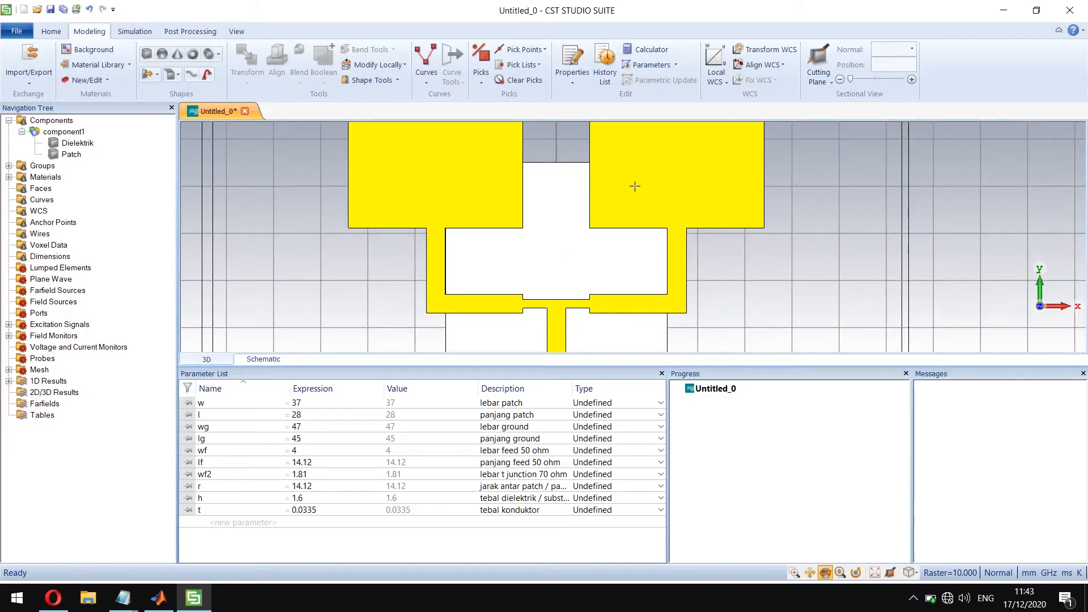
pyautogui.scroll(-2, 639, 195)
pyautogui.moveTo(720, 249); pyautogui.dragTo(575, 270)
pyautogui.scroll(8, 576, 261)
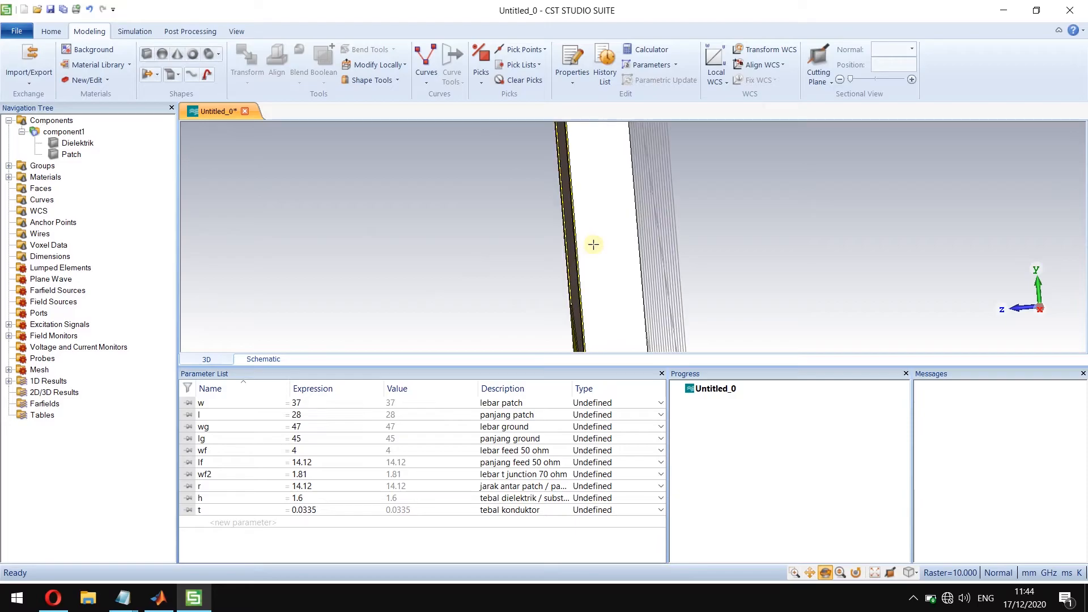
pyautogui.scroll(-5, 614, 259)
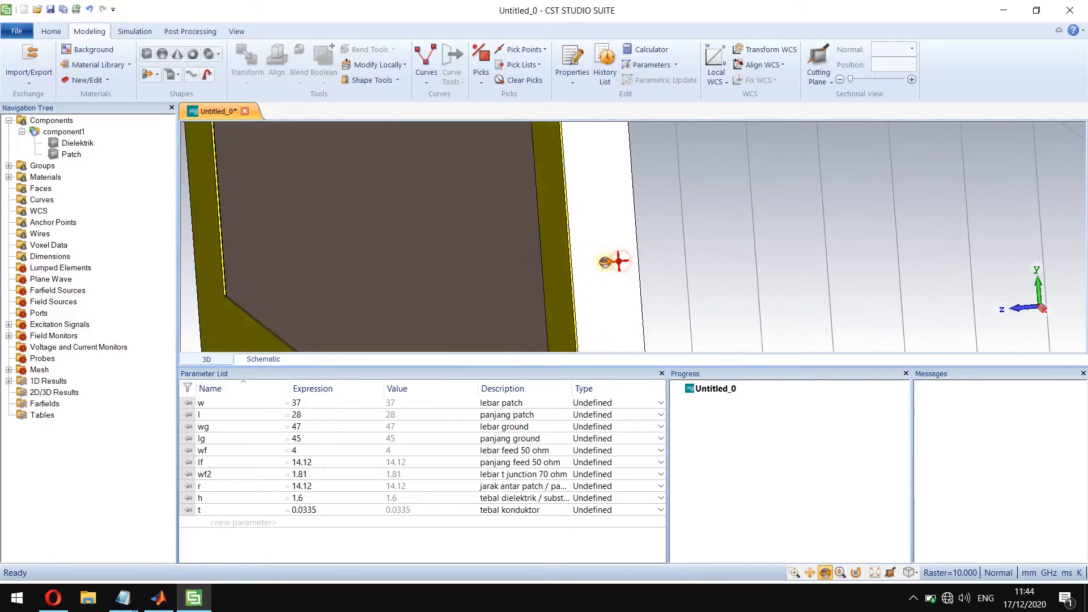
pyautogui.scroll(5, 607, 264)
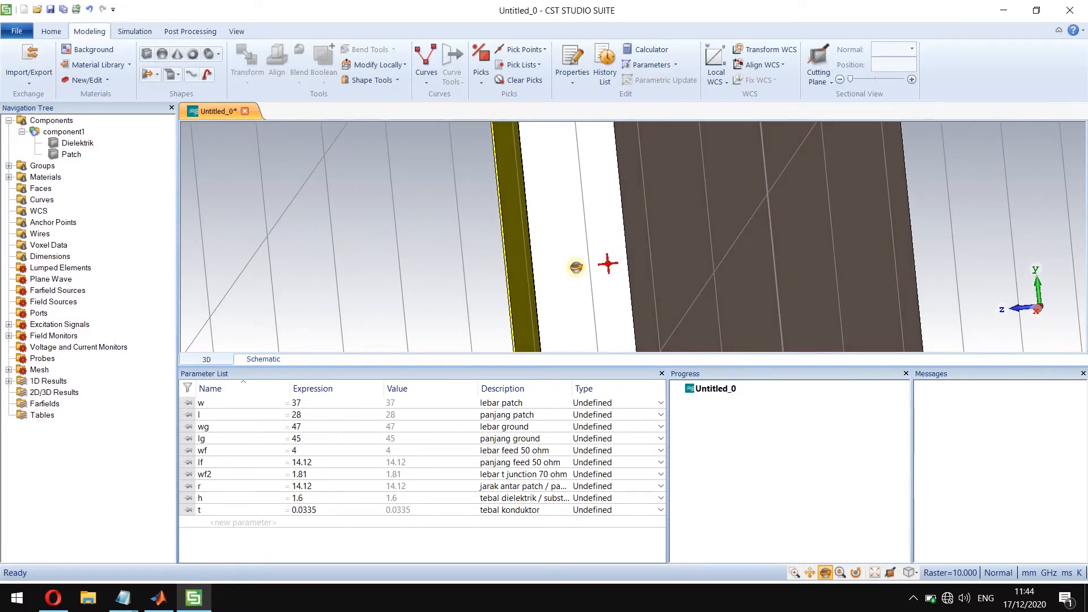
pyautogui.click(874, 574)
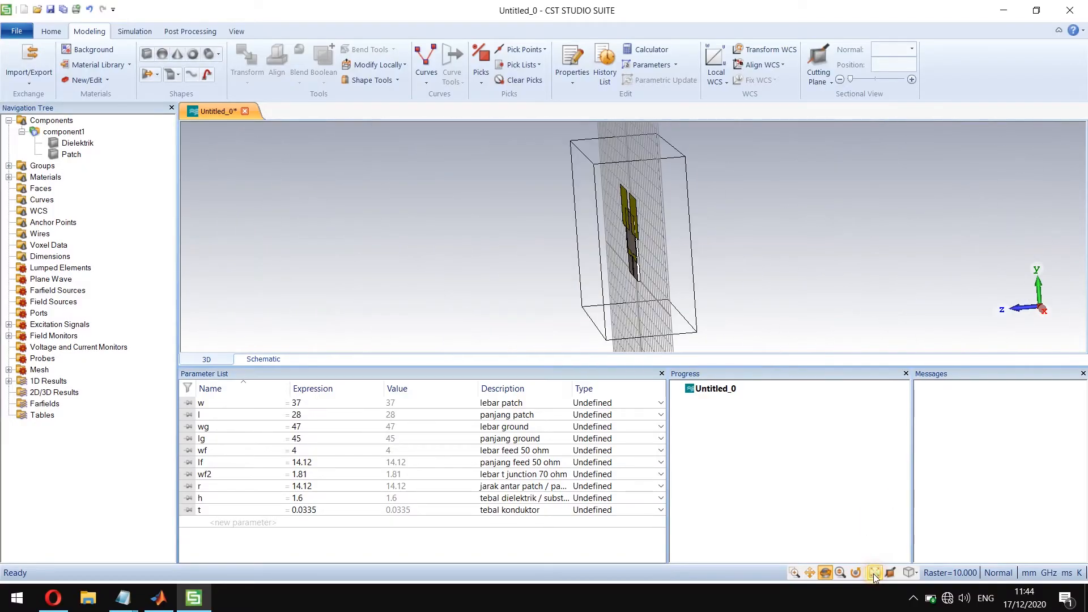
pyautogui.press('5')
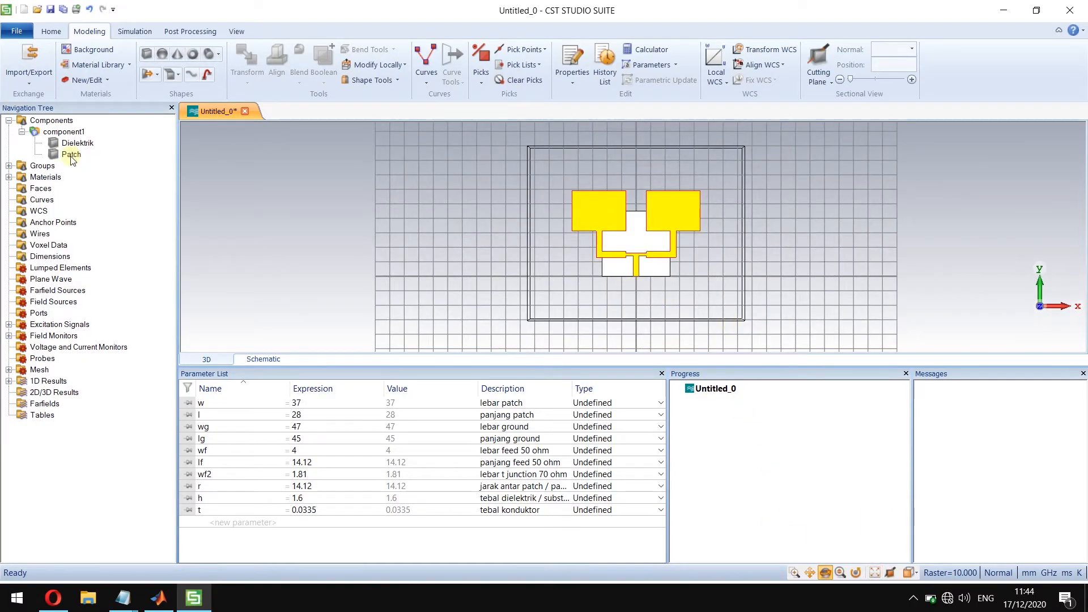
# Create an FR-4 (lossy) brick named Ground with X from -wg/2 to wg/2, Y from 0 to lg and Z from 0 to t.
pyautogui.click(147, 54)
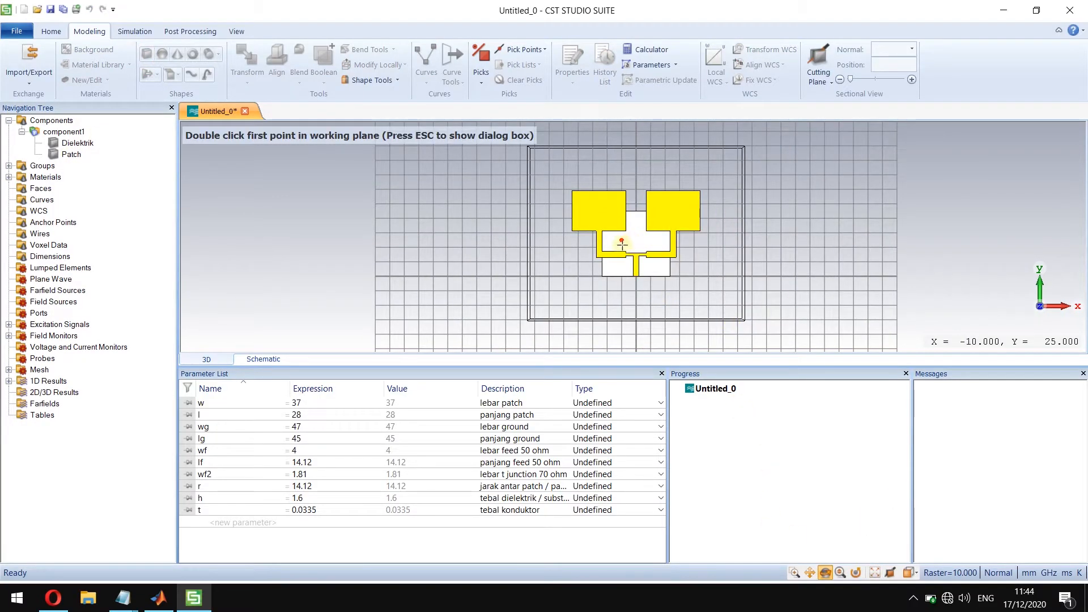
pyautogui.press('Escape')
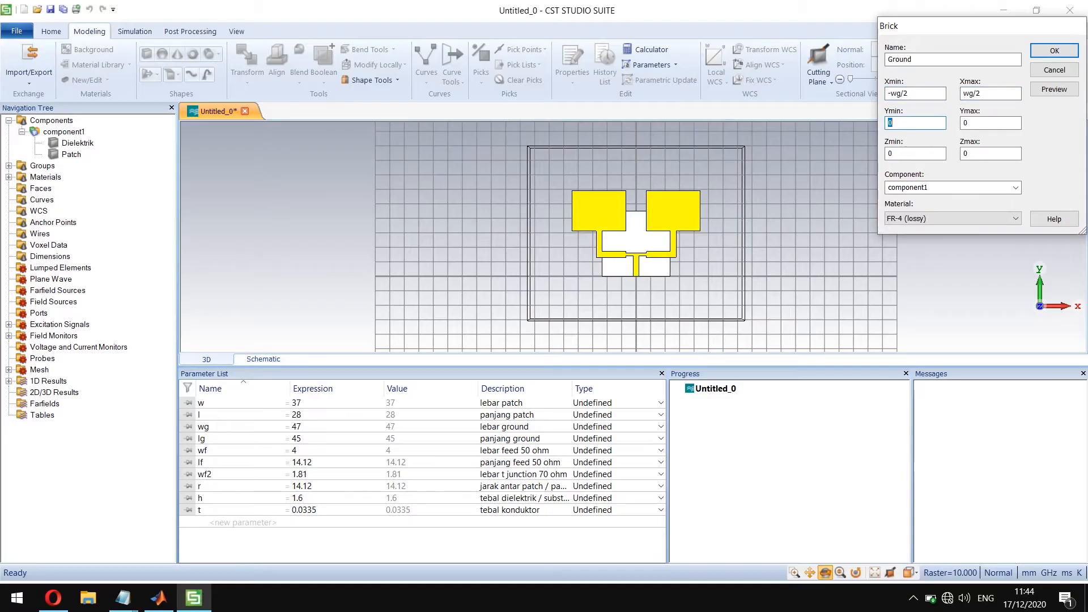
pyautogui.press('Tab')
pyautogui.press('Tab')
pyautogui.press('BackSpace')
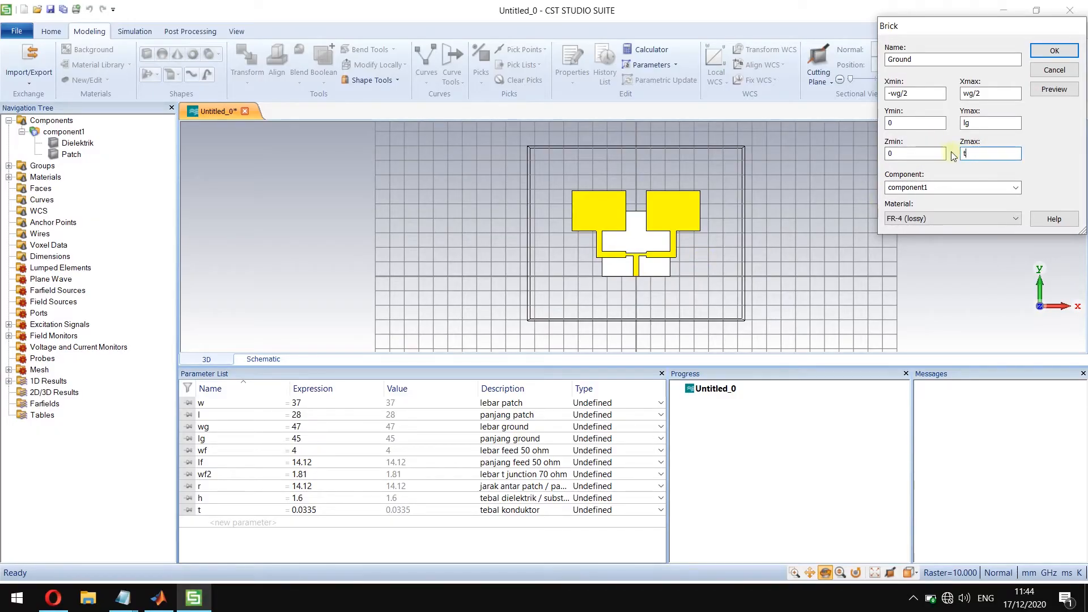
pyautogui.click(1054, 89)
pyautogui.scroll(2, 677, 254)
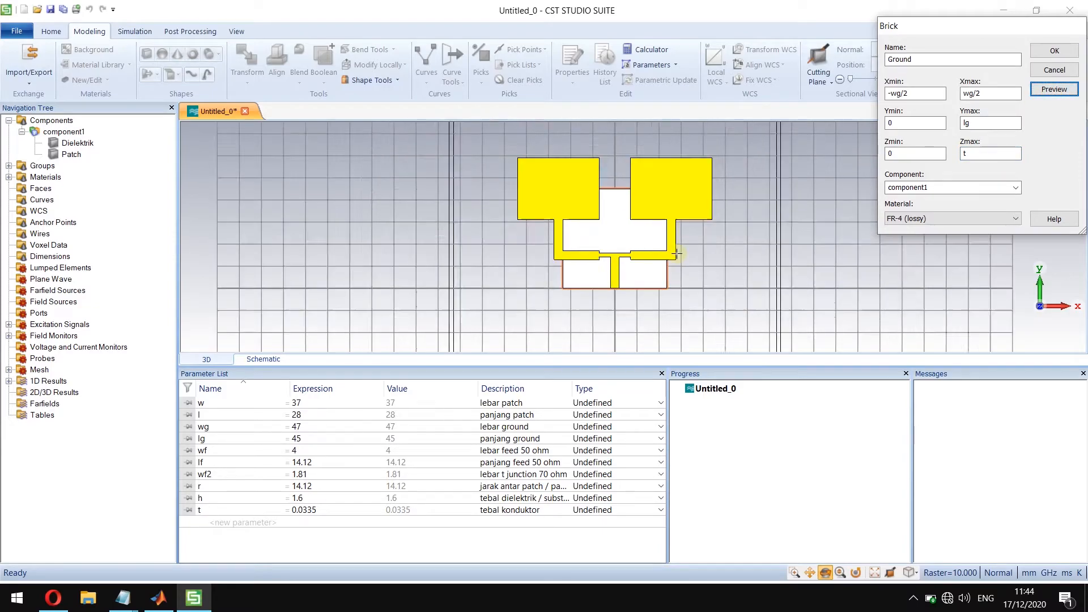
pyautogui.scroll(5, 677, 253)
pyautogui.moveTo(652, 294)
pyautogui.mouseDown()
pyautogui.moveTo(631, 317)
pyautogui.moveTo(586, 319)
pyautogui.mouseUp()
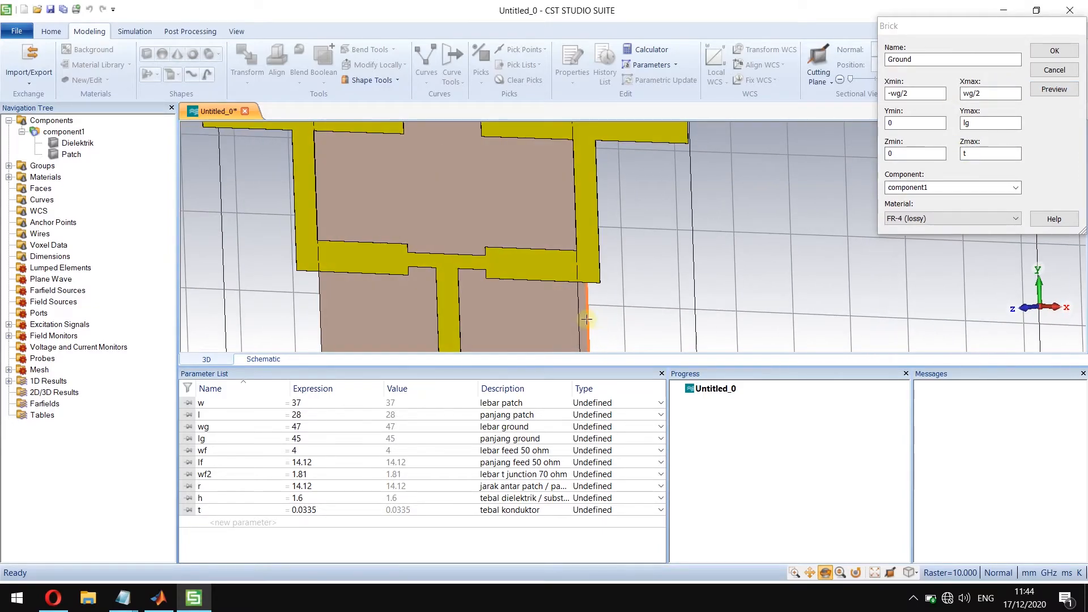
pyautogui.click(1053, 50)
# Delete the Dielektrik brick from component1.
pyautogui.moveTo(602, 275); pyautogui.dragTo(41, 138)
pyautogui.click(71, 145)
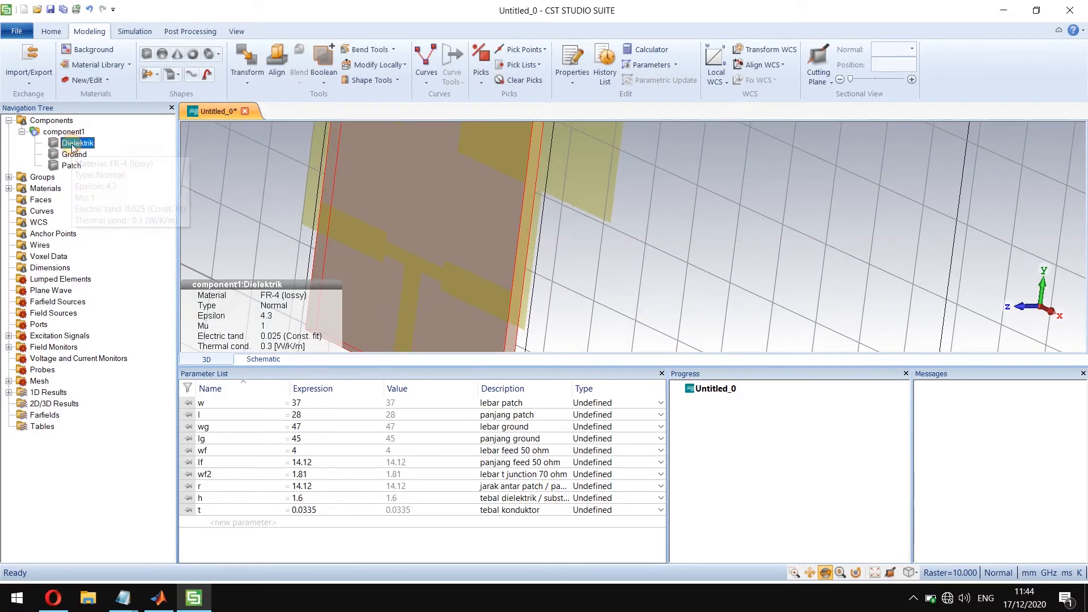
pyautogui.press('Delete')
pyautogui.press('Return')
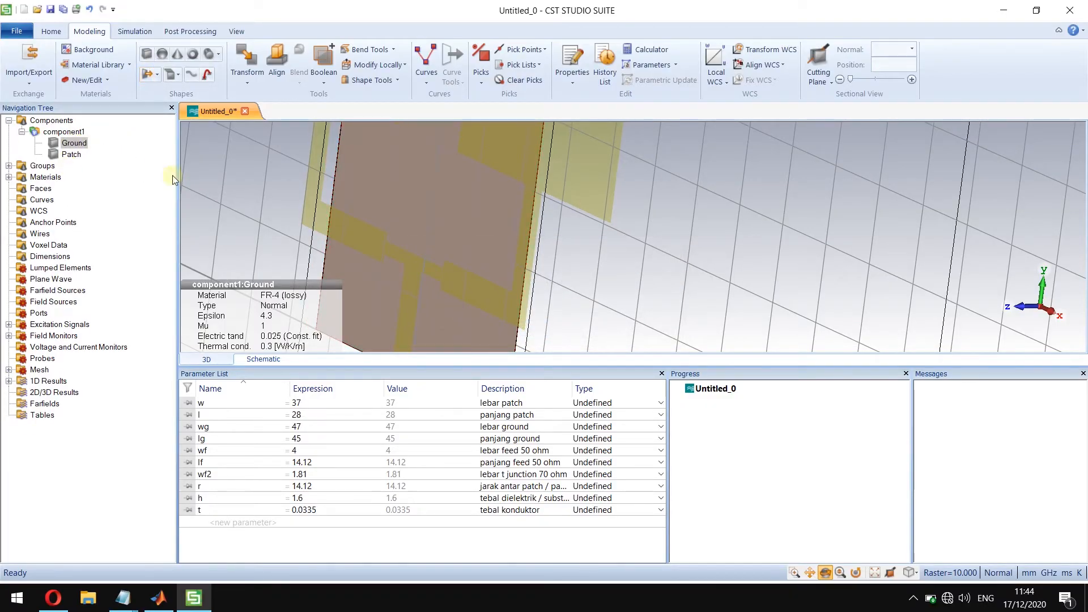
# Rename the Ground brick in component1 as Dielektrik.
pyautogui.click(68, 144)
pyautogui.click(68, 143)
pyautogui.write('Dielektri')
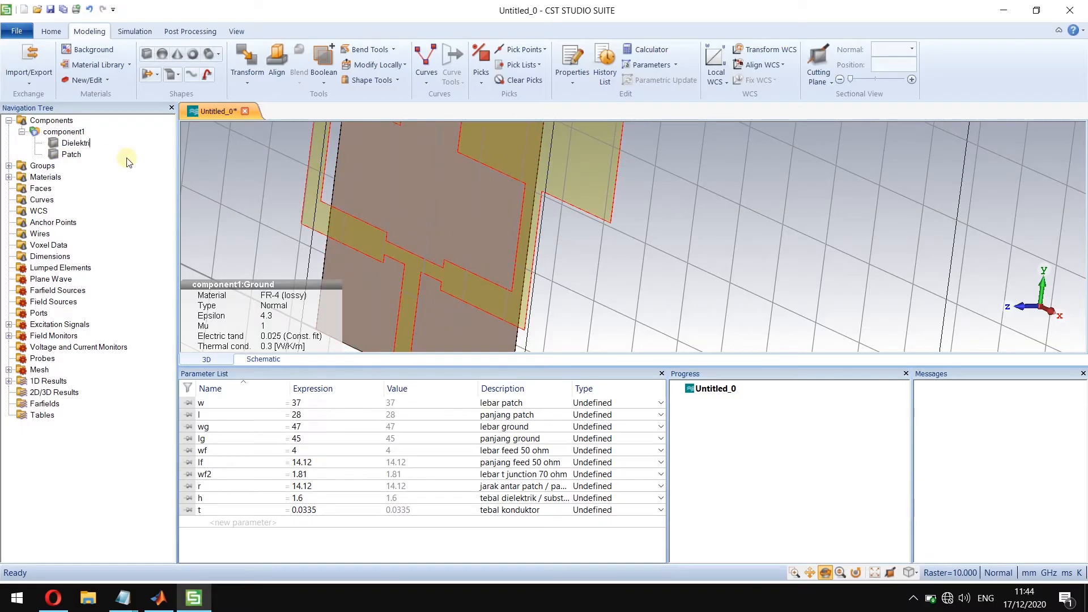
pyautogui.press('Return')
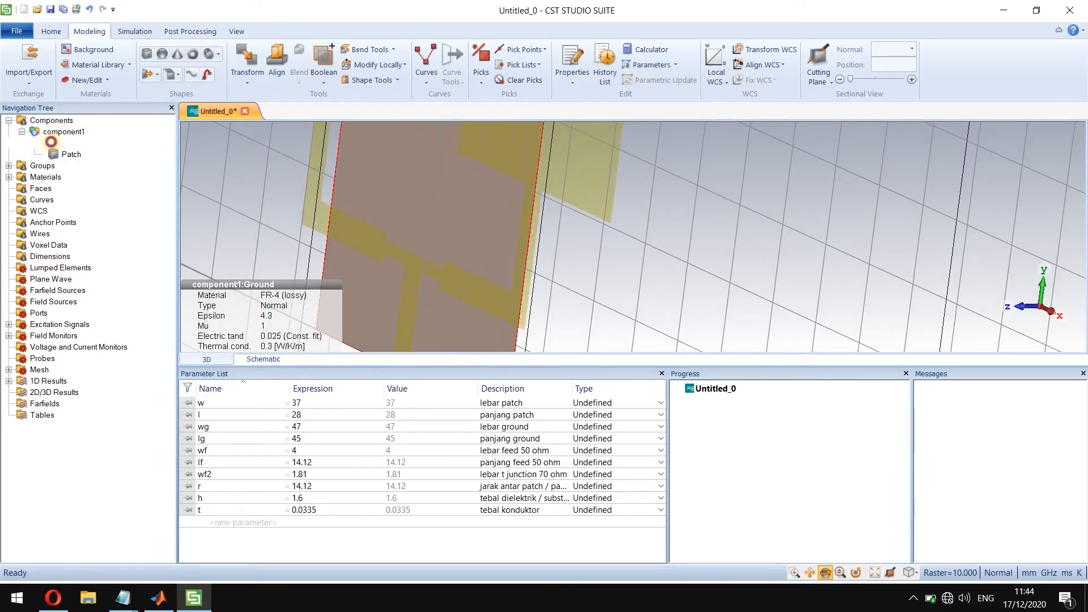
# Delete the renamed FR-4 brick from component1, leaving only the Patch.
pyautogui.press('Delete')
pyautogui.press('Return')
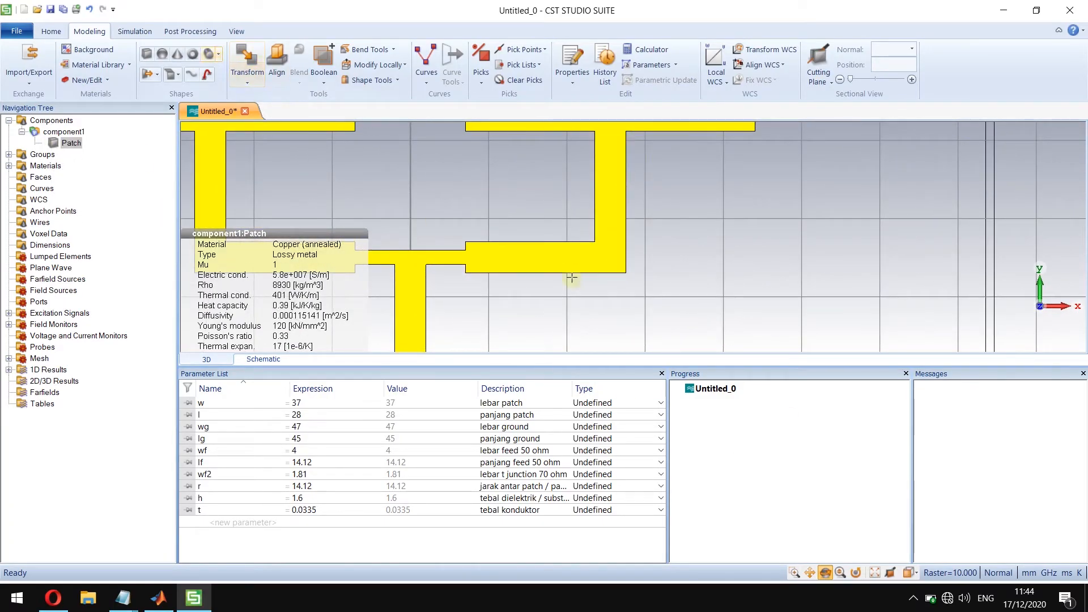
# Create an FR-4 (lossy) brick named Dielektrik with X from -wg/2 to wg/2, Y from 0 to lg and Z from t to t+h.
pyautogui.press('space')
pyautogui.click(153, 59)
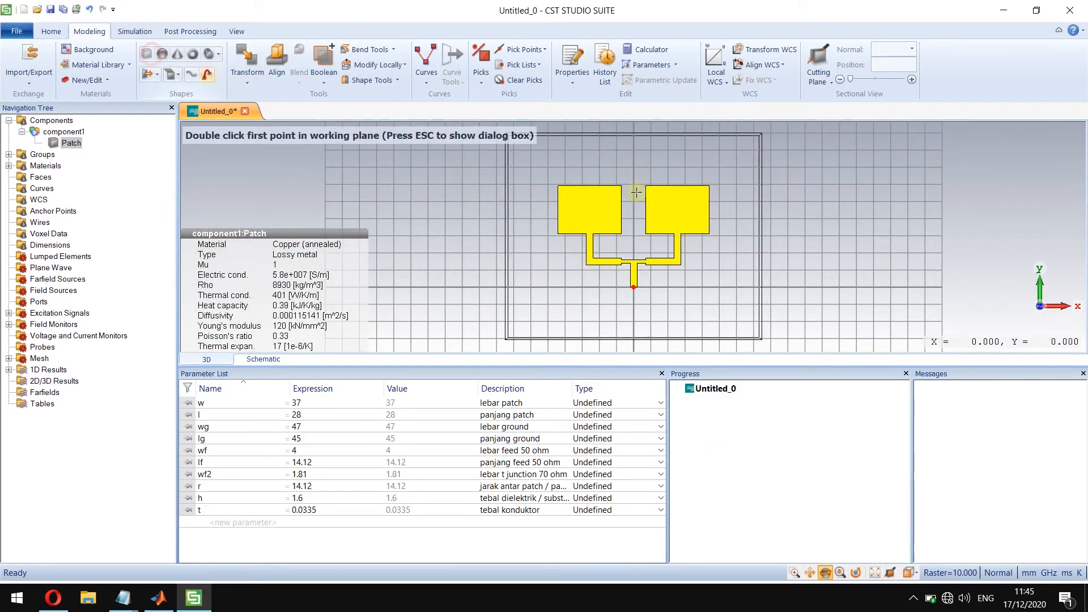
pyautogui.press('Escape')
pyautogui.write('Dielektrik')
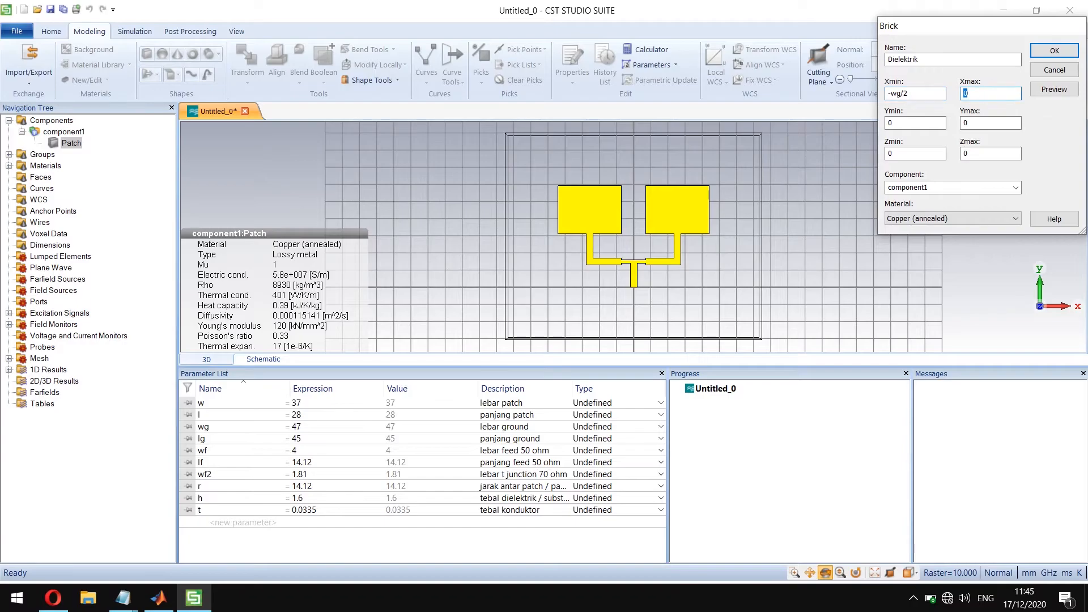
pyautogui.write('2')
pyautogui.press('Tab')
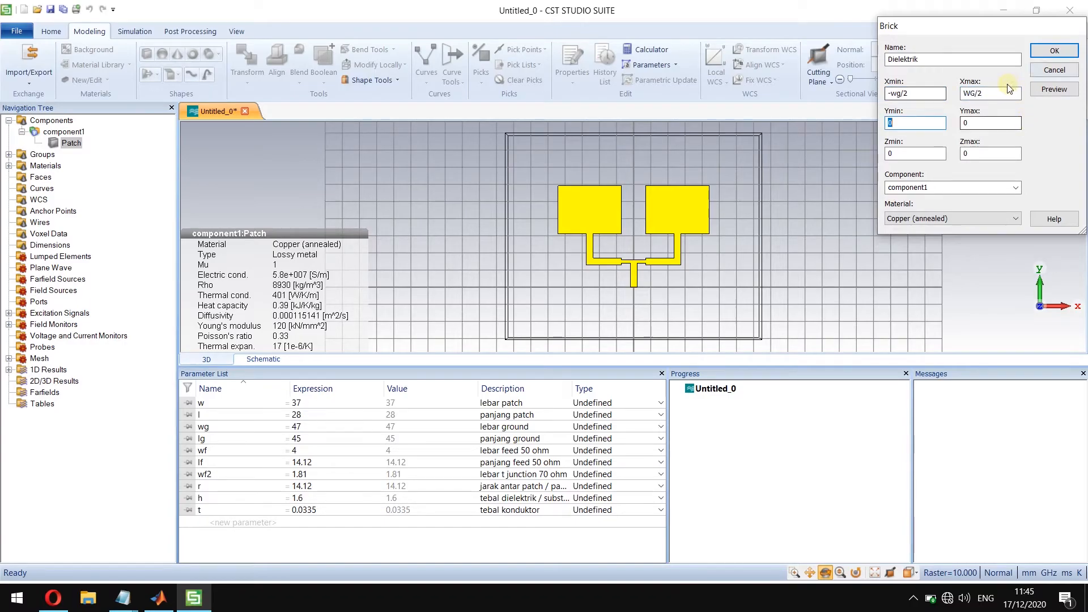
pyautogui.hotkey('shift', 'Tab')
pyautogui.hotkey('shift', 'Tab')
pyautogui.press('Tab')
pyautogui.write('w')
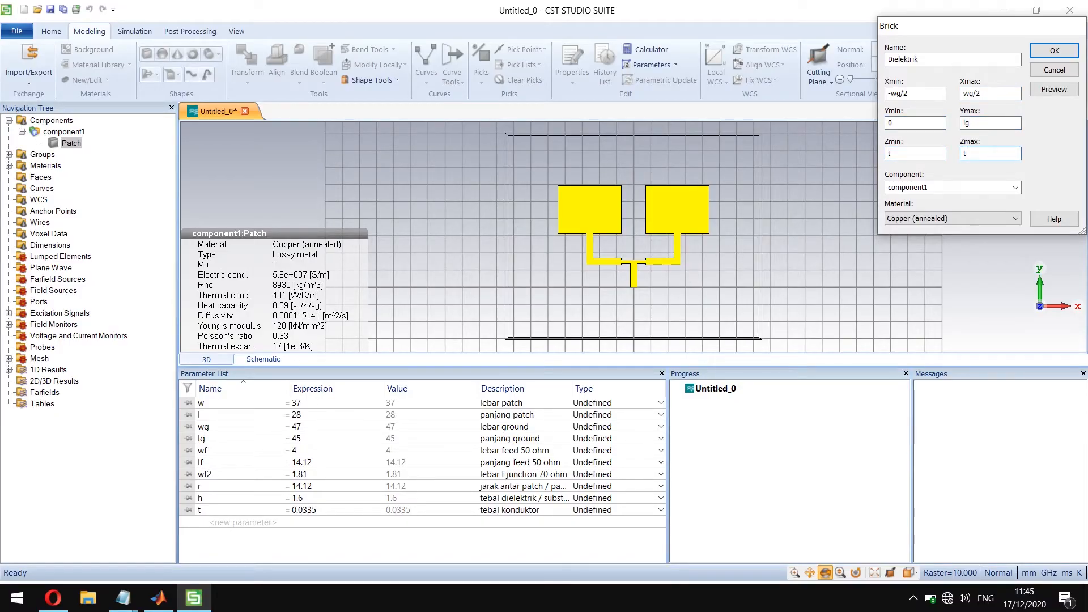
pyautogui.click(964, 219)
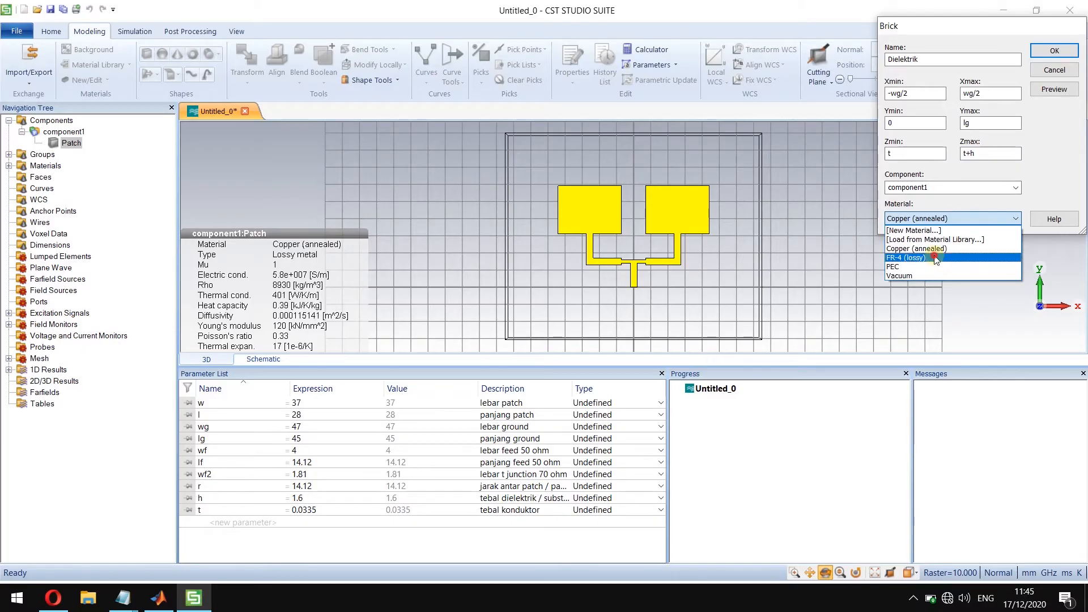
pyautogui.click(929, 258)
pyautogui.click(1054, 50)
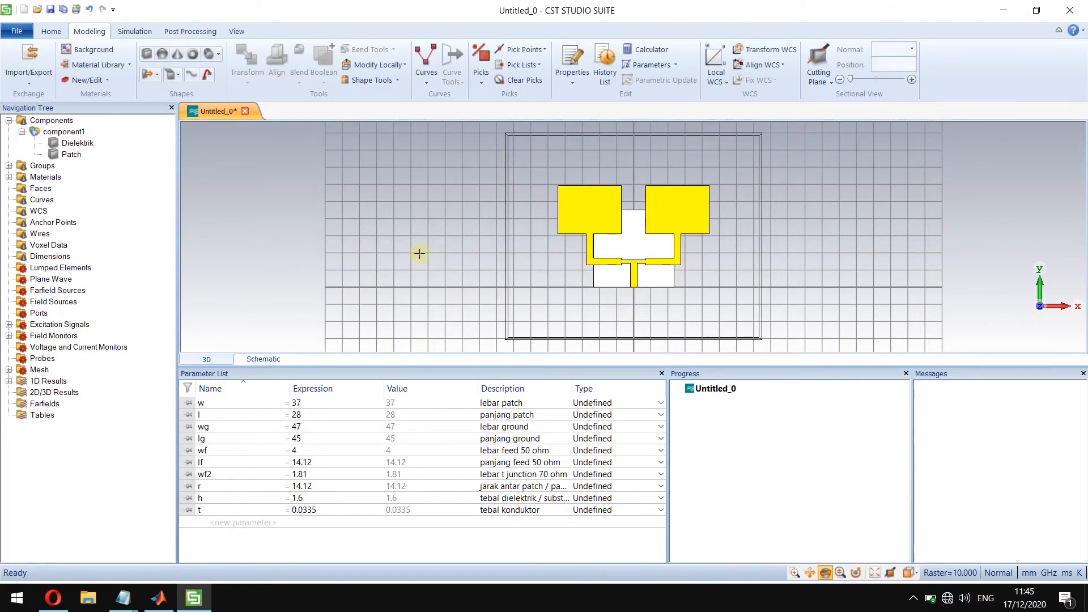
# Create a Copper (annealed) brick named Ground with X from -wg/2 to wg/2, Y from 0 to lg and Z from 0 to t.
pyautogui.click(146, 54)
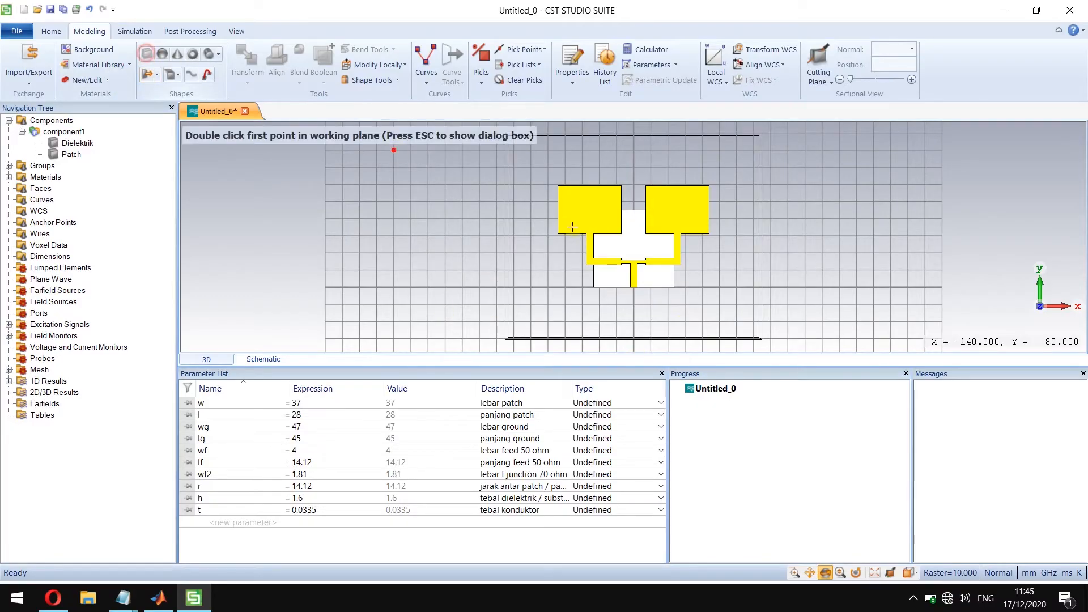
pyautogui.press('Escape')
pyautogui.write('Gro')
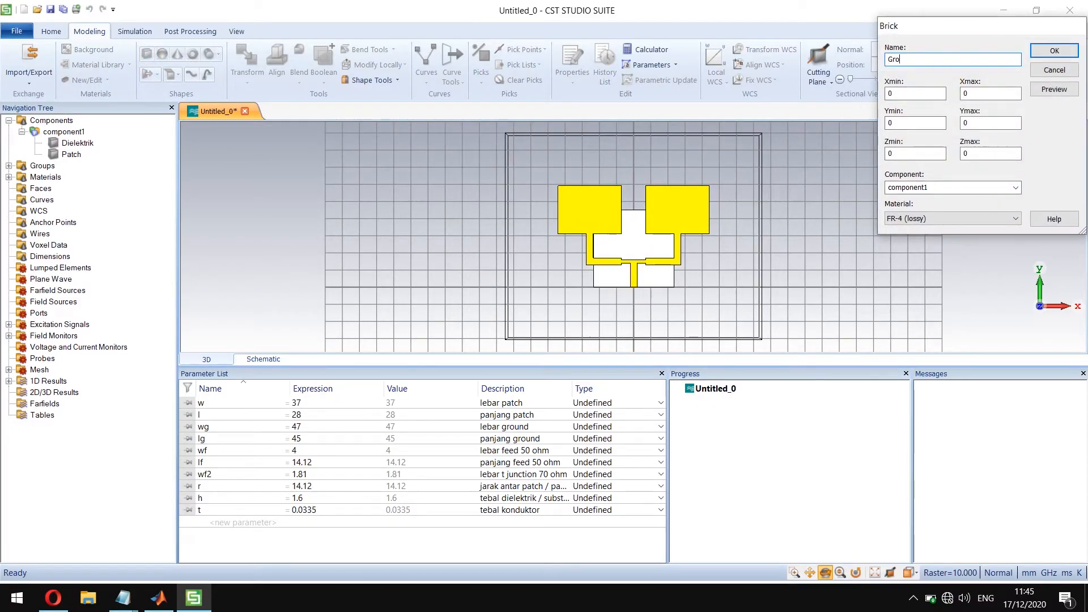
pyautogui.write('-wg/2')
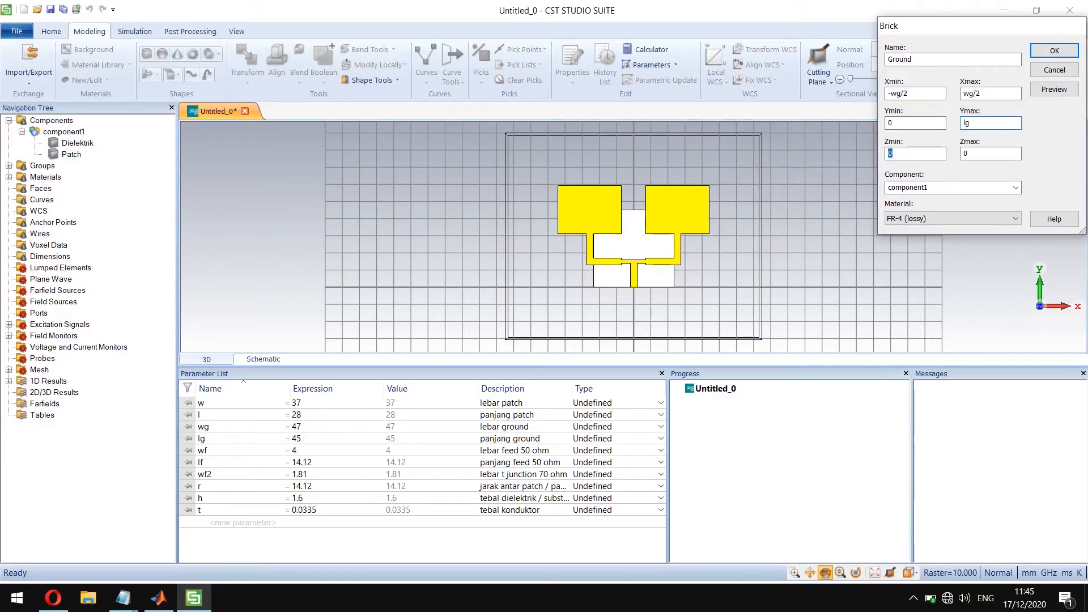
pyautogui.write('t')
pyautogui.click(920, 219)
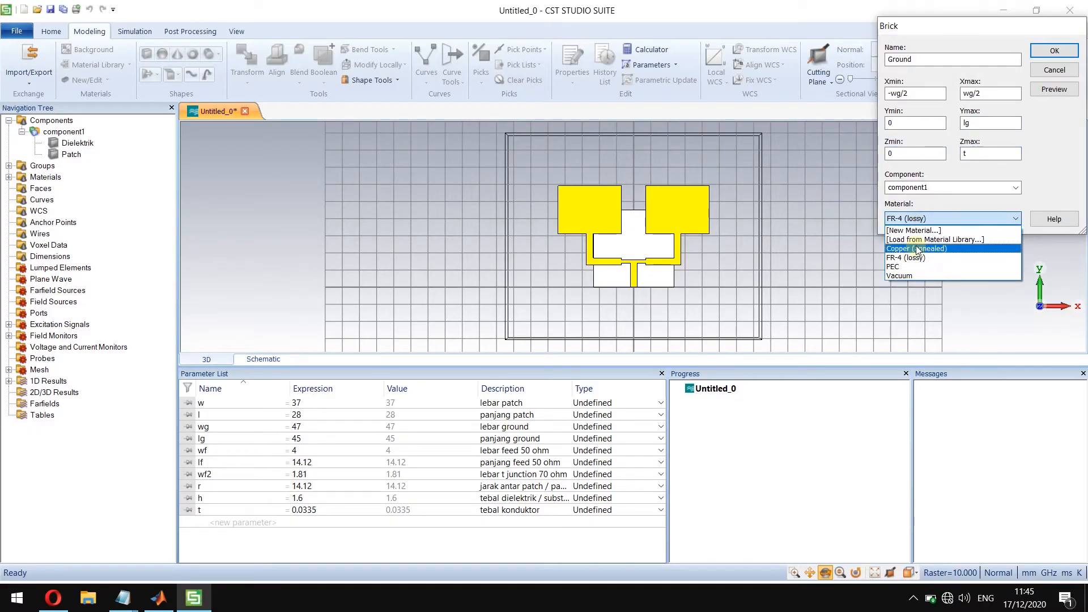
pyautogui.click(915, 248)
pyautogui.click(1052, 89)
pyautogui.click(1057, 52)
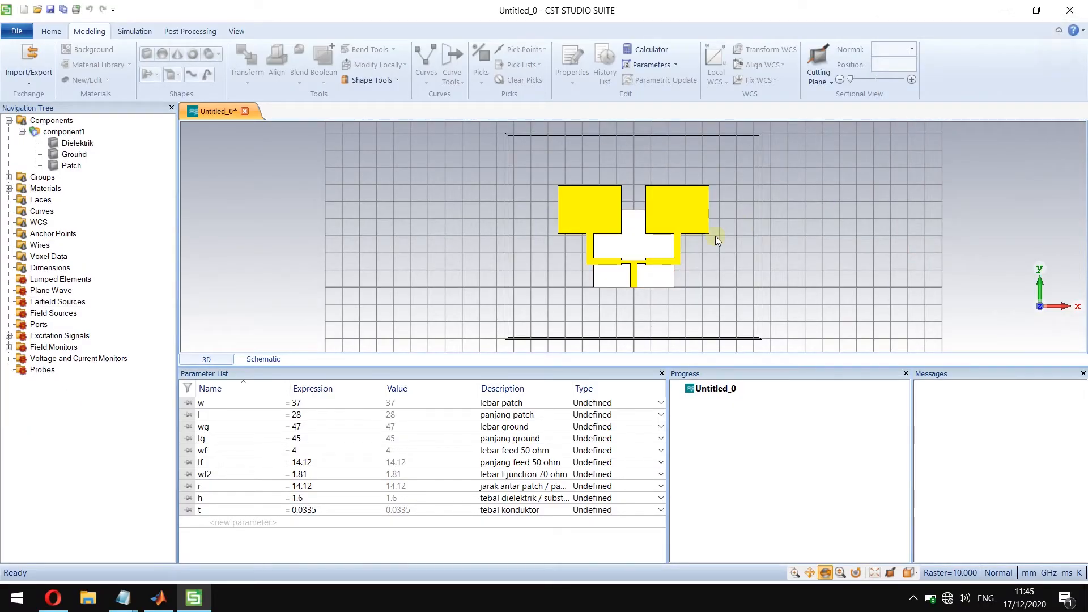
# Examine the layering of the ground, dielectric and patch conductors edge-on.
pyautogui.moveTo(689, 255); pyautogui.dragTo(482, 277)
pyautogui.scroll(10, 623, 255)
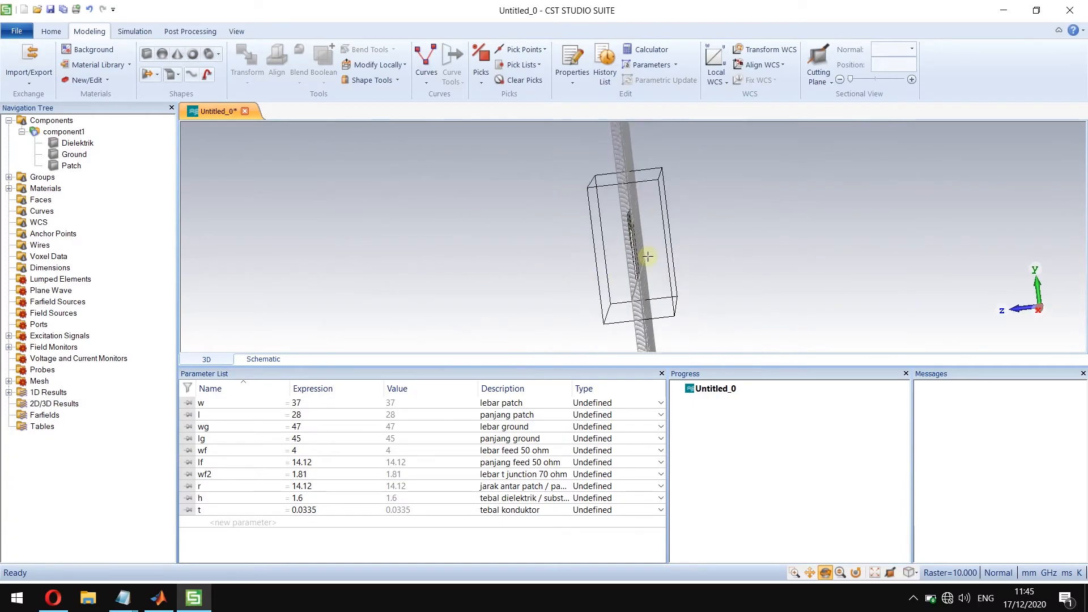
pyautogui.scroll(8, 616, 262)
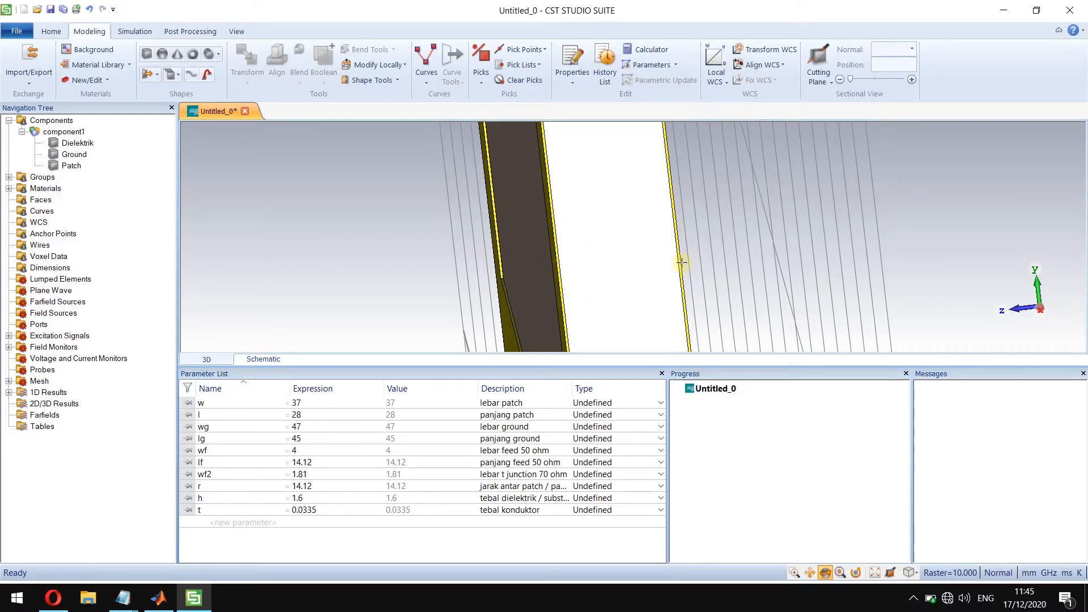
pyautogui.click(874, 572)
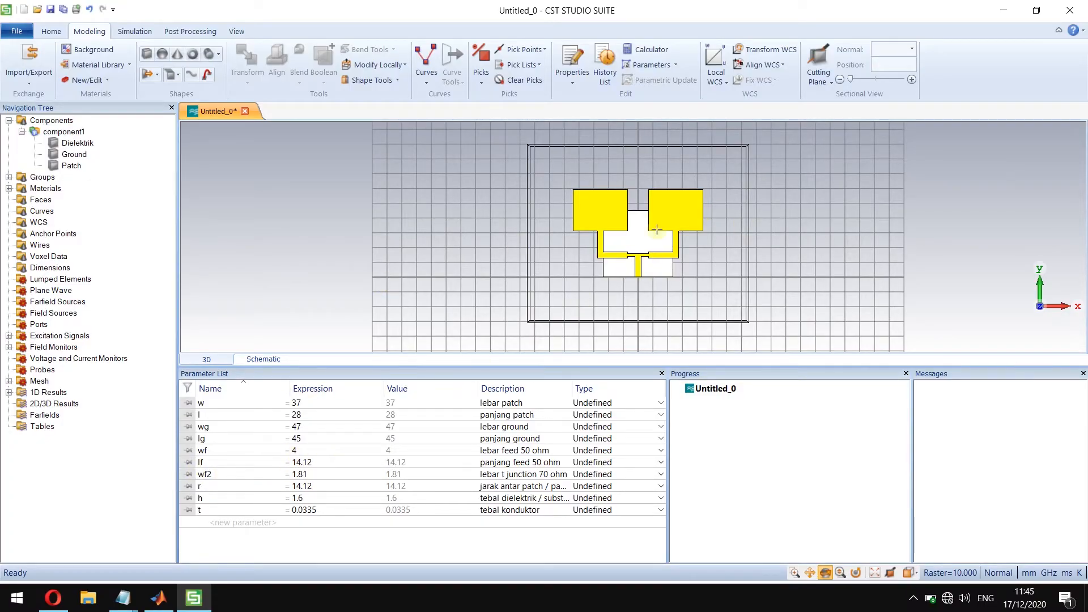
# Set the ground width wg to 100 and the ground length lg to 70, and update the model parametrically.
pyautogui.click(302, 439)
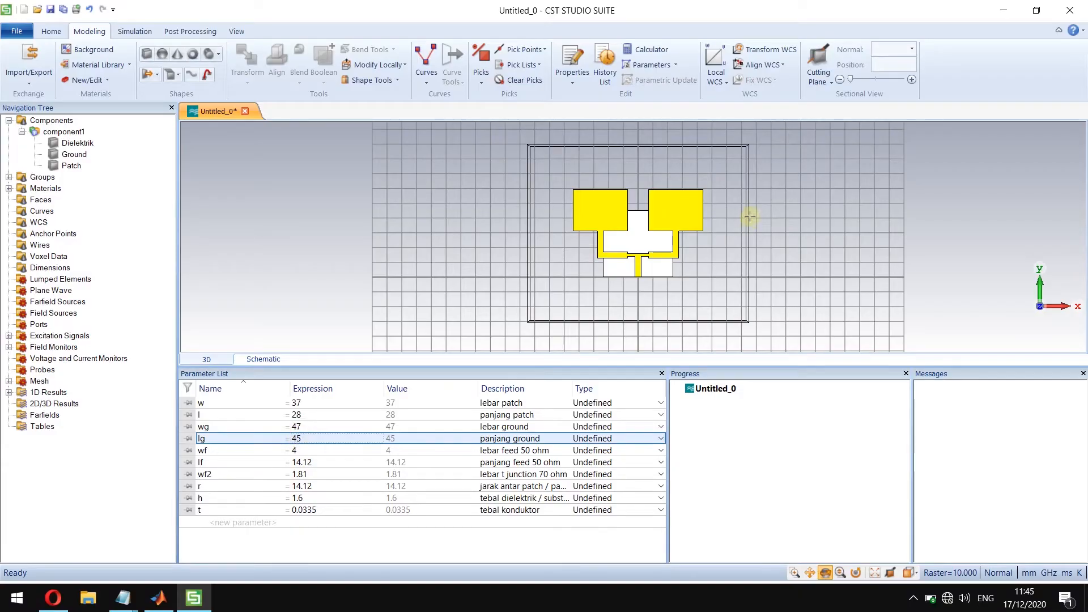
pyautogui.click(298, 428)
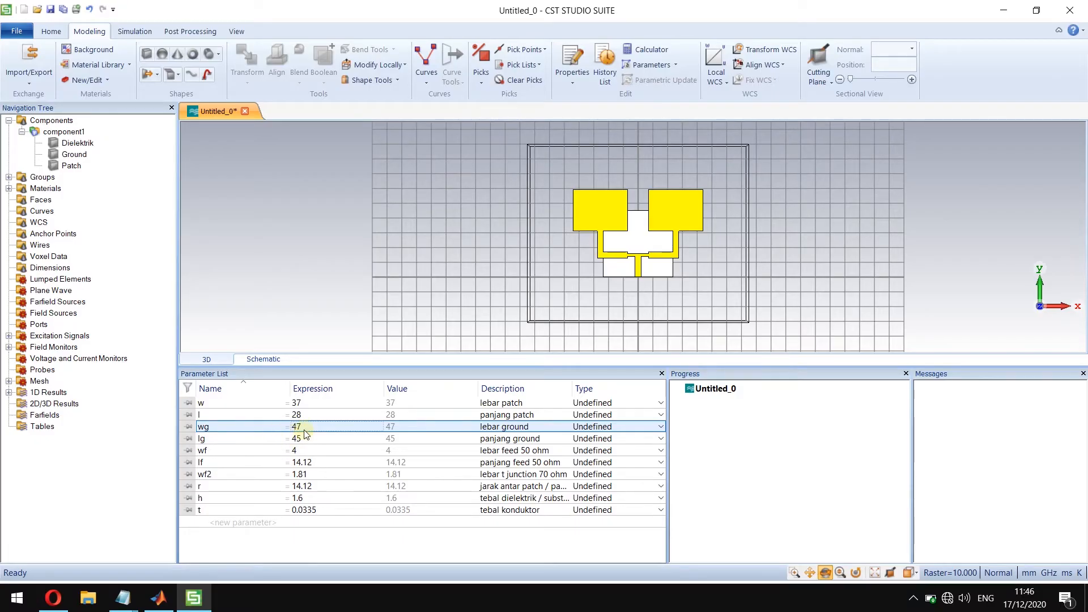
pyautogui.click(306, 439)
pyautogui.click(299, 427)
pyautogui.click(300, 428)
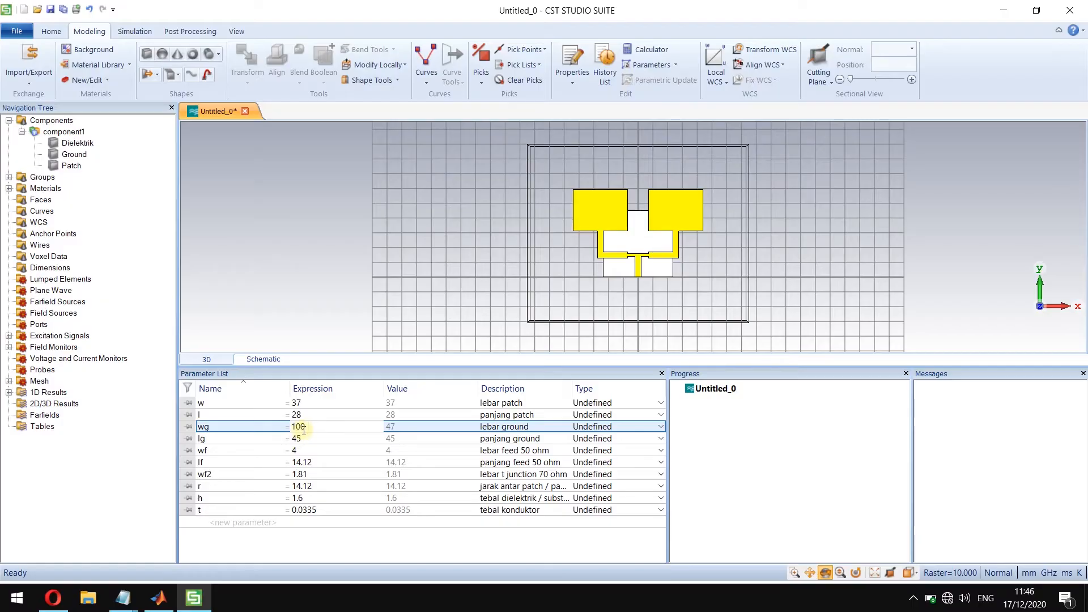
pyautogui.write('100')
pyautogui.click(307, 438)
pyautogui.click(307, 438)
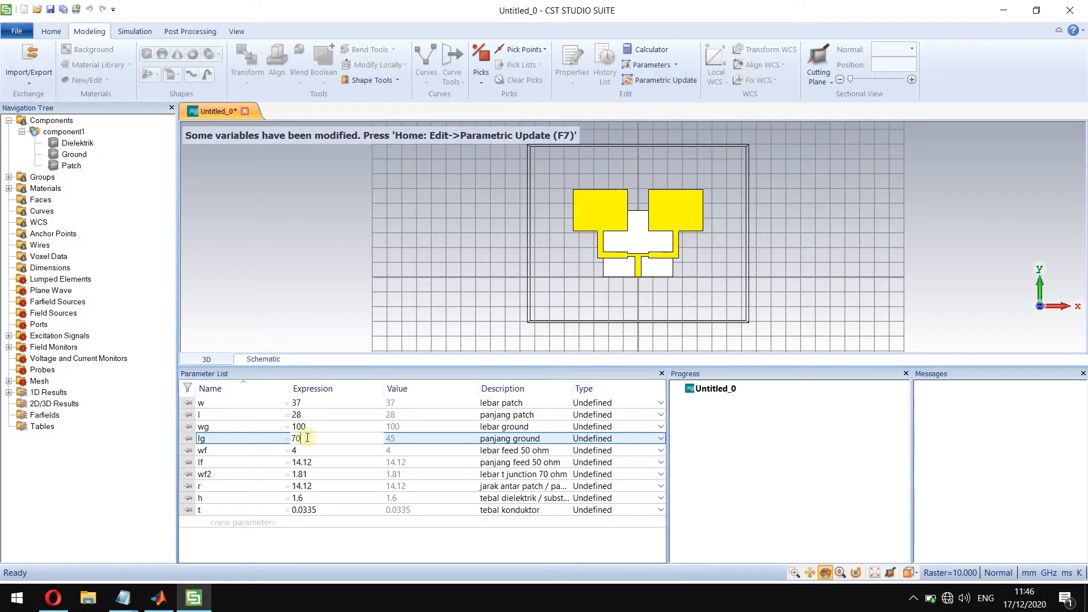
pyautogui.write('70')
pyautogui.press('Return')
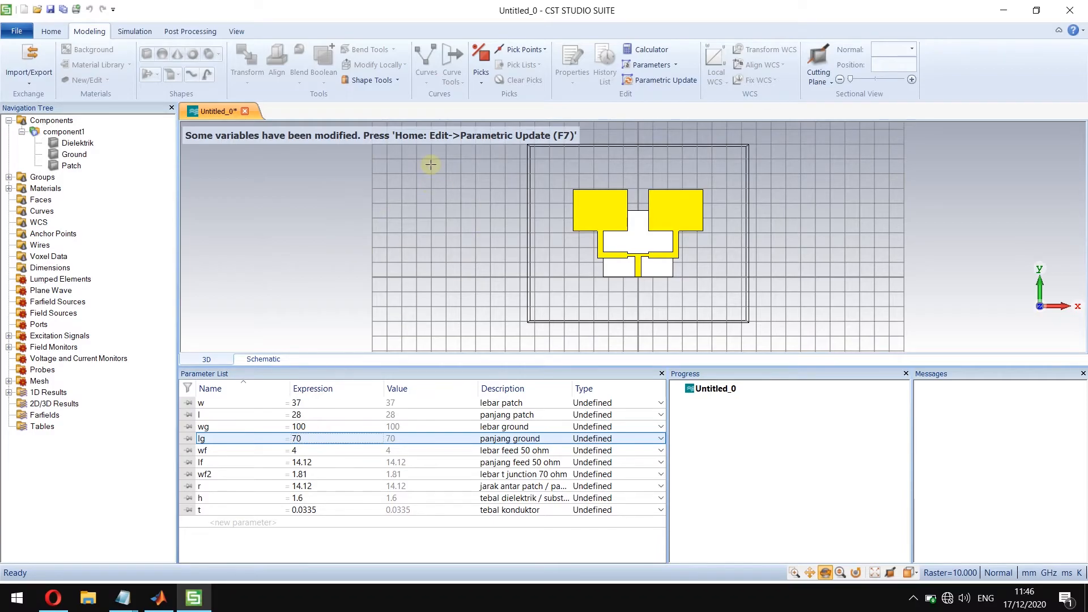
pyautogui.press('F7')
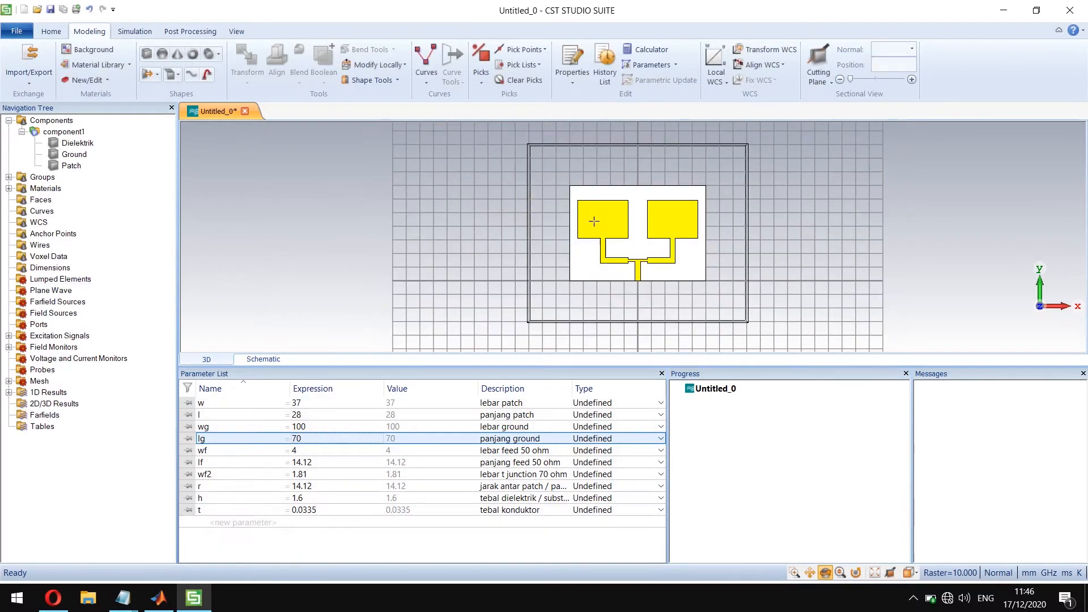
pyautogui.scroll(2, 676, 240)
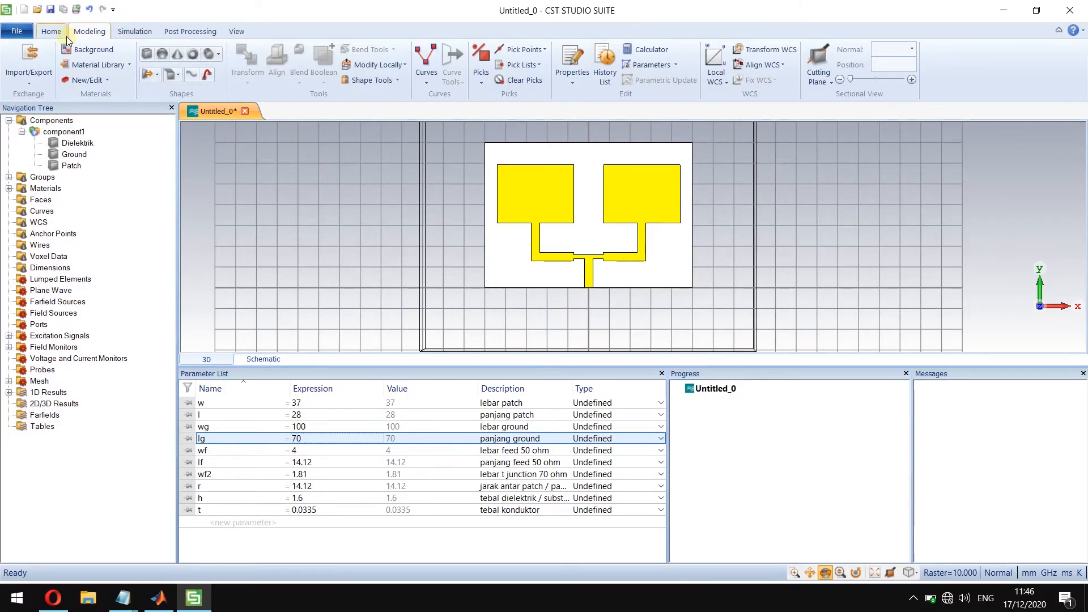
pyautogui.click(481, 84)
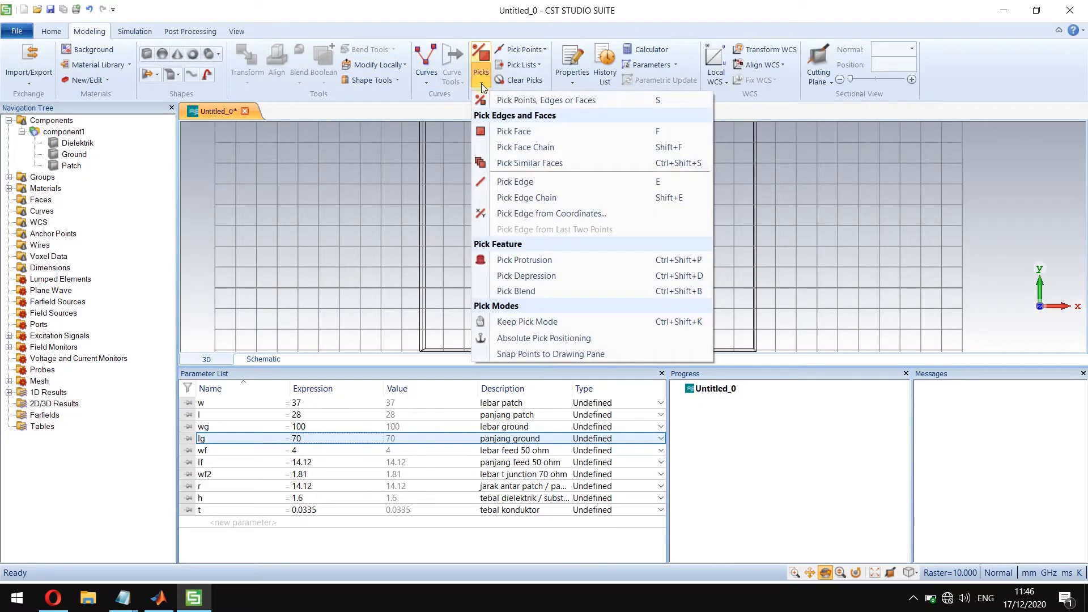
pyautogui.click(546, 50)
pyautogui.click(545, 50)
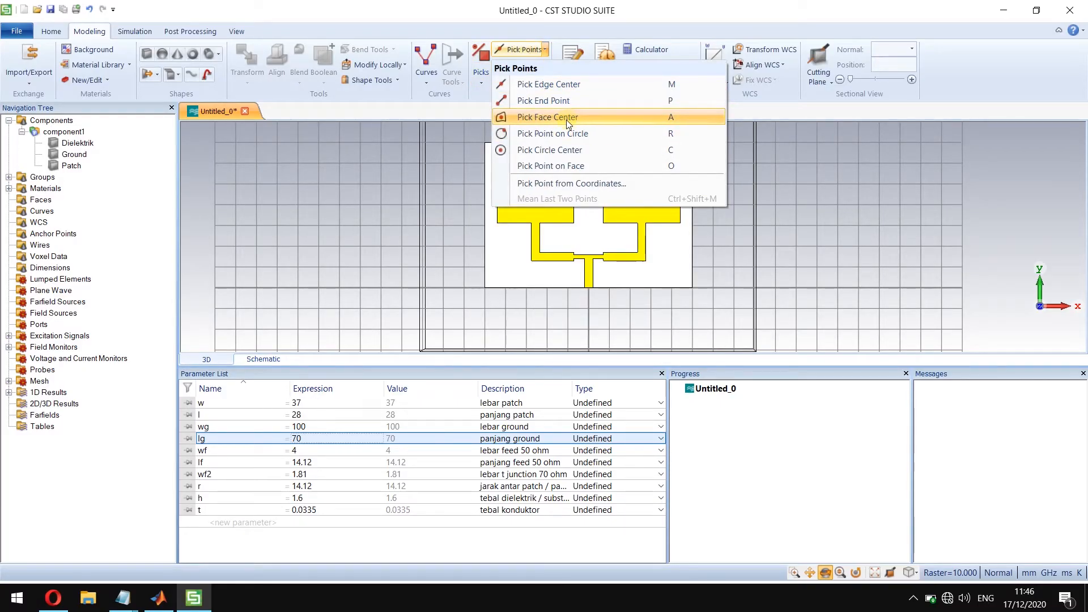
pyautogui.click(676, 117)
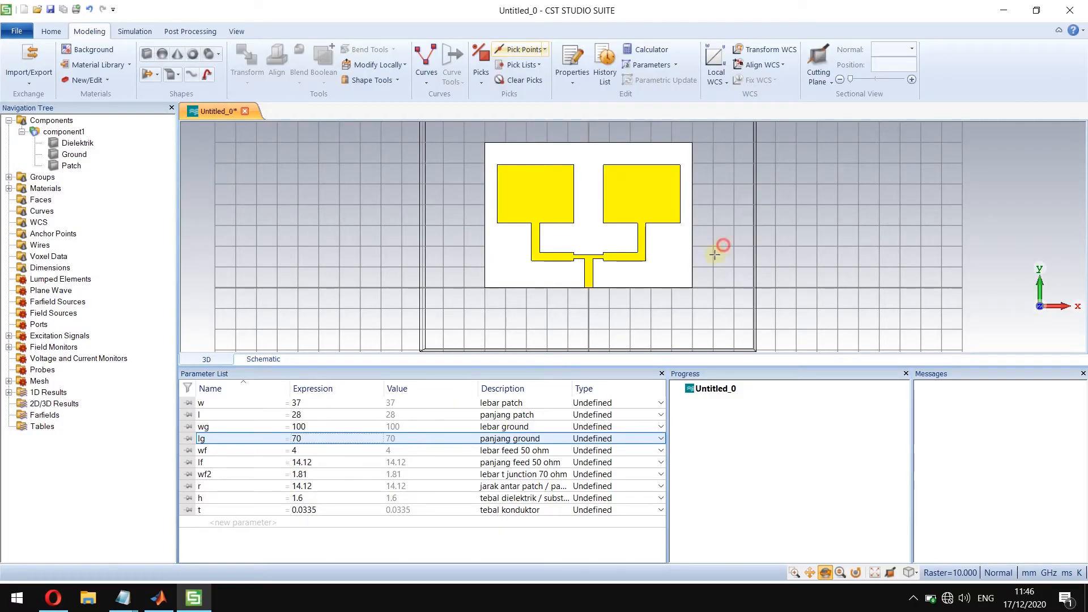
# Pick the face center of the thin end face of the Patch's feed line at the substrate's edge.
pyautogui.moveTo(553, 279); pyautogui.dragTo(593, 196)
pyautogui.scroll(3, 597, 289)
pyautogui.moveTo(598, 289); pyautogui.dragTo(568, 246)
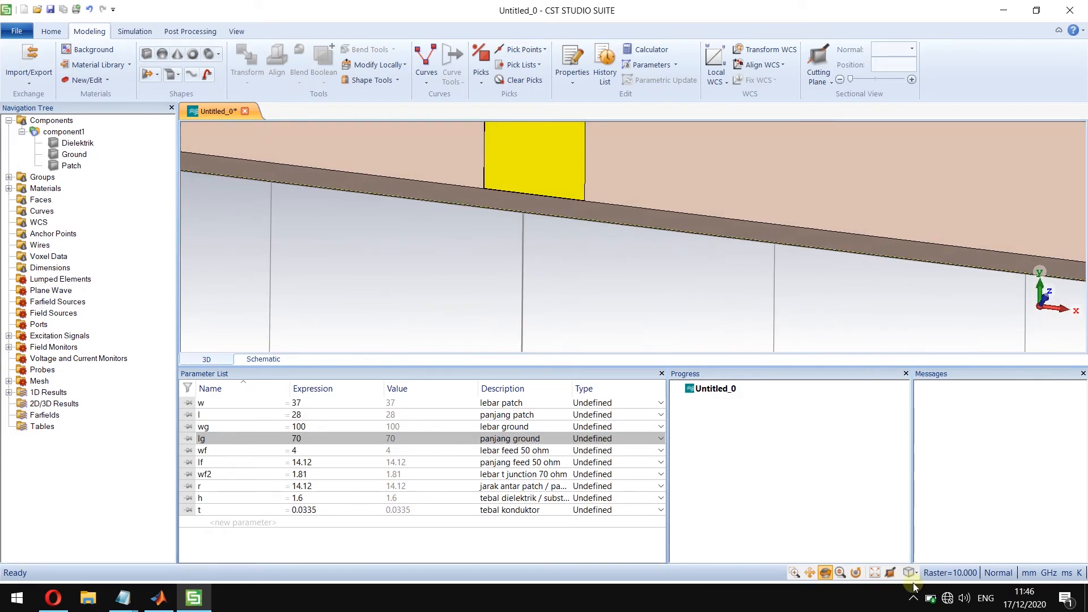
pyautogui.click(874, 572)
pyautogui.scroll(4, 639, 260)
pyautogui.moveTo(668, 328); pyautogui.dragTo(671, 257)
pyautogui.scroll(2, 648, 335)
pyautogui.scroll(5, 648, 332)
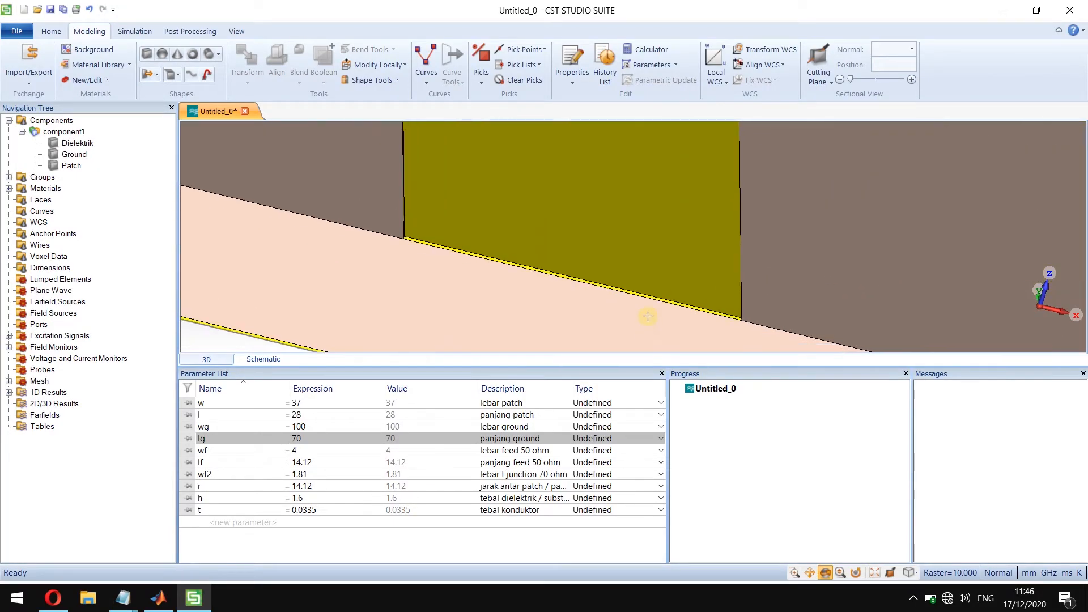
pyautogui.click(480, 73)
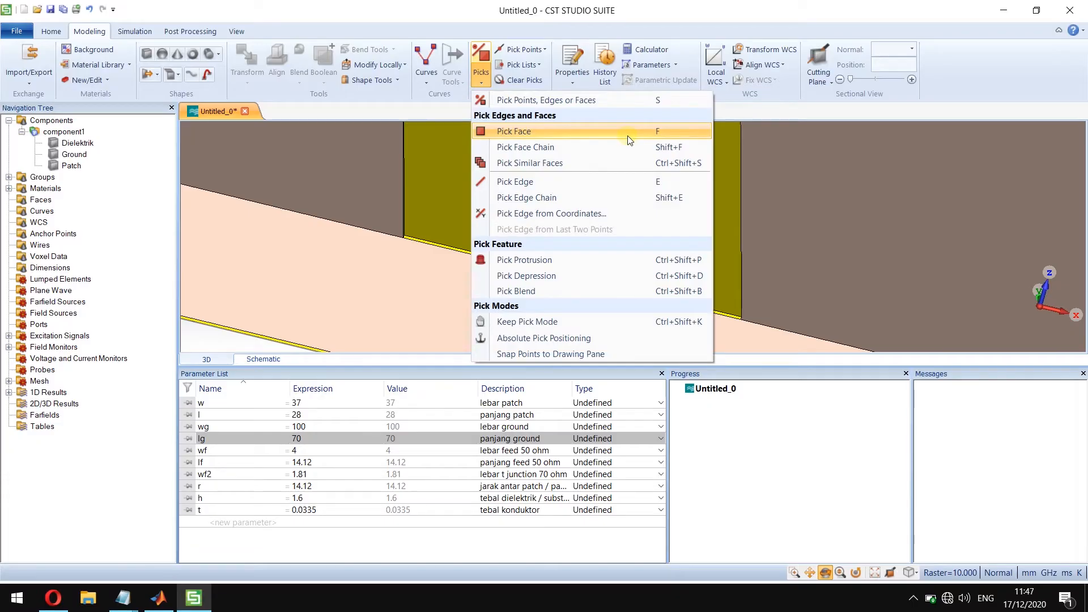
pyautogui.click(545, 50)
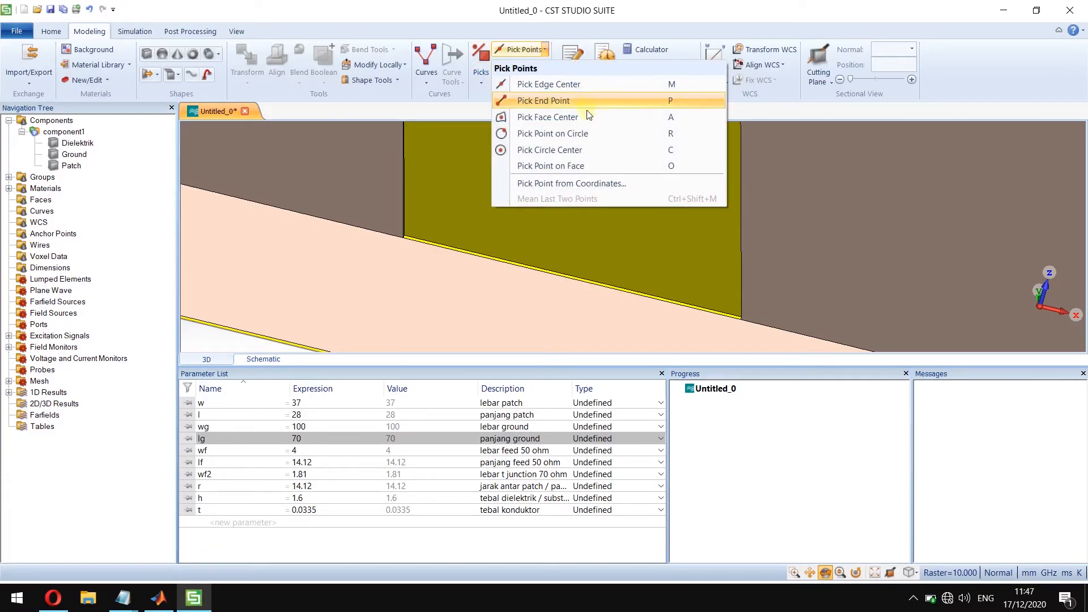
pyautogui.click(538, 113)
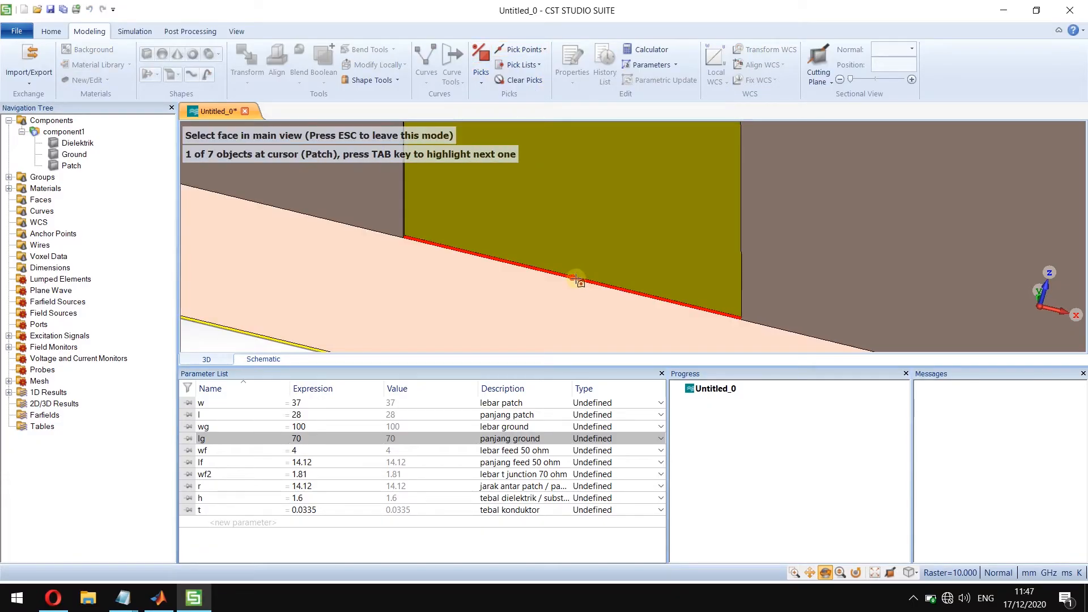
pyautogui.click(573, 278)
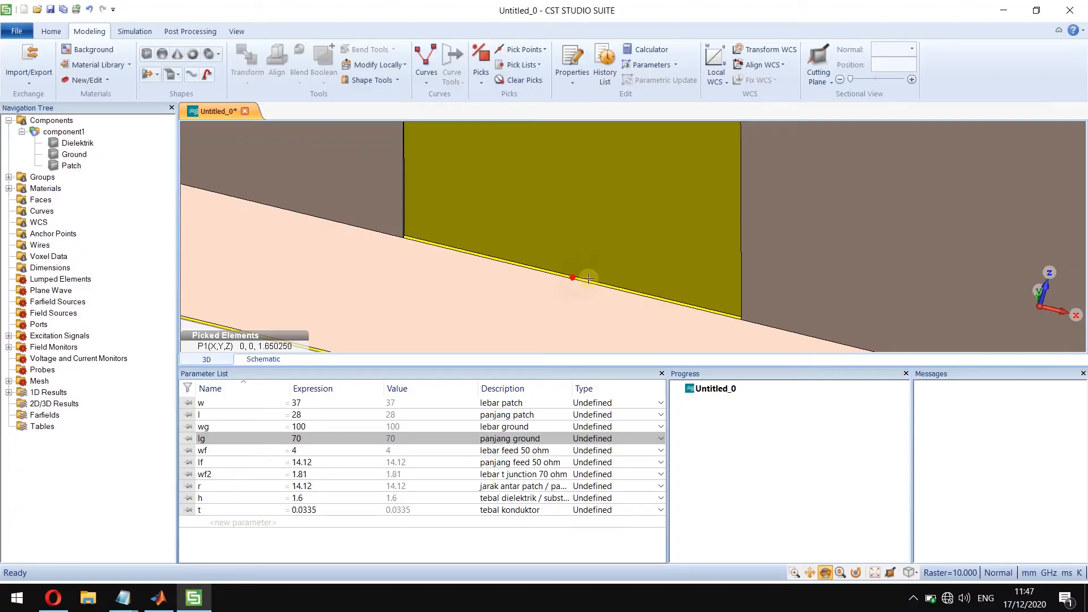
# Pick the thin end face of the feed line itself in addition to its center point.
pyautogui.click(478, 80)
pyautogui.click(533, 131)
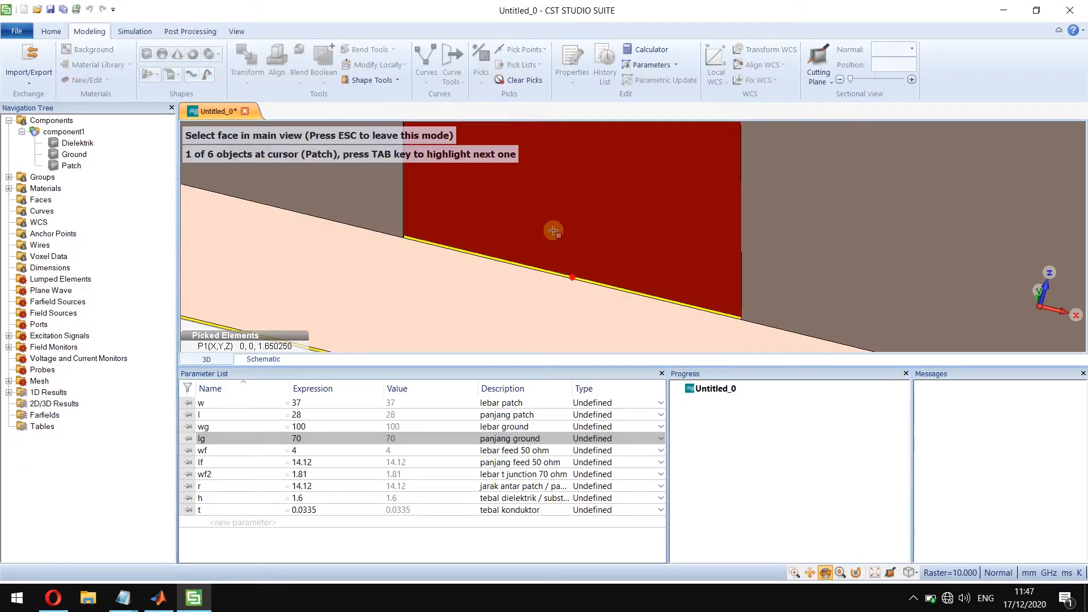
pyautogui.click(575, 277)
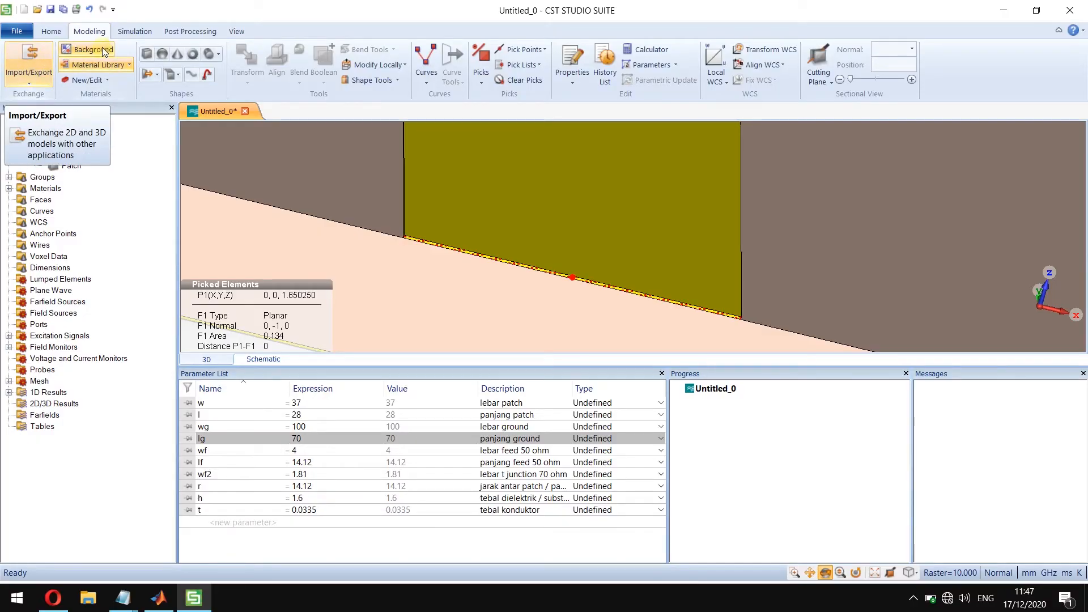
# Start a waveguide port on the picked feed end face and extend it by 4*h at both Xmin and Xmax.
pyautogui.click(134, 33)
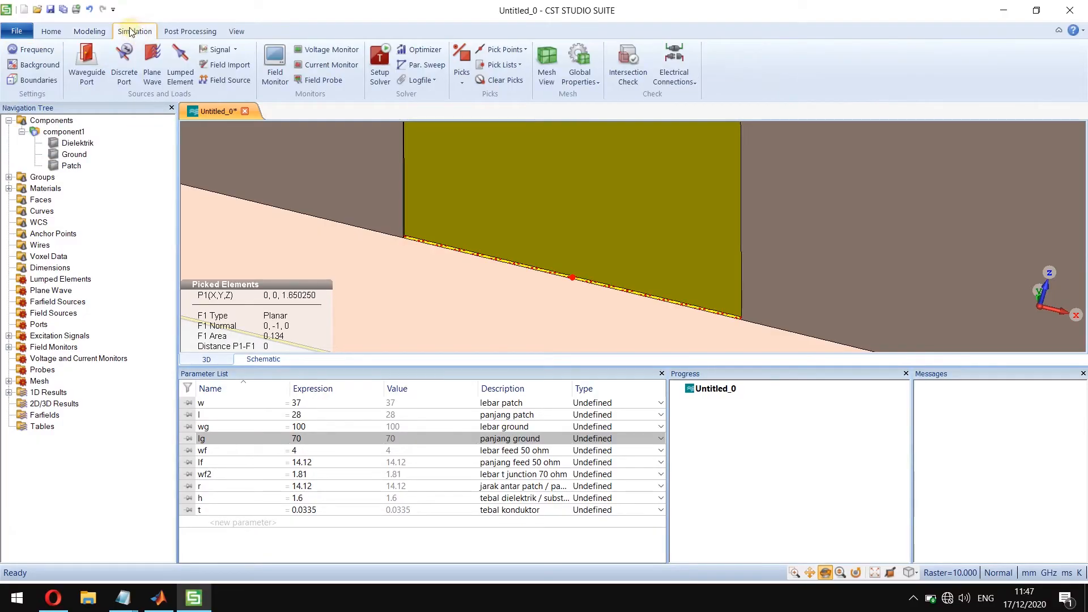
pyautogui.click(87, 71)
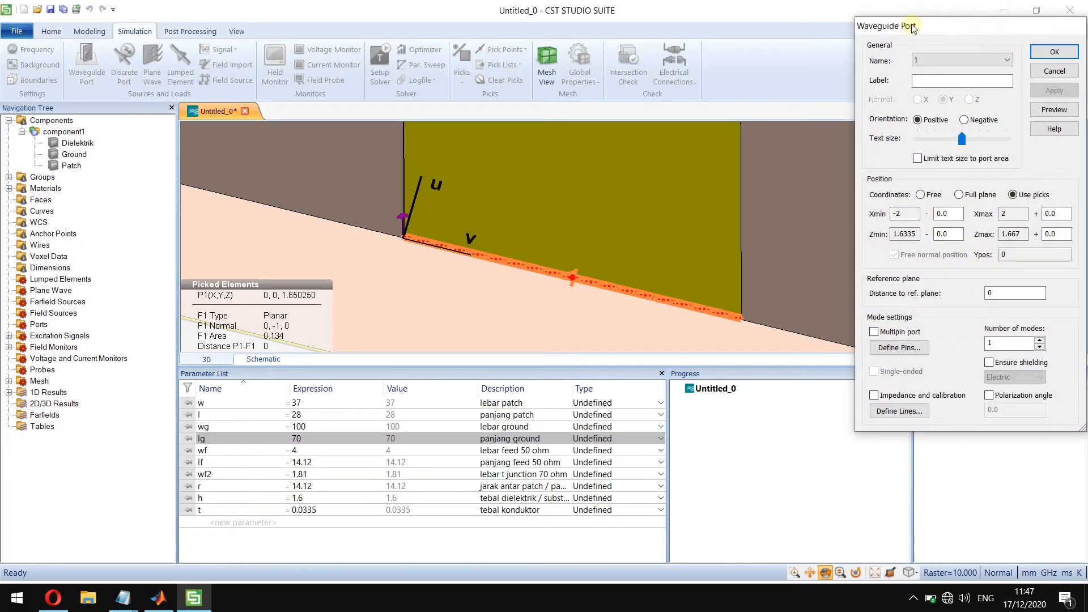
pyautogui.moveTo(914, 28); pyautogui.dragTo(841, 25)
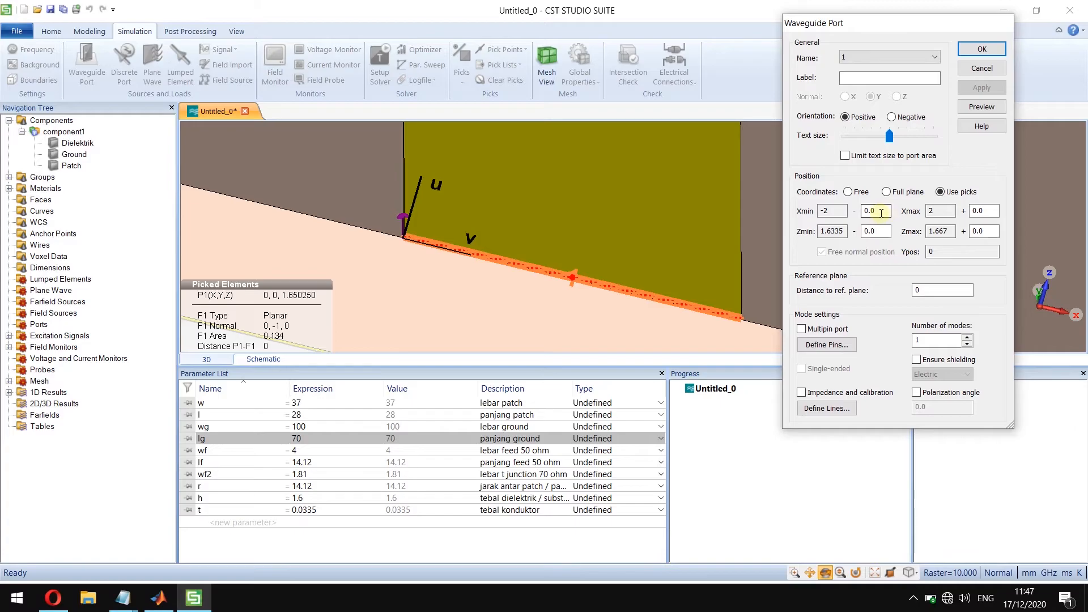
pyautogui.moveTo(883, 210); pyautogui.dragTo(828, 212)
pyautogui.write('4*h')
pyautogui.press('Tab')
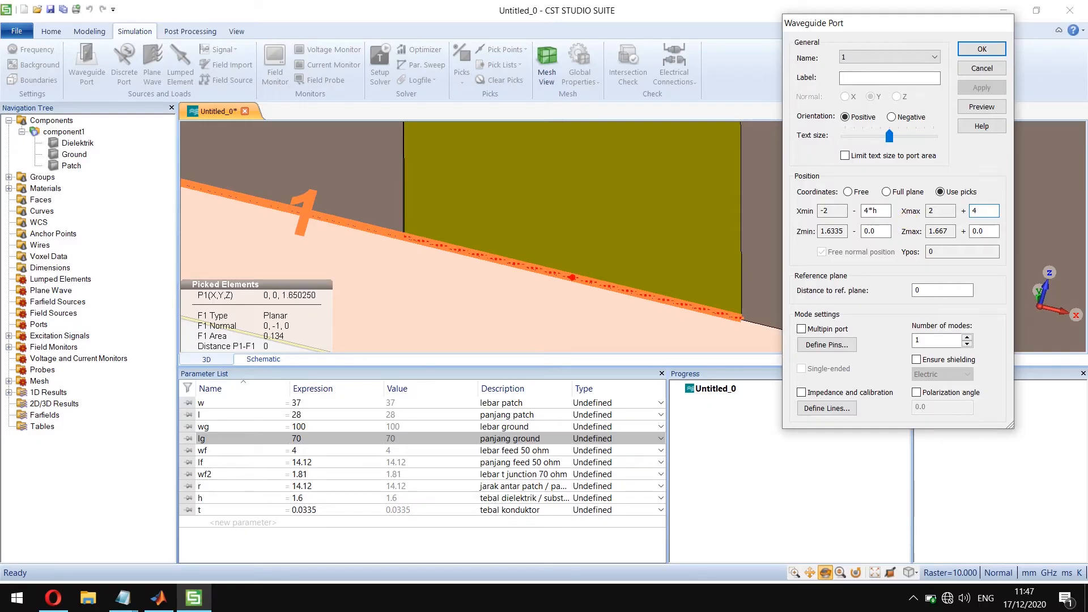
# Extend the port by h at Zmin and 4*h at Zmax, preview its outline on the model, and create it.
pyautogui.doubleClick(877, 231)
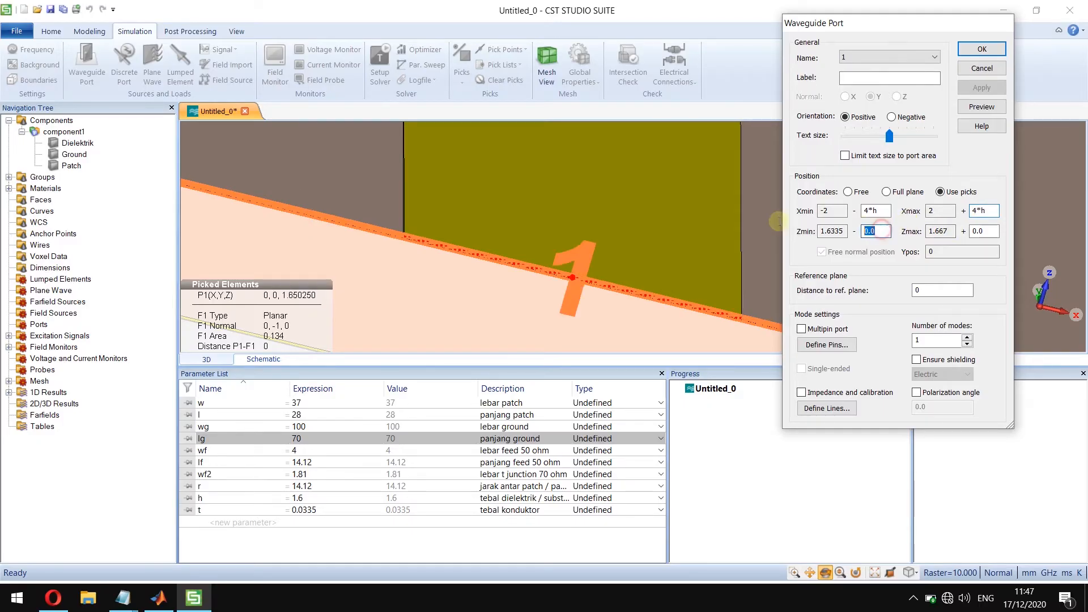
pyautogui.write('h')
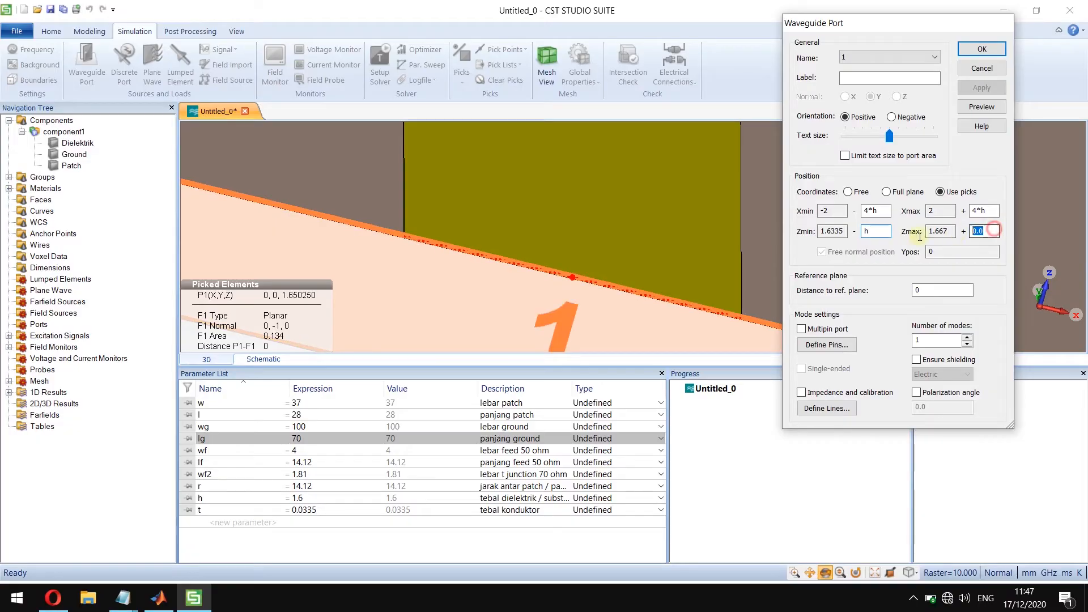
pyautogui.doubleClick(994, 230)
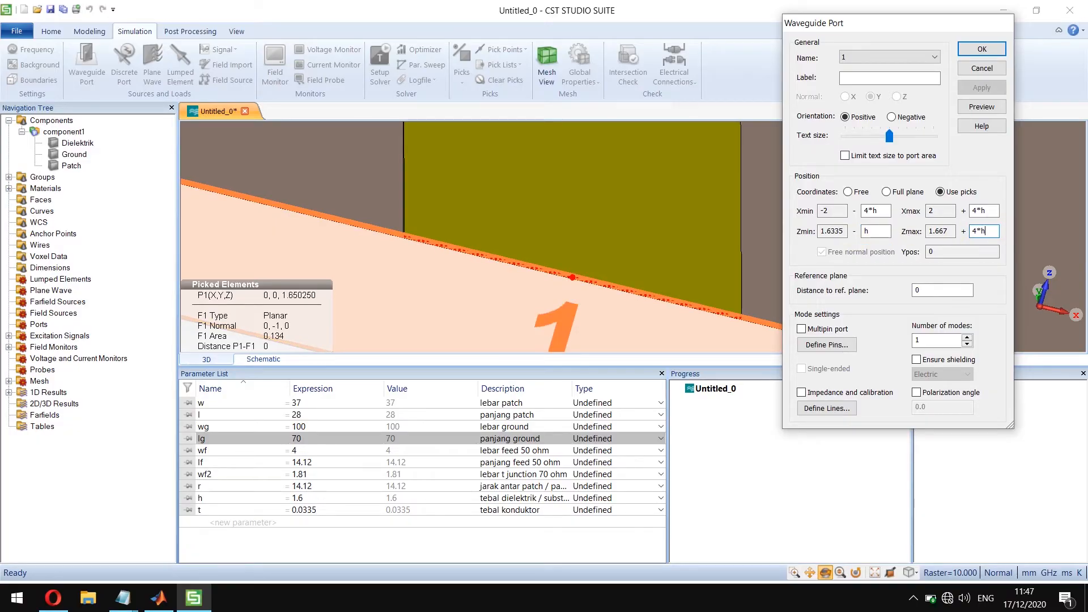
pyautogui.click(980, 110)
pyautogui.click(875, 573)
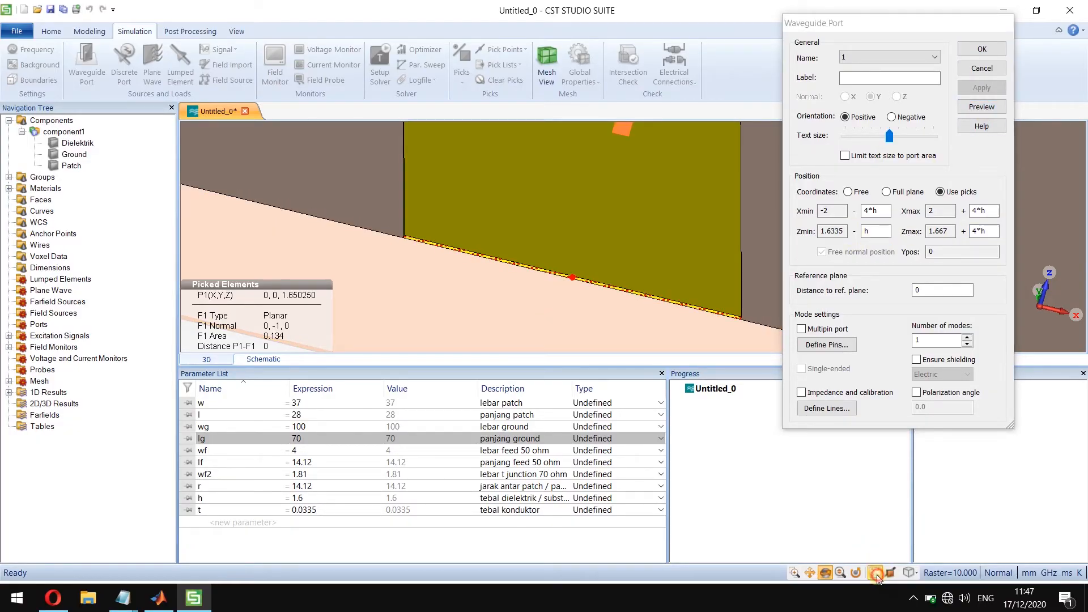
pyautogui.scroll(5, 662, 294)
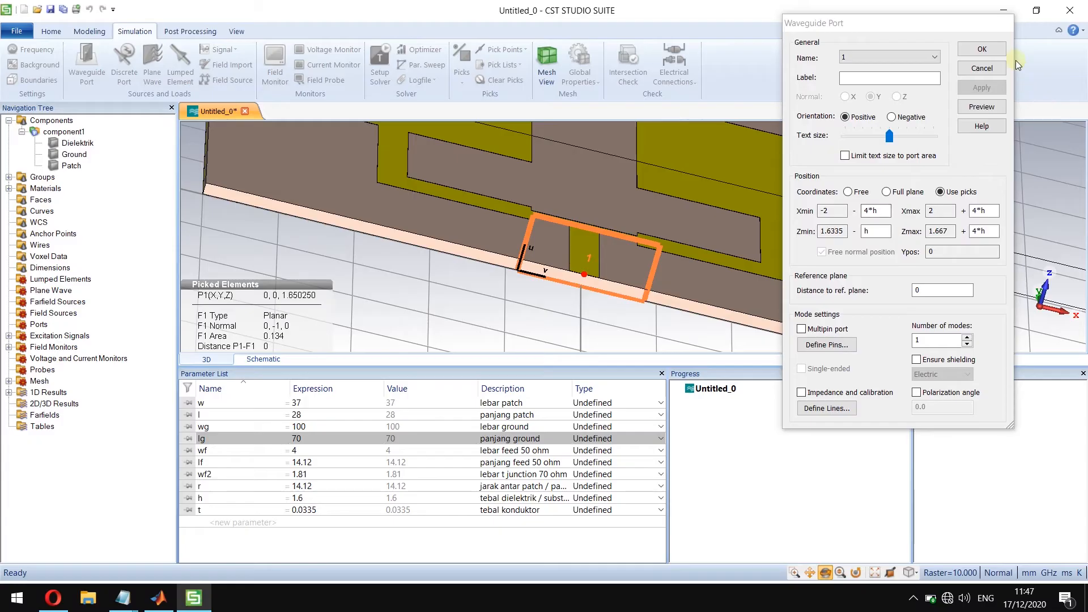
pyautogui.click(992, 51)
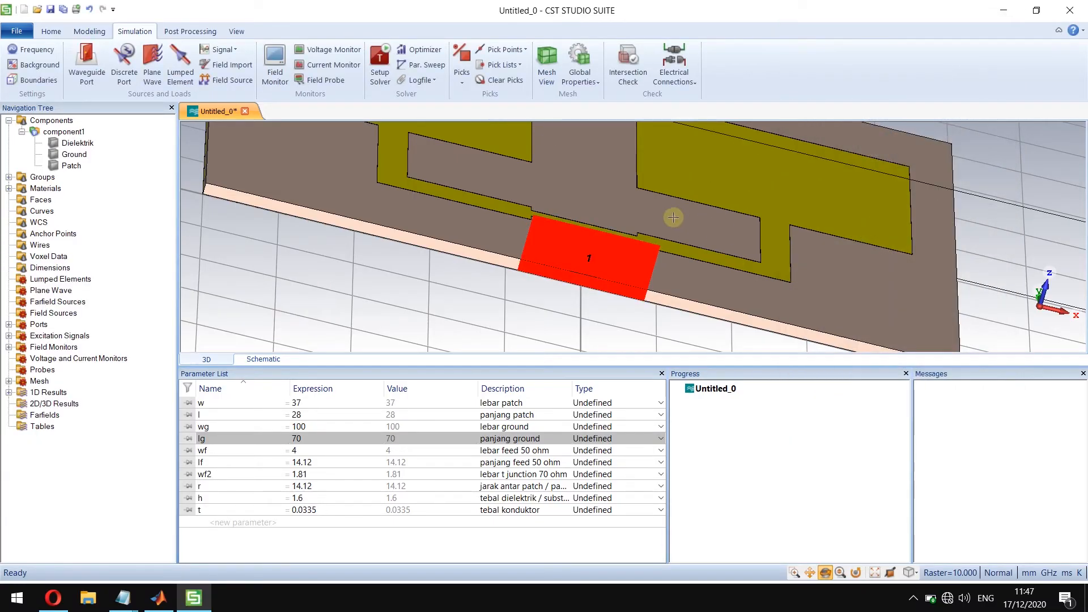
# Run the time domain solver with S-parameters normalized to a fixed impedance of 50 Ohm.
pyautogui.click(876, 573)
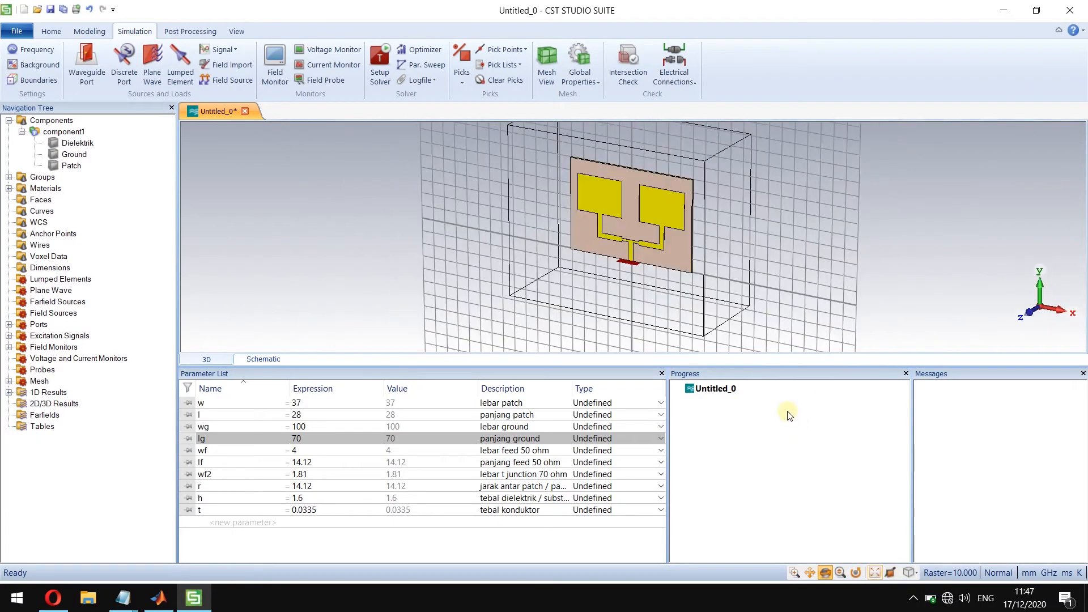
pyautogui.scroll(-1, 667, 268)
pyautogui.scroll(2, 666, 265)
pyautogui.scroll(-1, 607, 167)
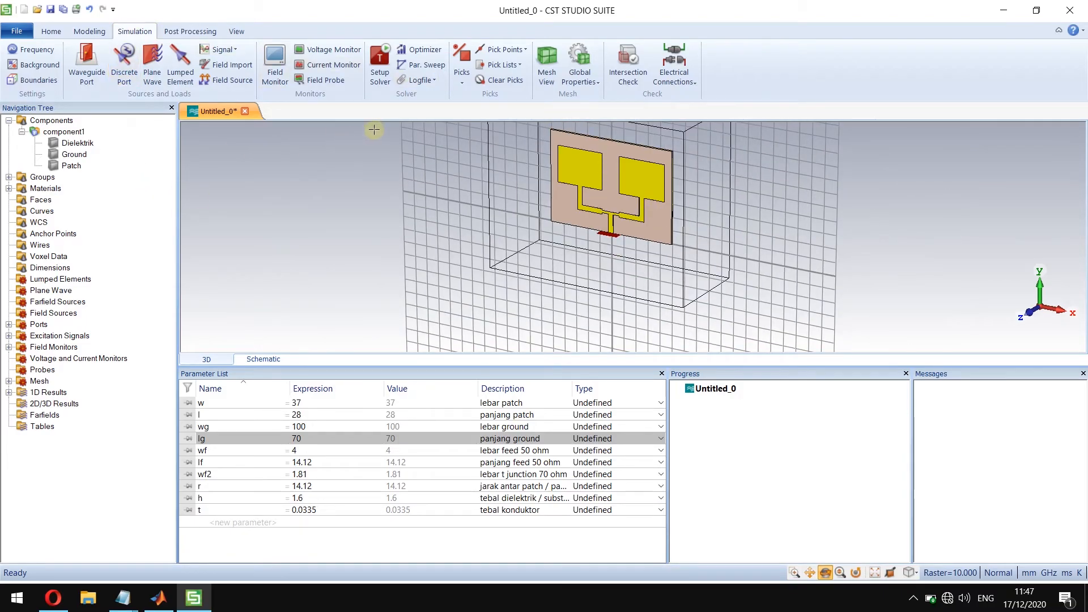
pyautogui.click(381, 77)
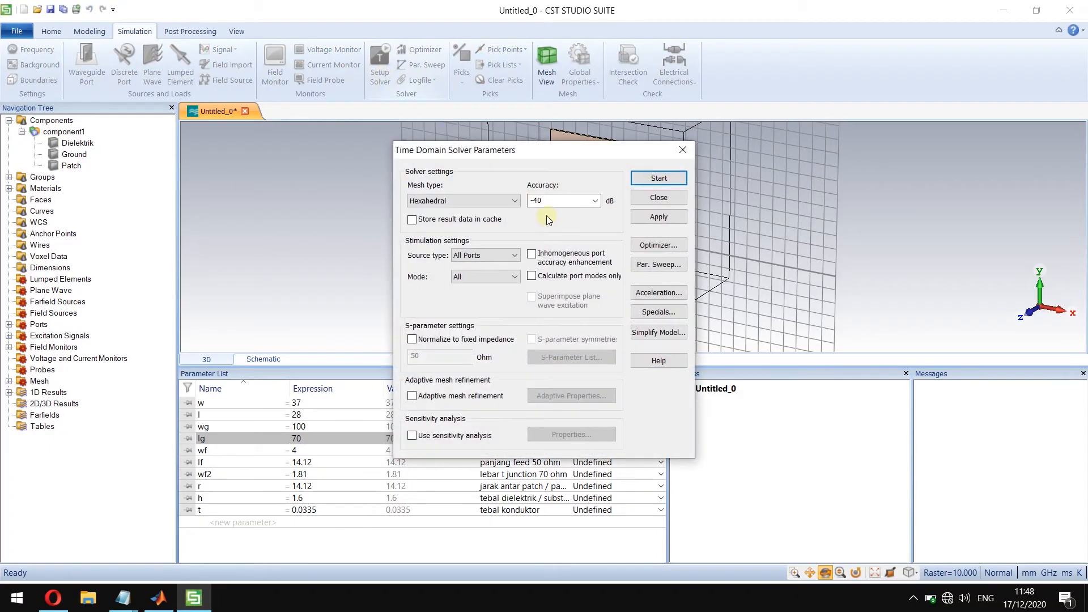
pyautogui.click(436, 340)
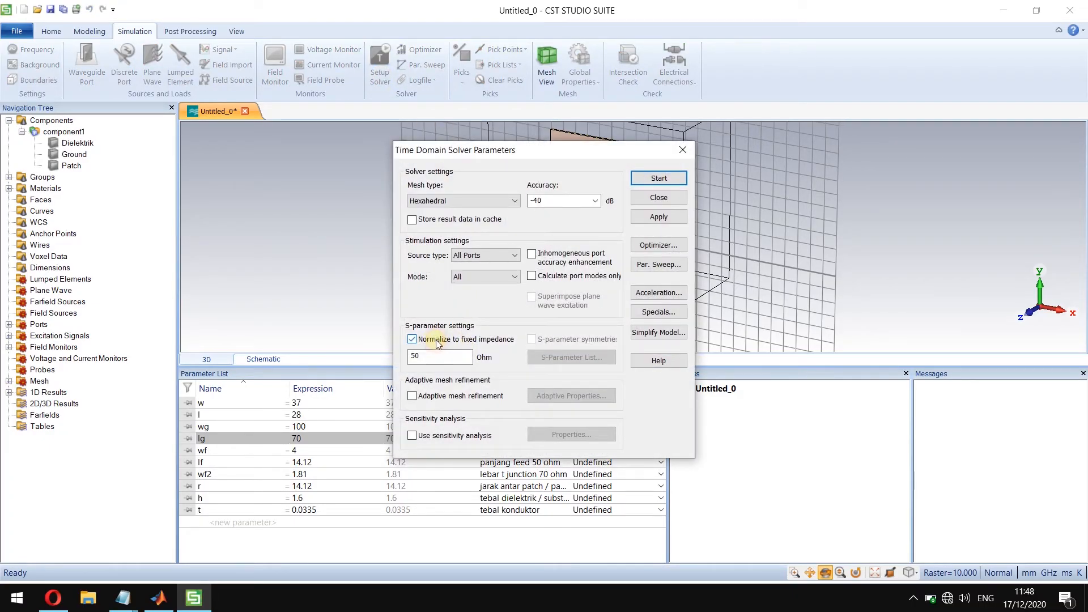
pyautogui.click(671, 179)
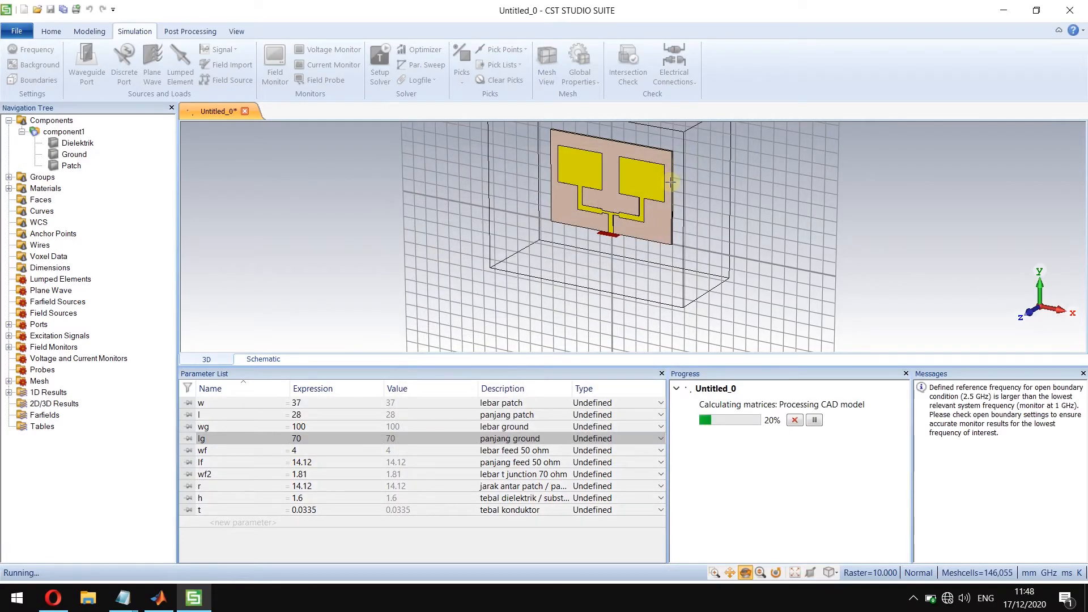
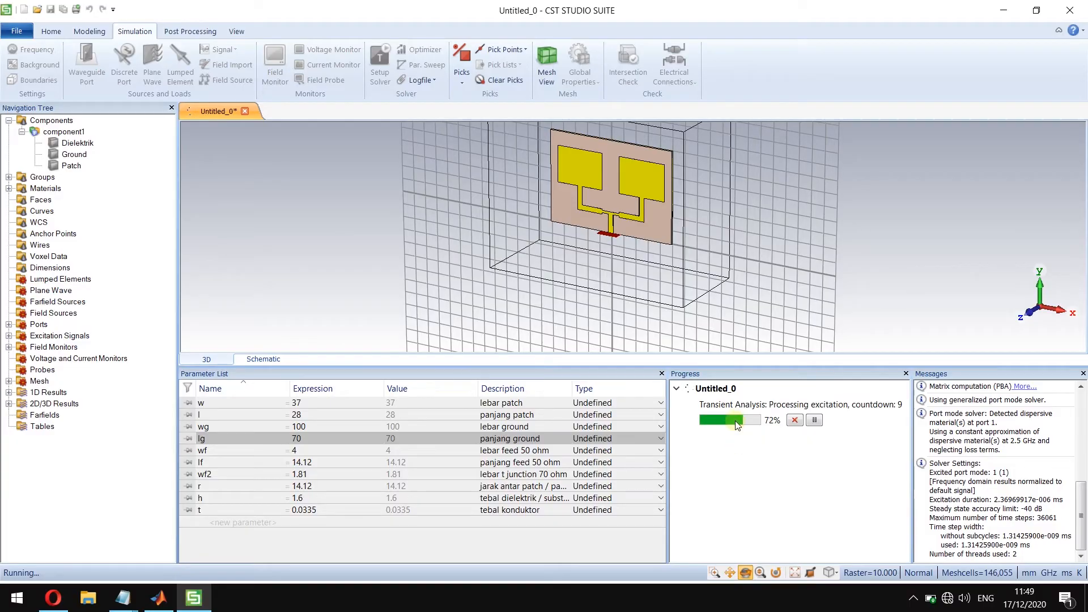
pyautogui.click(794, 573)
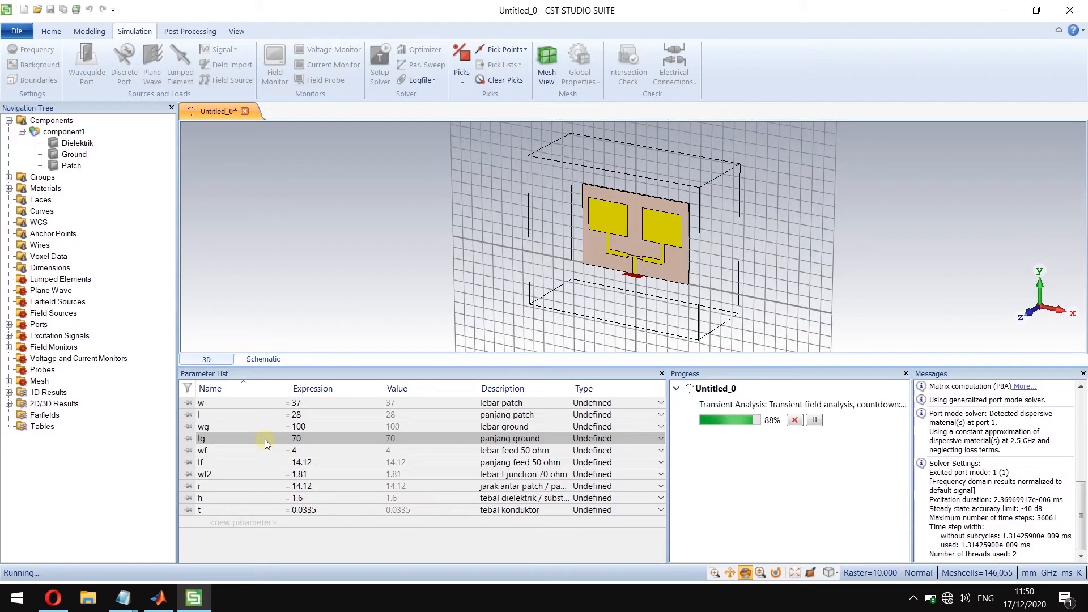
pyautogui.click(295, 452)
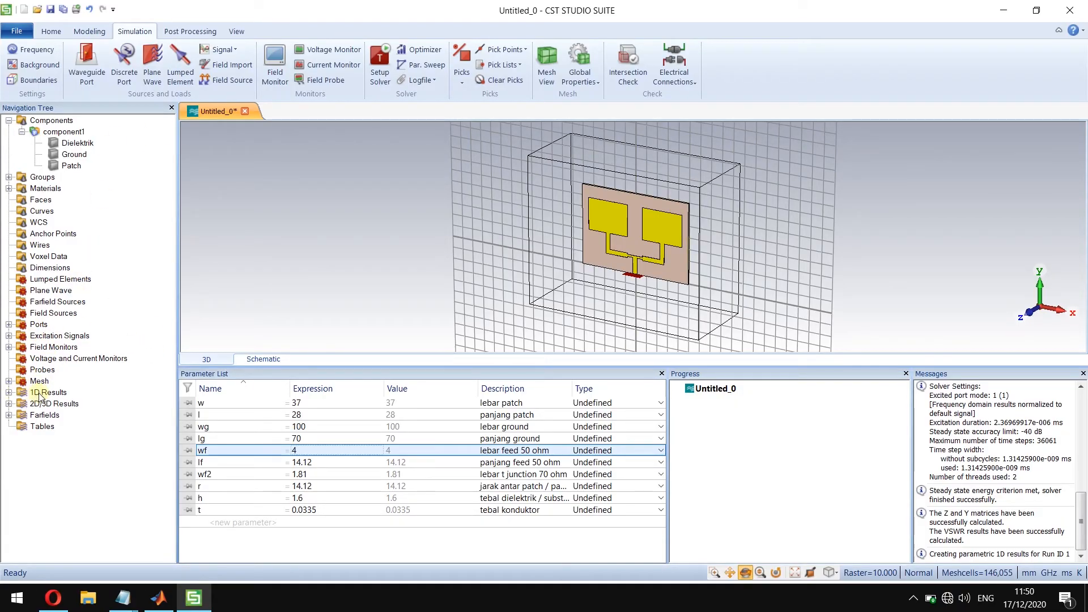
# Plot the S-parameters with an axis marker at 2.45 GHz, and check the VSWR at the same frequency.
pyautogui.click(8, 392)
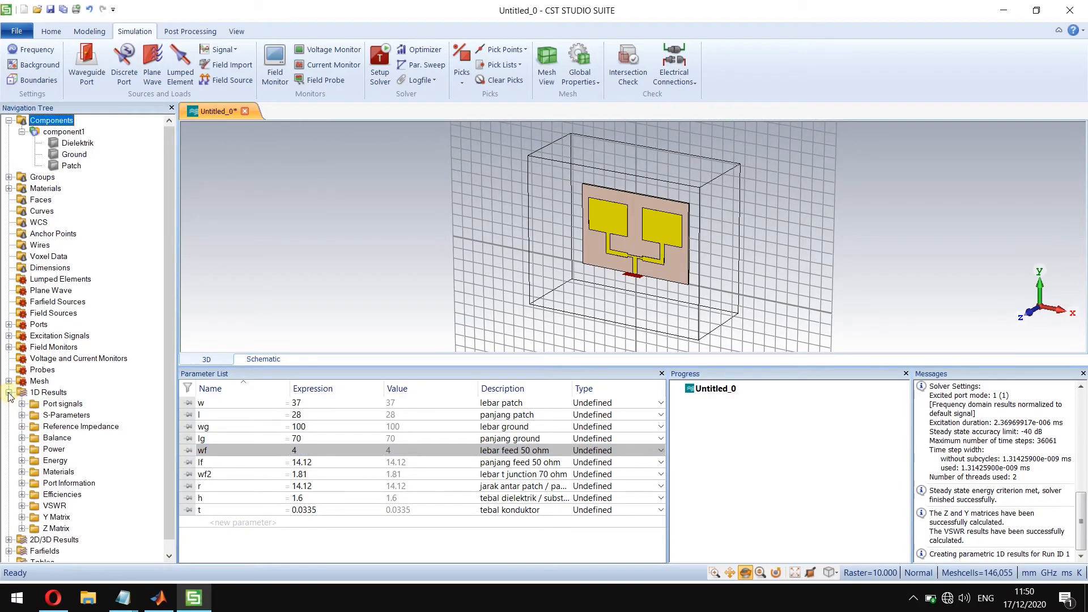
pyautogui.click(55, 418)
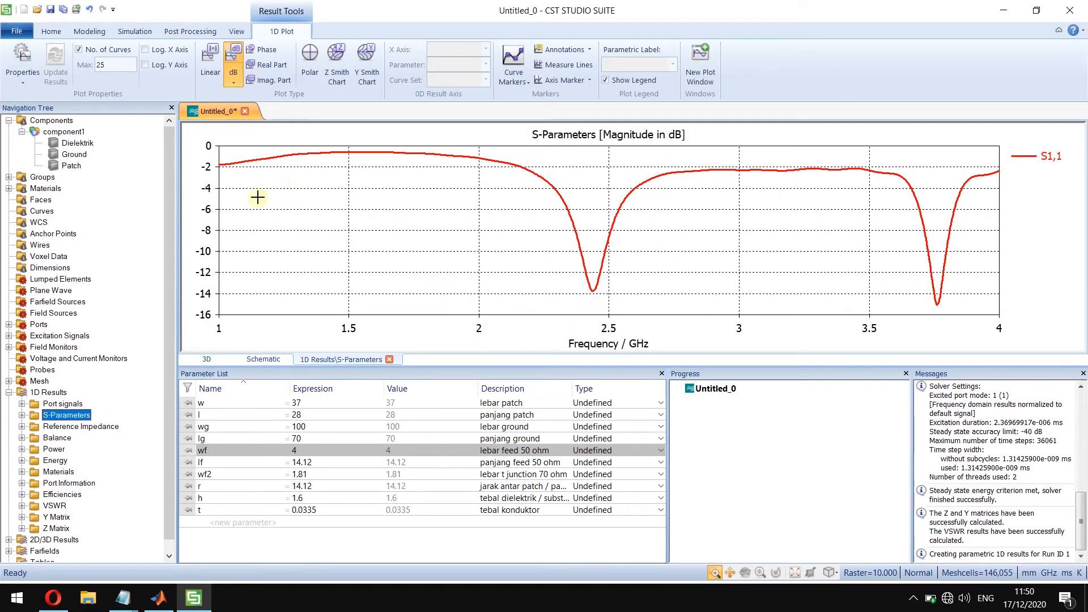
pyautogui.rightClick(485, 233)
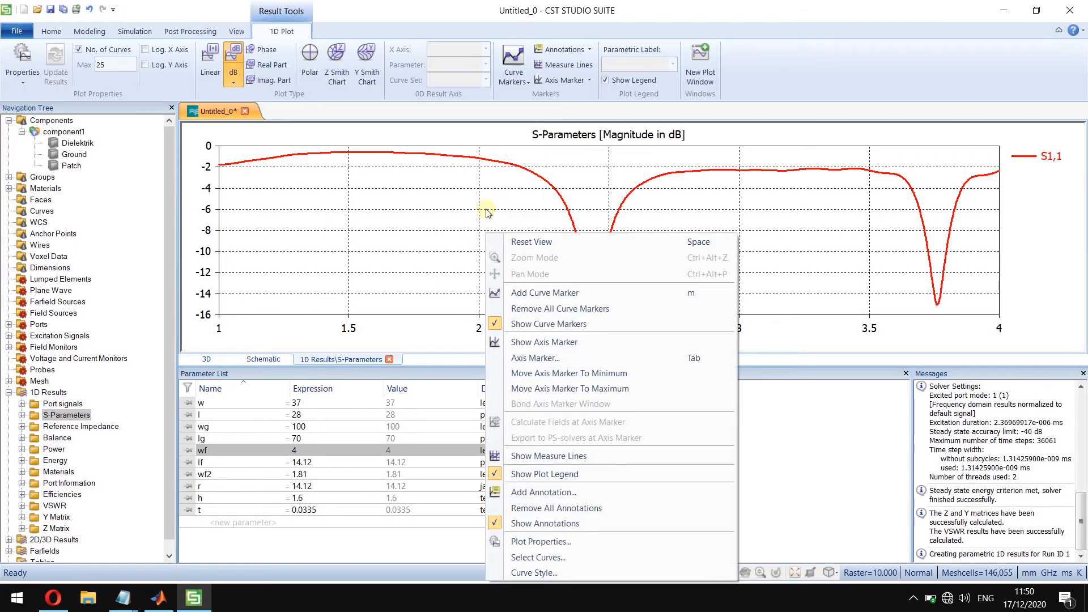
pyautogui.click(543, 359)
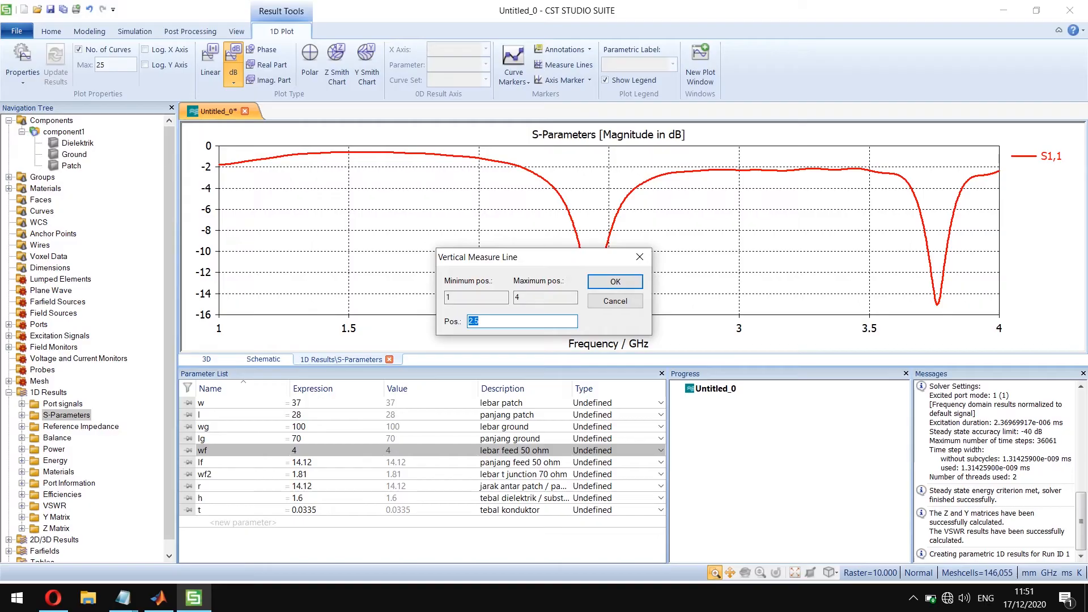
pyautogui.write('2.45')
pyautogui.click(615, 282)
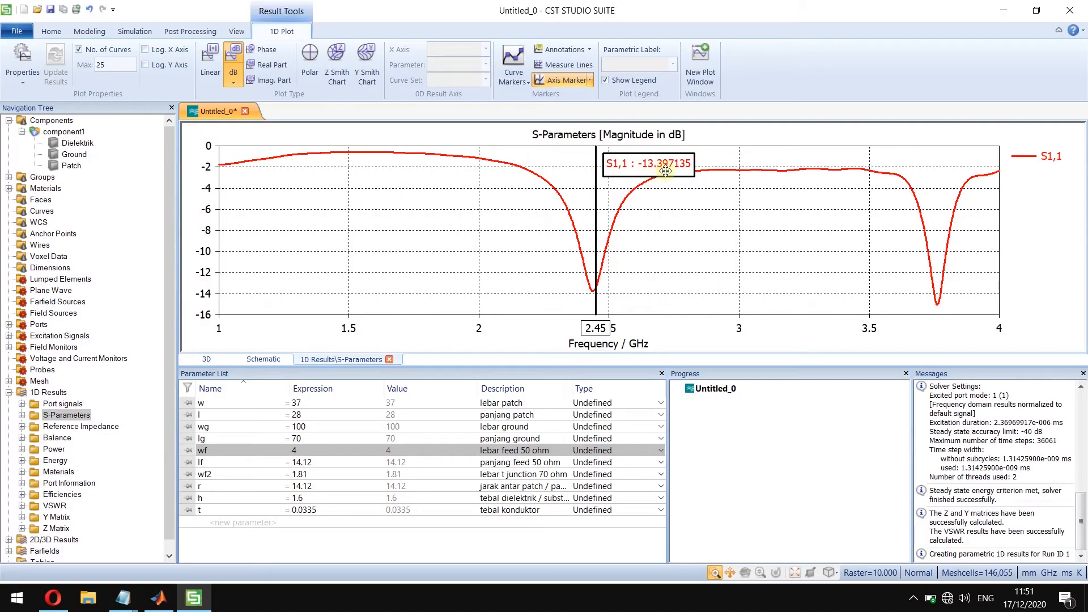
pyautogui.click(55, 505)
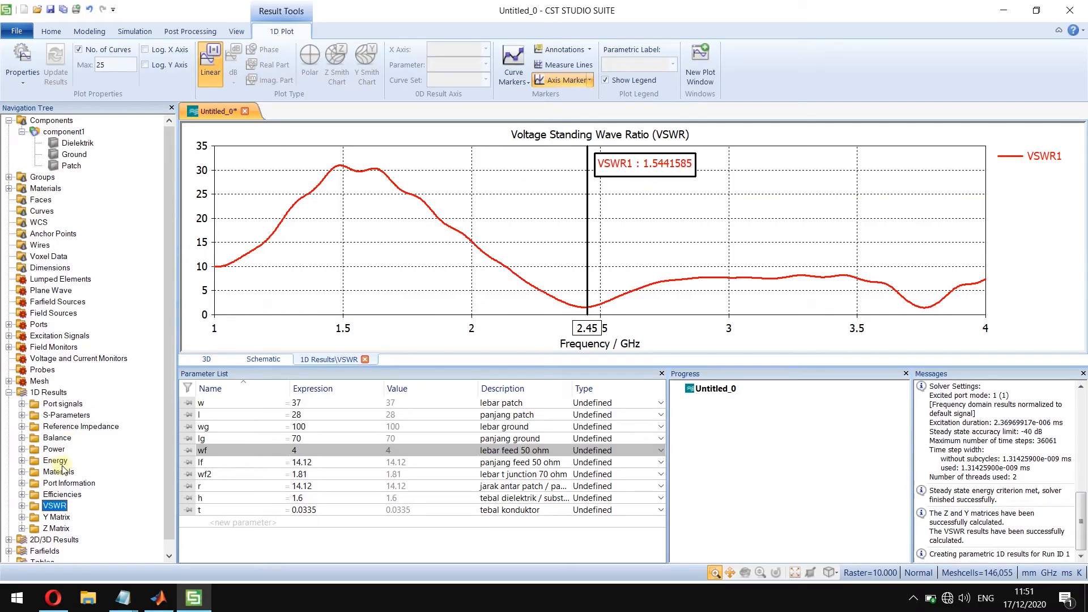
# Show the S-parameters as a Z Smith chart and place a curve marker on S1,1 at 2.45 GHz.
pyautogui.click(68, 415)
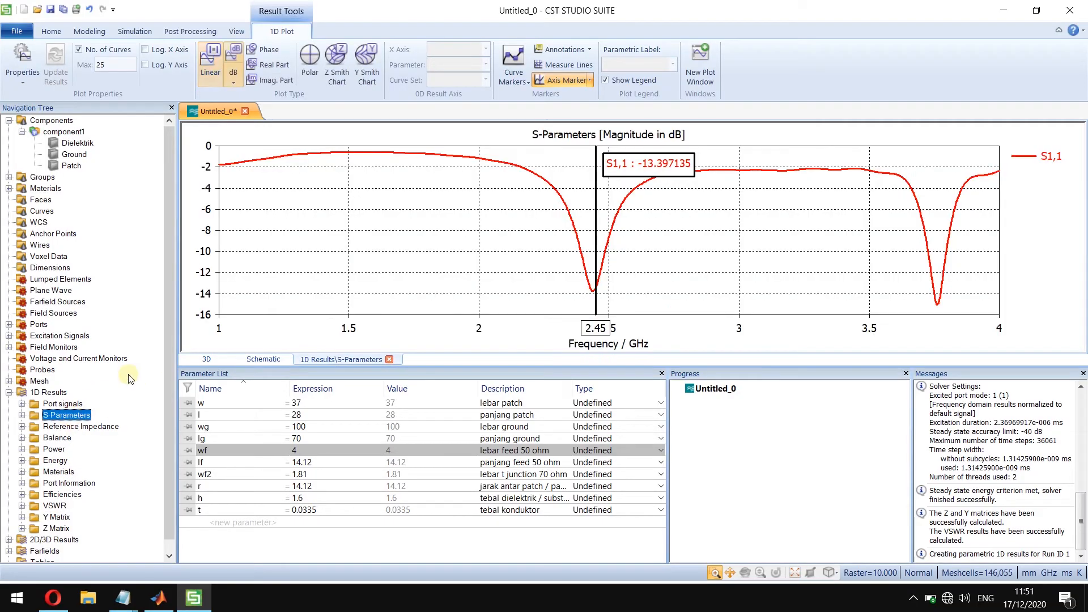
pyautogui.click(340, 68)
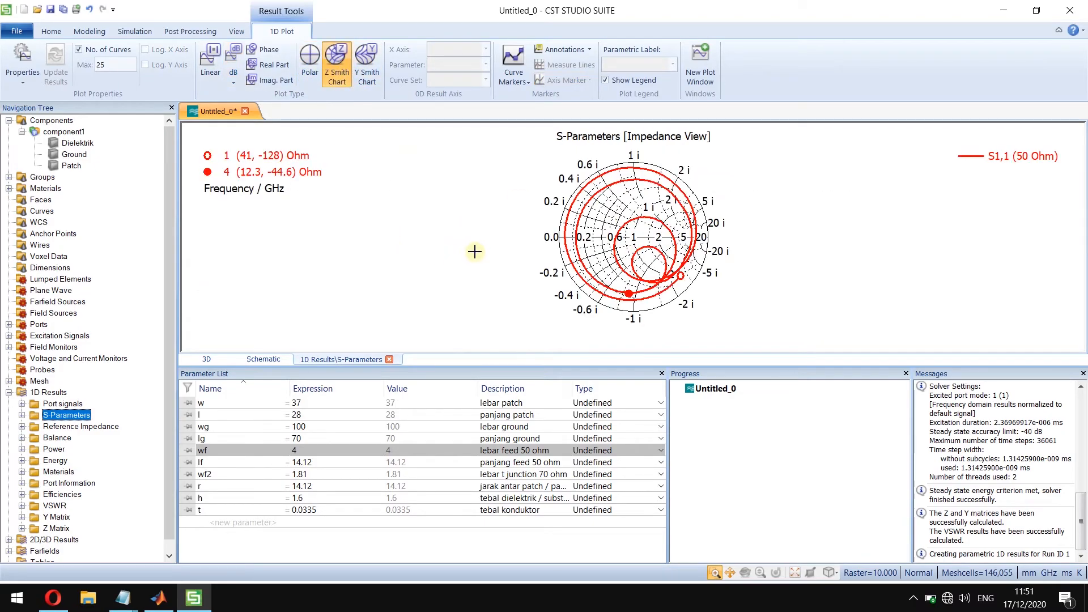
pyautogui.rightClick(514, 222)
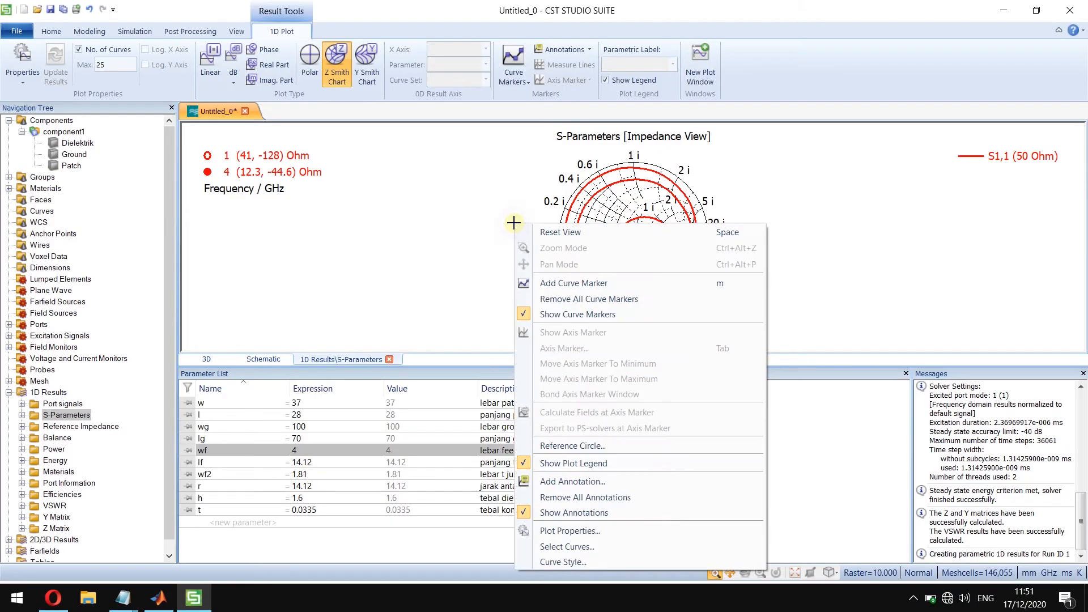
pyautogui.click(583, 289)
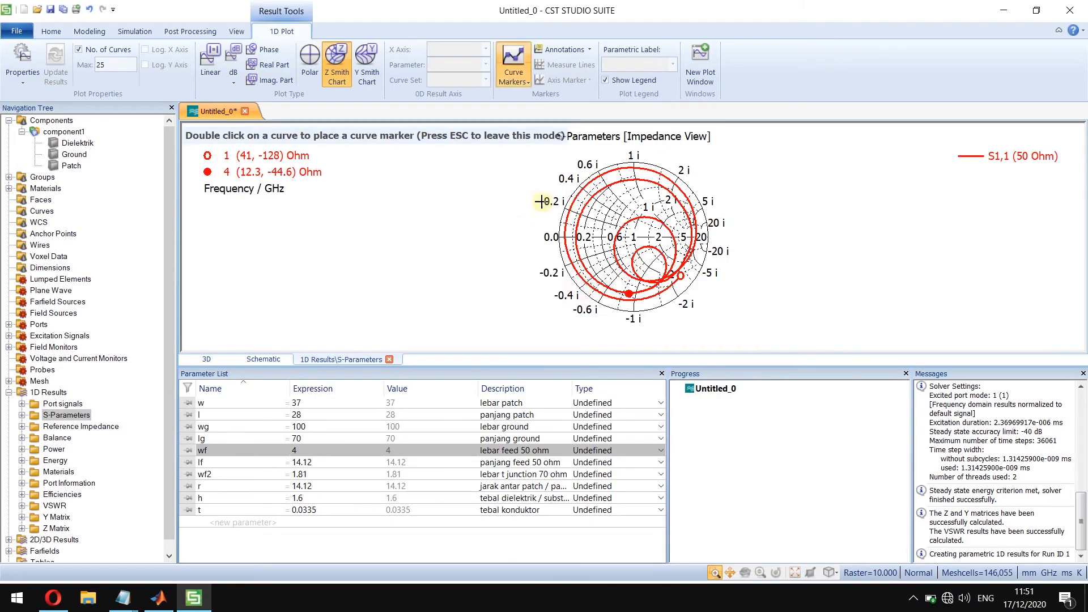
pyautogui.doubleClick(624, 225)
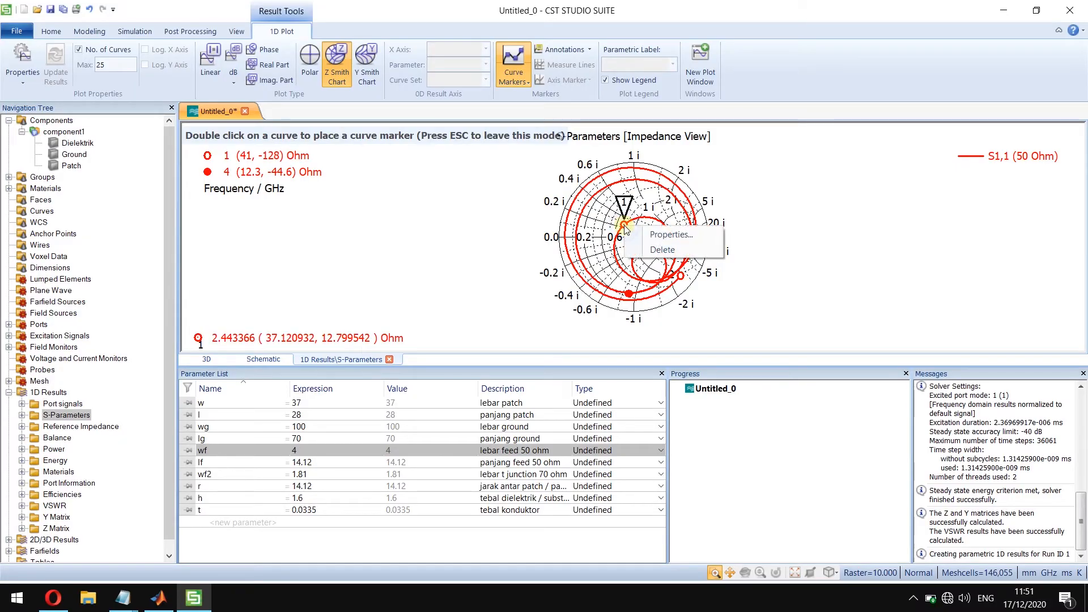
pyautogui.doubleClick(641, 231)
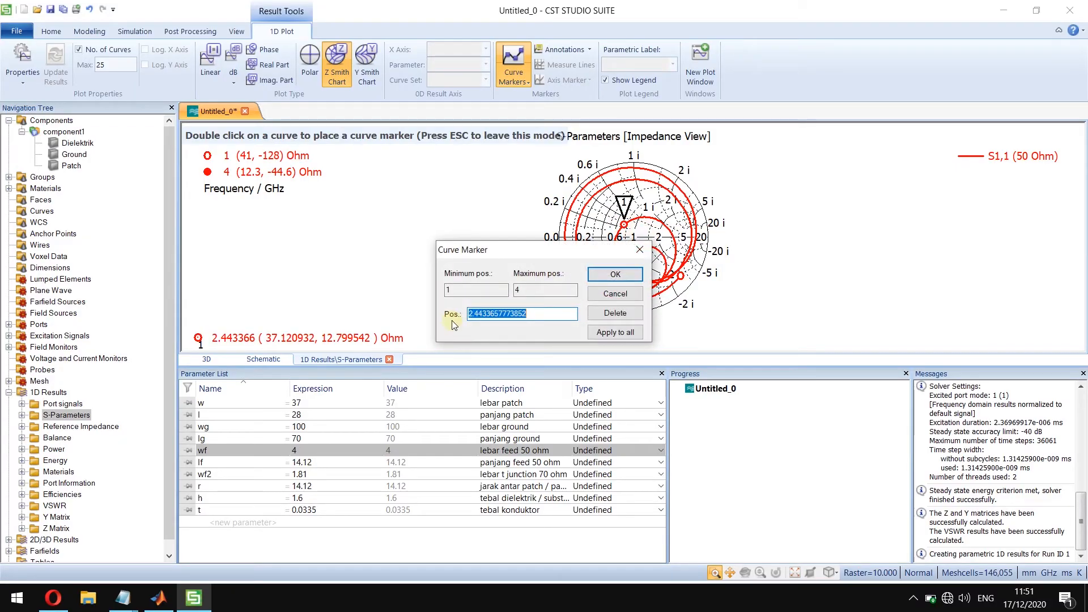
pyautogui.write('2.45')
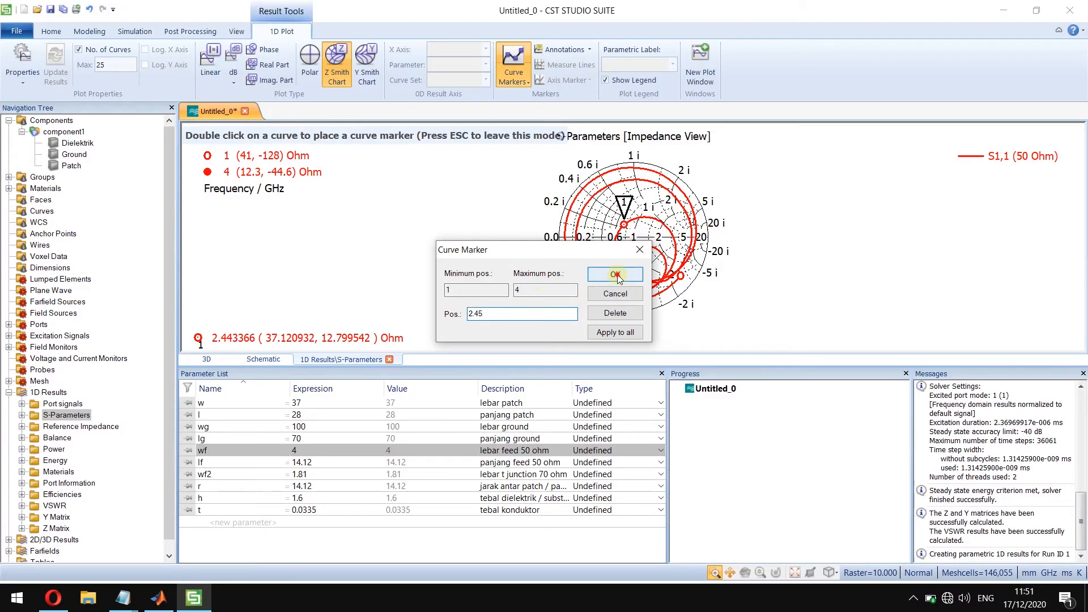
pyautogui.click(615, 274)
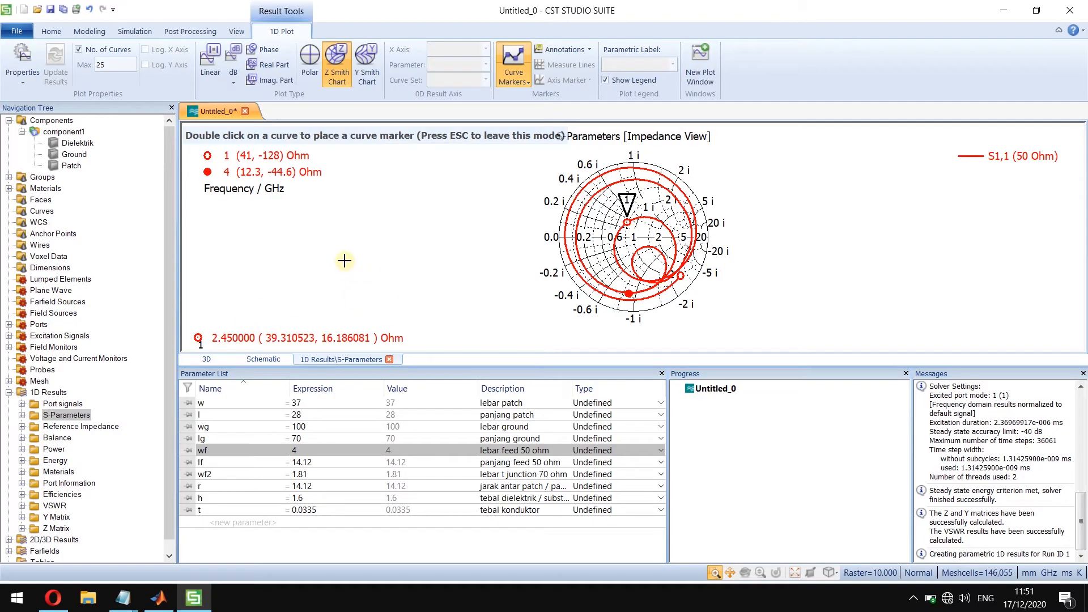
# Switch the S-parameter plot back to dB, return to the 3D view of component1, and select the patch length parameter l.
pyautogui.click(233, 56)
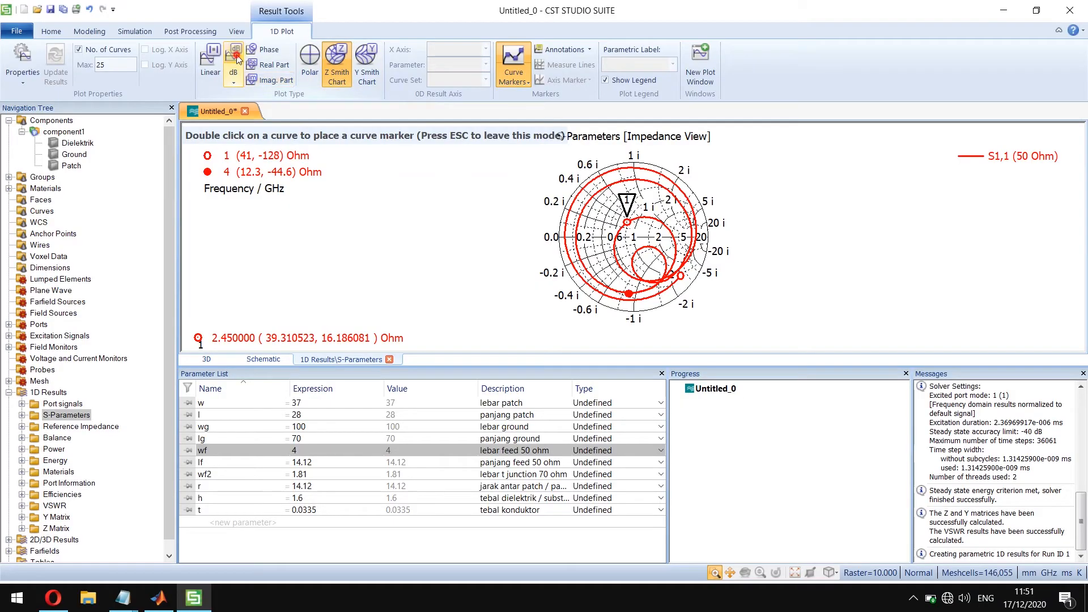
pyautogui.click(63, 132)
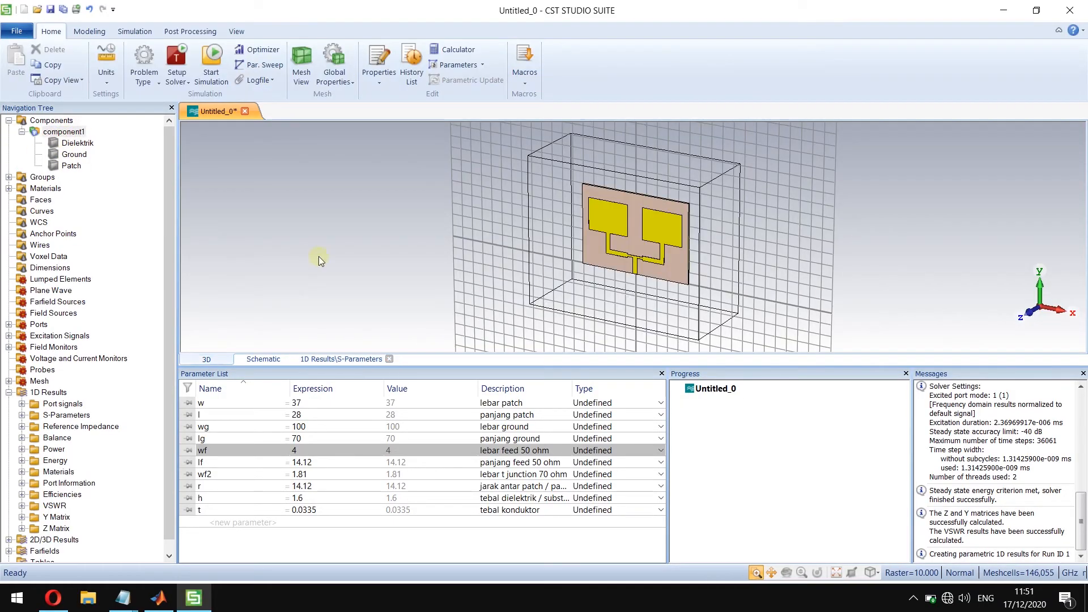
pyautogui.click(301, 417)
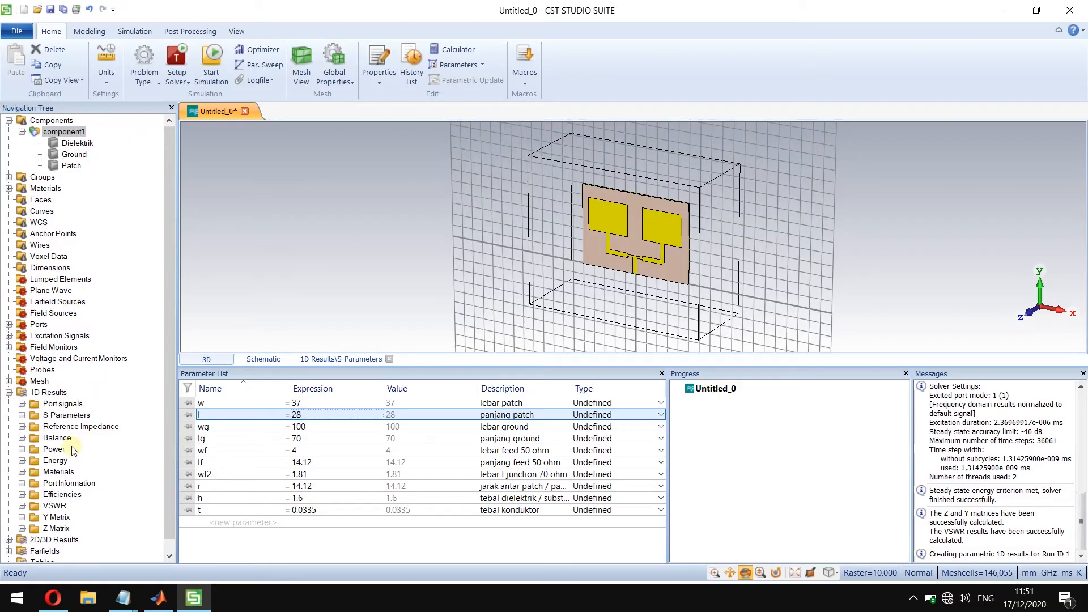
# Check the S-parameter plot, return to the 3D model, and set the patch length parameter l to 27.8.
pyautogui.click(63, 415)
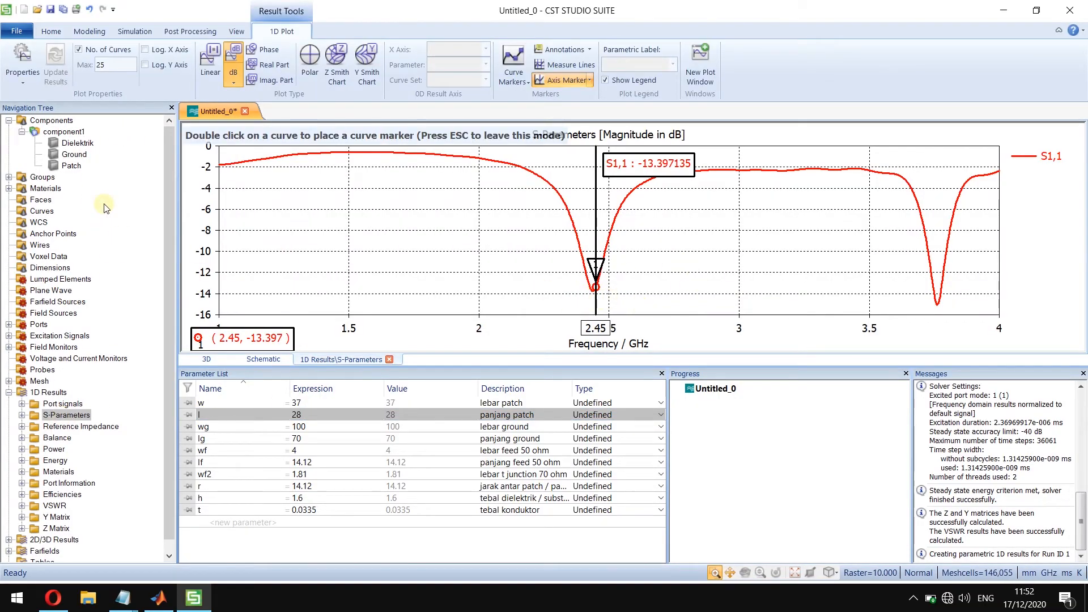
pyautogui.click(65, 121)
pyautogui.click(302, 417)
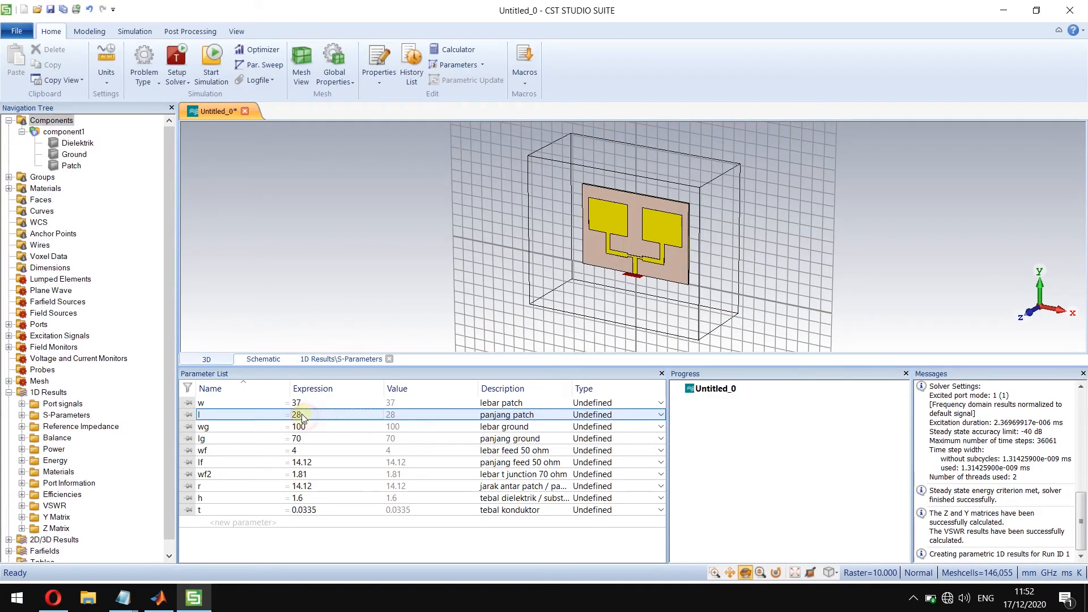
pyautogui.click(305, 417)
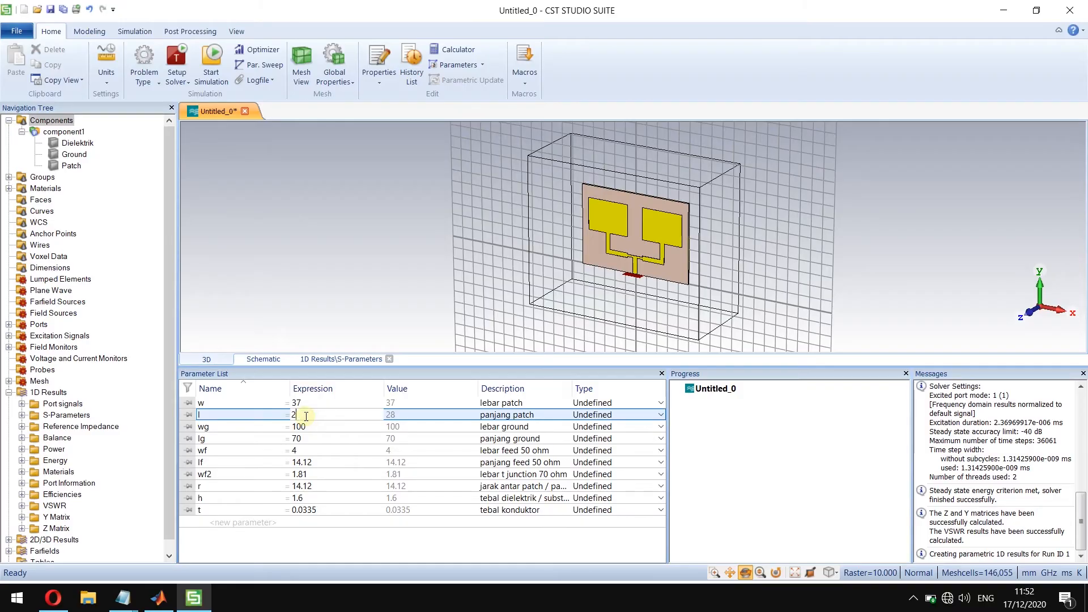
pyautogui.write('27.8')
pyautogui.click(310, 426)
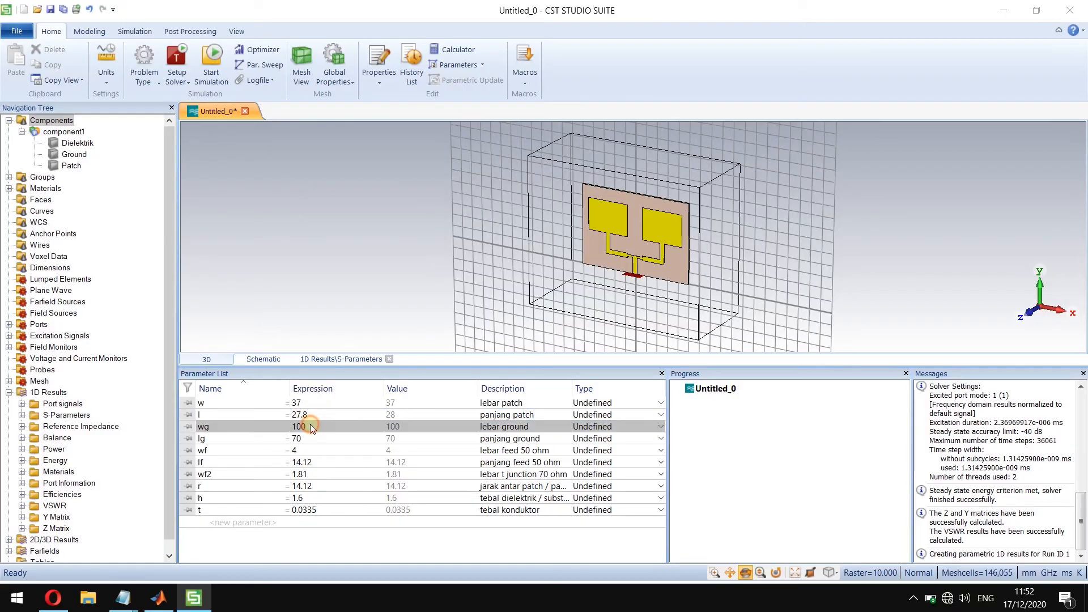
pyautogui.click(479, 362)
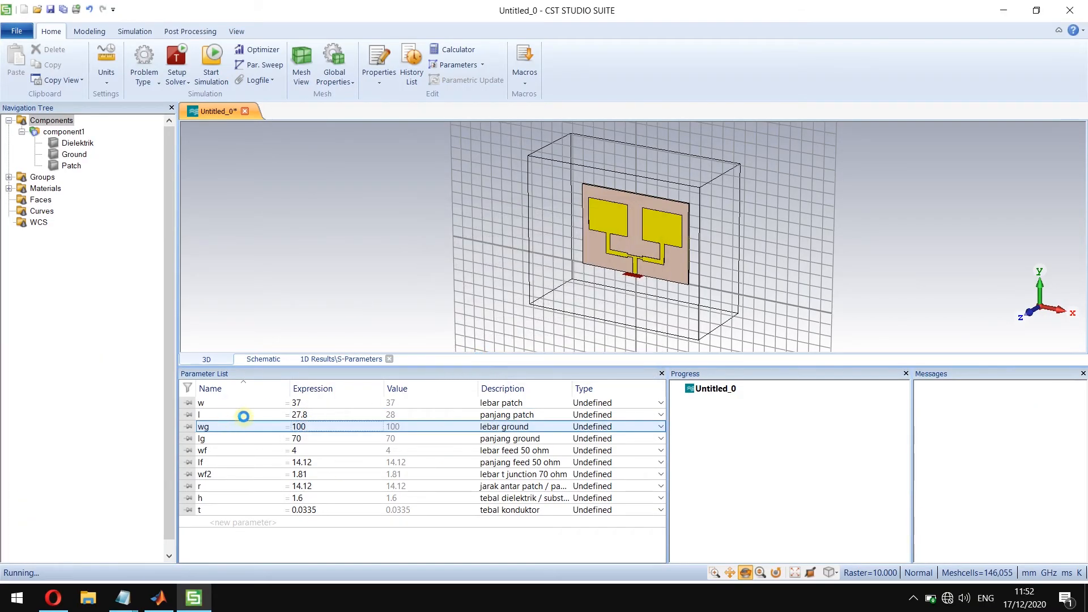
# Set the 50 ohm feed width wf to 3 and the feed length lf to 10.
pyautogui.click(312, 439)
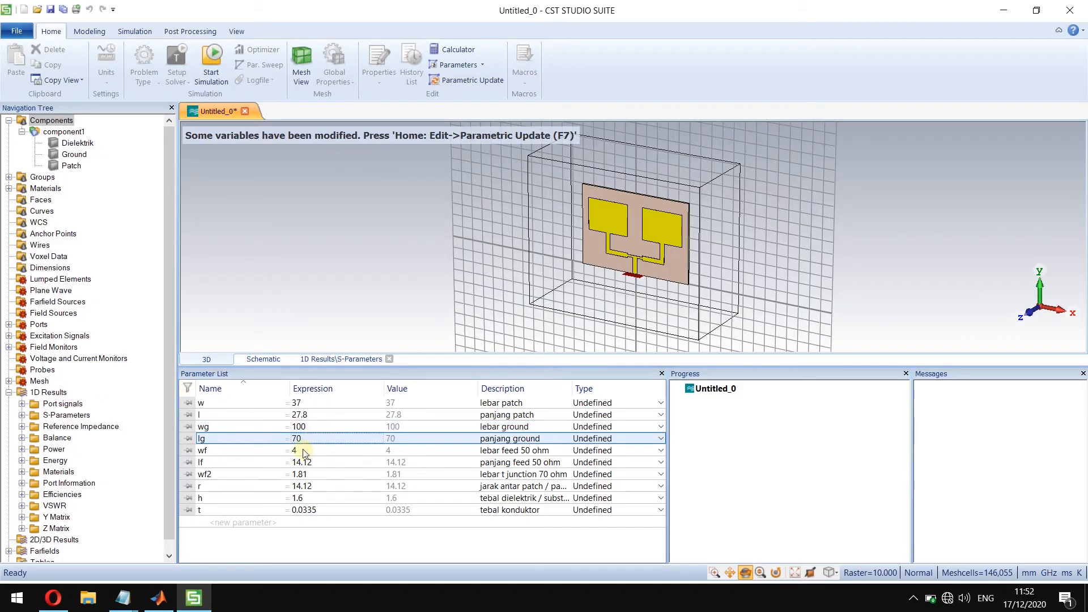
pyautogui.click(305, 452)
pyautogui.click(306, 452)
pyautogui.write('3')
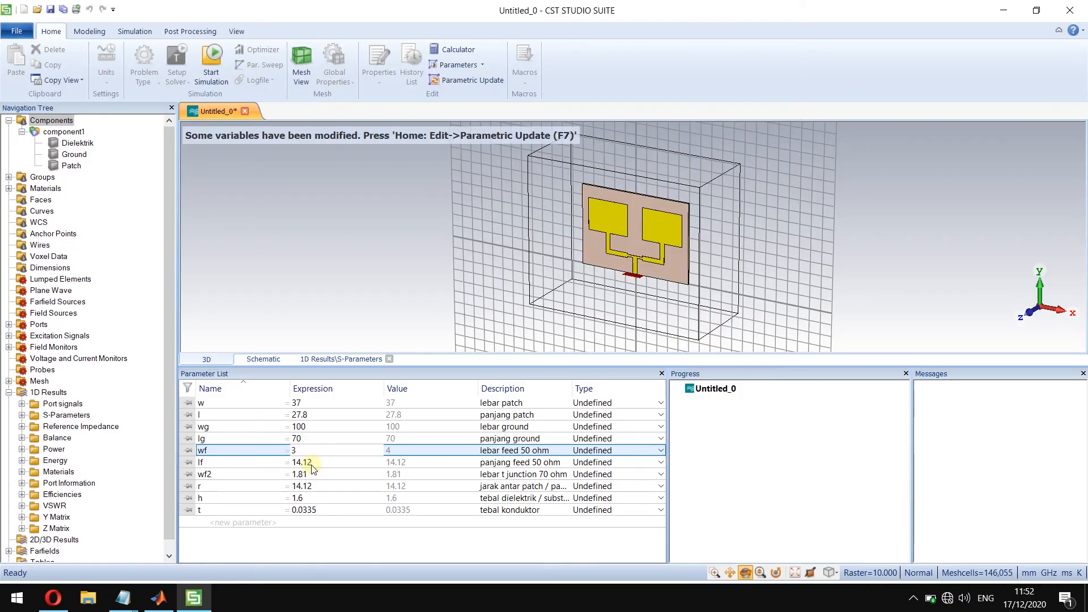
pyautogui.click(313, 462)
pyautogui.click(313, 462)
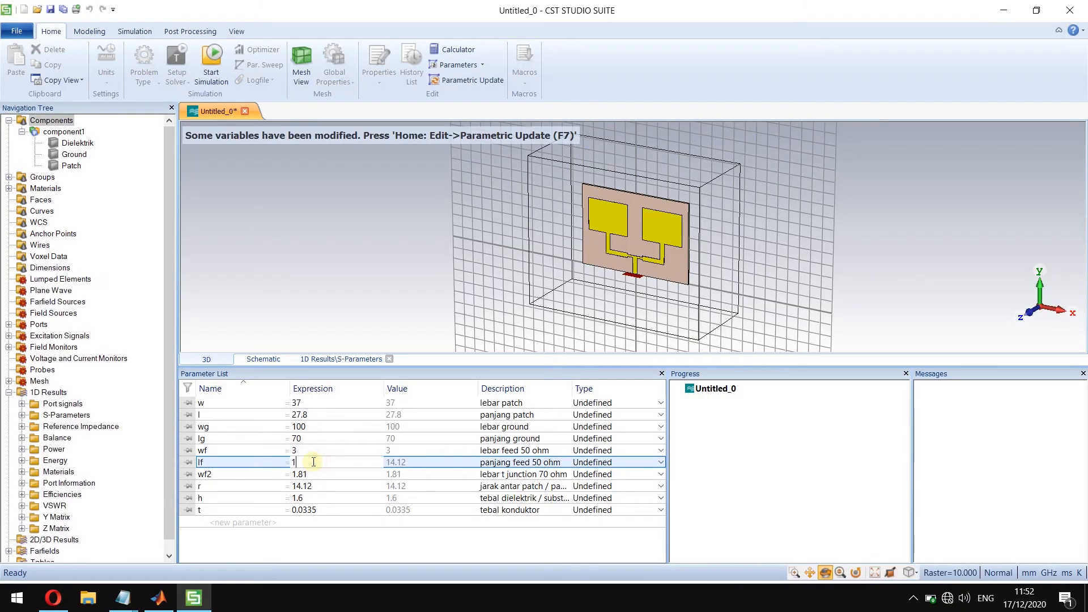
# Set the T-junction width wf2 to 1.7 and run a parametric update of the model.
pyautogui.click(306, 475)
pyautogui.click(318, 473)
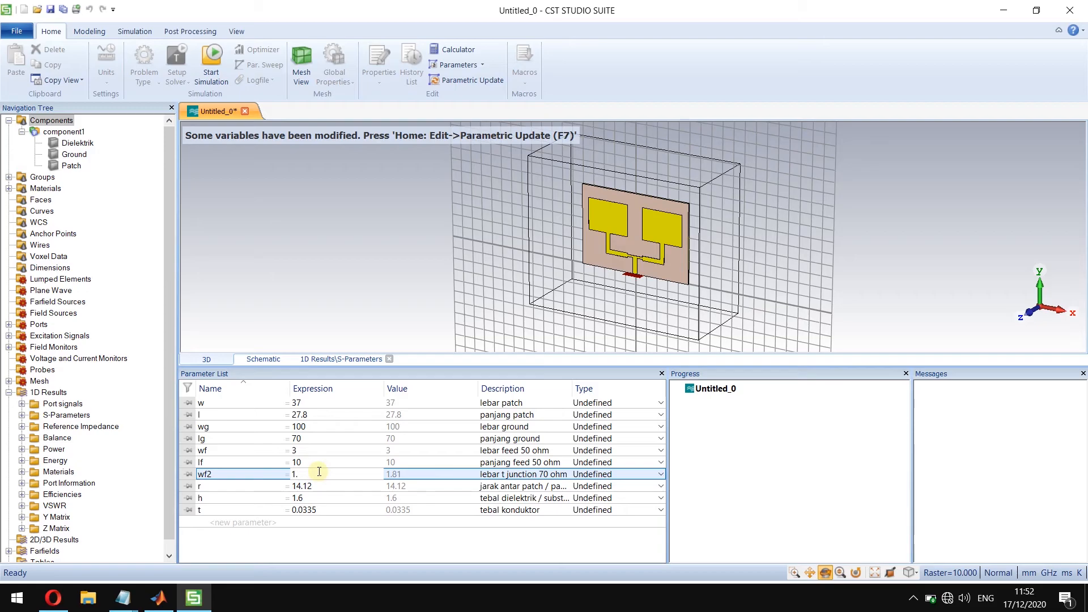
pyautogui.click(322, 486)
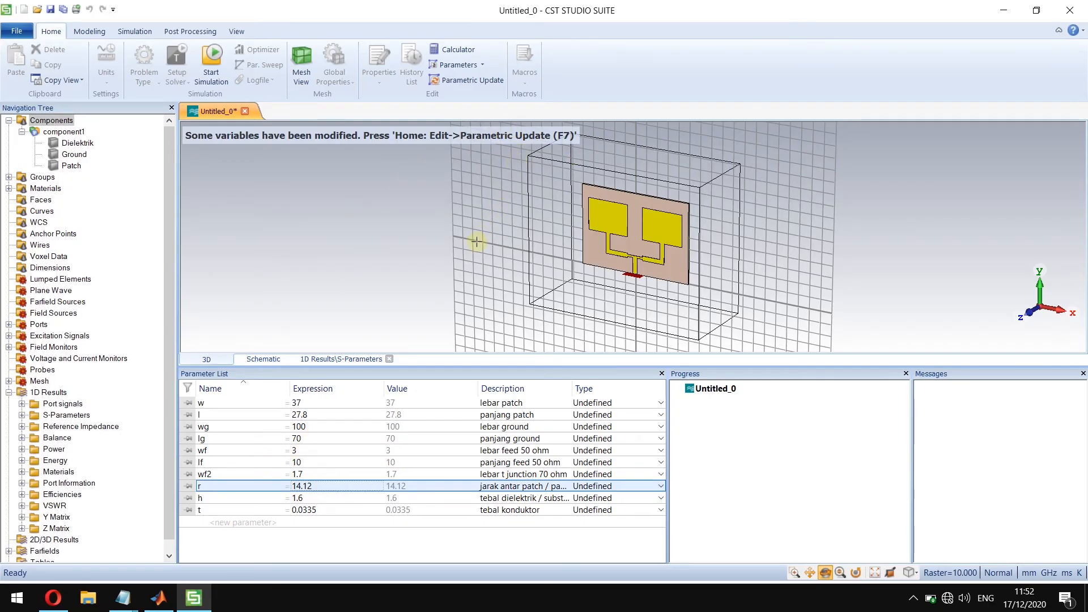
pyautogui.press('F7')
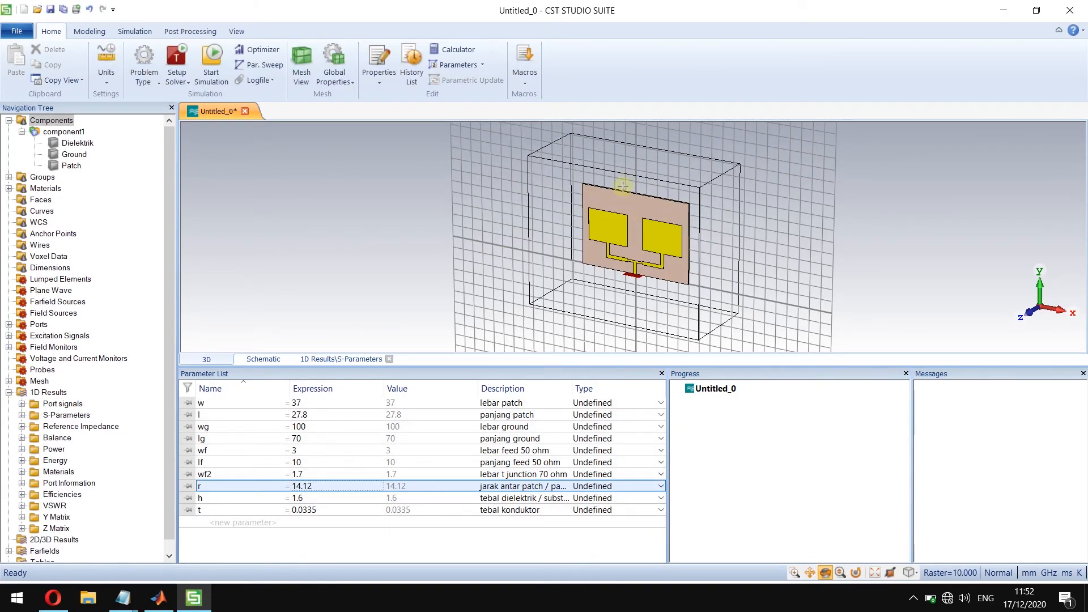
# Set the ground length lg to 60 and apply it with a parametric update.
pyautogui.scroll(2, 622, 186)
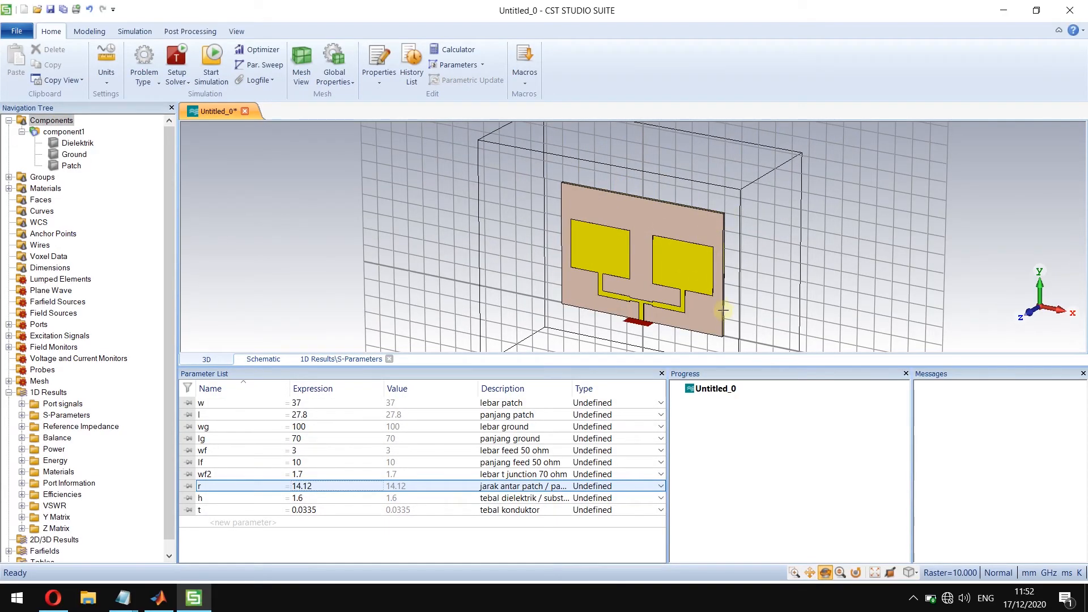
pyautogui.doubleClick(311, 439)
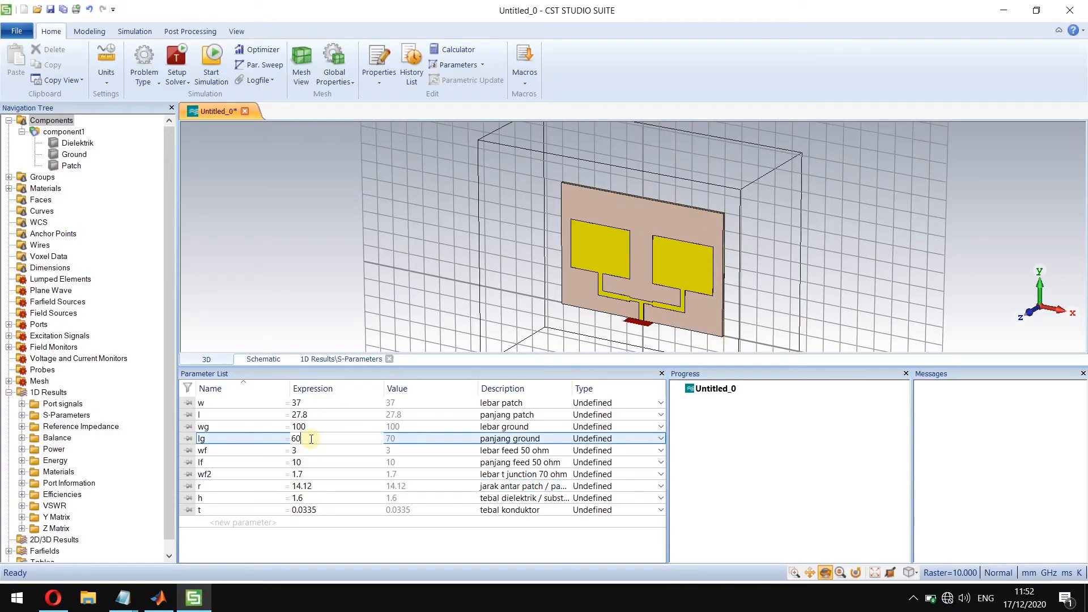
pyautogui.press('Return')
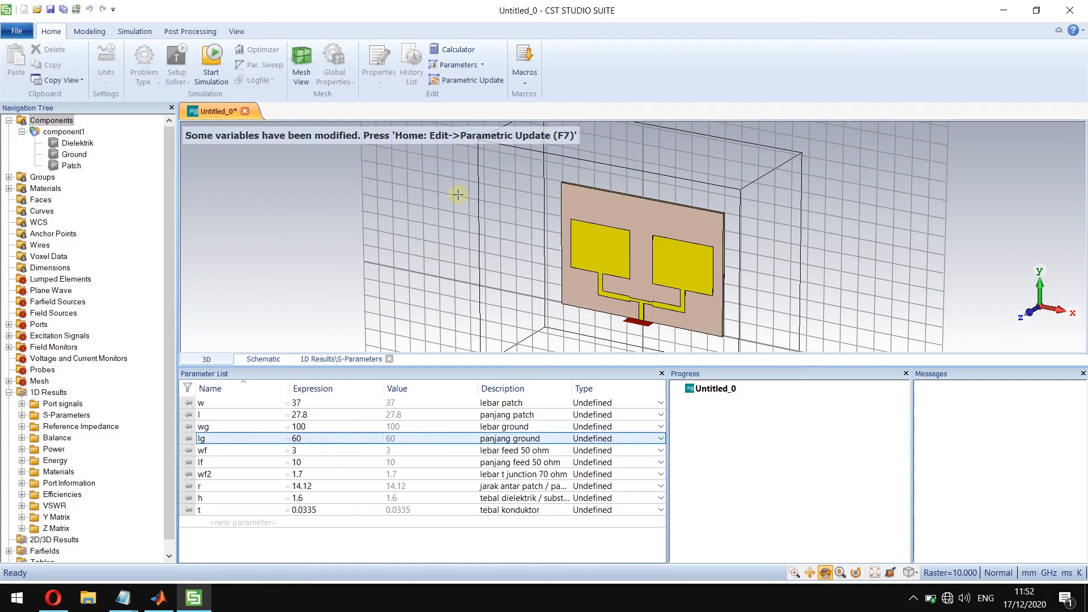
pyautogui.press('F7')
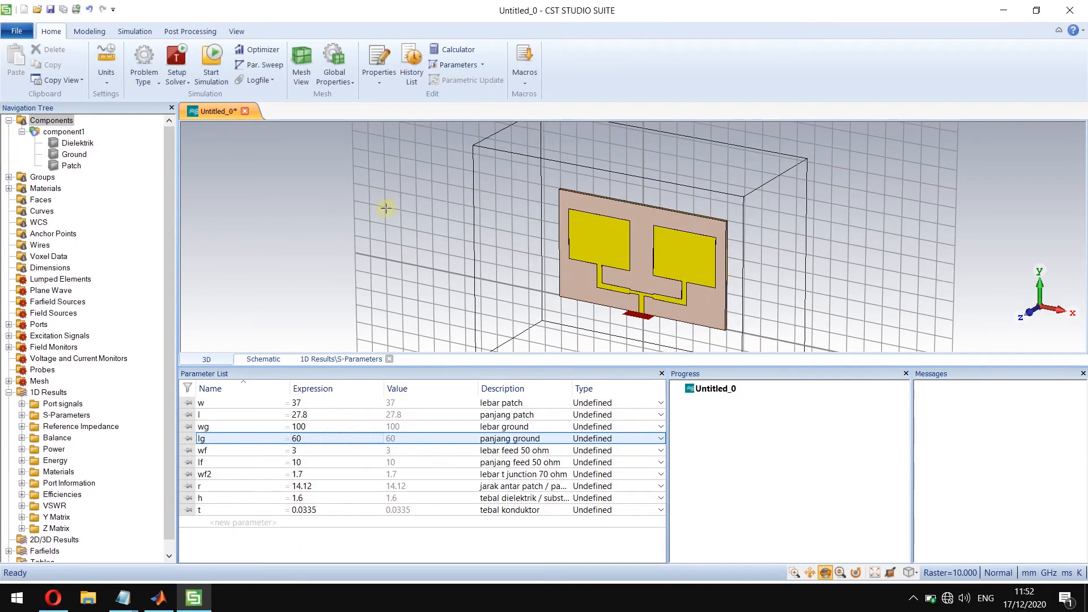
# Rerun the time domain solver with the current settings and plot the resulting S-parameters.
pyautogui.click(212, 56)
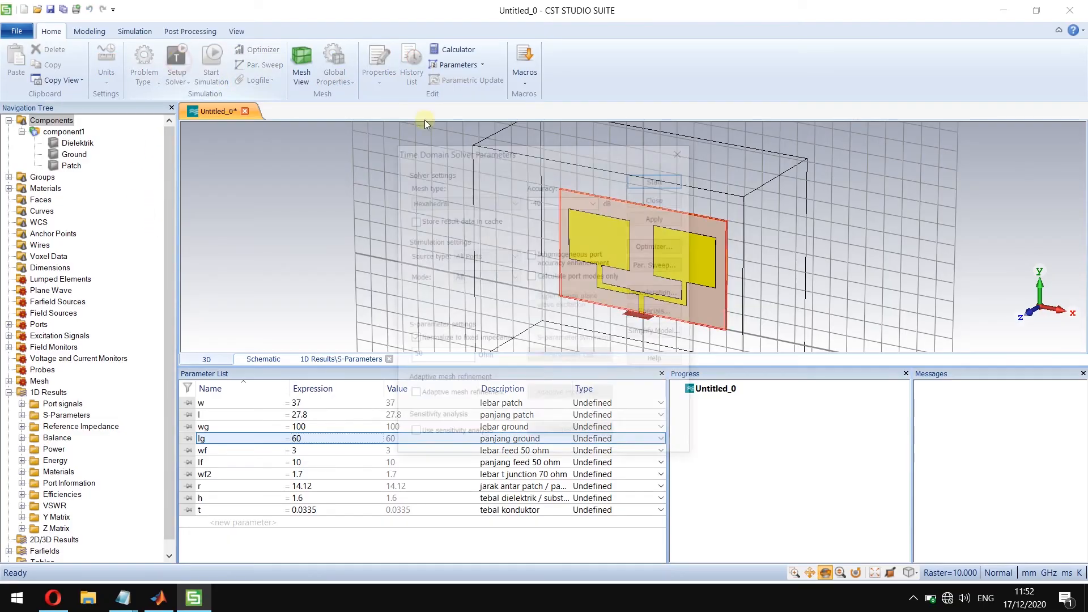
pyautogui.click(659, 179)
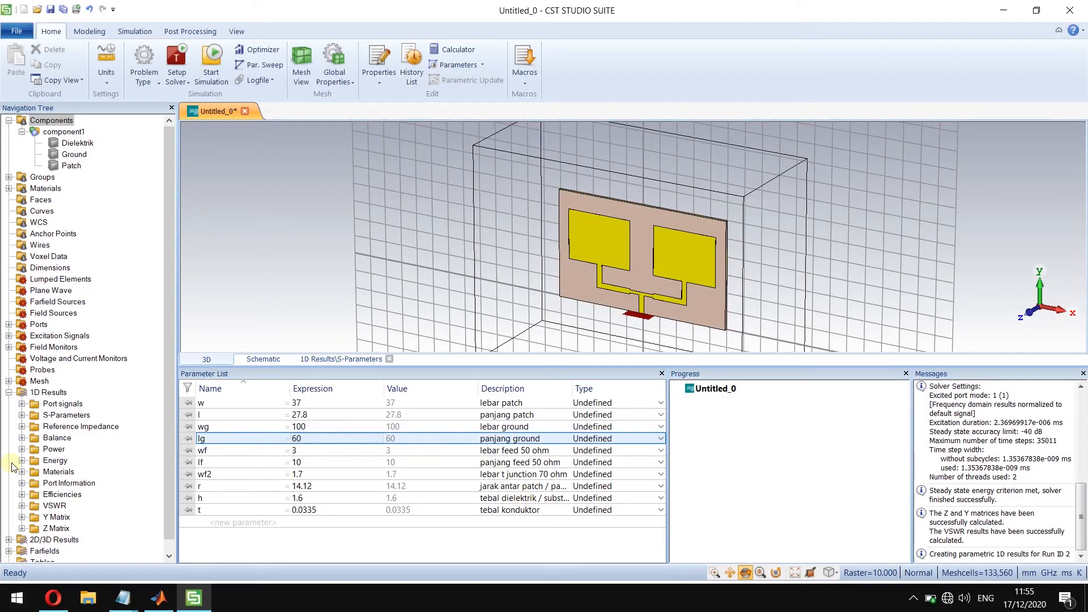
pyautogui.click(34, 418)
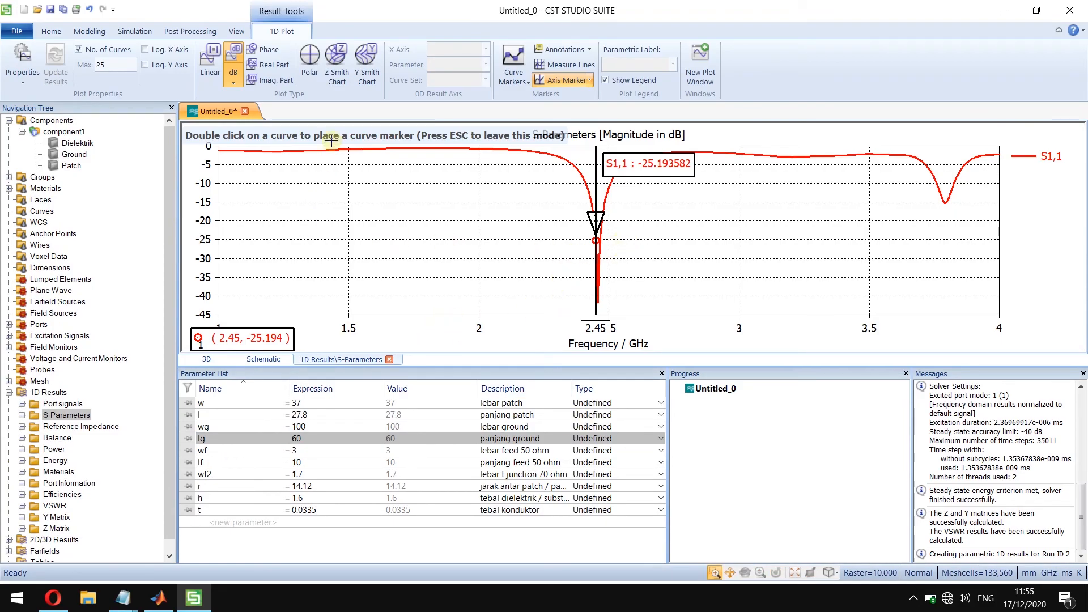
pyautogui.click(63, 415)
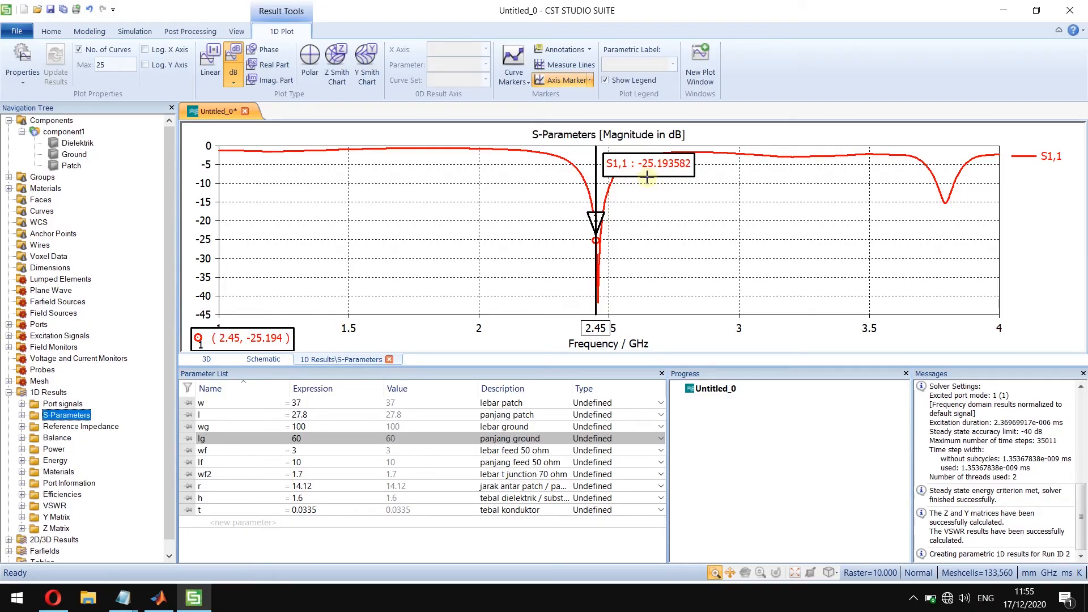
# Check the impedance at 2.45 GHz on the Z Smith chart and the VSWR curve, returning to the S-parameter plot in dB.
pyautogui.click(340, 61)
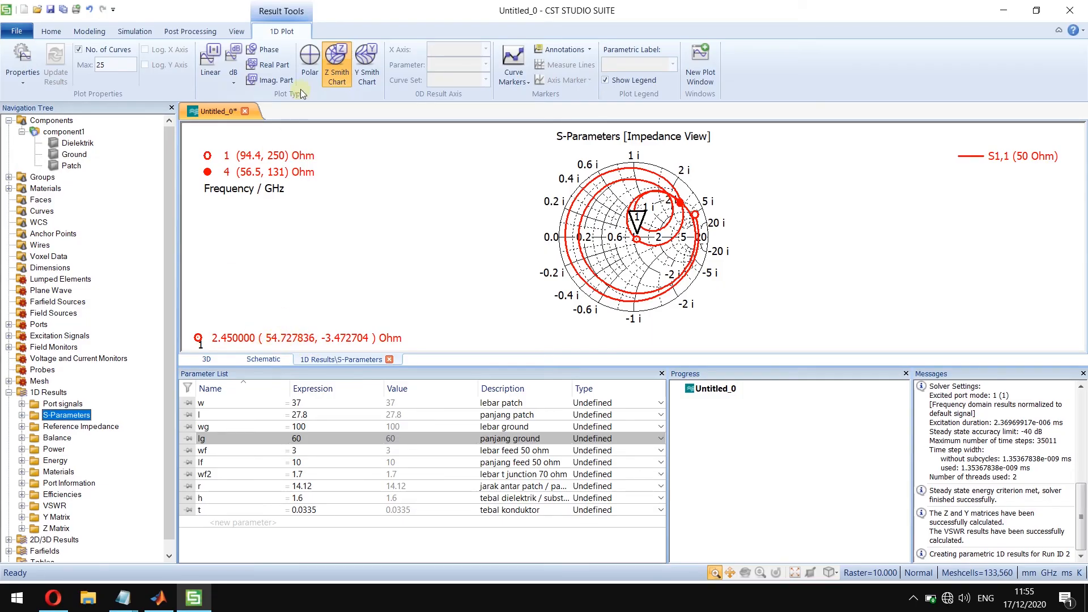
pyautogui.click(233, 57)
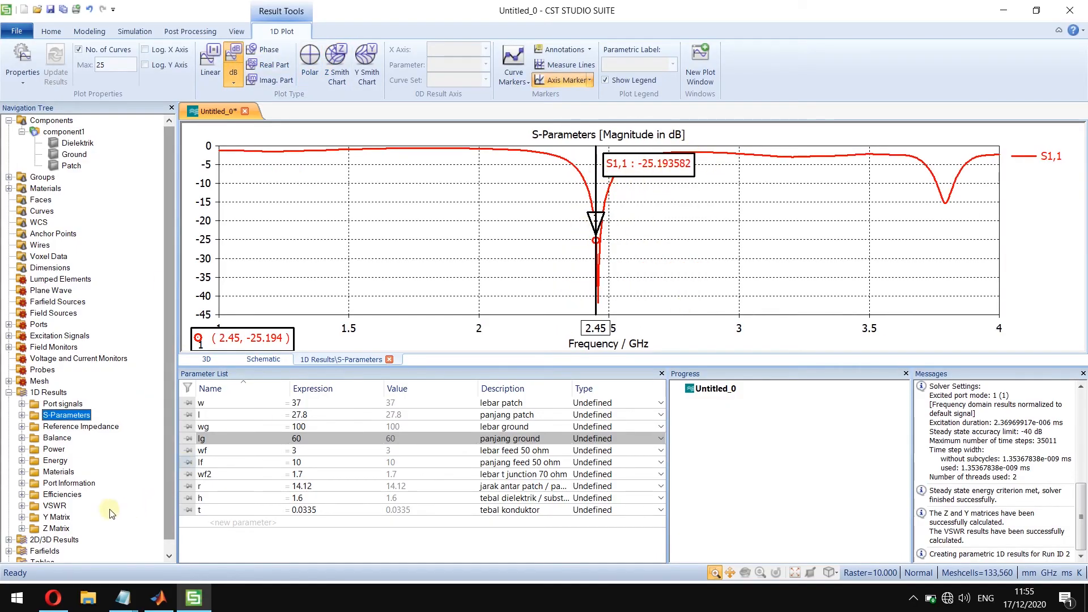
pyautogui.click(55, 505)
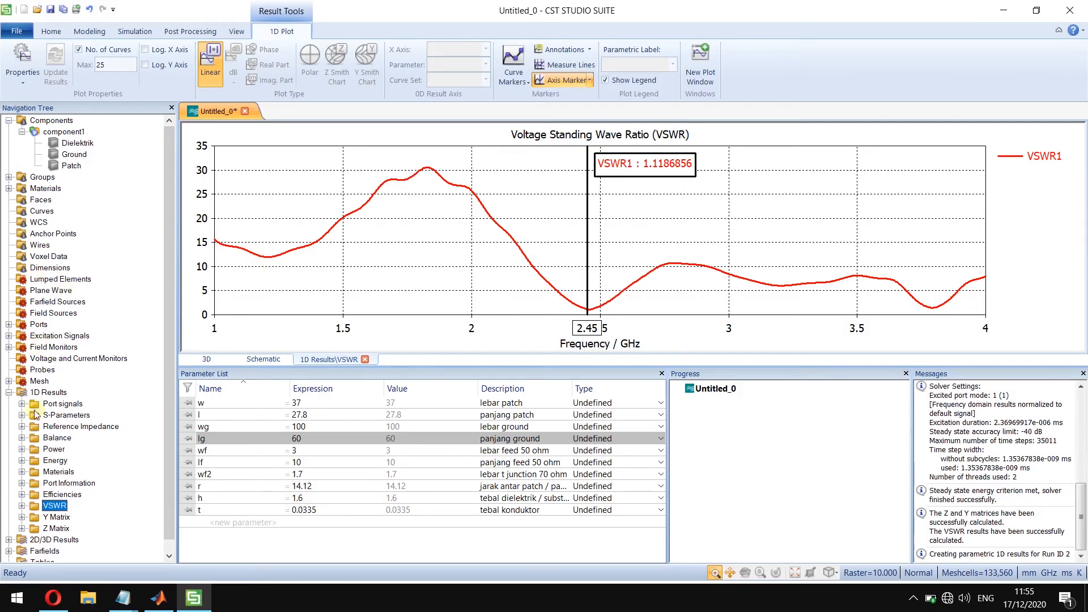
pyautogui.click(66, 415)
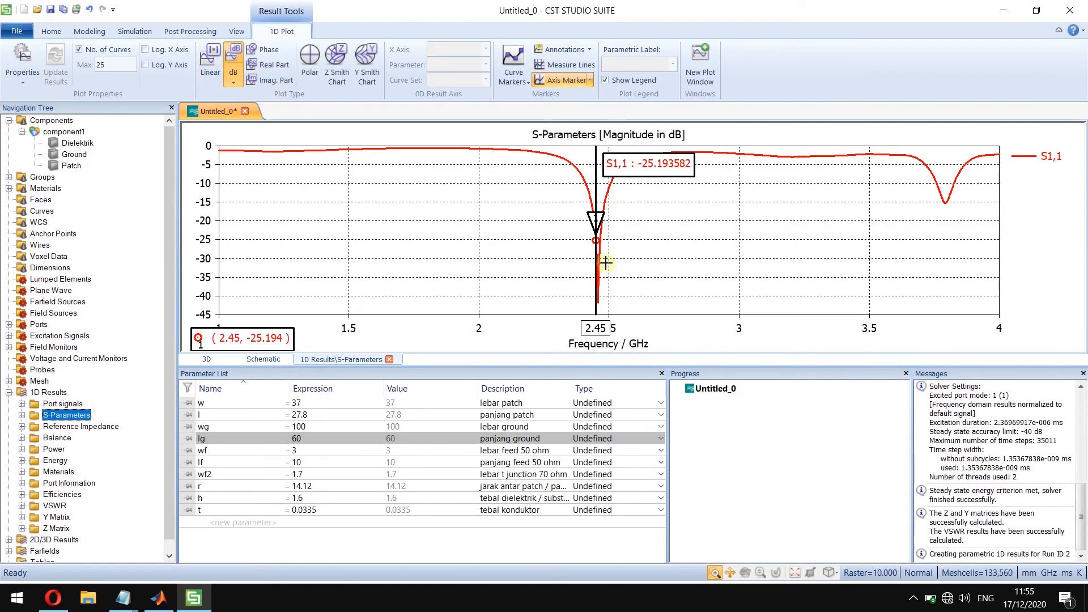
# Move the axis marker to the S1,1 minimum at 2.458 GHz and check the VSWR there.
pyautogui.click(594, 192)
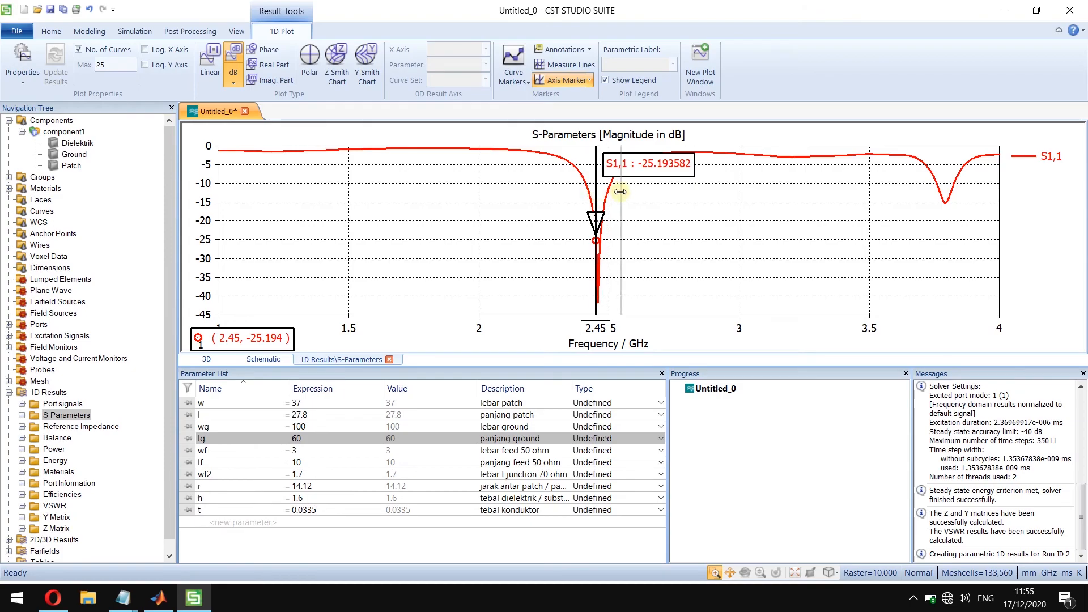
pyautogui.moveTo(598, 192)
pyautogui.mouseDown()
pyautogui.moveTo(622, 192)
pyautogui.moveTo(598, 195)
pyautogui.mouseUp()
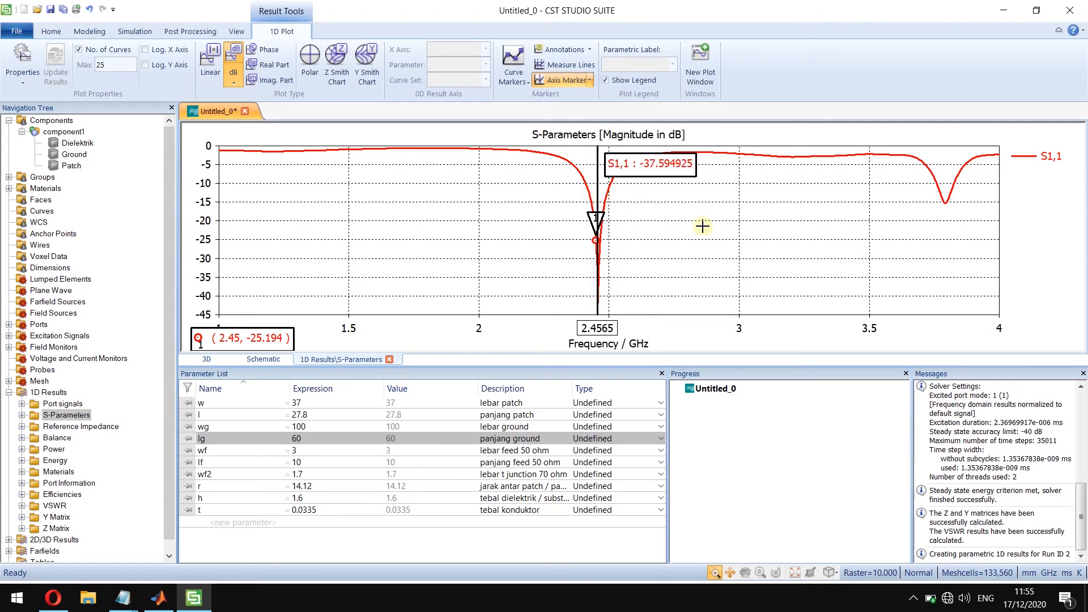
pyautogui.press('Right')
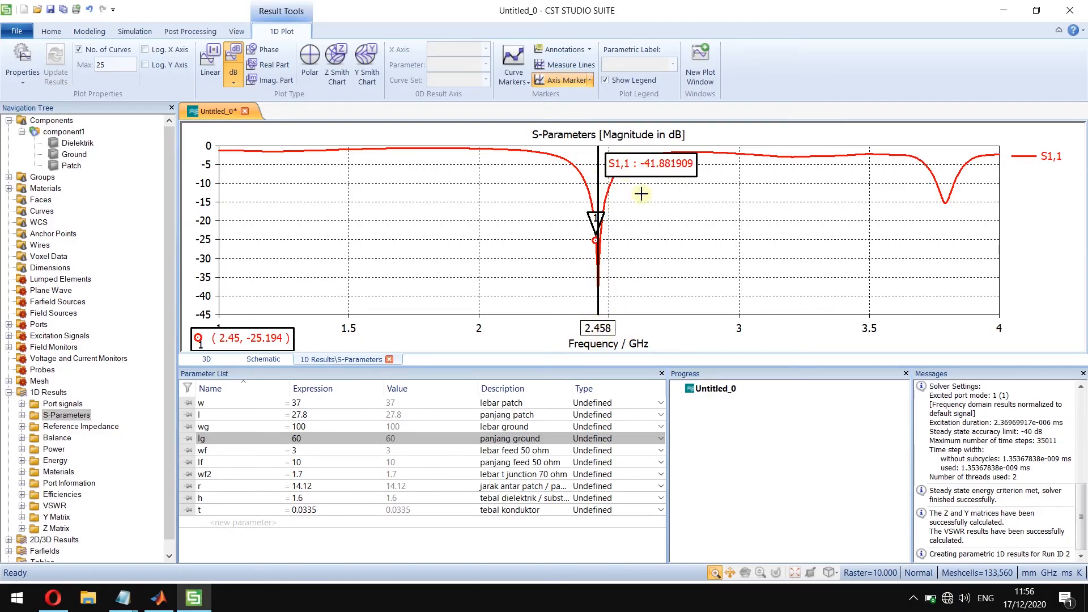
pyautogui.click(54, 506)
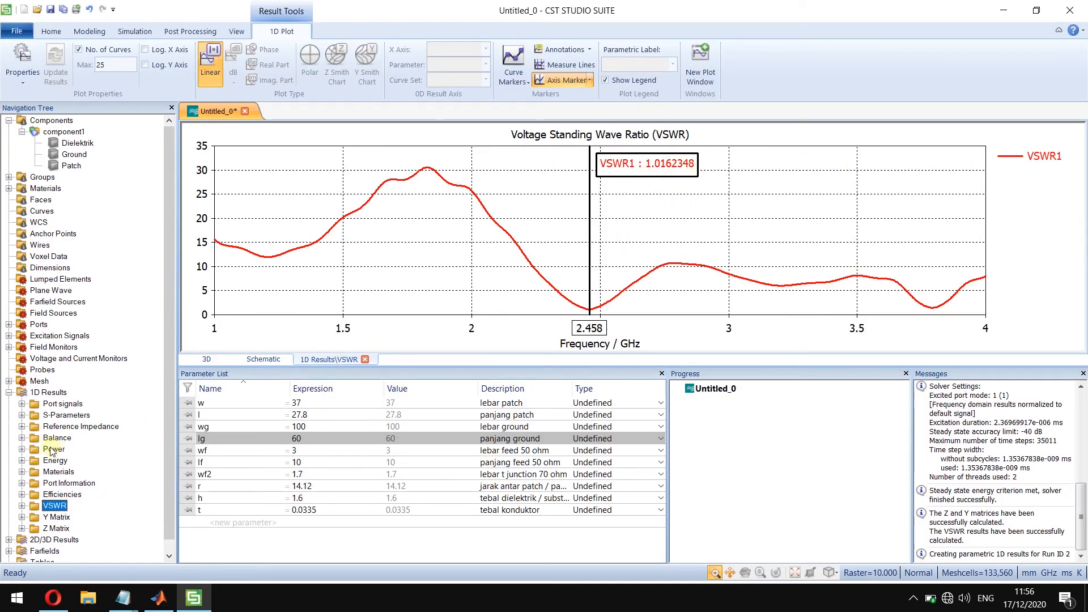
# Return to the S-parameter plot and set the axis marker position to 2.45 GHz.
pyautogui.click(61, 414)
pyautogui.doubleClick(48, 392)
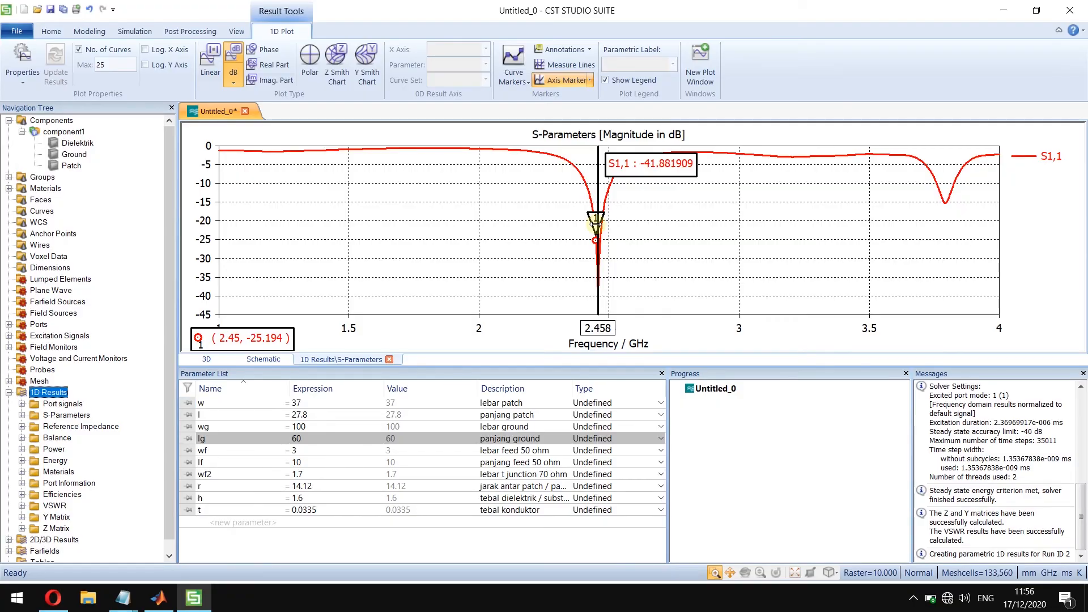
pyautogui.doubleClick(49, 392)
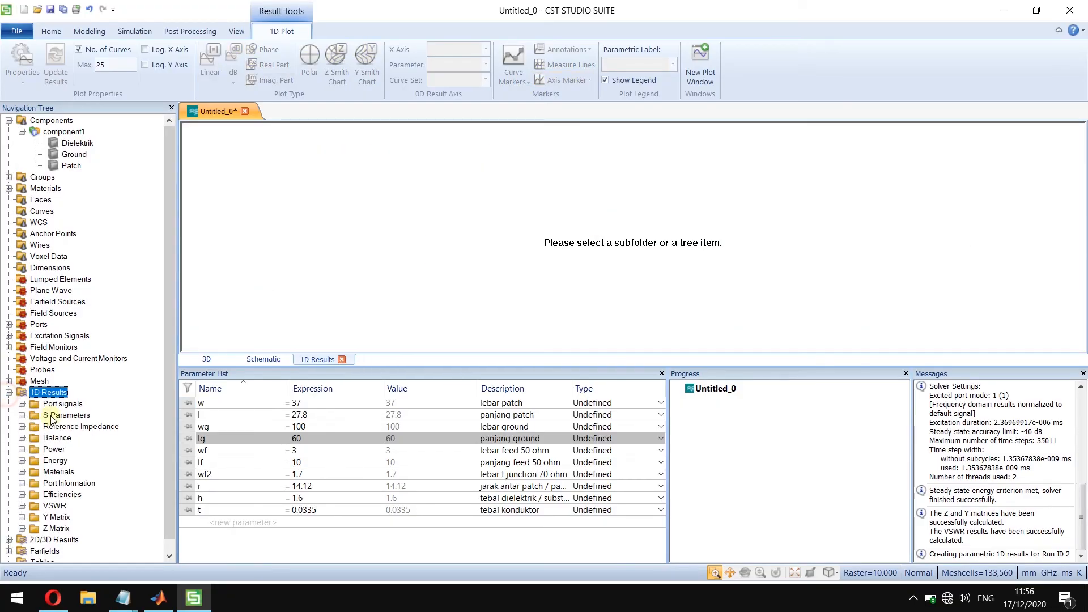
pyautogui.click(61, 415)
pyautogui.rightClick(598, 197)
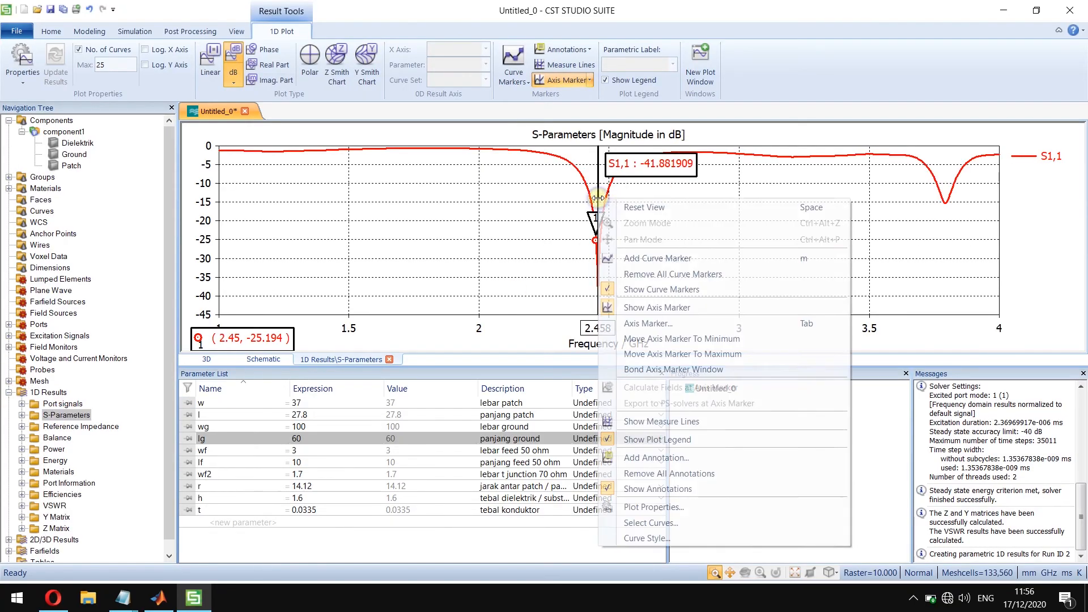
pyautogui.click(671, 323)
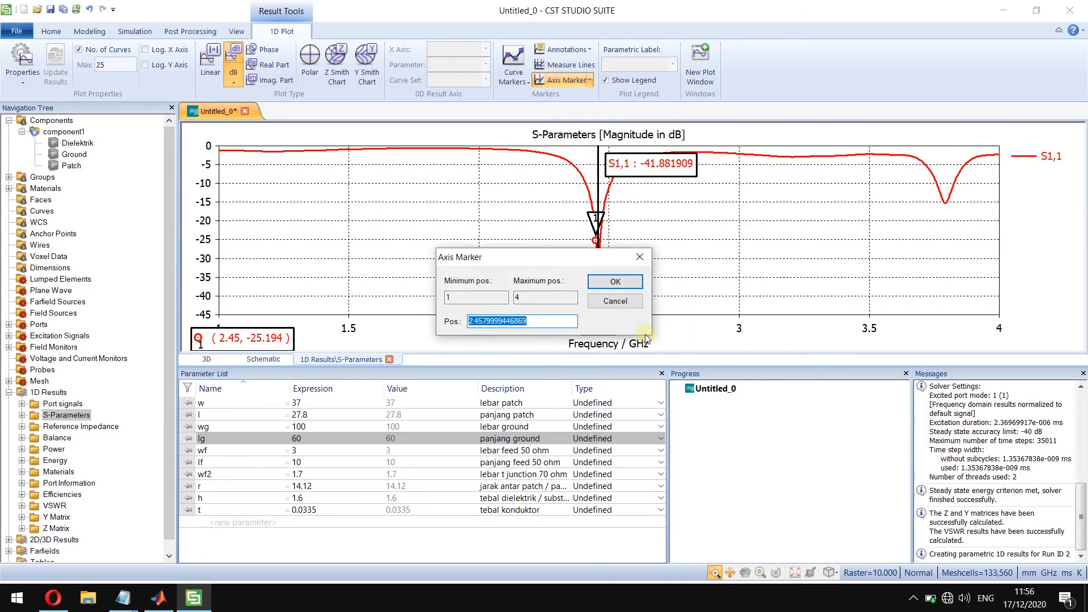
pyautogui.write('2.45')
pyautogui.press('Return')
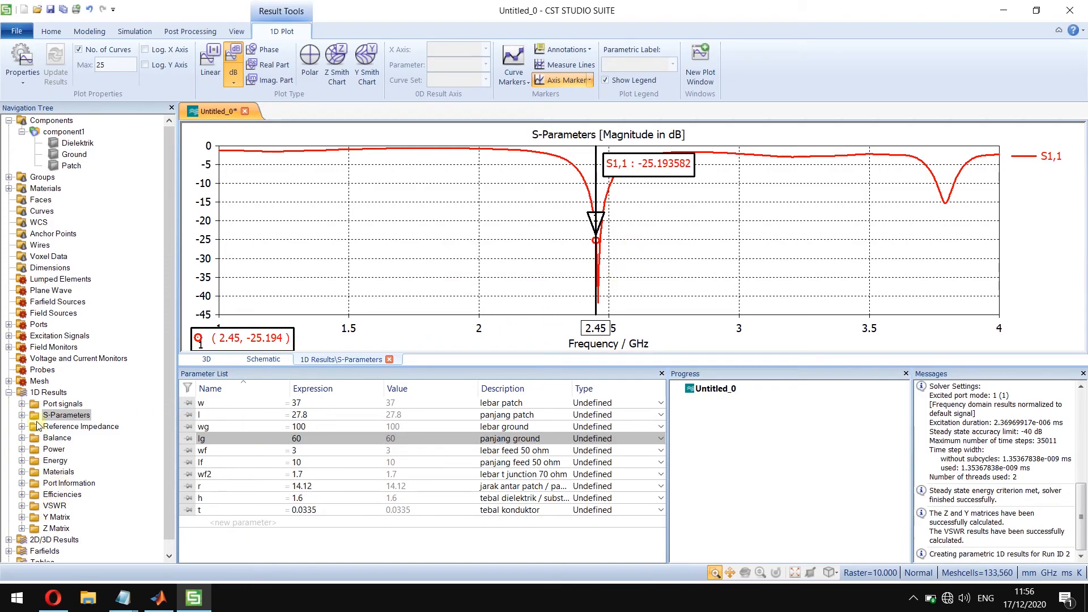
# Collapse the 1D results and show the absolute farfield pattern for the 2.45 GHz monitor.
pyautogui.doubleClick(21, 397)
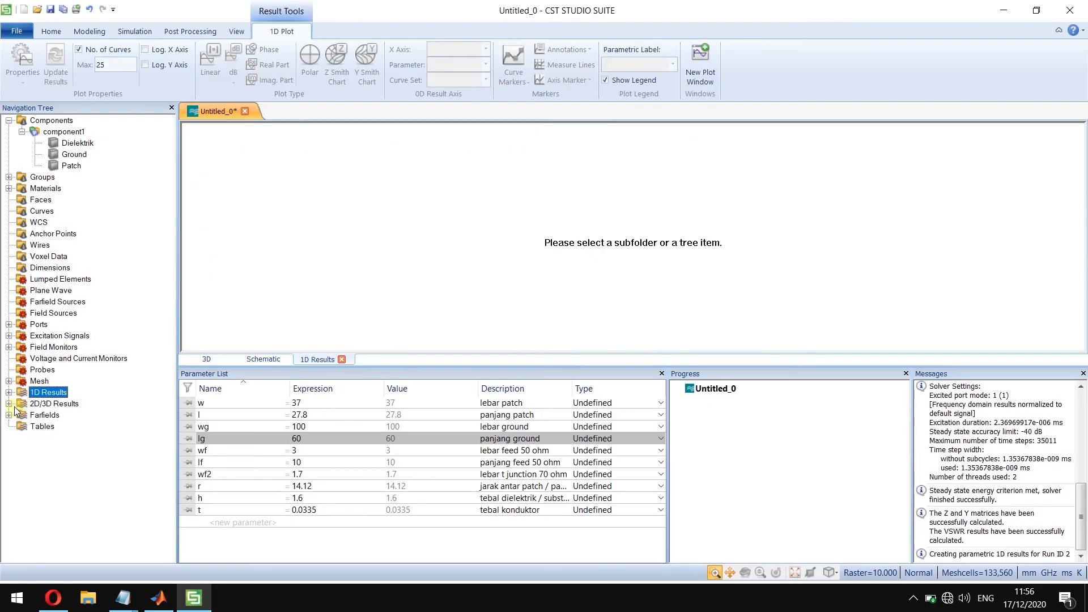
pyautogui.click(8, 415)
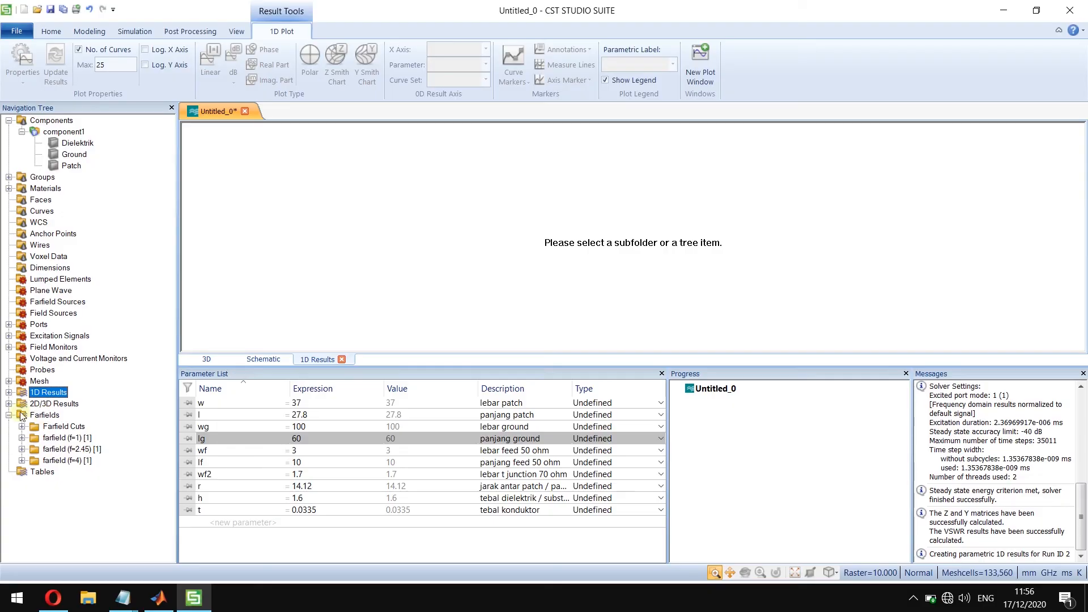
pyautogui.click(22, 449)
pyautogui.click(63, 460)
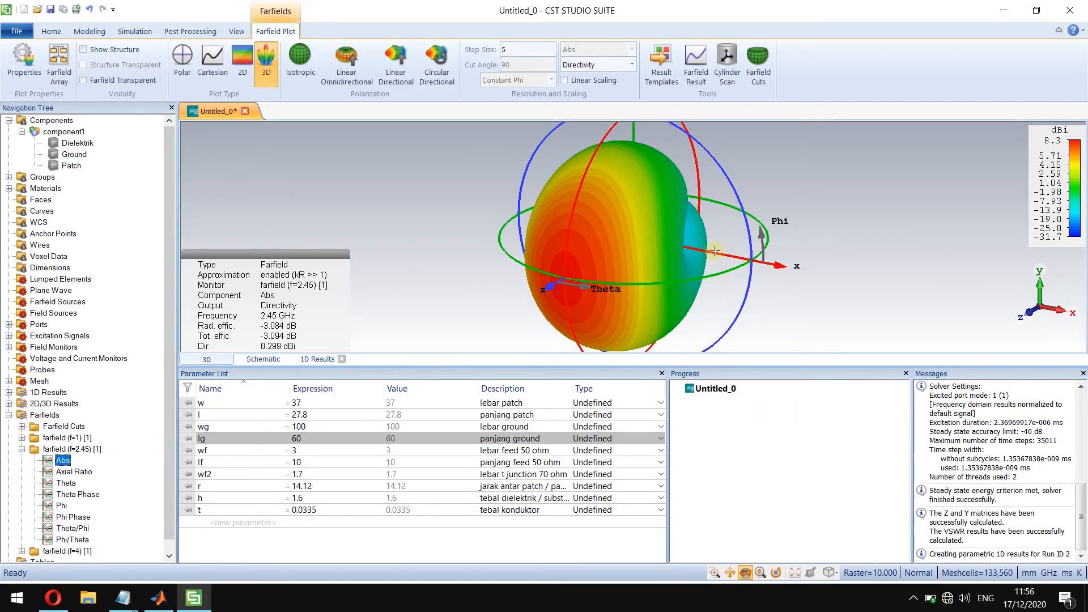
# Inspect the 3D farfield directivity at 2.45 GHz from several angles, and display the pattern as a polar plot.
pyautogui.moveTo(666, 284); pyautogui.dragTo(531, 290)
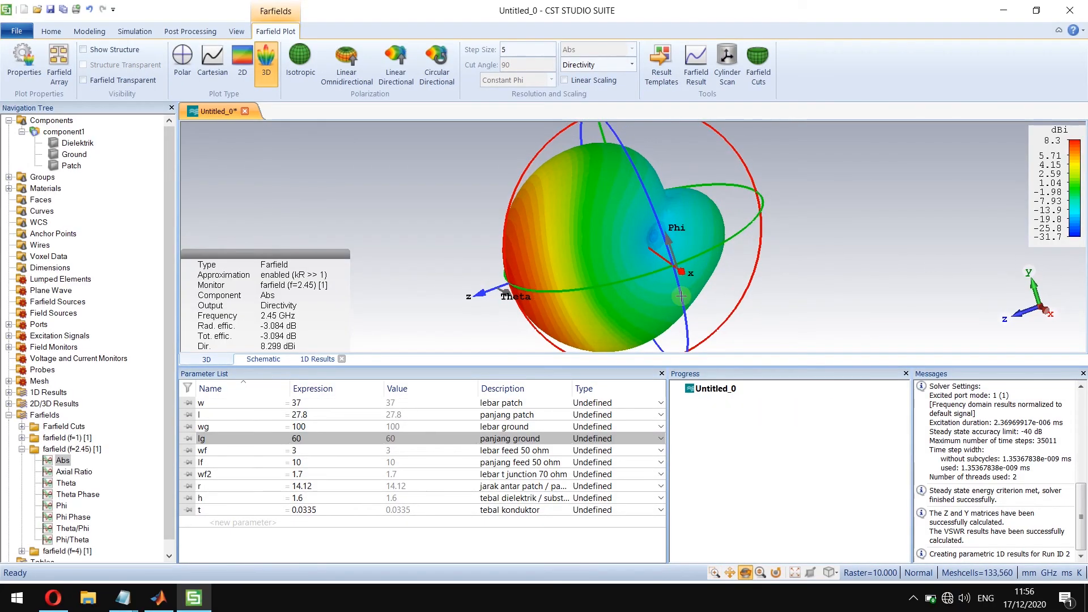
pyautogui.moveTo(583, 314); pyautogui.dragTo(671, 229)
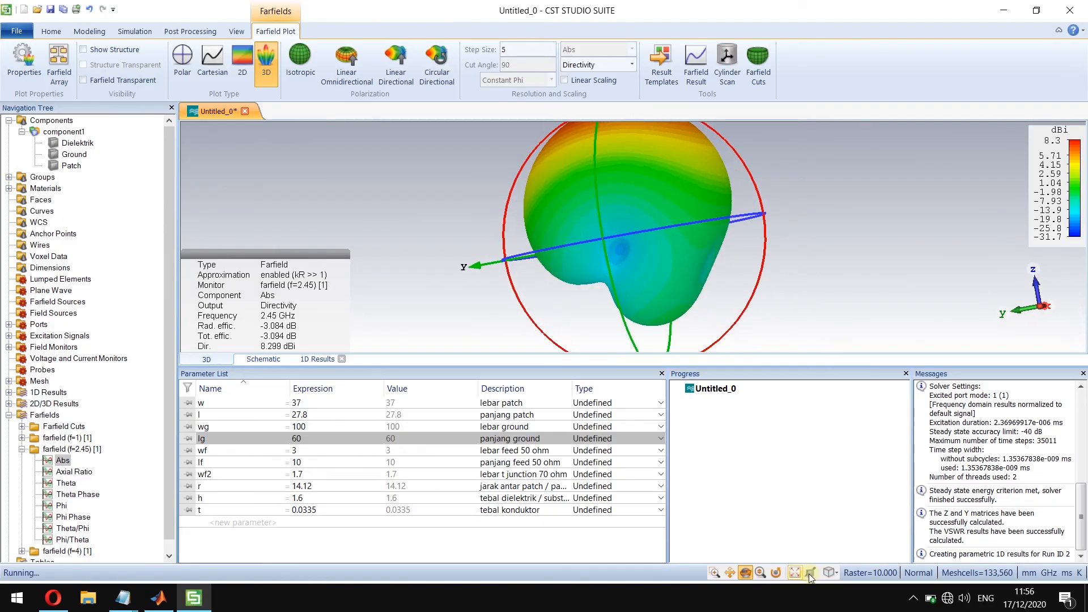
pyautogui.scroll(8, 665, 233)
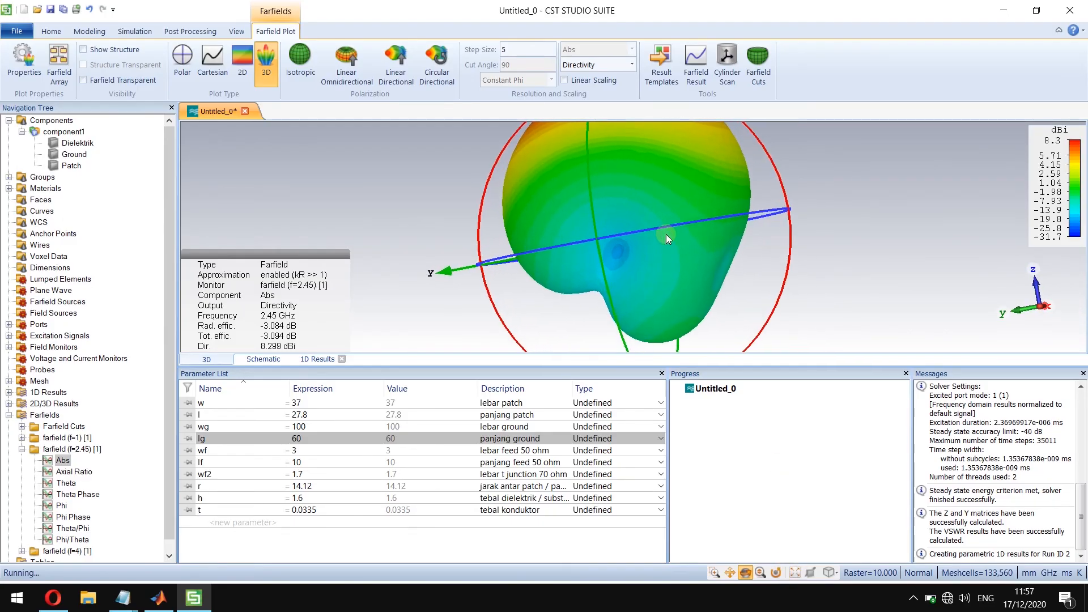
pyautogui.scroll(-10, 664, 247)
pyautogui.scroll(4, 666, 231)
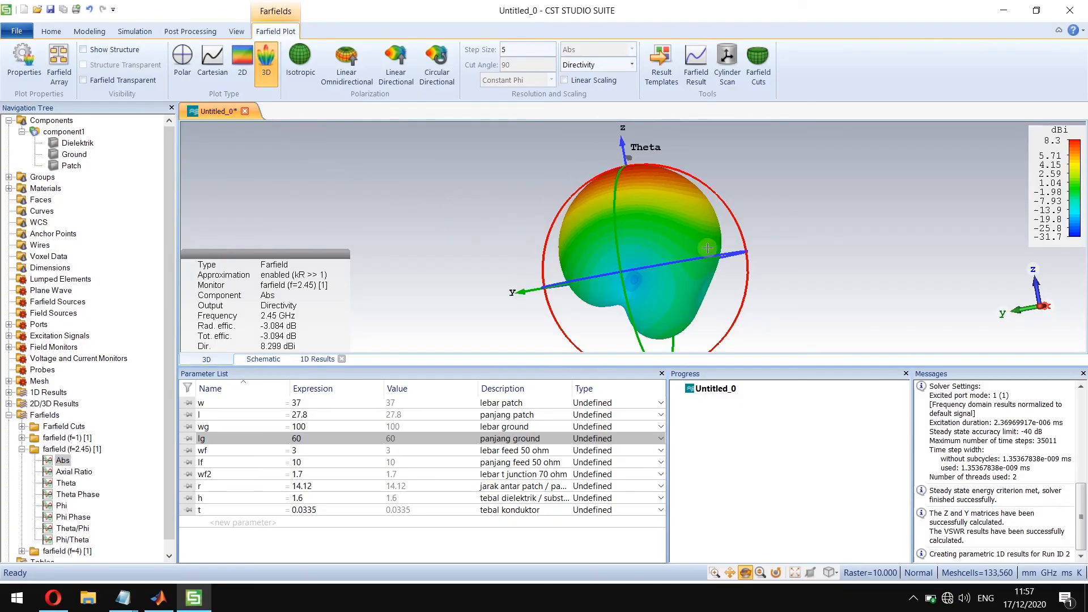
pyautogui.click(181, 76)
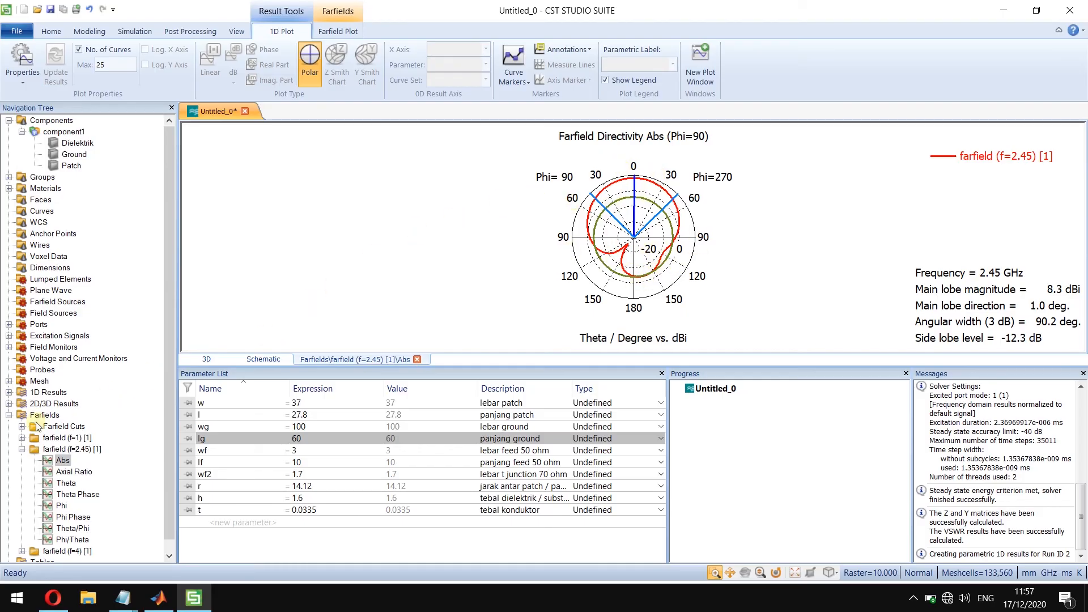
# Collapse the farfields and show the absolute E-field at 2.45 GHz from the 2D/3D results, fitted to the view.
pyautogui.click(8, 415)
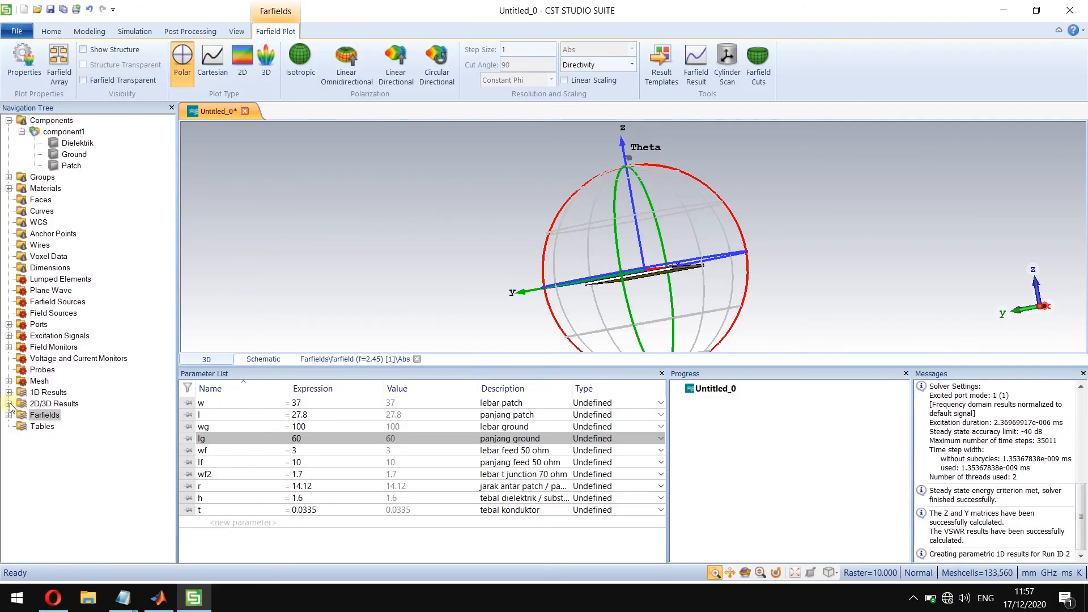
pyautogui.click(9, 403)
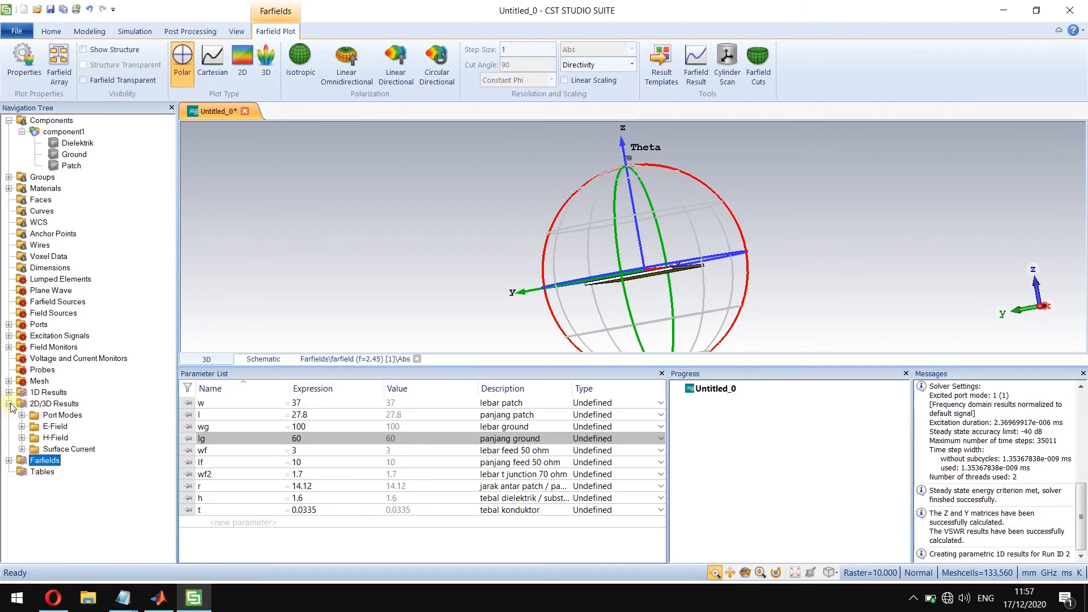
pyautogui.click(22, 426)
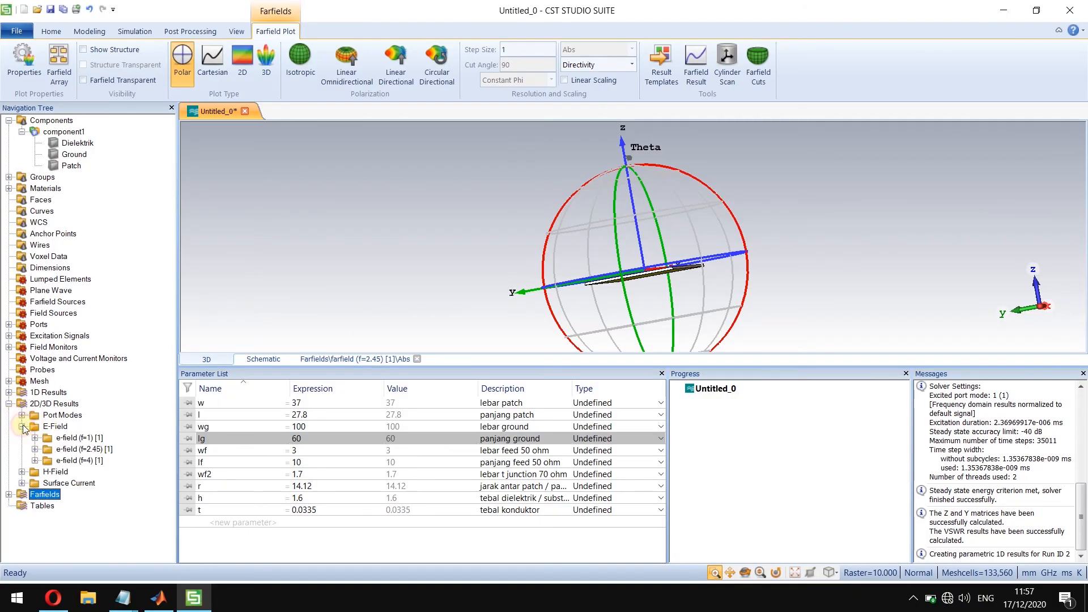
pyautogui.click(22, 472)
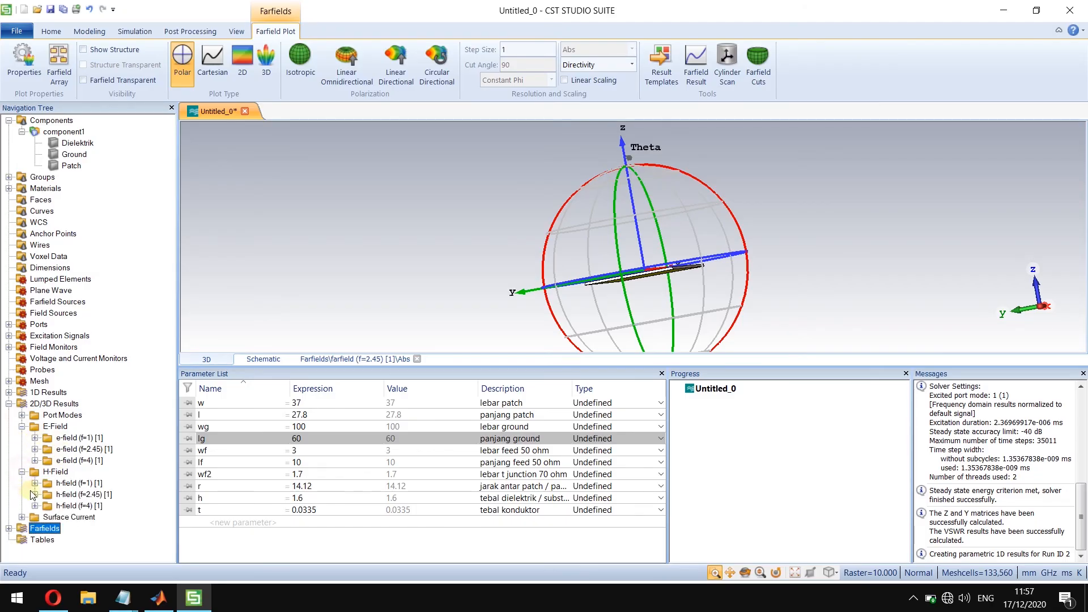
pyautogui.click(35, 449)
pyautogui.click(76, 494)
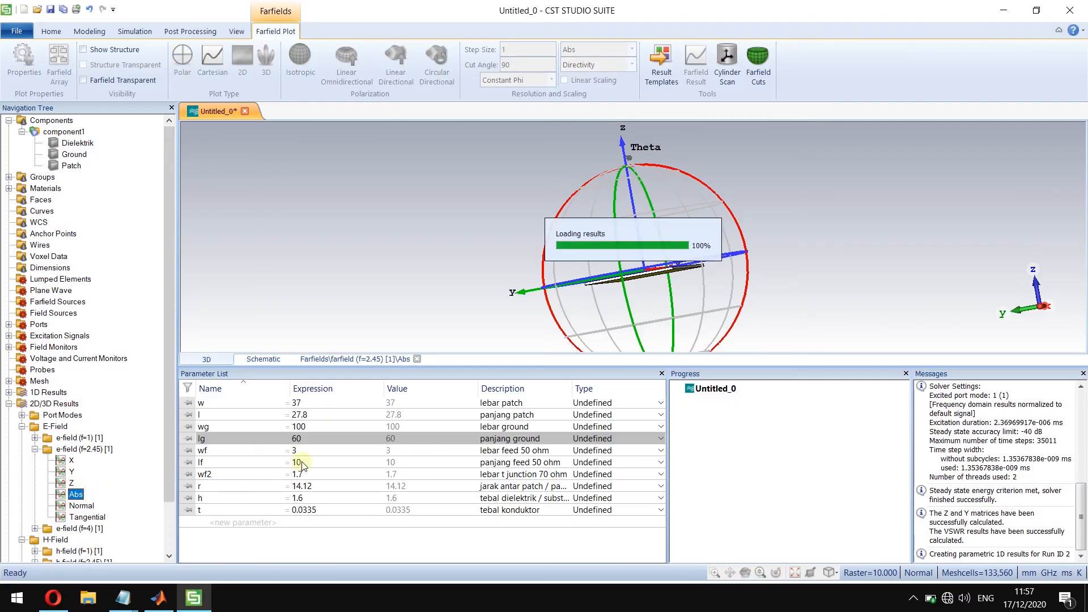
pyautogui.click(795, 572)
pyautogui.press('space')
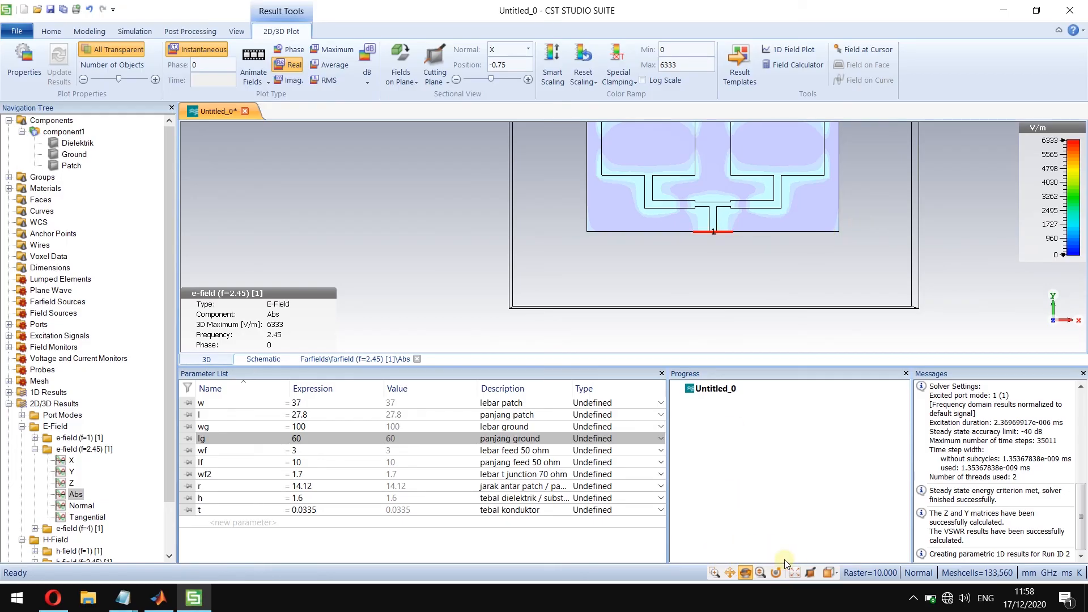
pyautogui.click(795, 572)
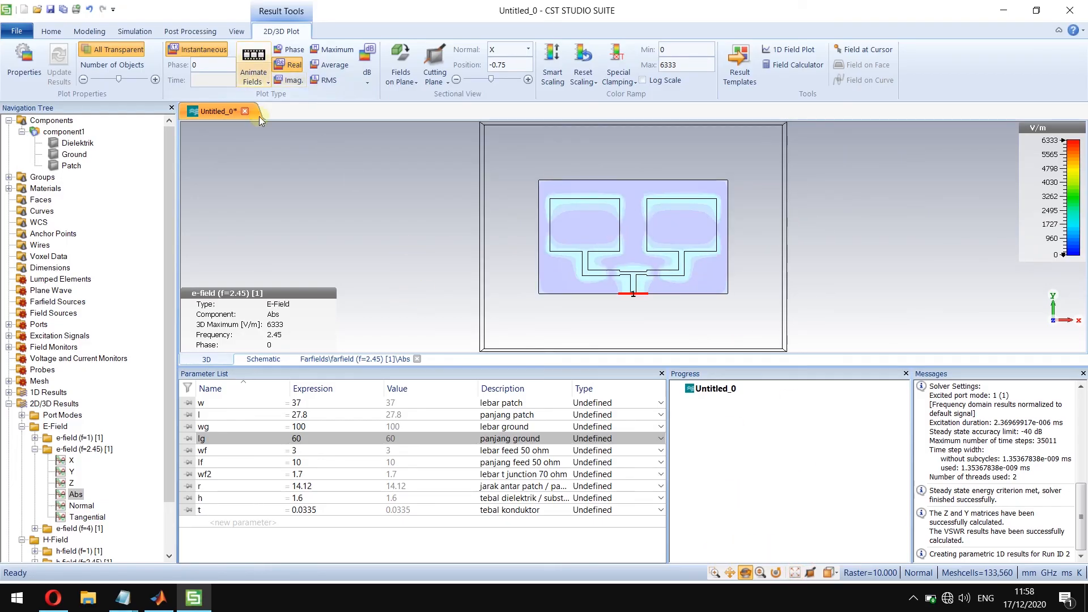
# Try displaying the 2.45 GHz absolute E-field on the X-normal cutting plane, and switch the plane display off.
pyautogui.rightClick(70, 495)
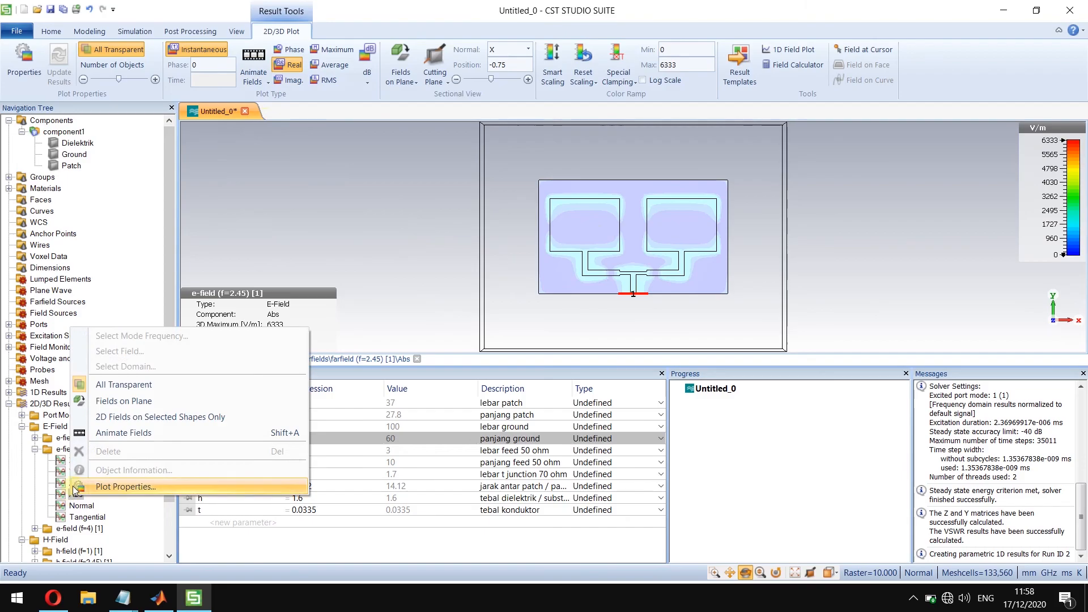
pyautogui.click(115, 401)
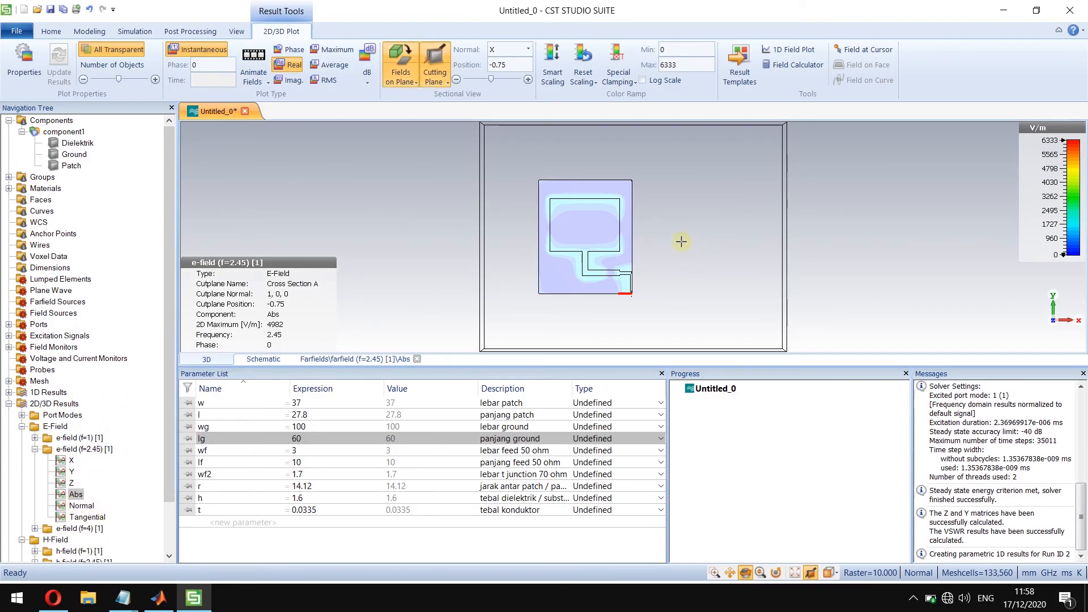
pyautogui.moveTo(709, 301); pyautogui.dragTo(651, 287)
pyautogui.click(75, 495)
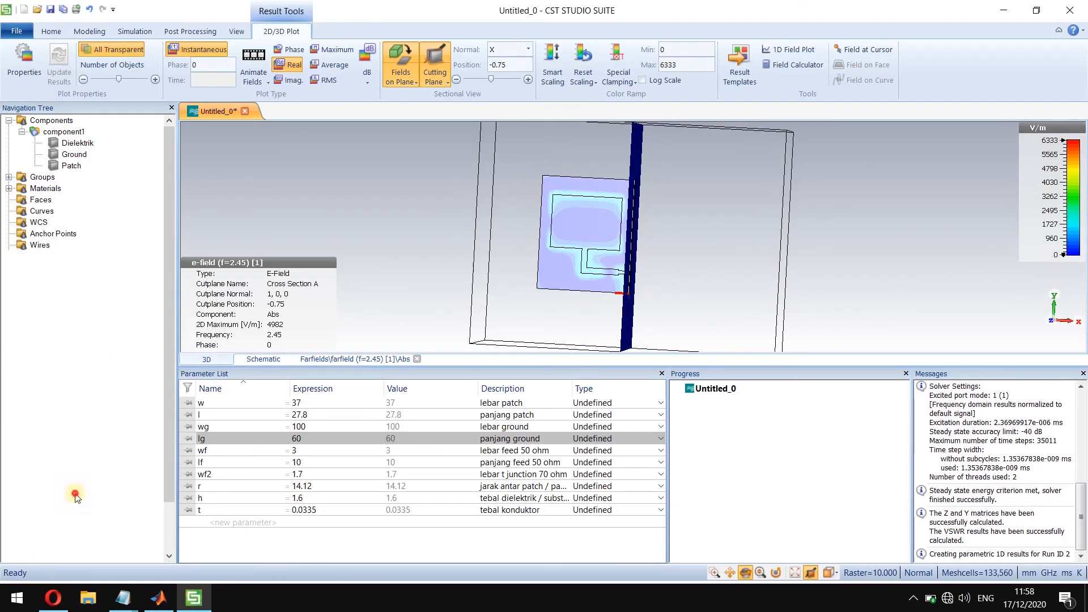
pyautogui.rightClick(75, 495)
pyautogui.click(134, 396)
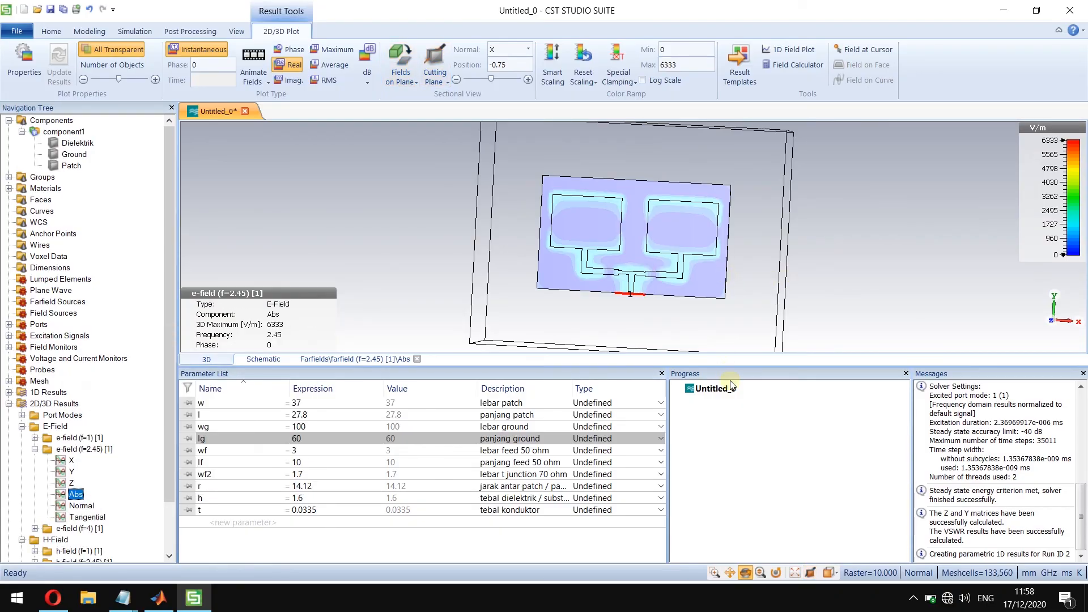
# Return to the front view and animate the absolute E-field at 2.45 GHz.
pyautogui.press('KP_5')
pyautogui.click(265, 68)
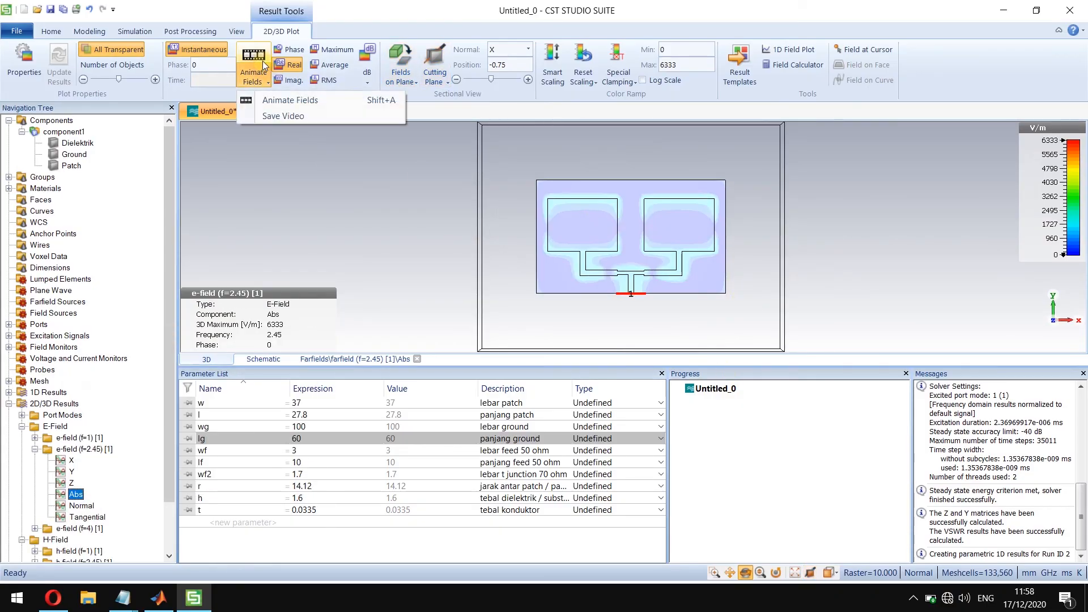
pyautogui.click(246, 53)
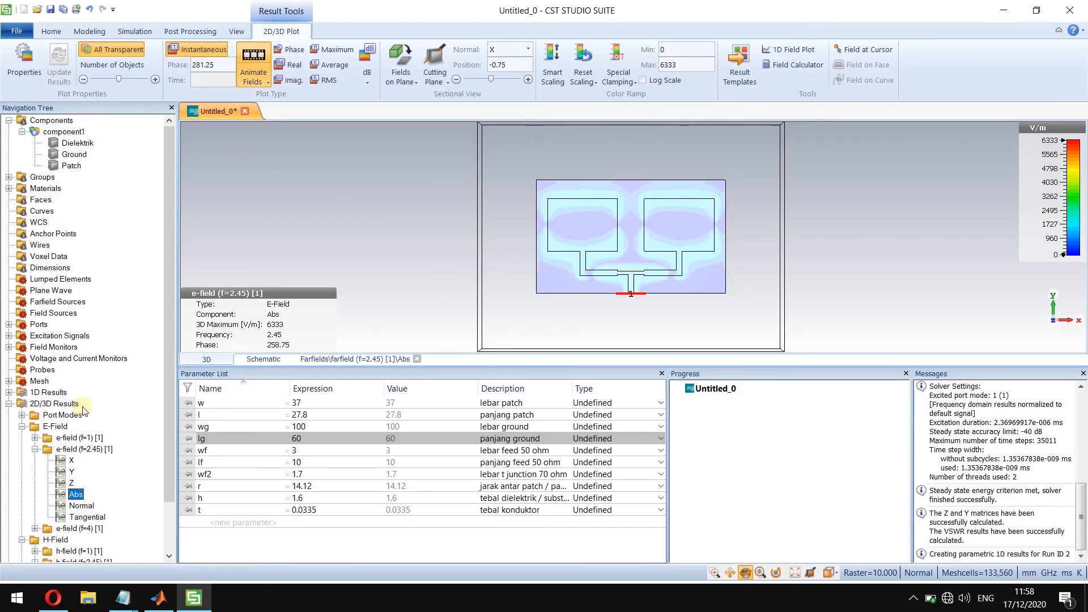
# Show the absolute H-field at 2.45 GHz and set its color scale to dB.
pyautogui.click(35, 448)
pyautogui.click(34, 494)
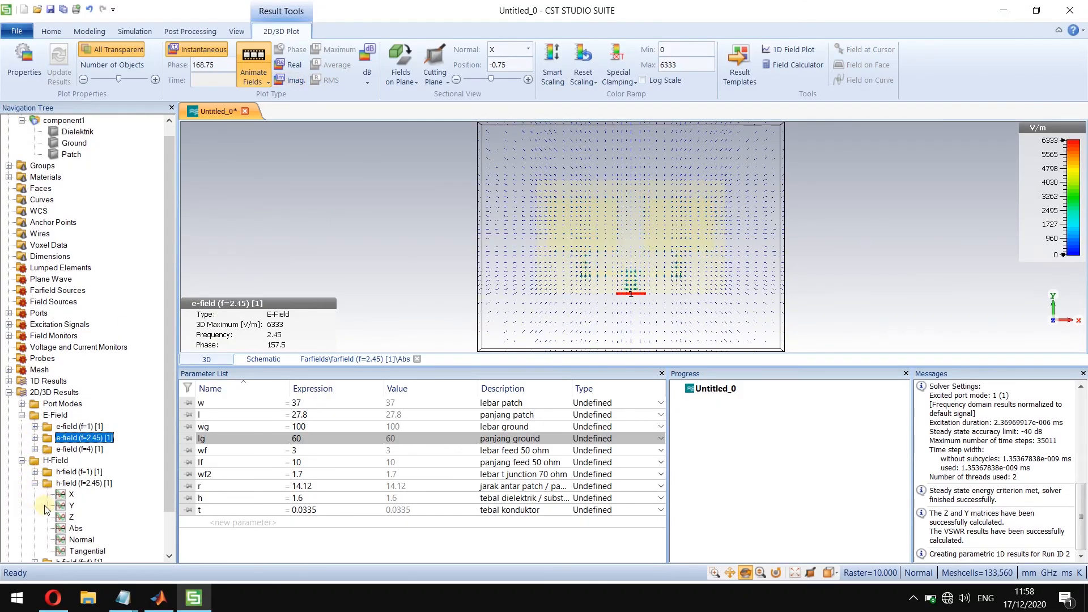
pyautogui.click(79, 528)
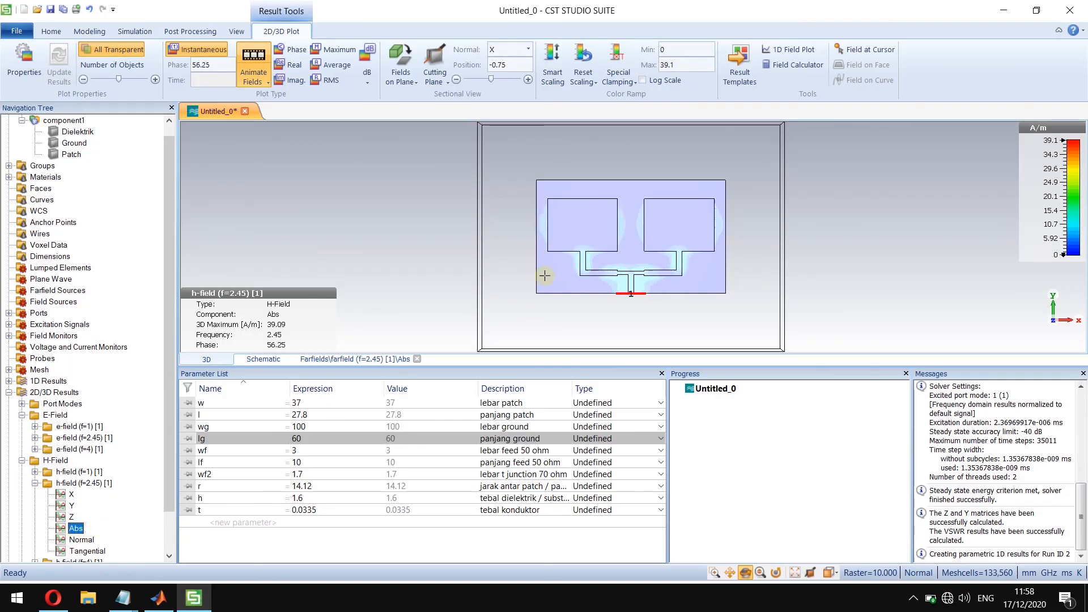
pyautogui.click(1070, 129)
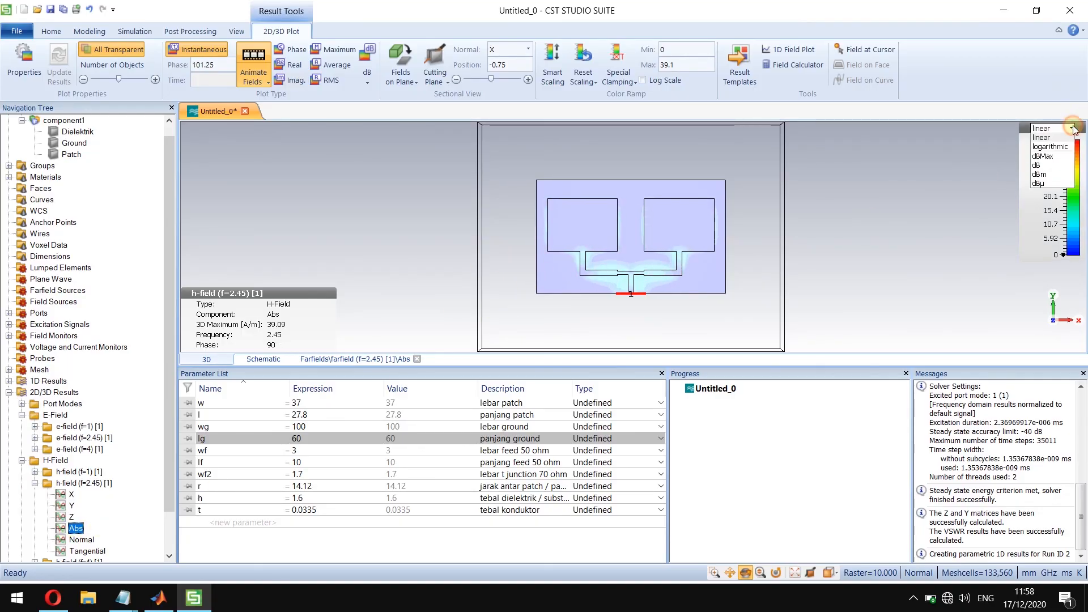
pyautogui.click(1057, 165)
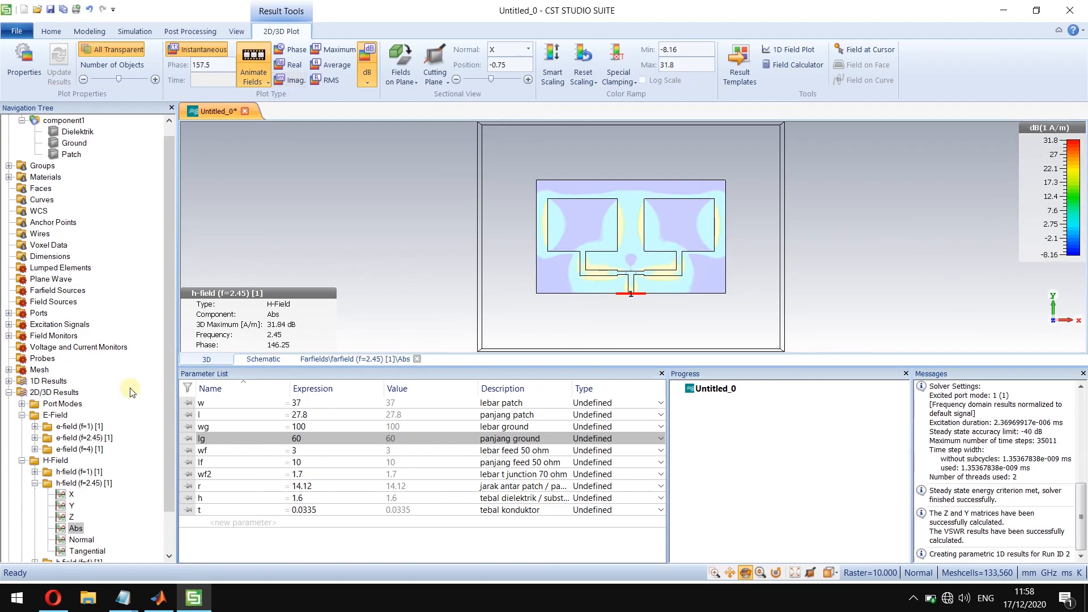
# Show the absolute E-field at 2.45 GHz, set its color scale to dB, and view the animated antenna at an angle.
pyautogui.click(35, 437)
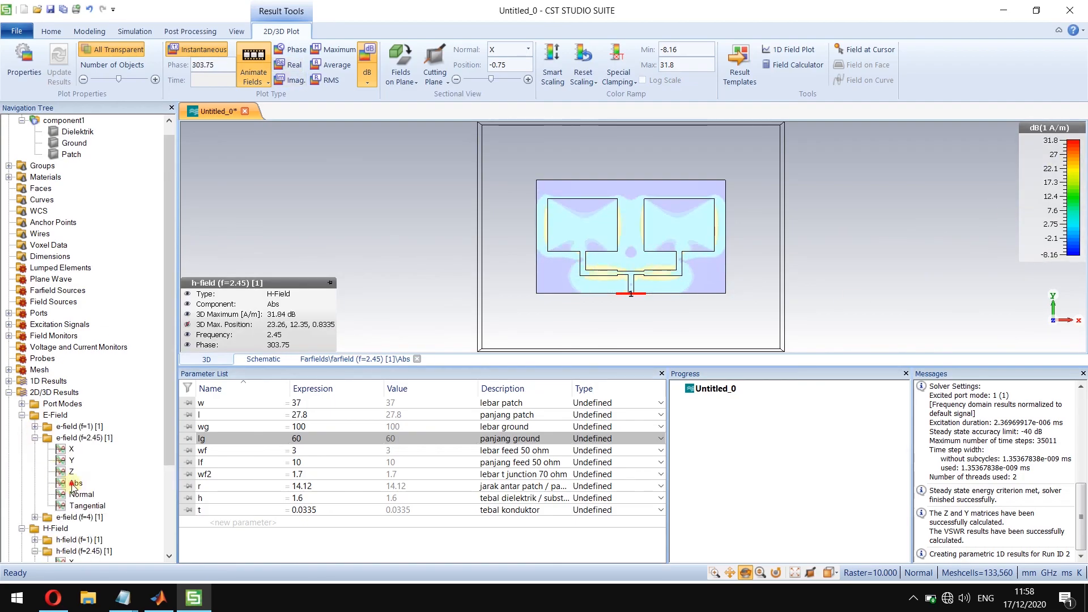
pyautogui.click(72, 483)
pyautogui.click(1054, 128)
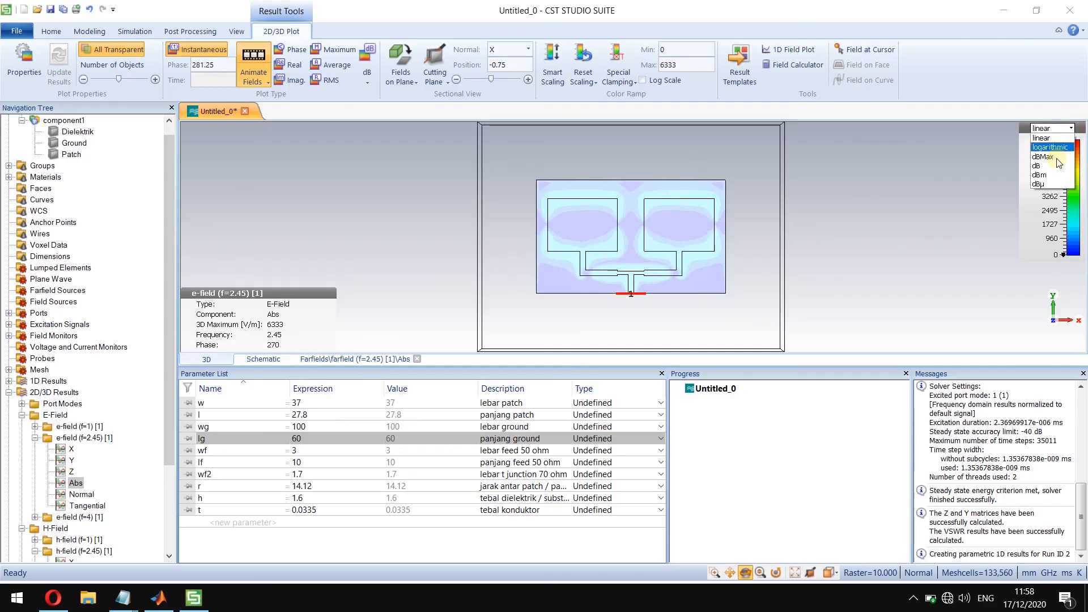
pyautogui.click(1048, 165)
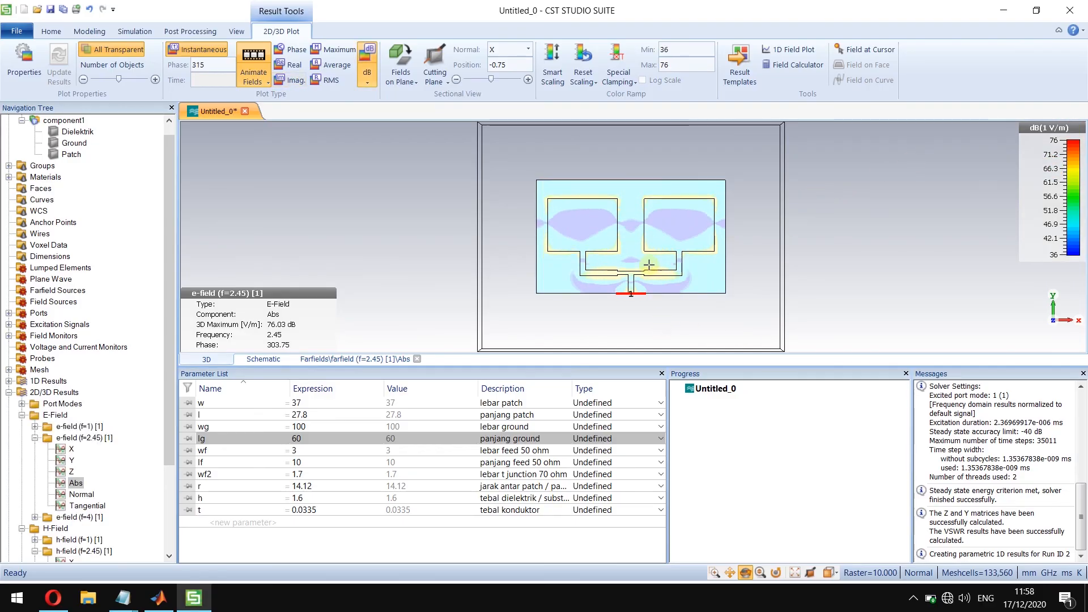
pyautogui.scroll(2, 621, 214)
pyautogui.moveTo(640, 263); pyautogui.dragTo(851, 248)
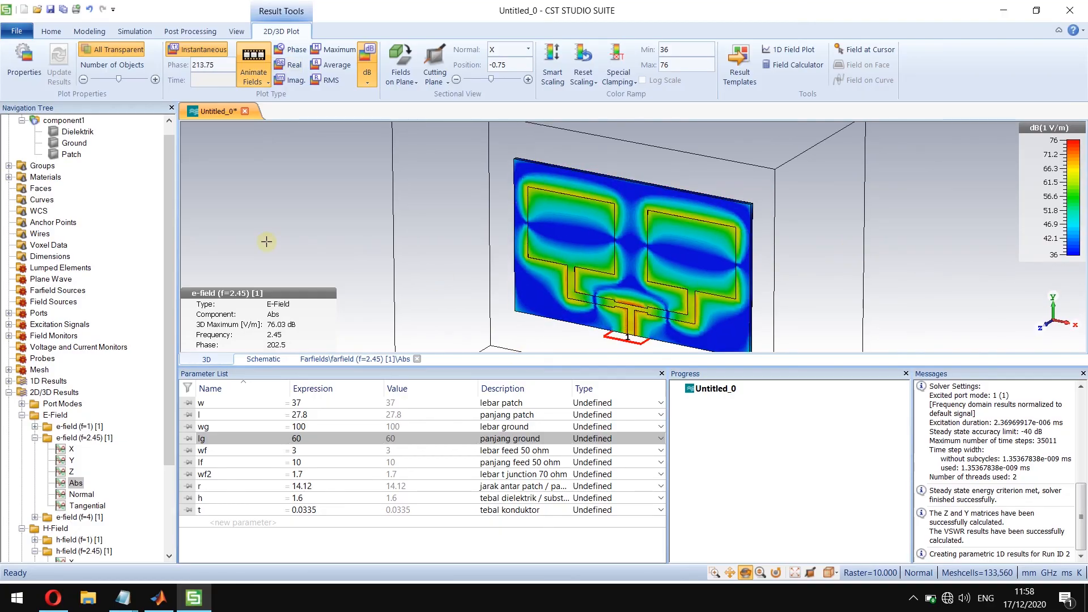
# Collapse the 2.45 GHz E-field entries and view the absolute H-field at 2.45 GHz in the angled view.
pyautogui.click(35, 438)
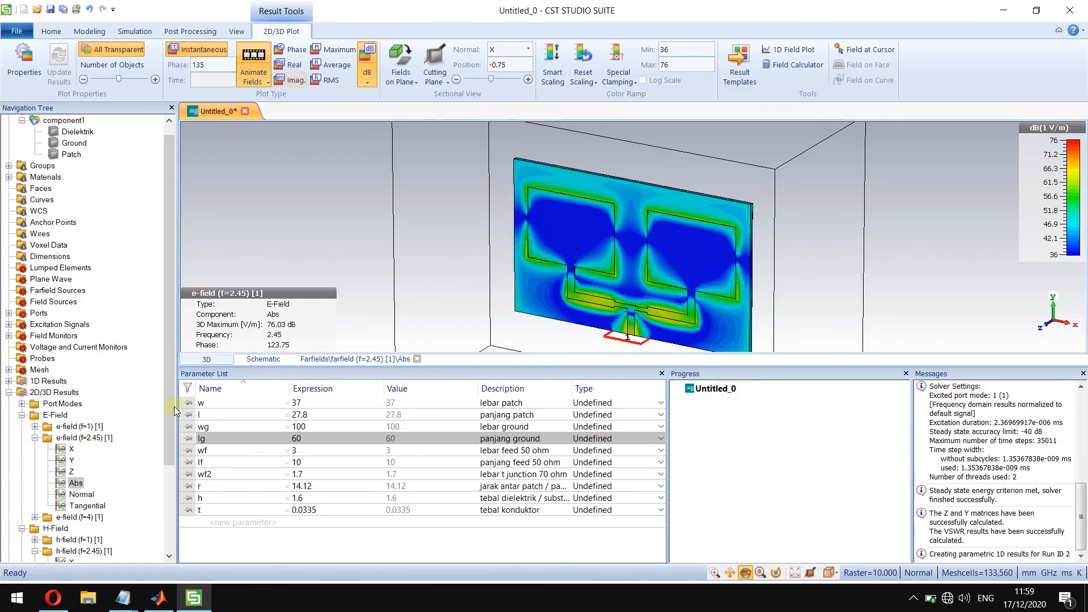
pyautogui.click(84, 437)
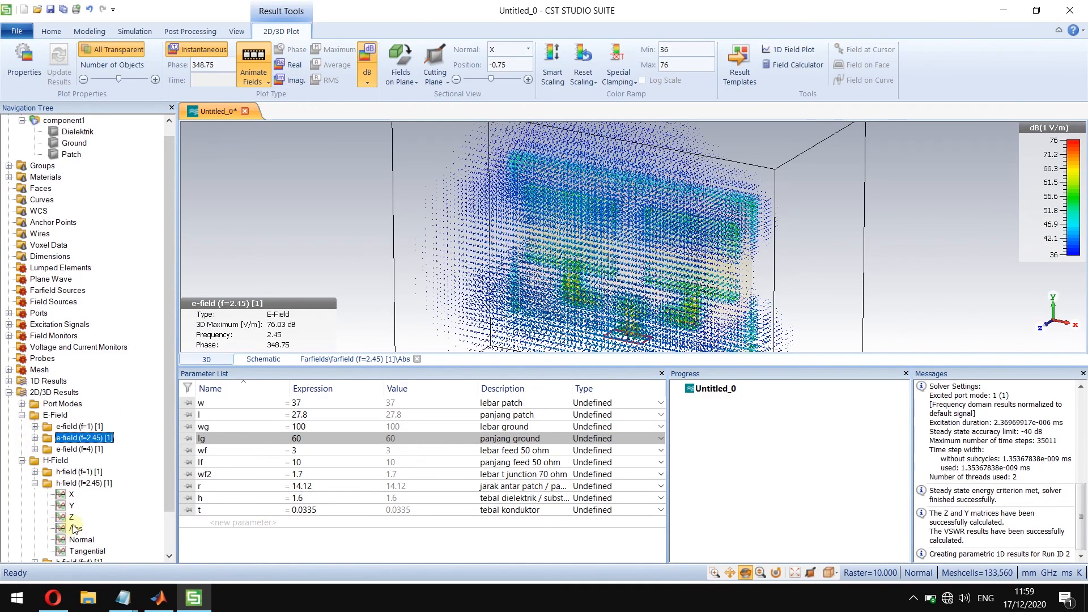
pyautogui.click(76, 528)
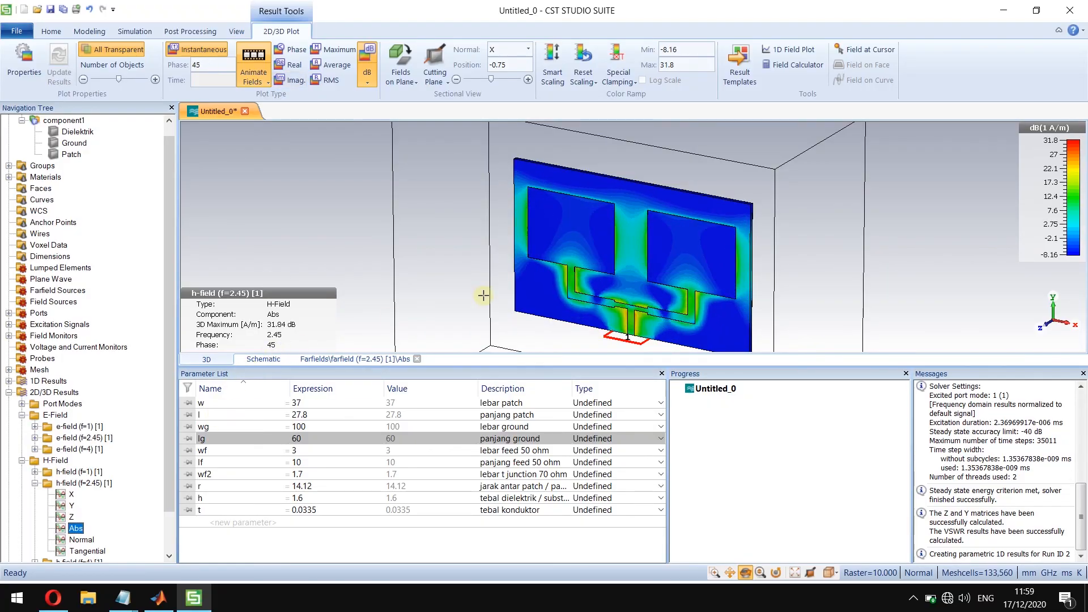
# Collapse the 2D/3D results, open the S-parameters in the 1D results, and return to the component1 antenna model.
pyautogui.click(22, 461)
pyautogui.click(9, 404)
pyautogui.click(8, 392)
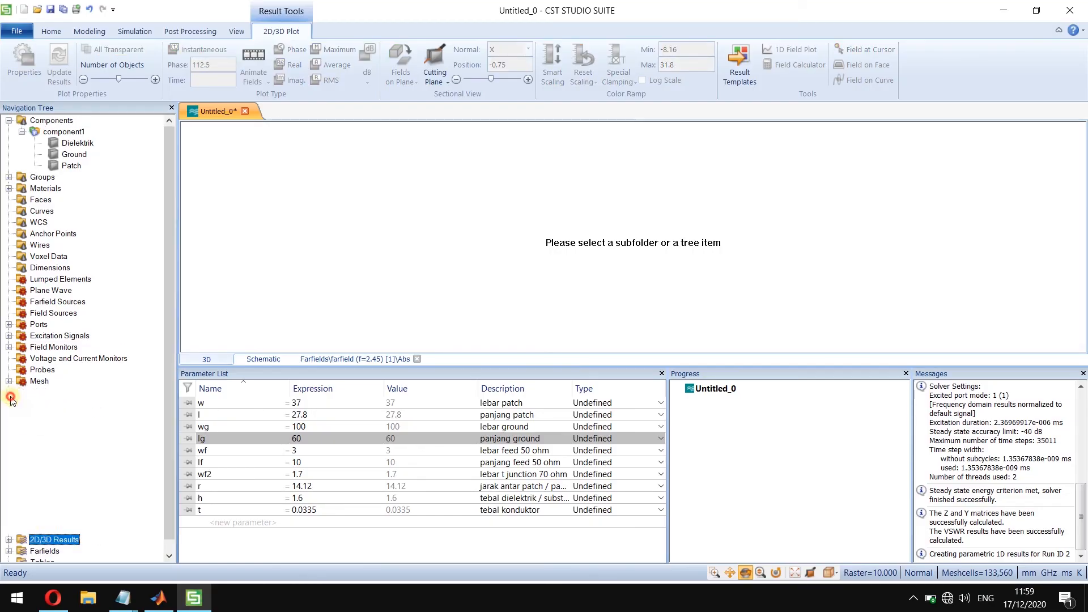
pyautogui.click(66, 414)
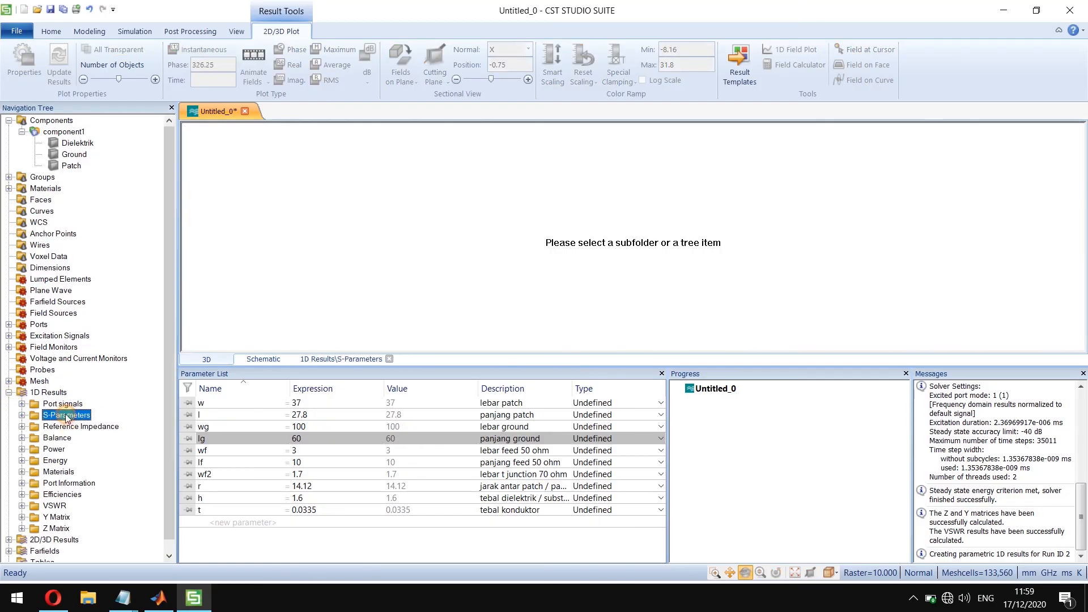
pyautogui.click(60, 131)
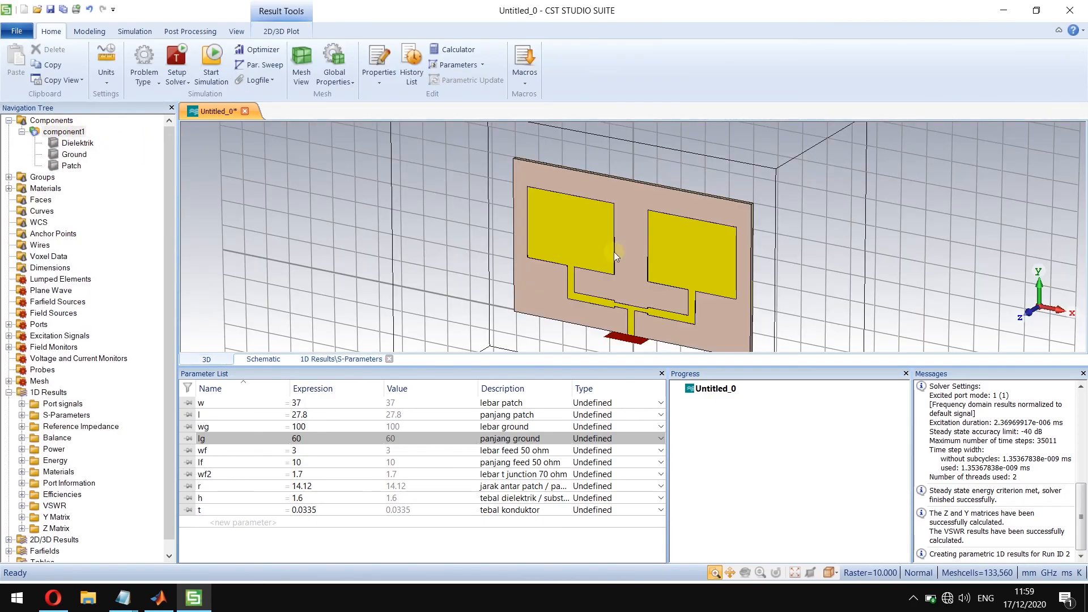